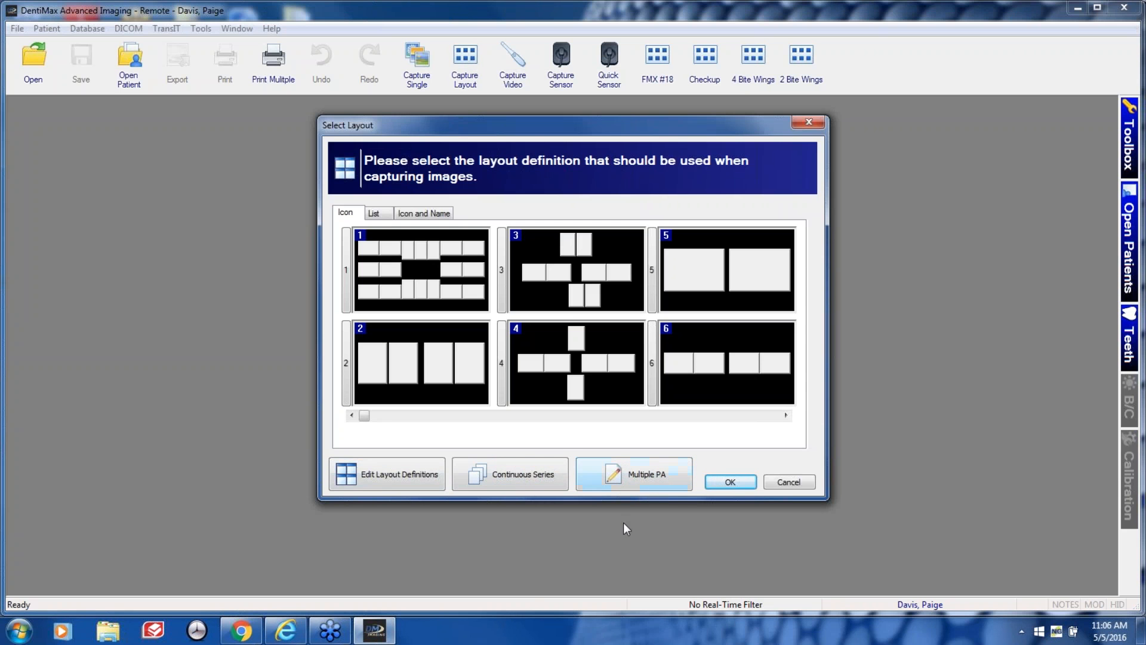
# Start a continuous series capture for tooth 3 and choose a file as the source for the first image.
pyautogui.click(509, 476)
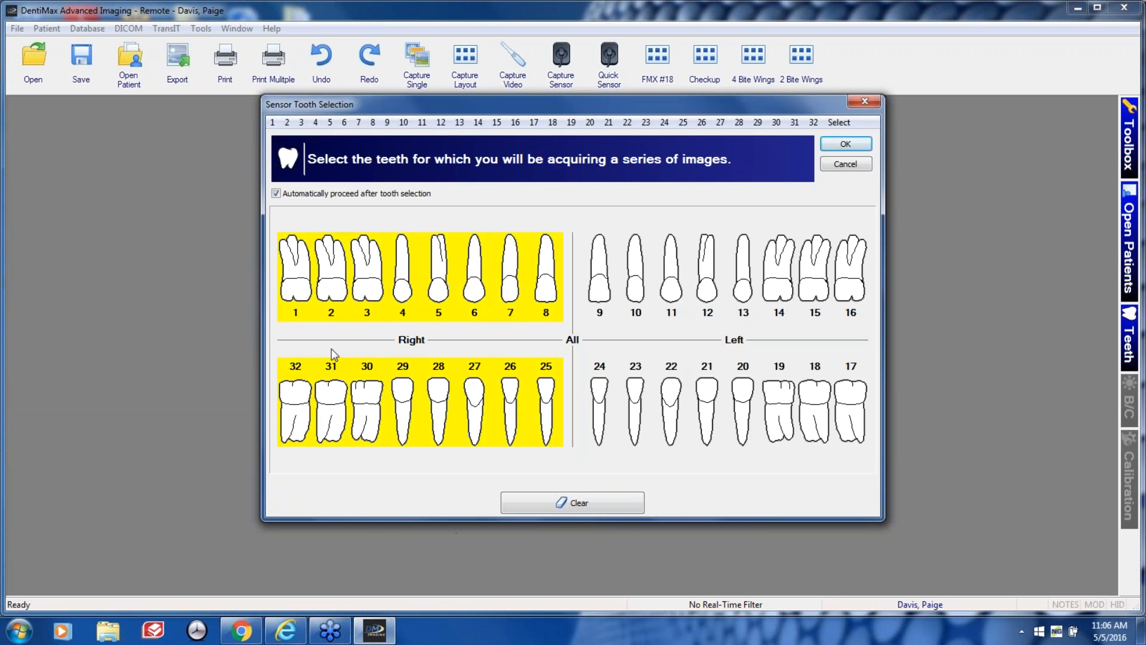
pyautogui.click(371, 283)
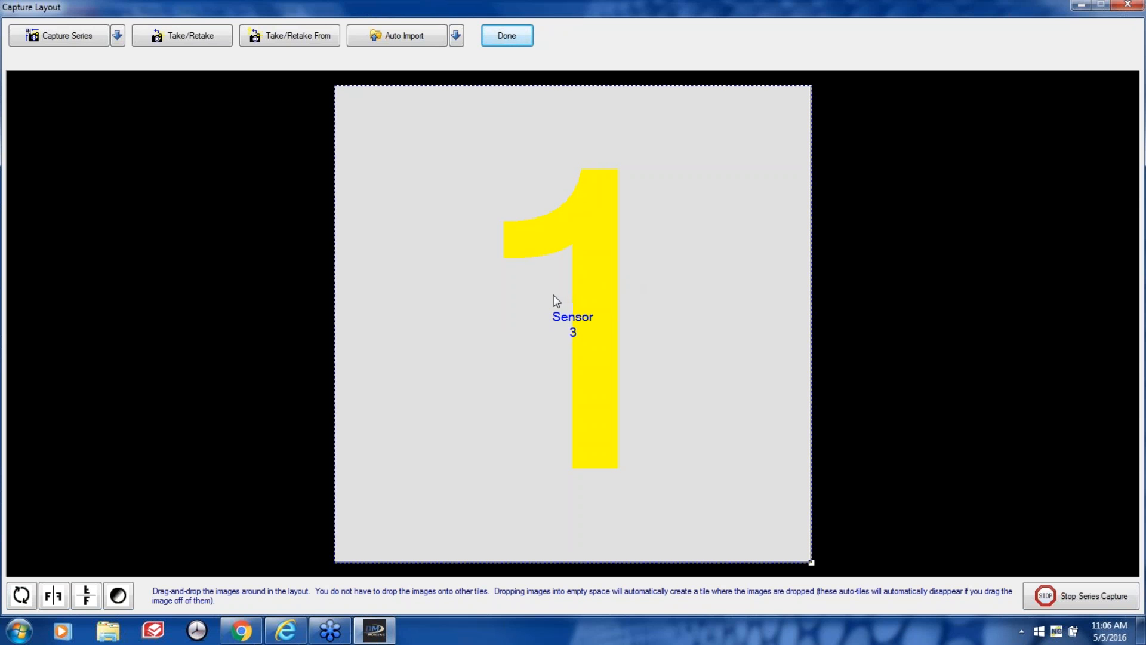
pyautogui.click(315, 39)
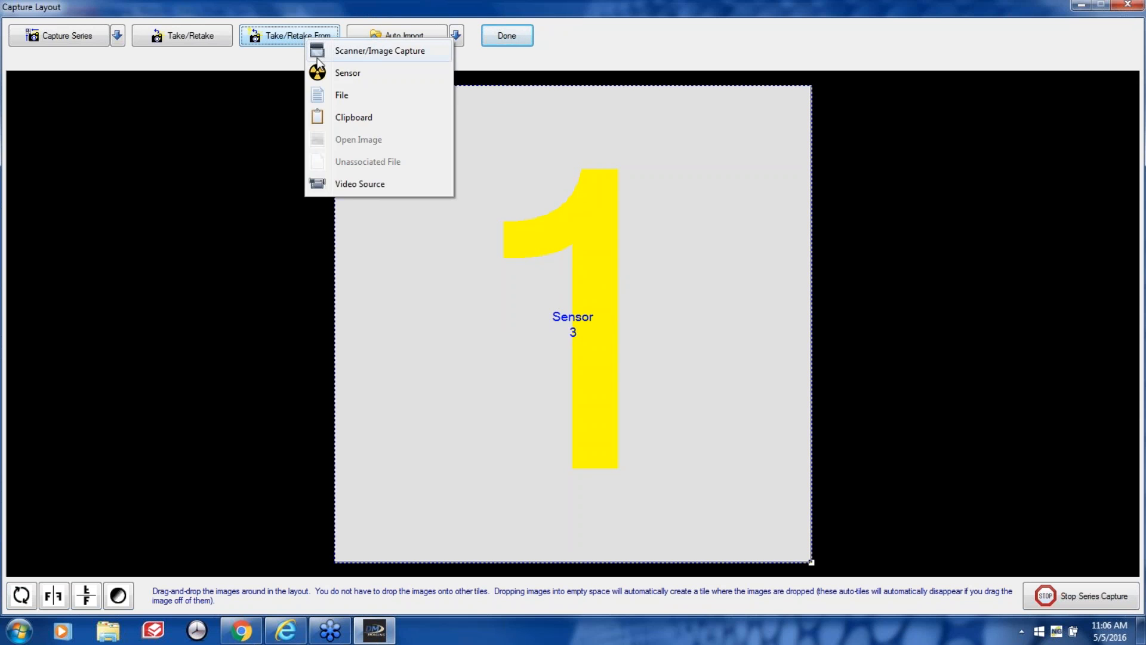
pyautogui.click(350, 96)
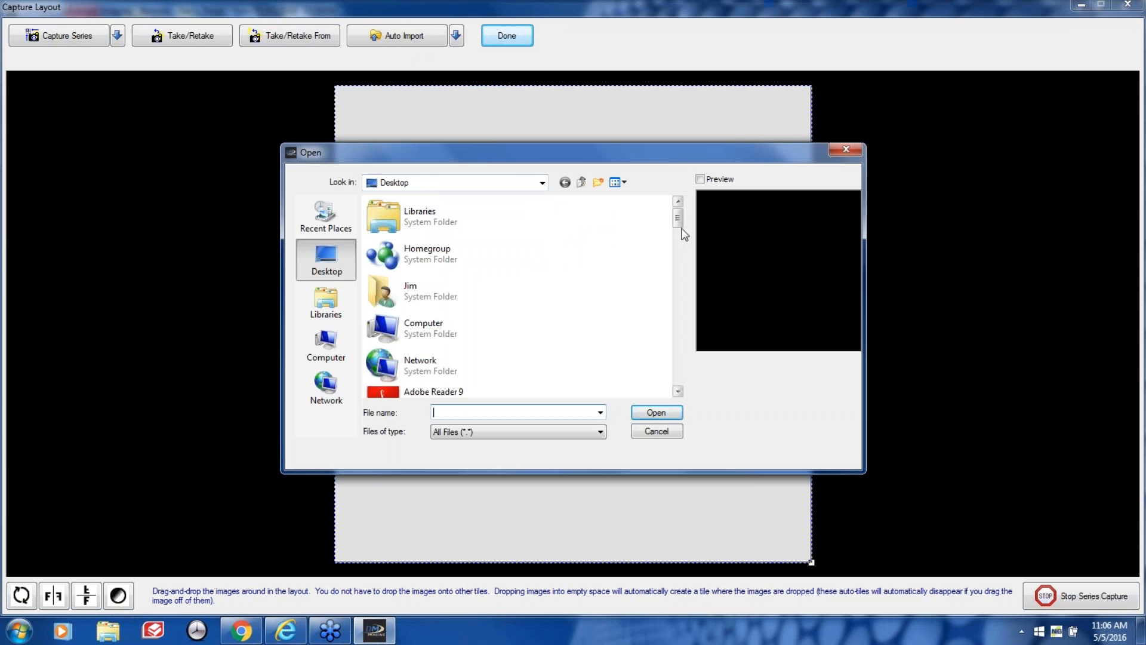
# Load "DentiMax lower left Molar PA" from the desktop folder "DentiMax Images for WebSite" into the first frame and finish the capture.
pyautogui.moveTo(678, 218); pyautogui.dragTo(663, 275)
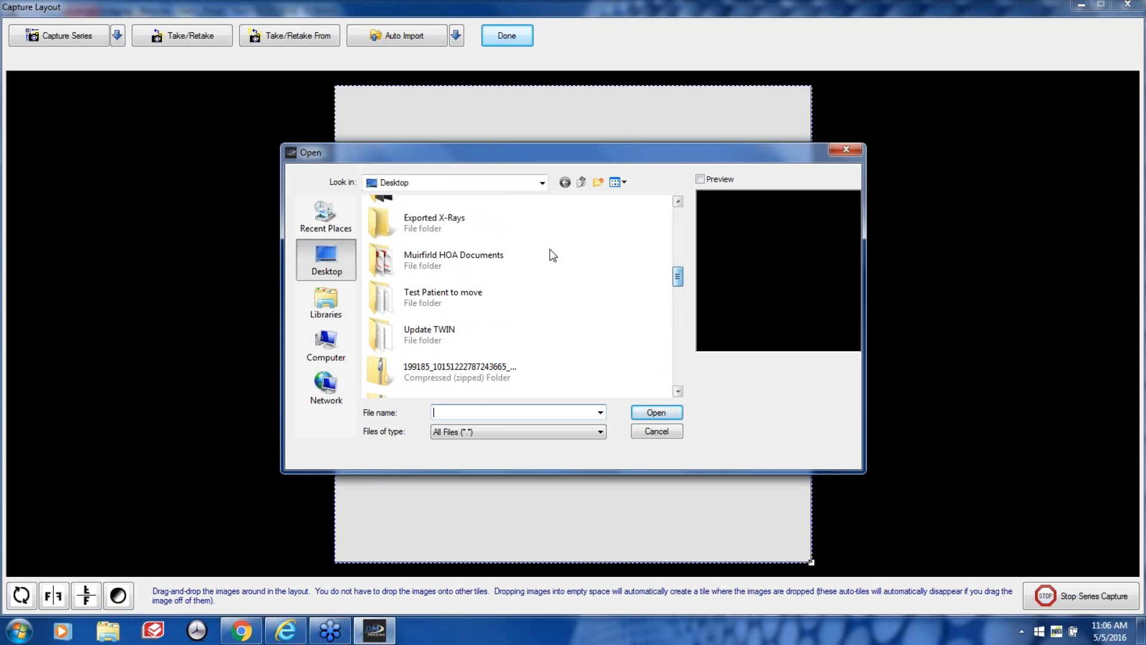
pyautogui.doubleClick(380, 223)
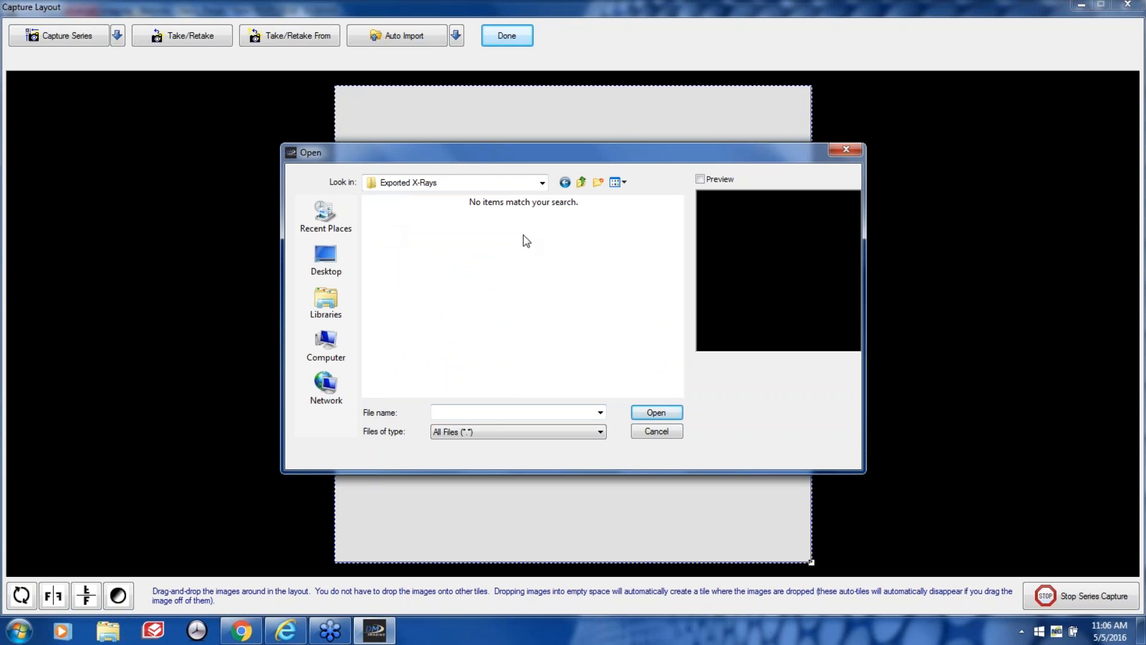
pyautogui.click(582, 183)
pyautogui.scroll(3, 594, 262)
pyautogui.scroll(-4, 589, 265)
pyautogui.scroll(1, 582, 263)
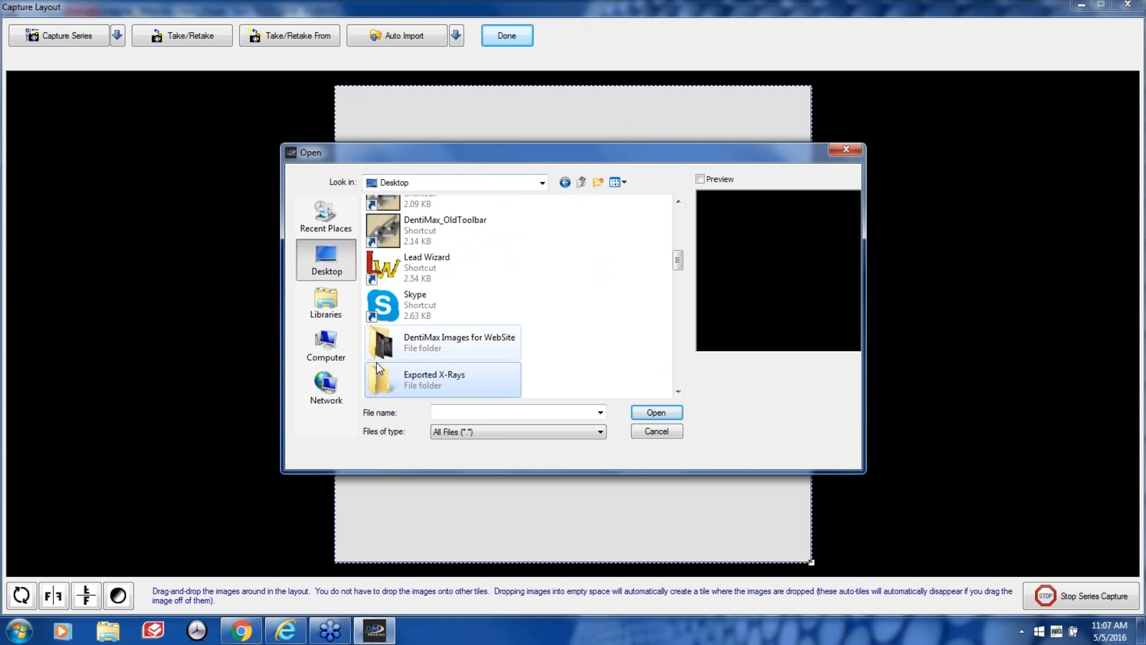
pyautogui.doubleClick(490, 345)
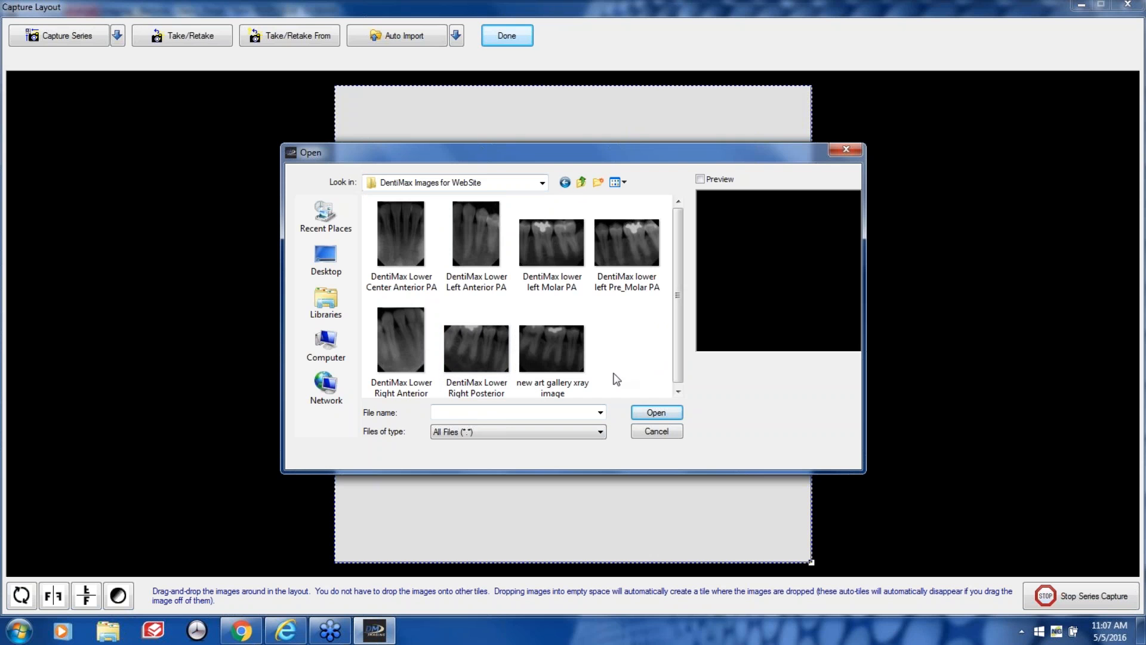
pyautogui.click(551, 242)
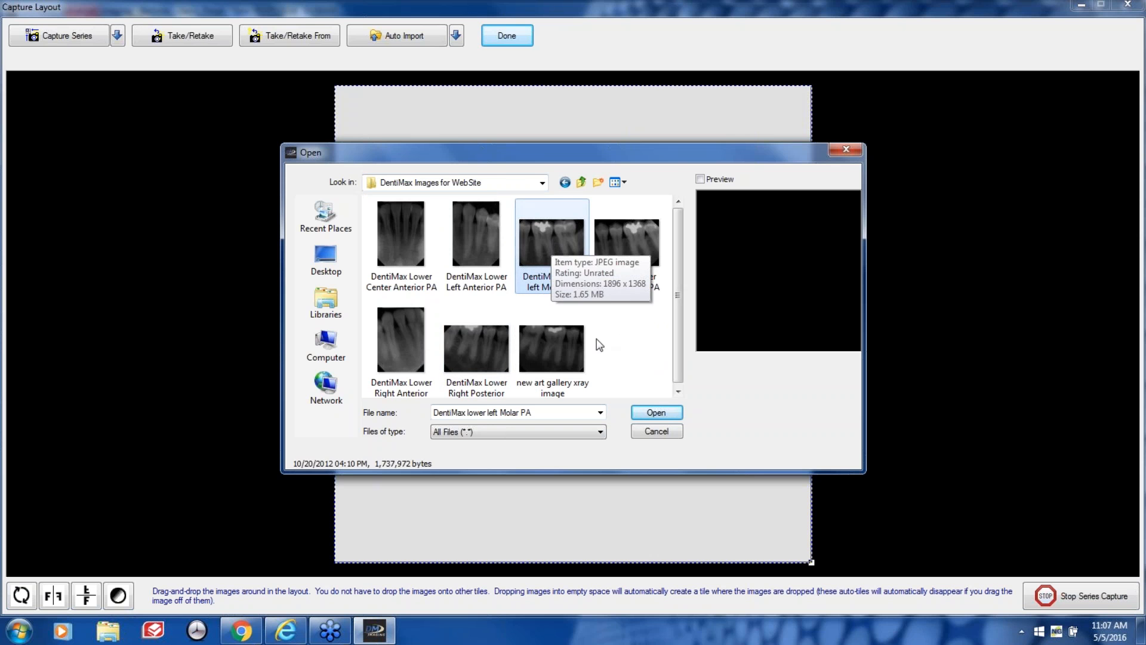
pyautogui.click(656, 412)
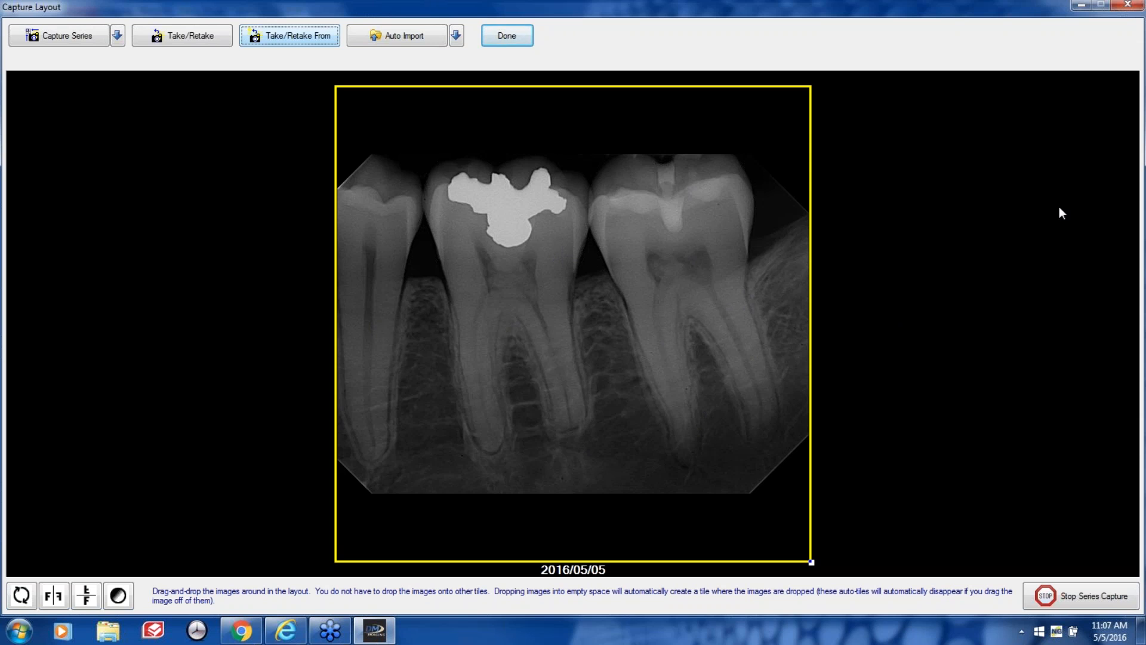
pyautogui.click(513, 33)
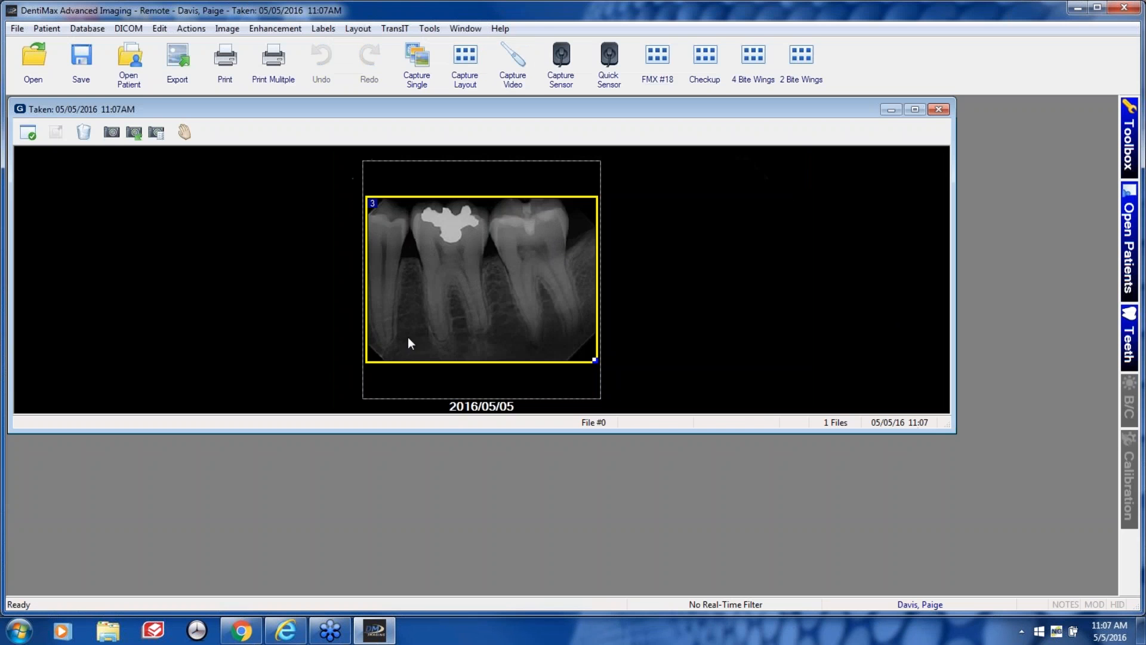
# Continue the series by loading the "DentiMax lower left Molar PA" file into frame 2, and finish the capture.
pyautogui.click(111, 132)
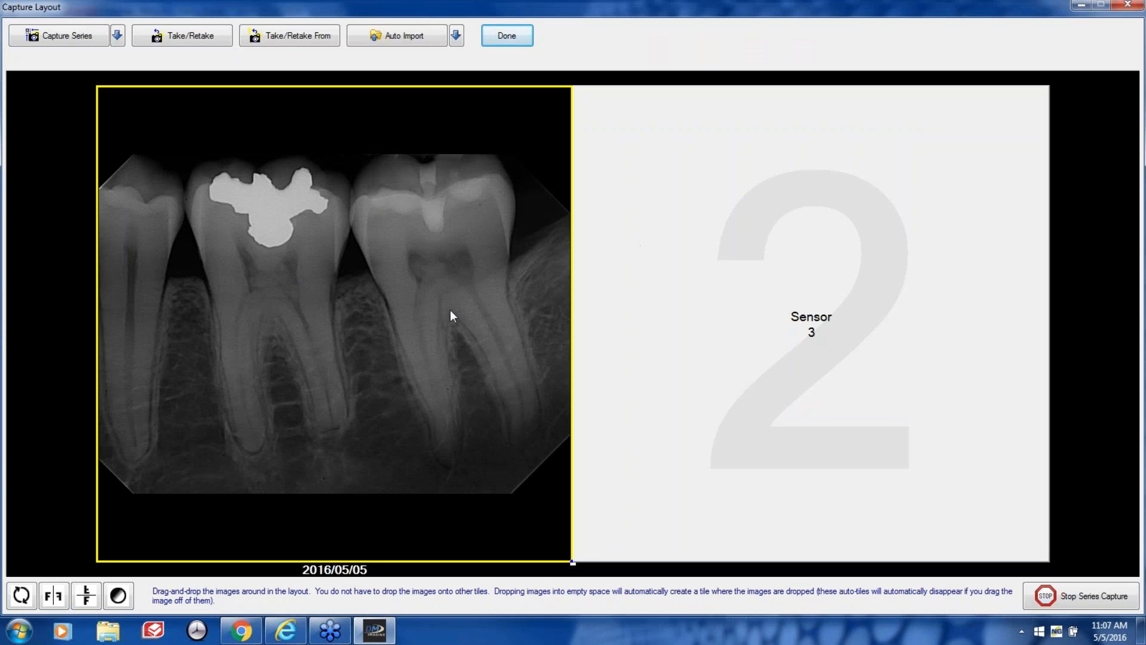
pyautogui.click(780, 280)
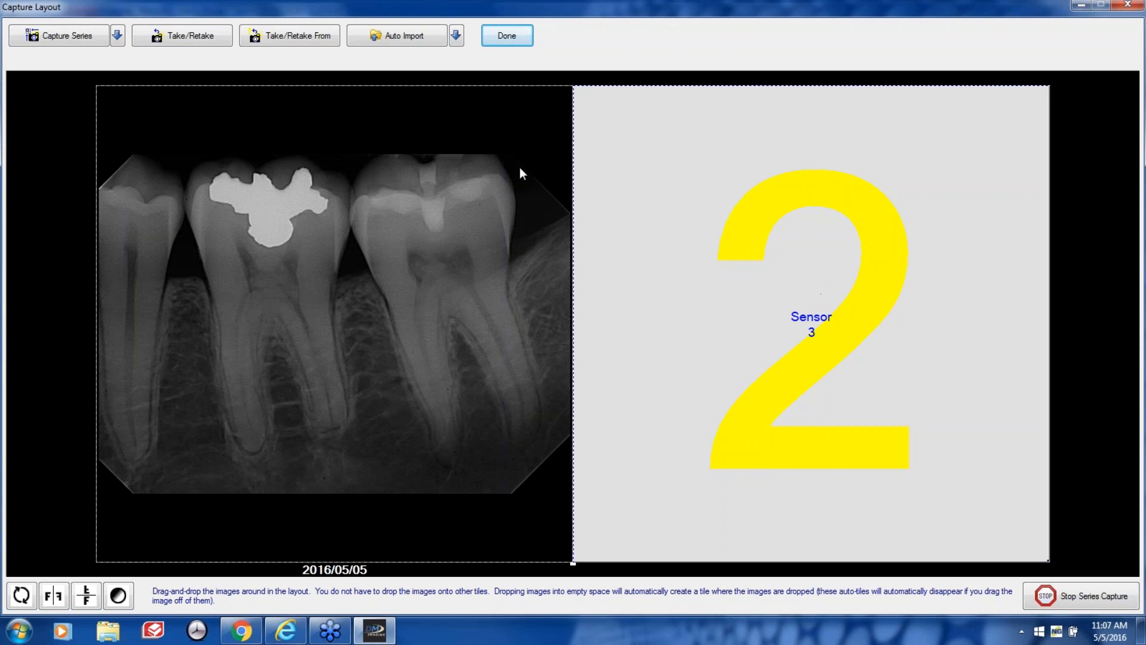
pyautogui.click(300, 38)
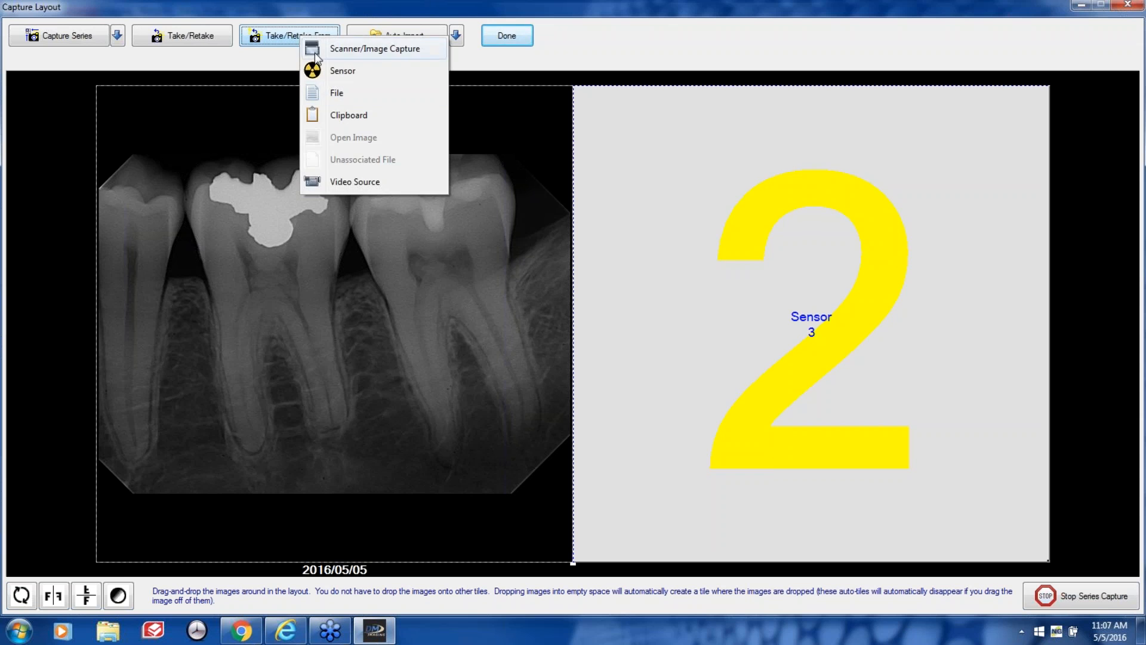
pyautogui.click(342, 96)
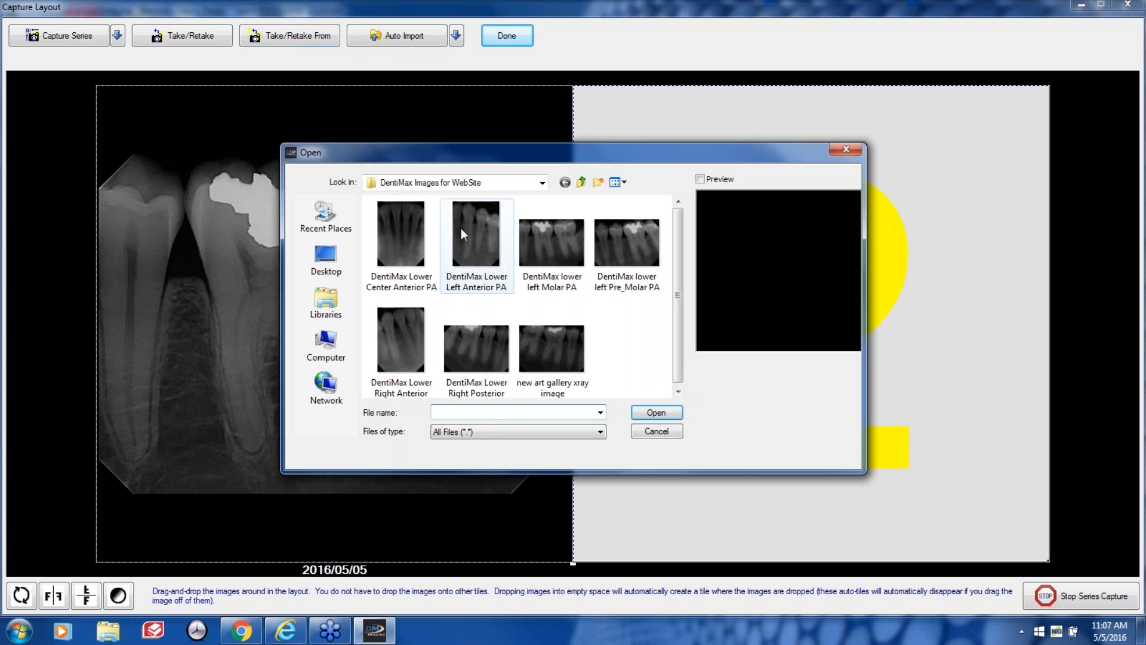
pyautogui.click(560, 241)
pyautogui.click(655, 411)
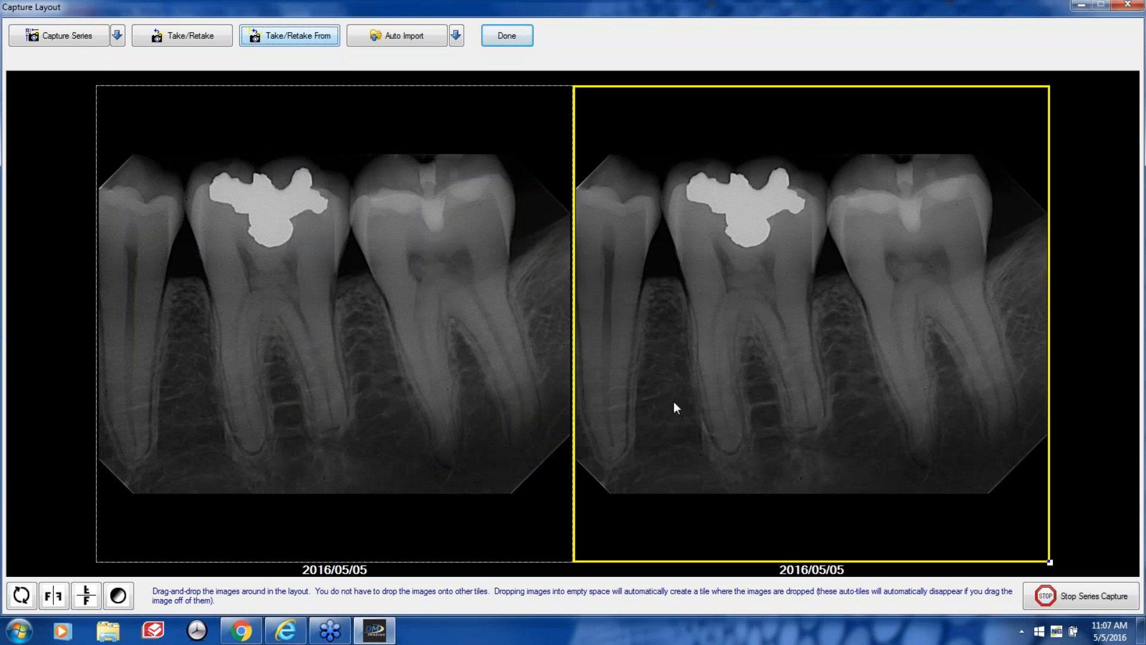
pyautogui.click(517, 35)
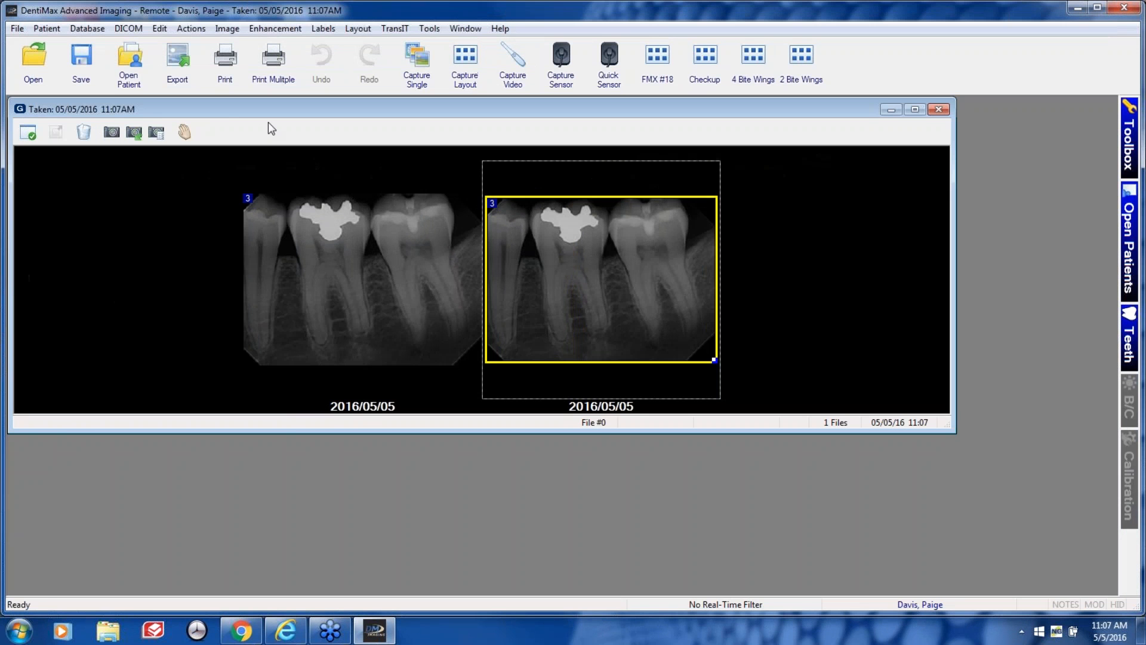
# Extend the series with a third frame holding the "DentiMax lower left Molar PA" file, and finish the capture.
pyautogui.click(118, 130)
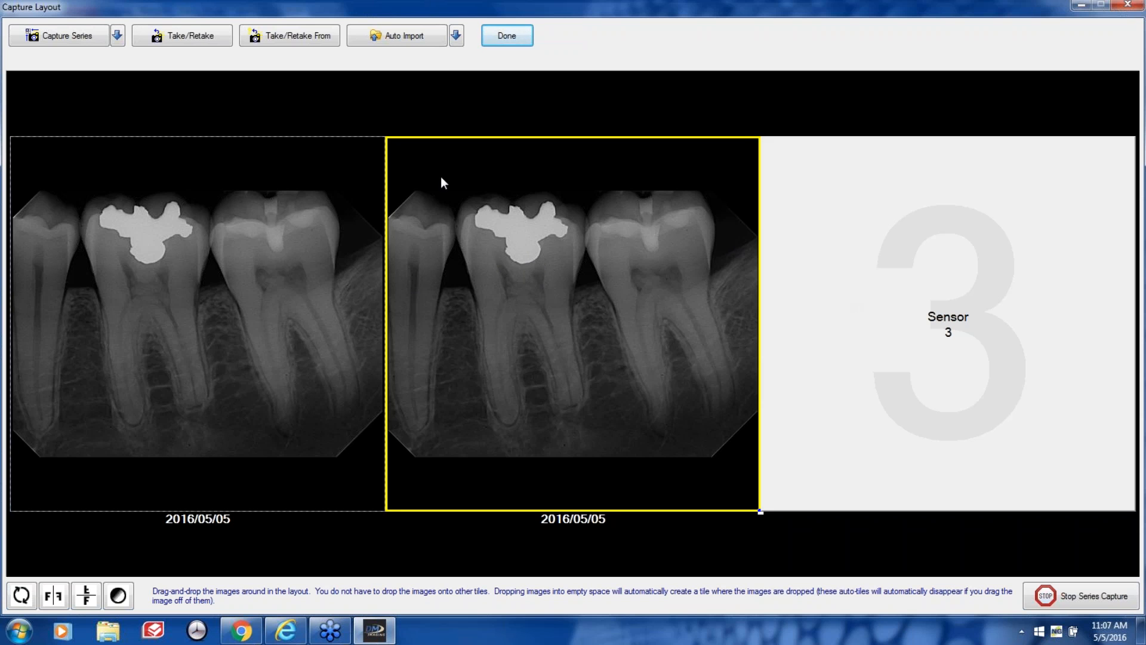
pyautogui.click(299, 35)
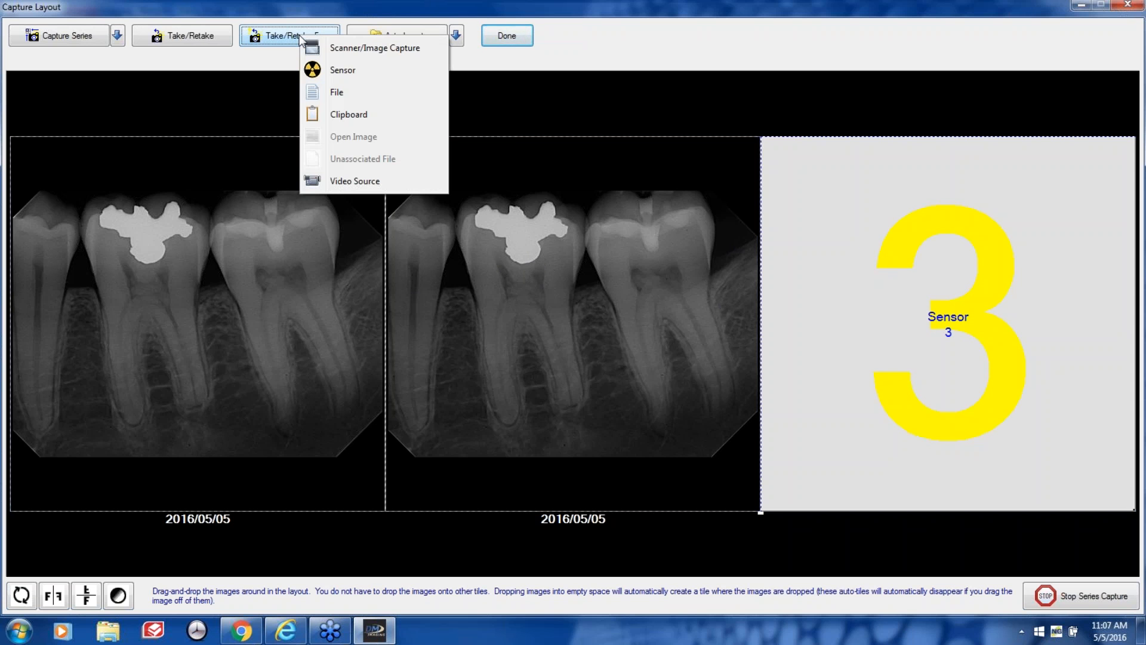
pyautogui.click(329, 94)
pyautogui.click(552, 243)
pyautogui.click(679, 416)
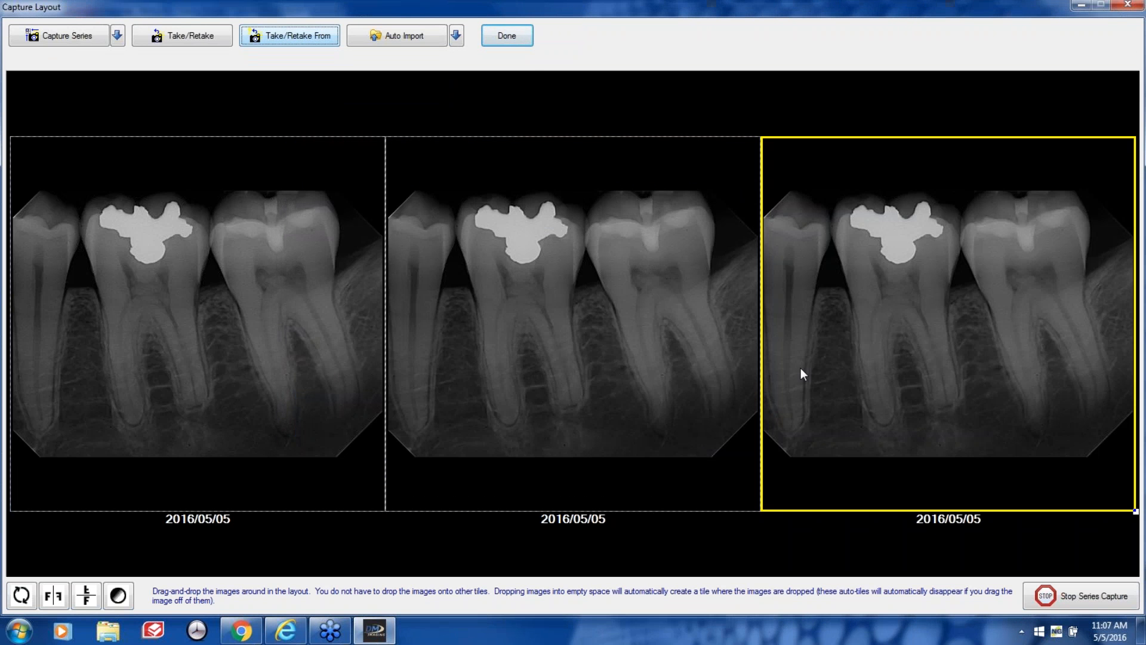
pyautogui.click(520, 43)
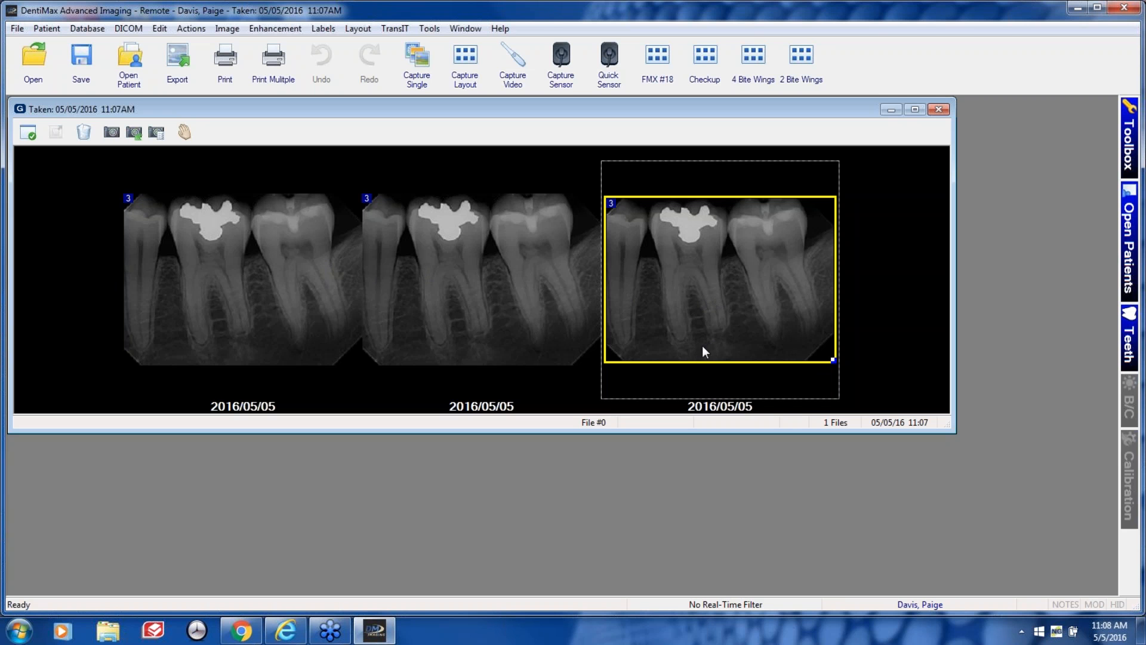
pyautogui.click(1140, 294)
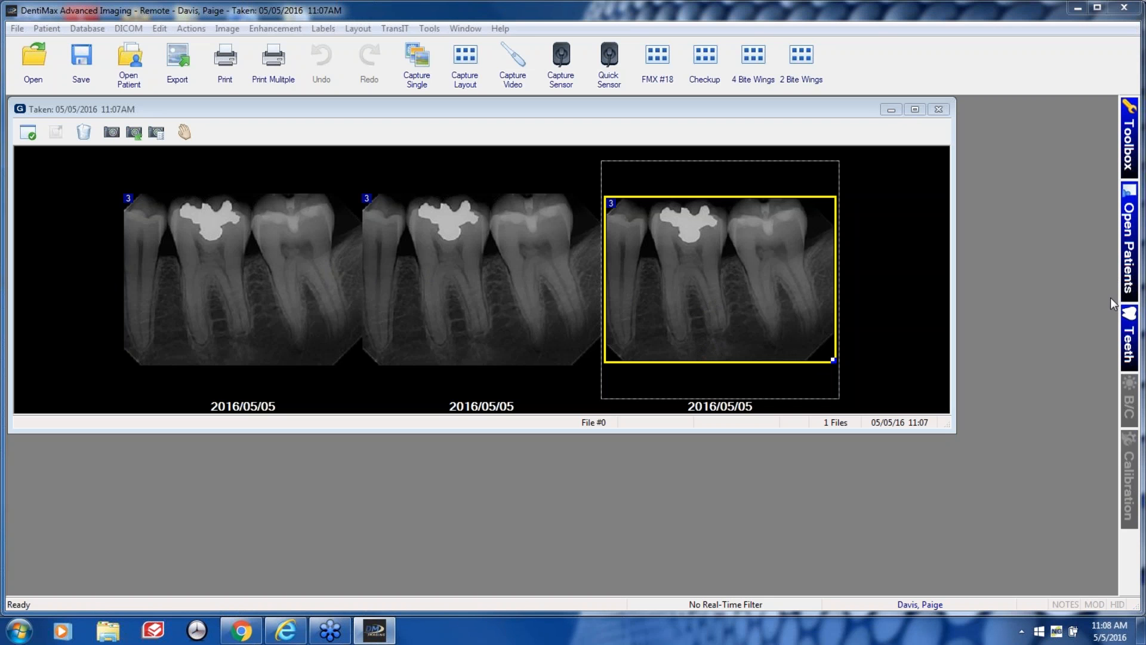
pyautogui.click(1135, 405)
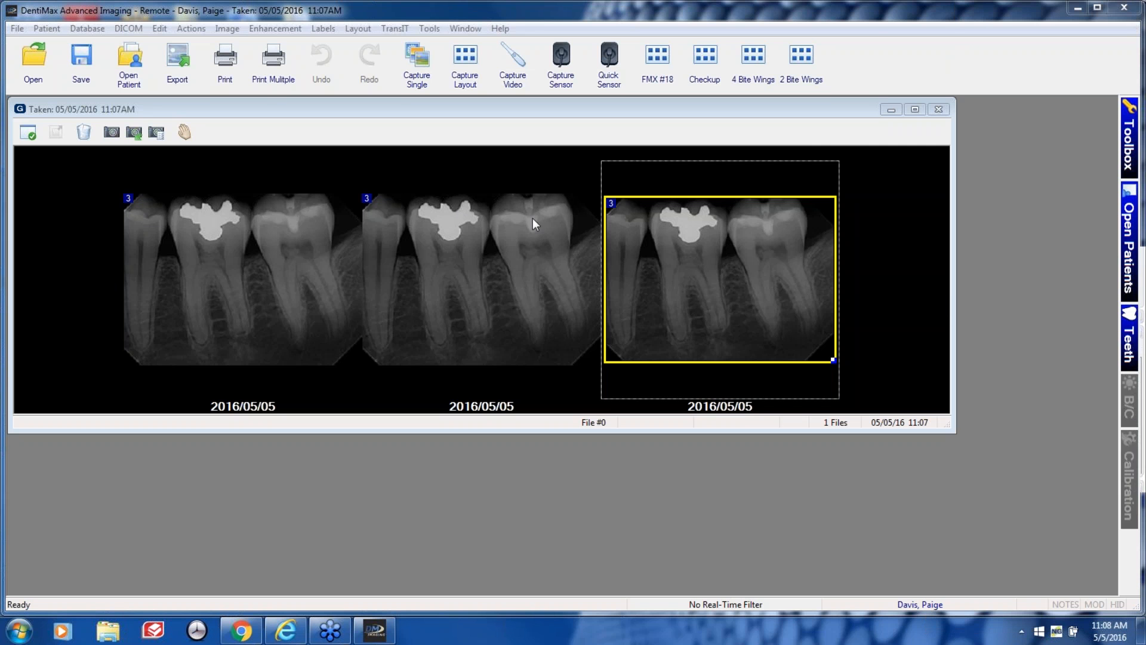
# Start a Multiple PA capture and add shots for teeth 2, 3, 4, 29, 30, 31 and for teeth 12, 13, 14, 19, 20, 21.
pyautogui.click(465, 59)
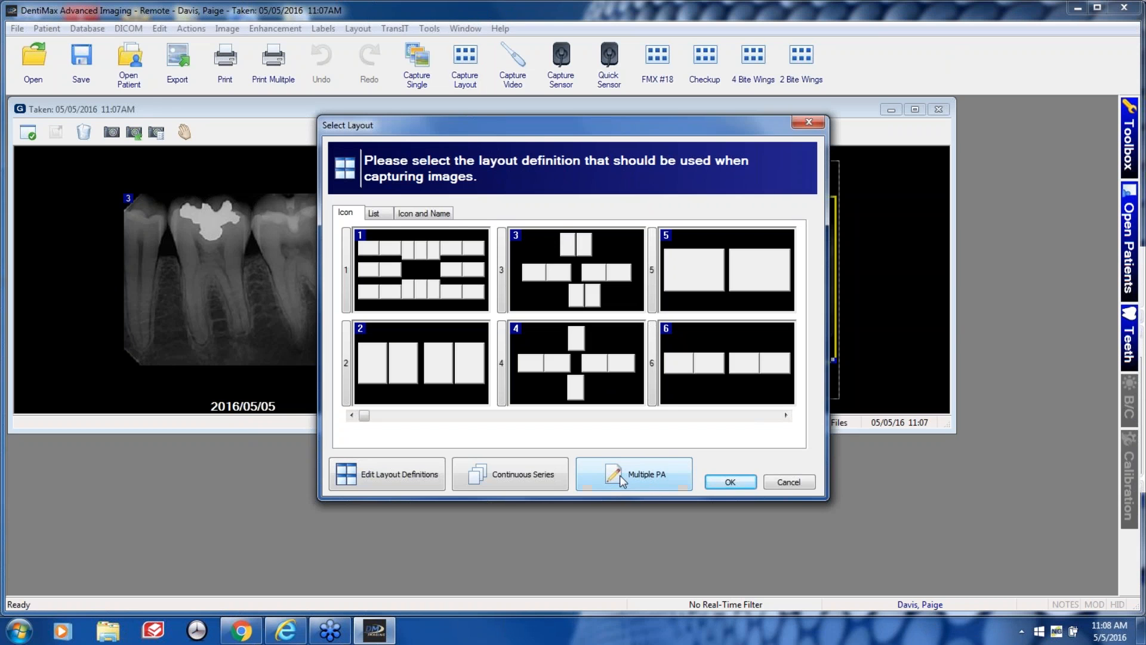
pyautogui.click(624, 477)
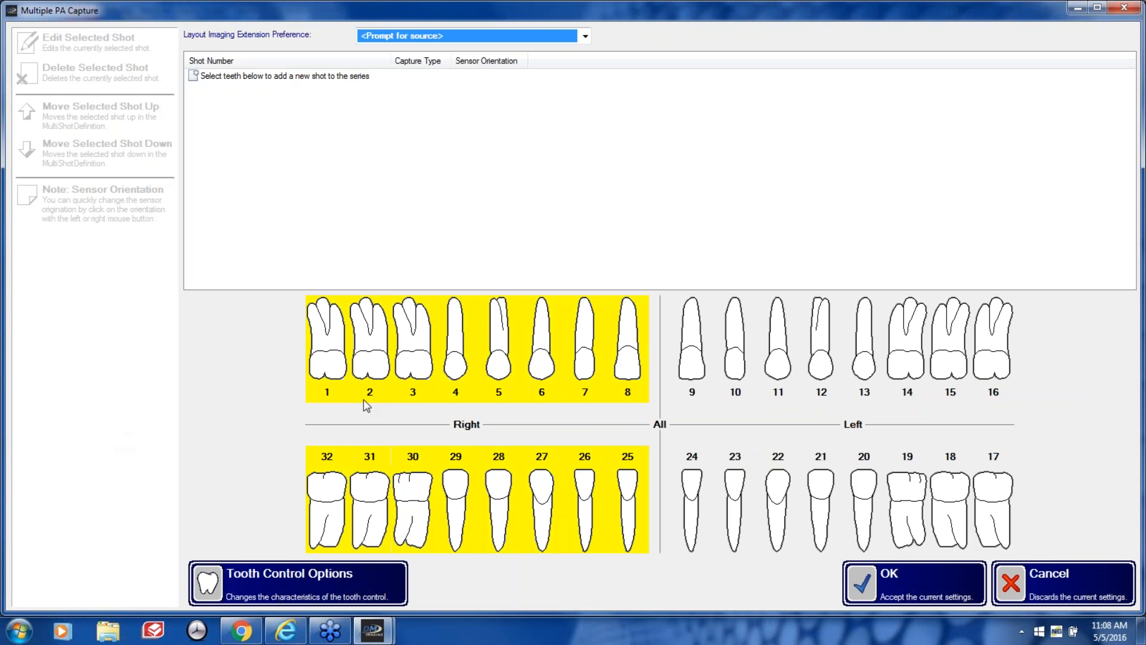
pyautogui.moveTo(377, 344); pyautogui.dragTo(459, 475)
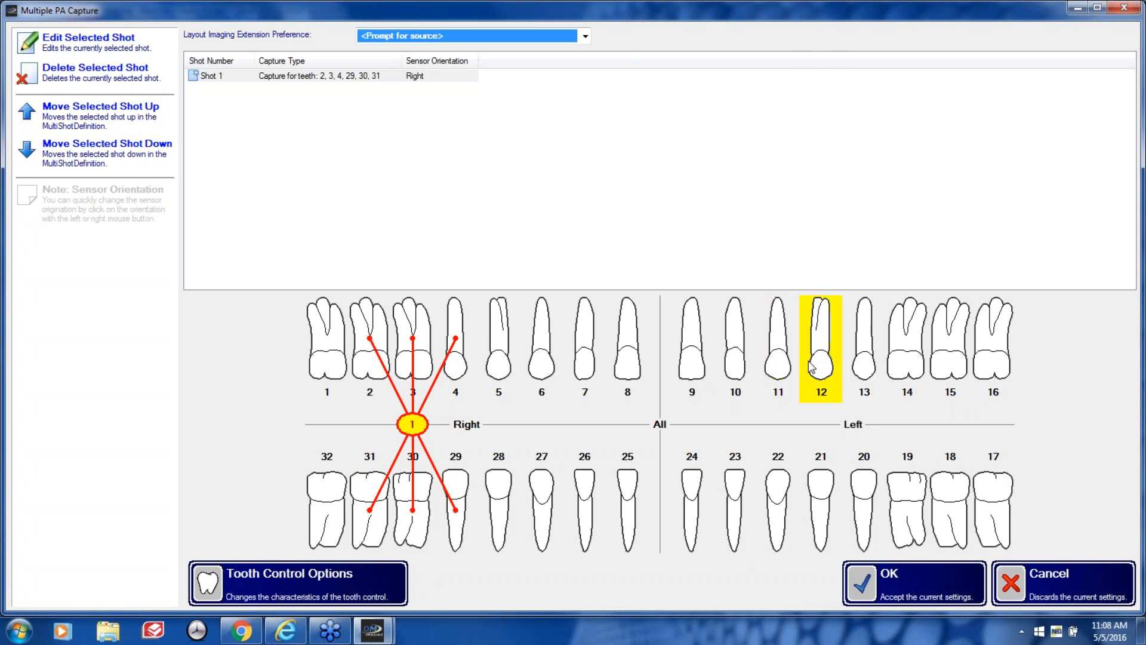
pyautogui.moveTo(821, 359); pyautogui.dragTo(908, 502)
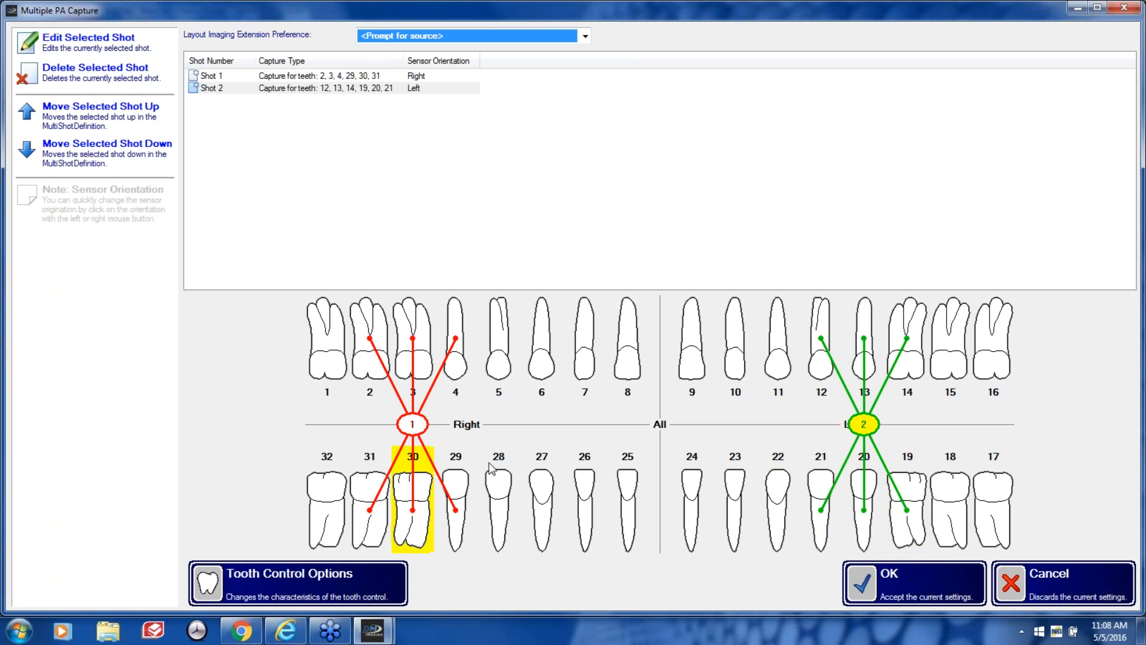
# Add single-tooth shots for teeth 29 and 28, accept the shot series, and close its capture layout without taking images.
pyautogui.click(455, 495)
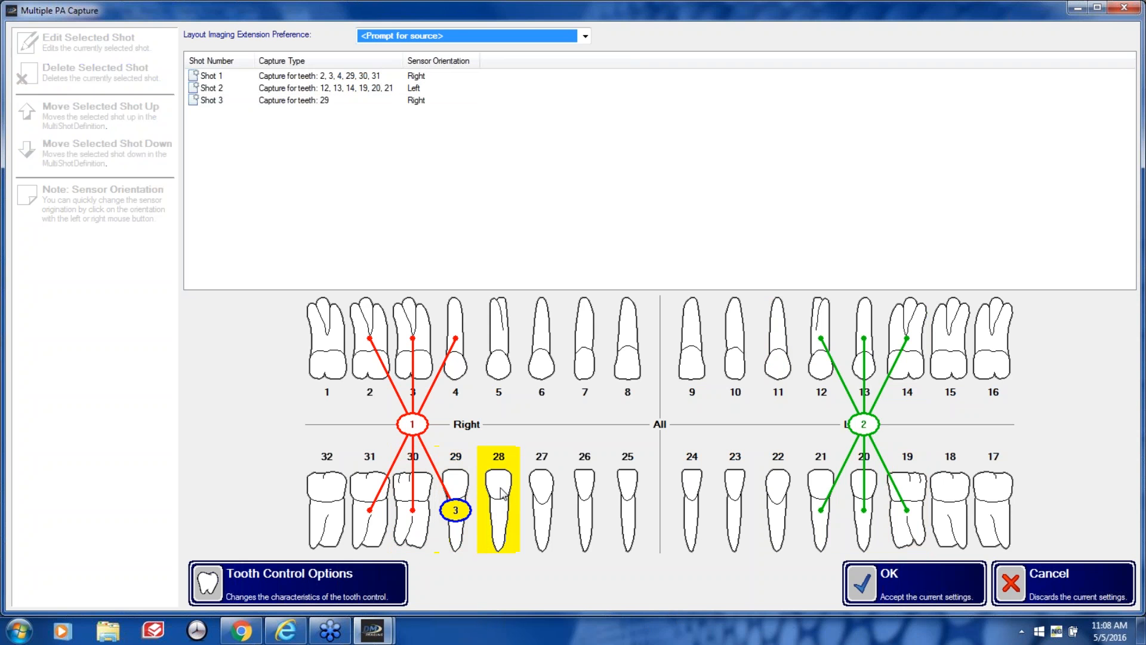
pyautogui.click(487, 537)
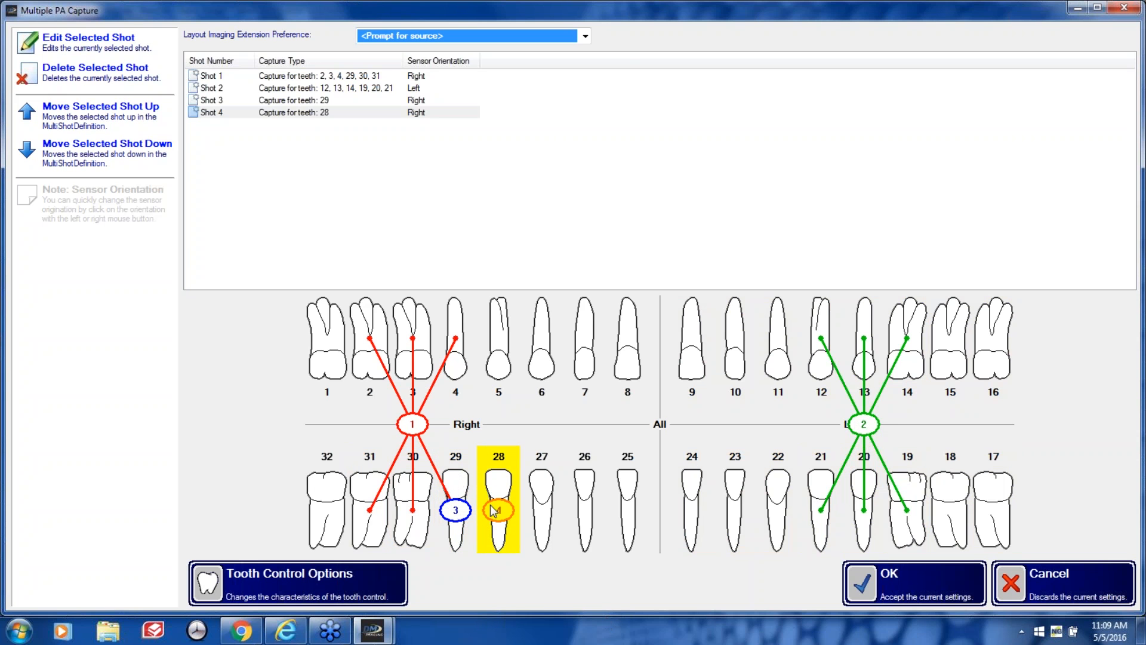
pyautogui.click(898, 579)
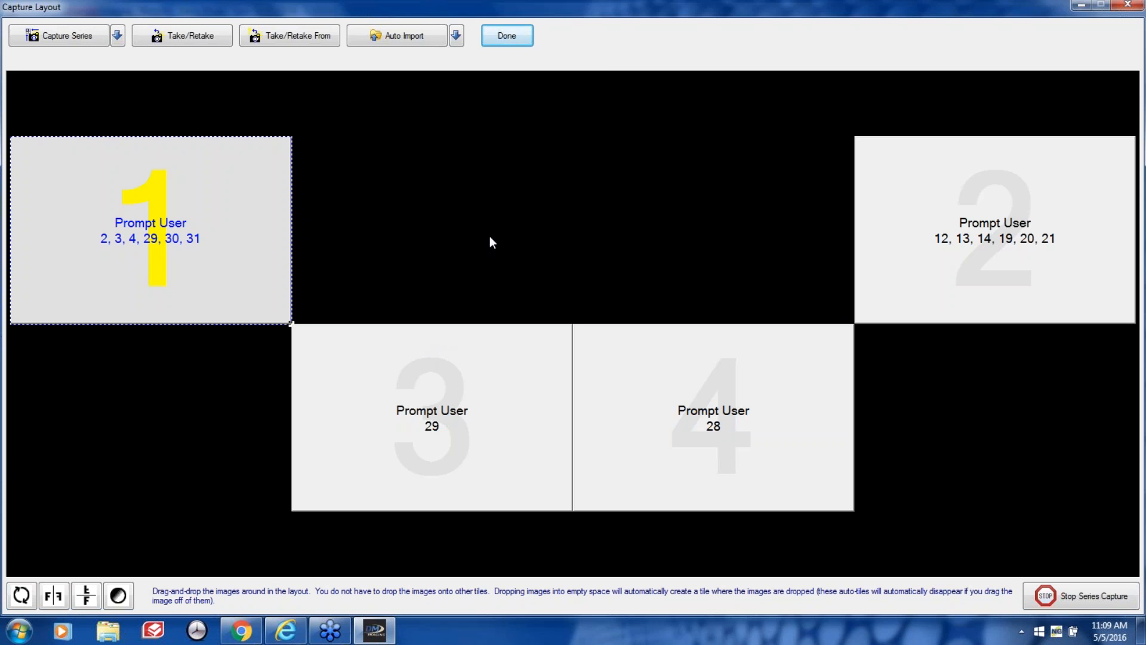
pyautogui.click(517, 39)
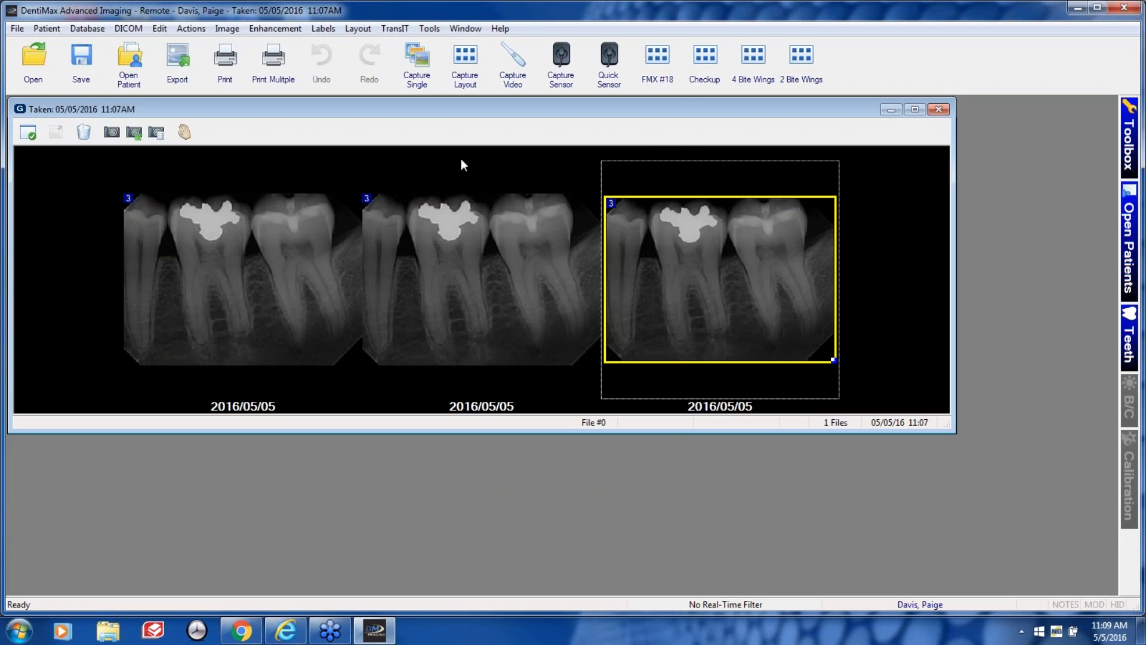
# Add a toolbar button for the File command Continuous Series Capture, using the "Layout - Endo 2x5" graphic.
pyautogui.click(430, 28)
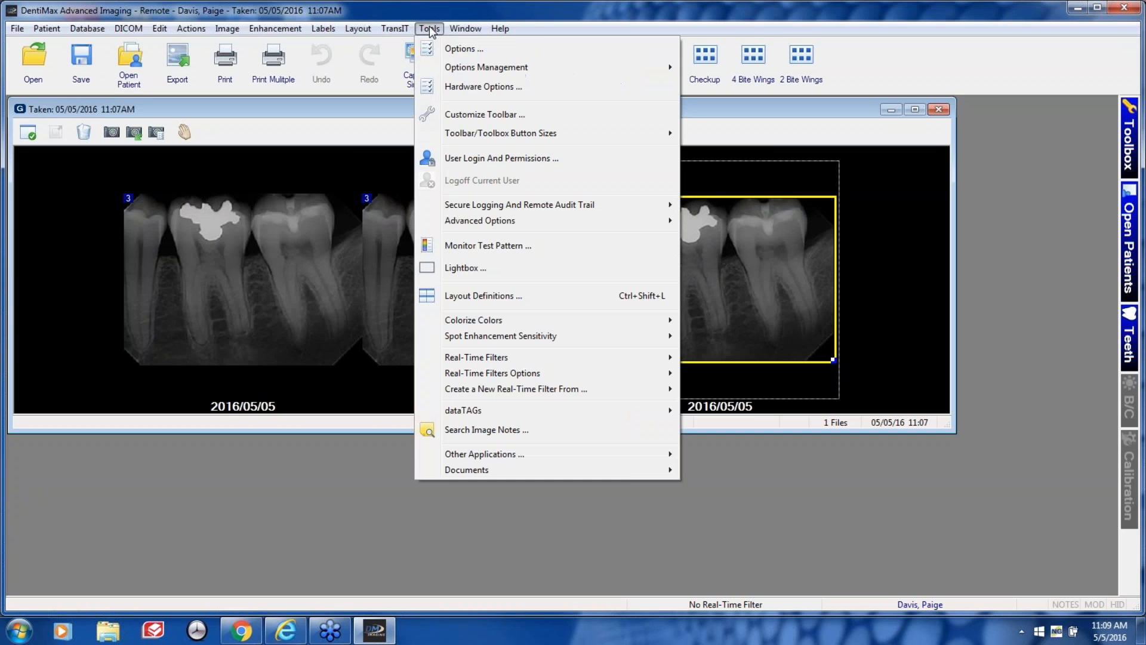
pyautogui.click(480, 116)
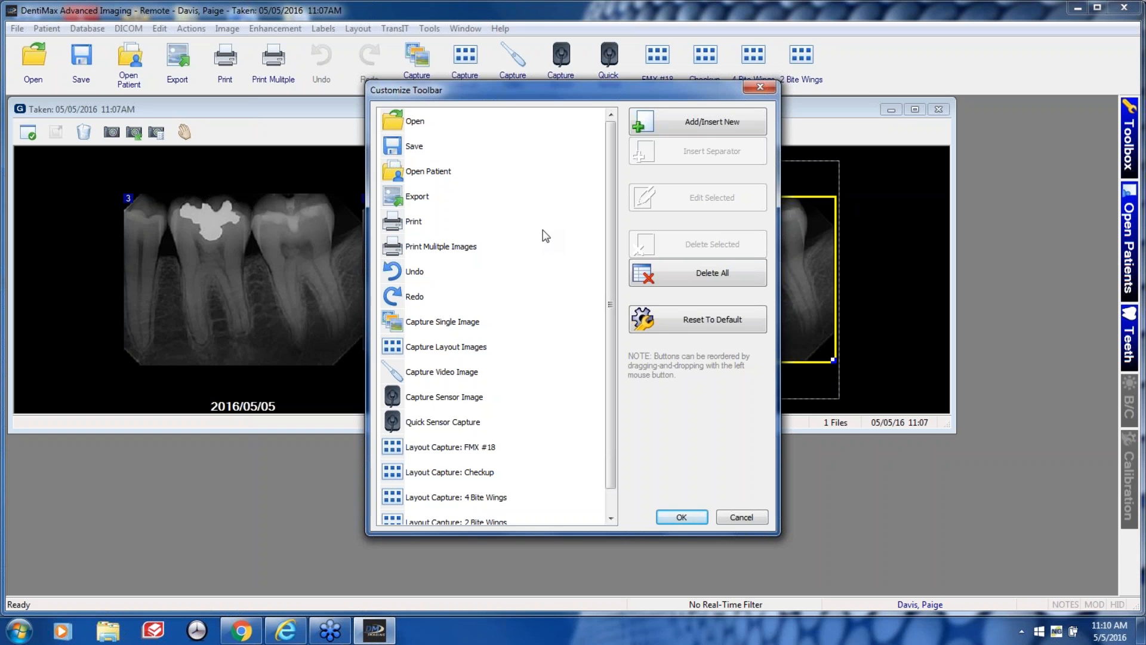
pyautogui.click(701, 121)
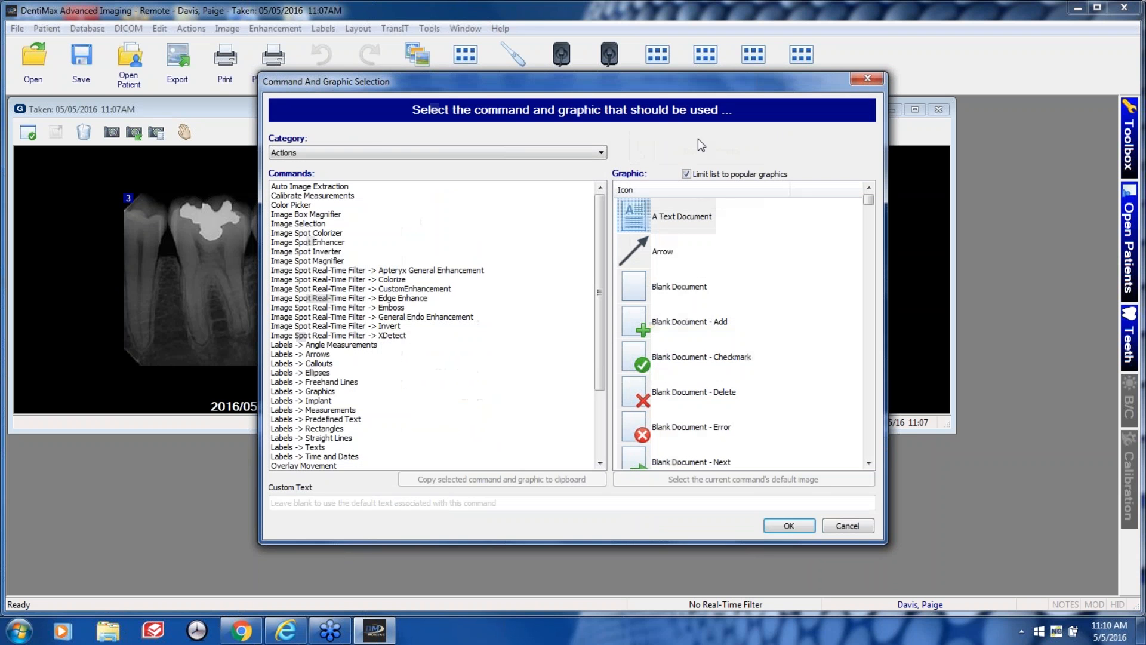
pyautogui.click(602, 153)
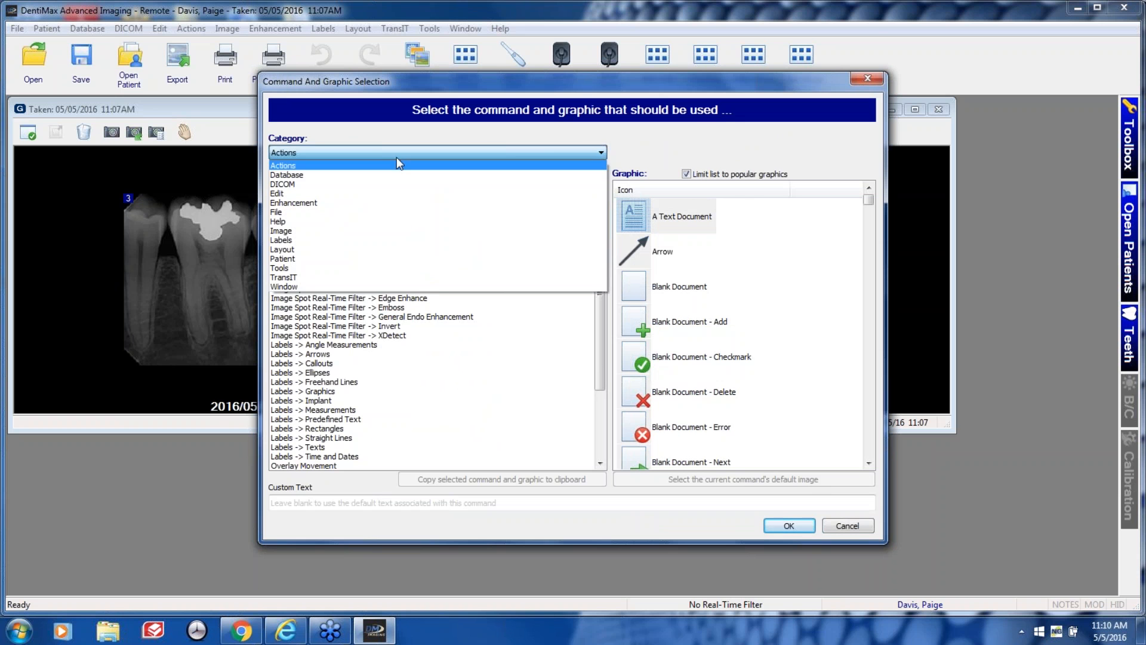
pyautogui.click(302, 213)
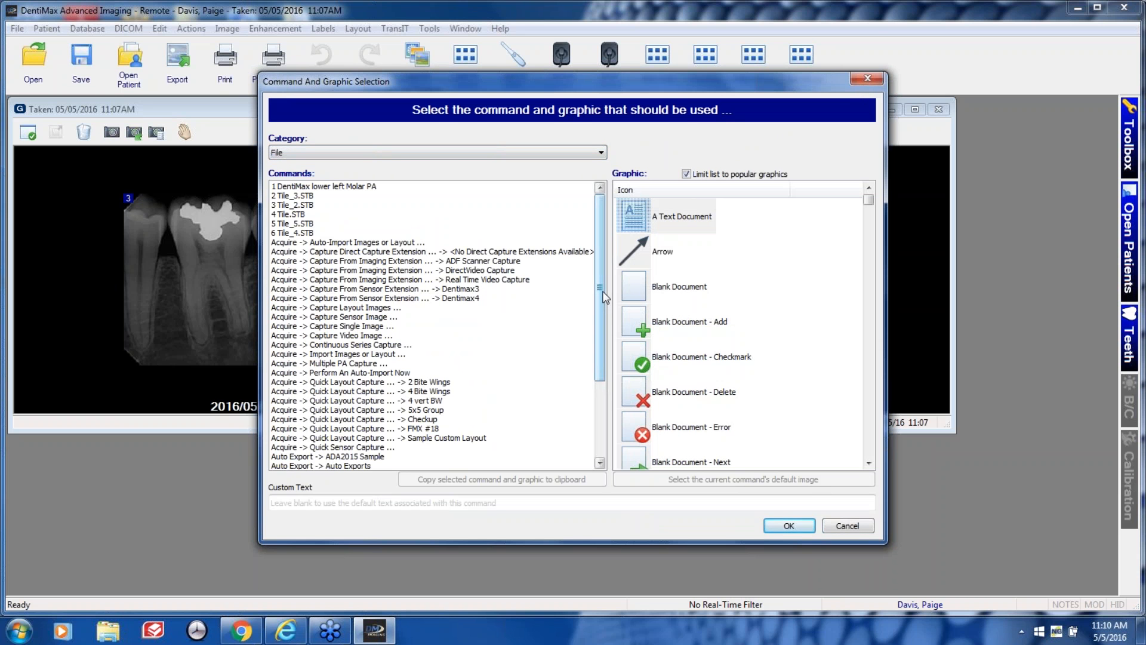
pyautogui.moveTo(604, 293); pyautogui.dragTo(601, 322)
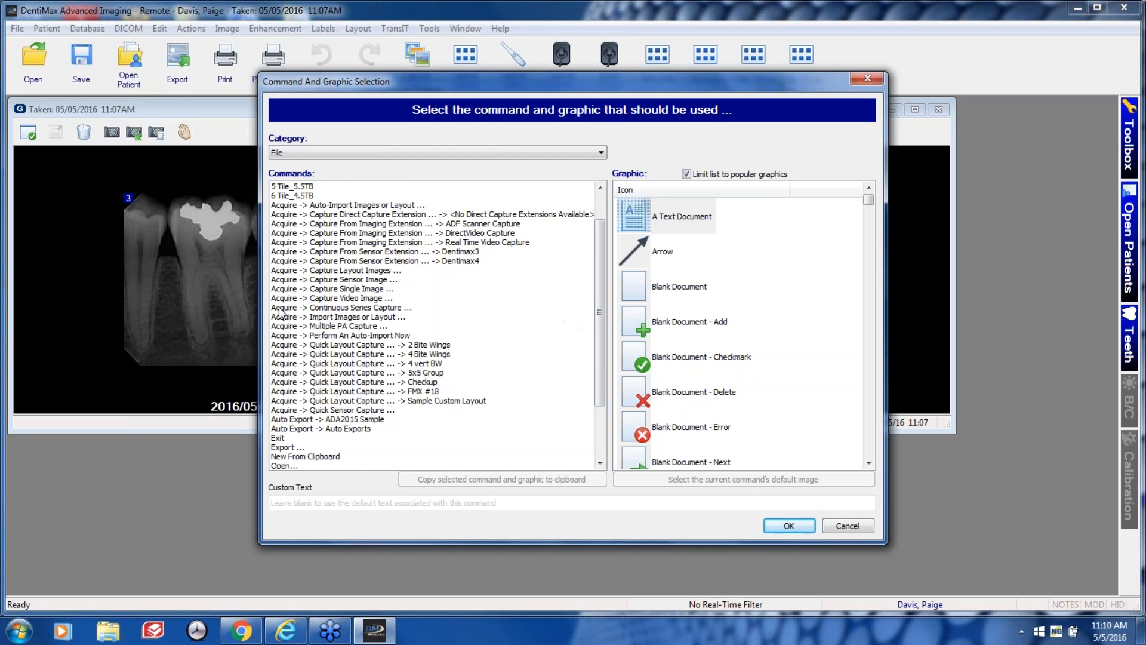
pyautogui.click(357, 308)
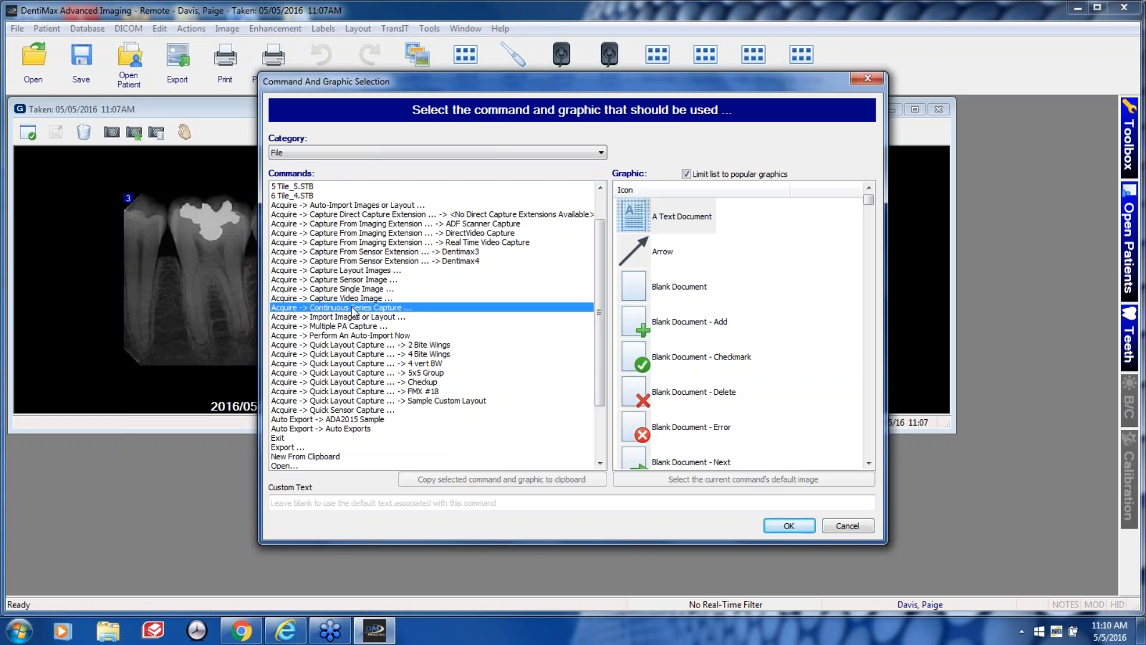
pyautogui.moveTo(867, 200); pyautogui.dragTo(860, 313)
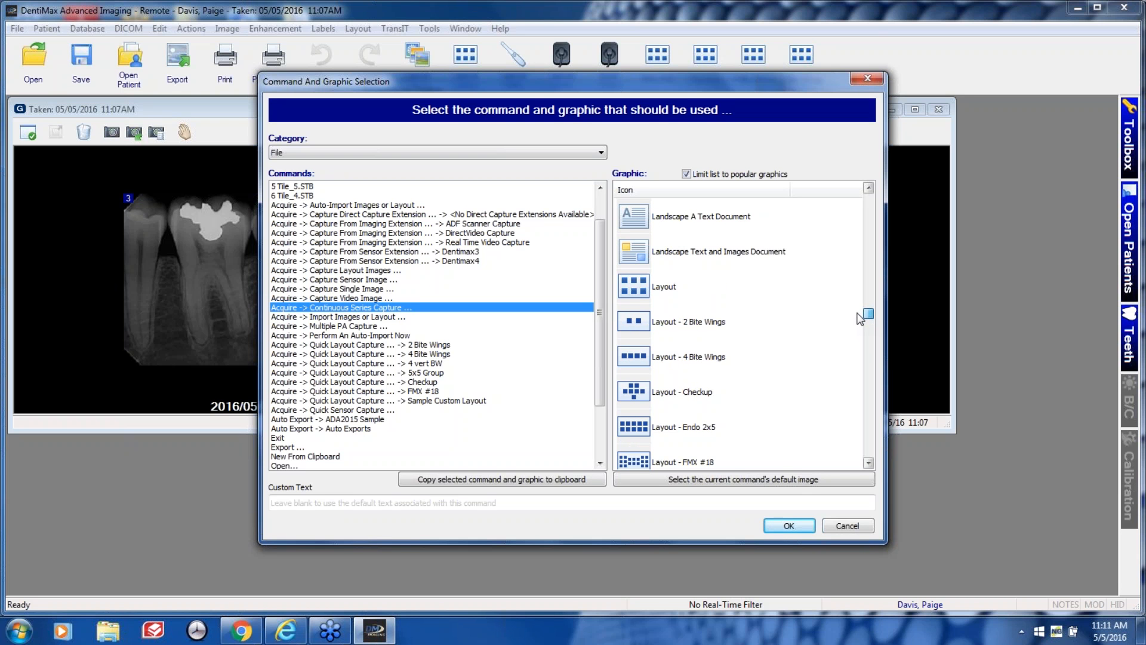
pyautogui.click(641, 426)
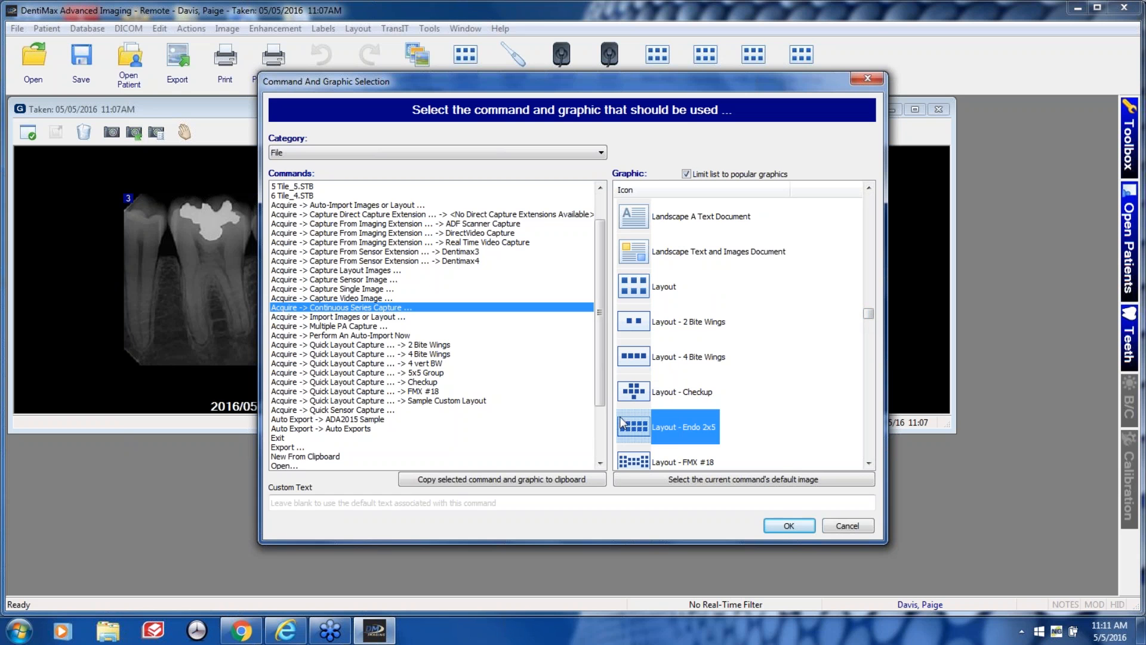
pyautogui.click(790, 525)
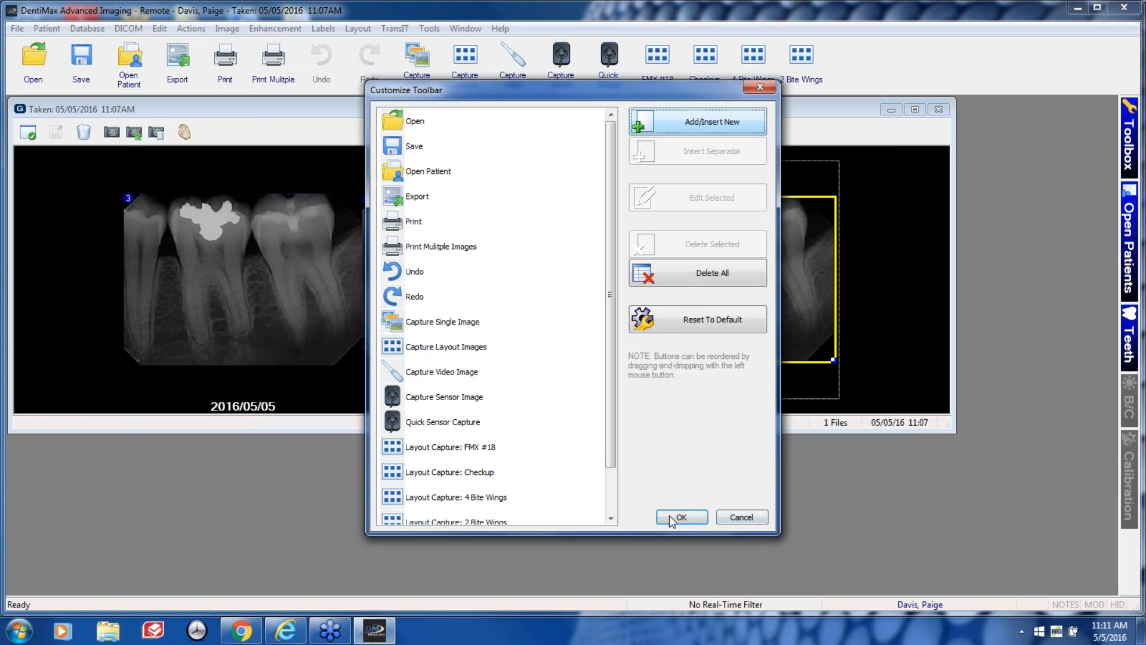
pyautogui.click(682, 516)
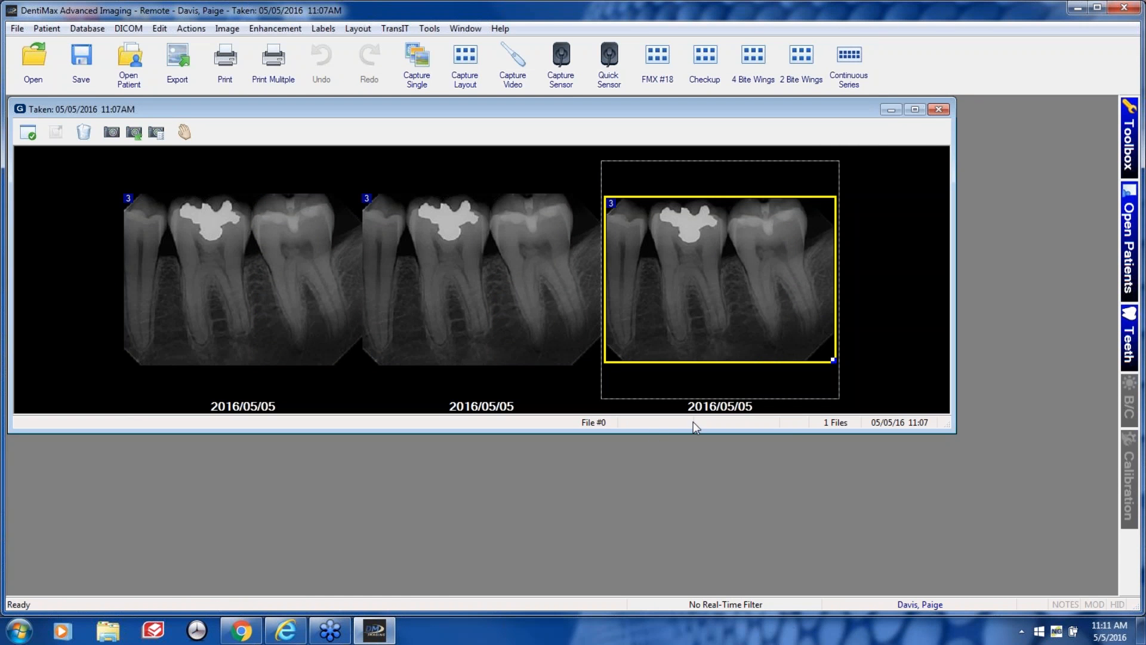
# Try the new Continuous Series button with tooth 3, and close the capture layout without taking an image.
pyautogui.click(851, 64)
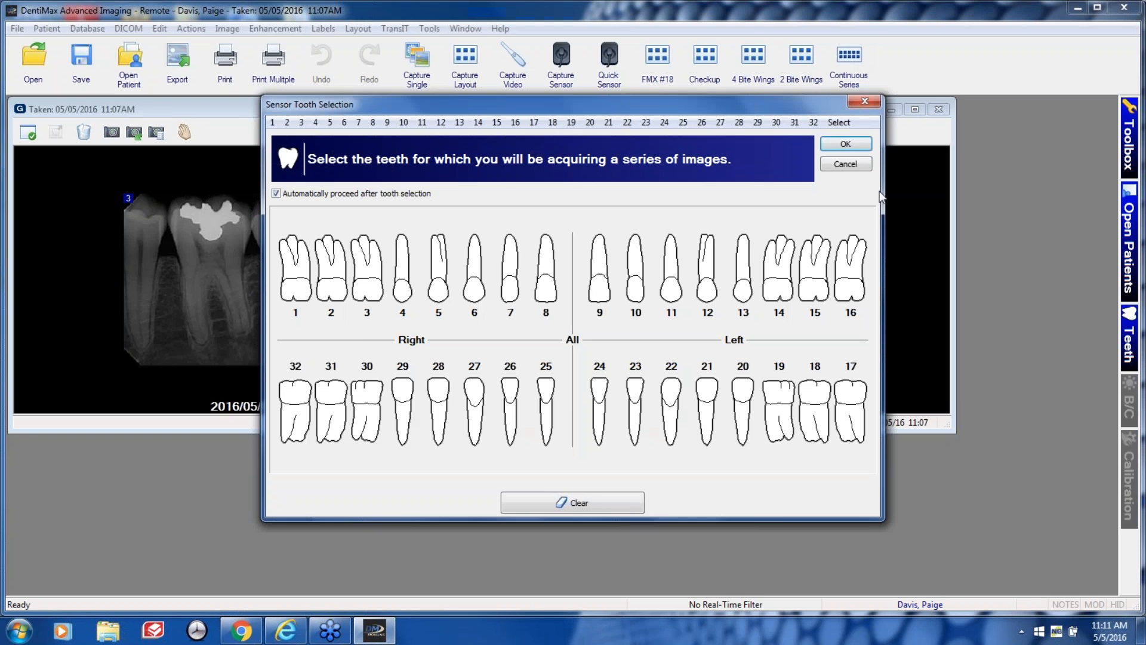
pyautogui.click(371, 280)
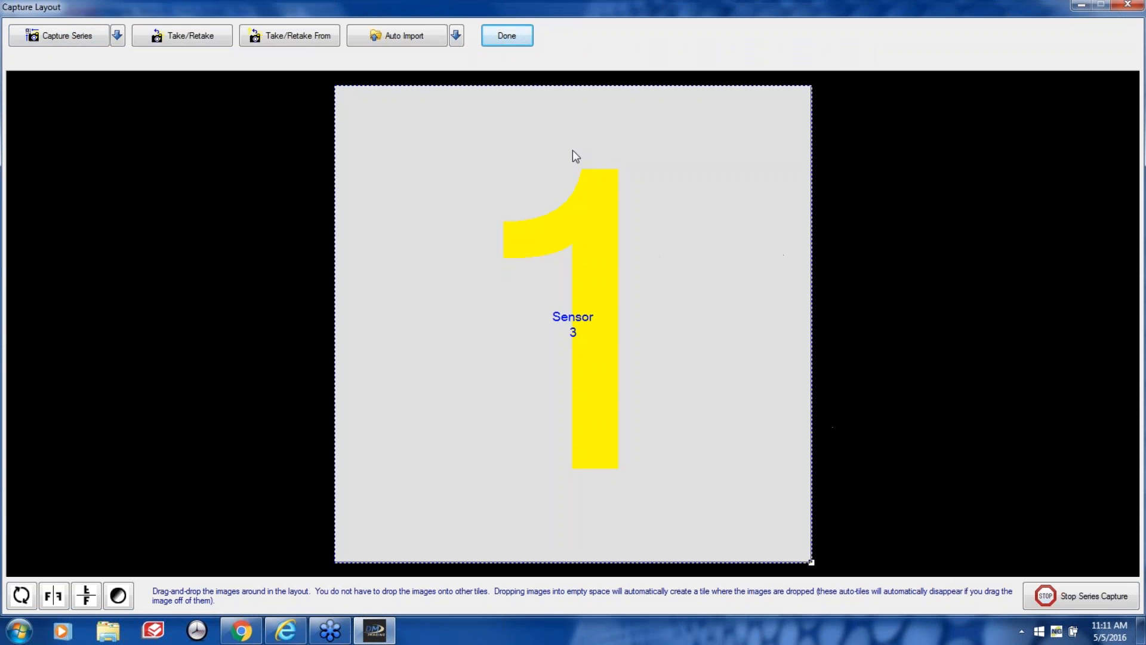
pyautogui.click(505, 39)
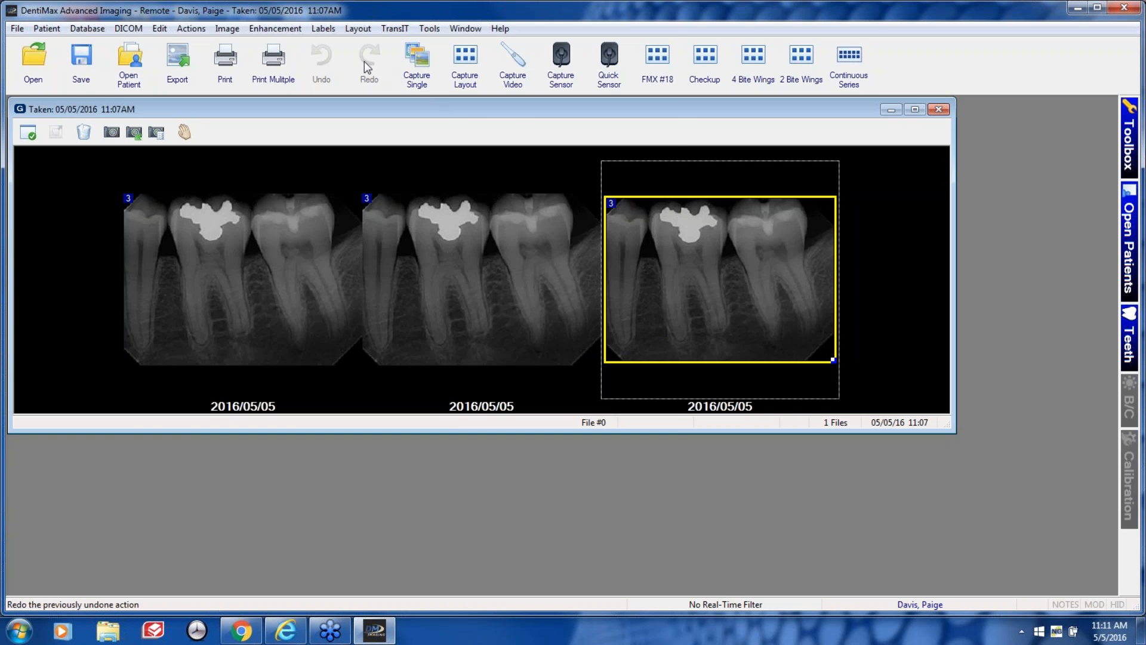
# Add a toolbar button for the File command Multiple PA Capture, using the "Digital Sensor" graphic.
pyautogui.click(428, 29)
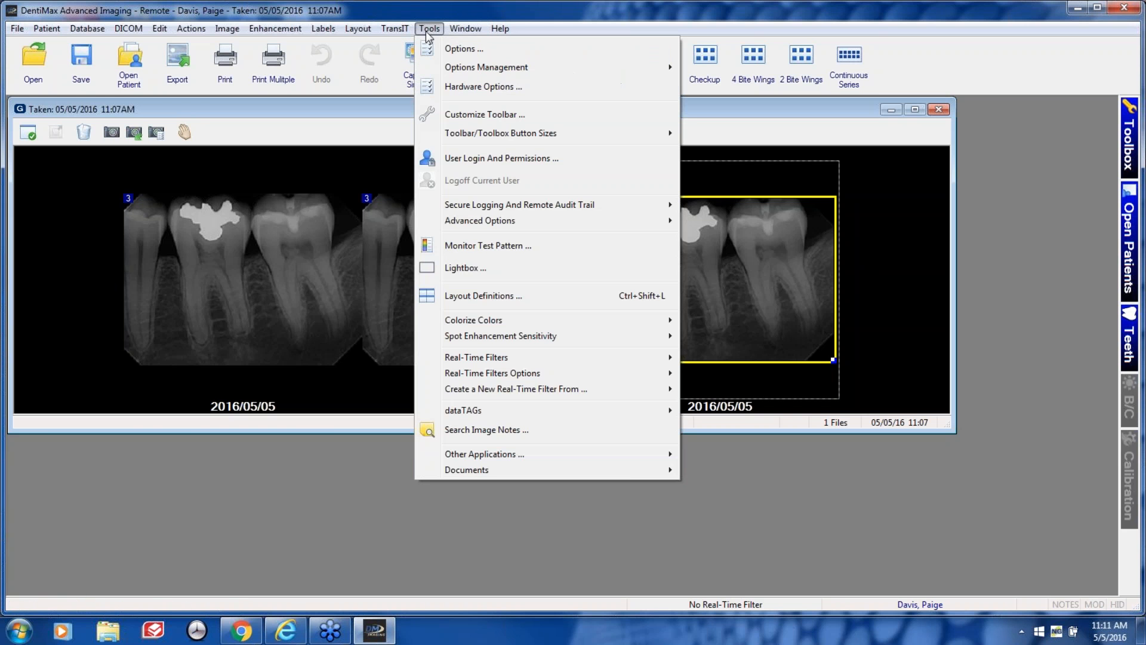
pyautogui.click(481, 114)
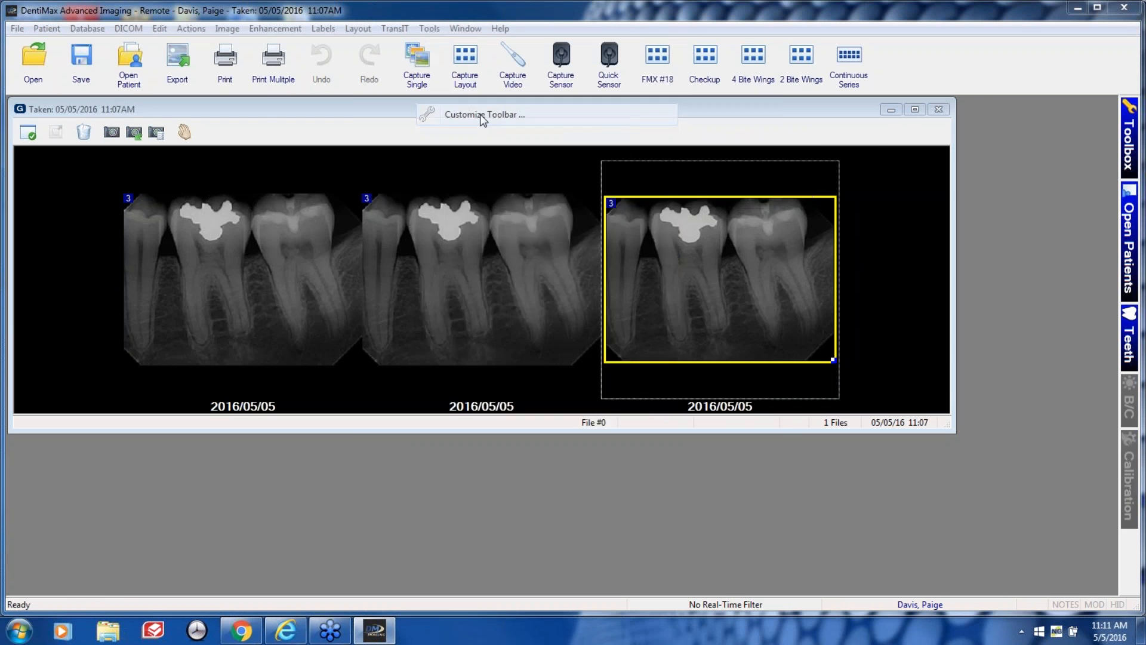
pyautogui.click(719, 122)
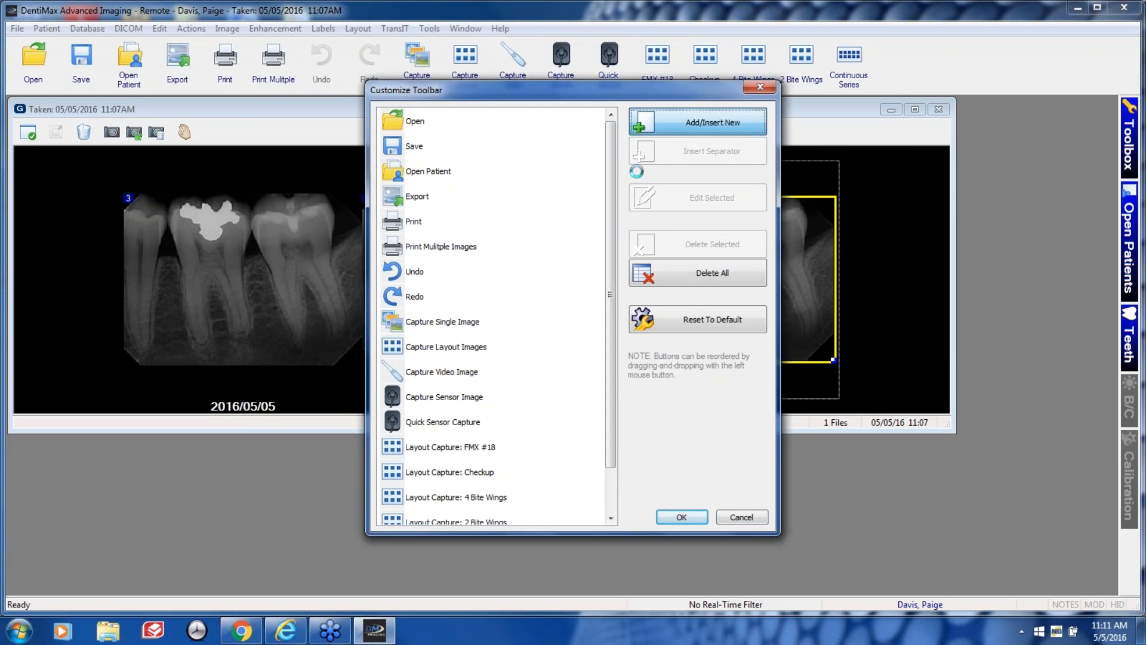
pyautogui.click(602, 152)
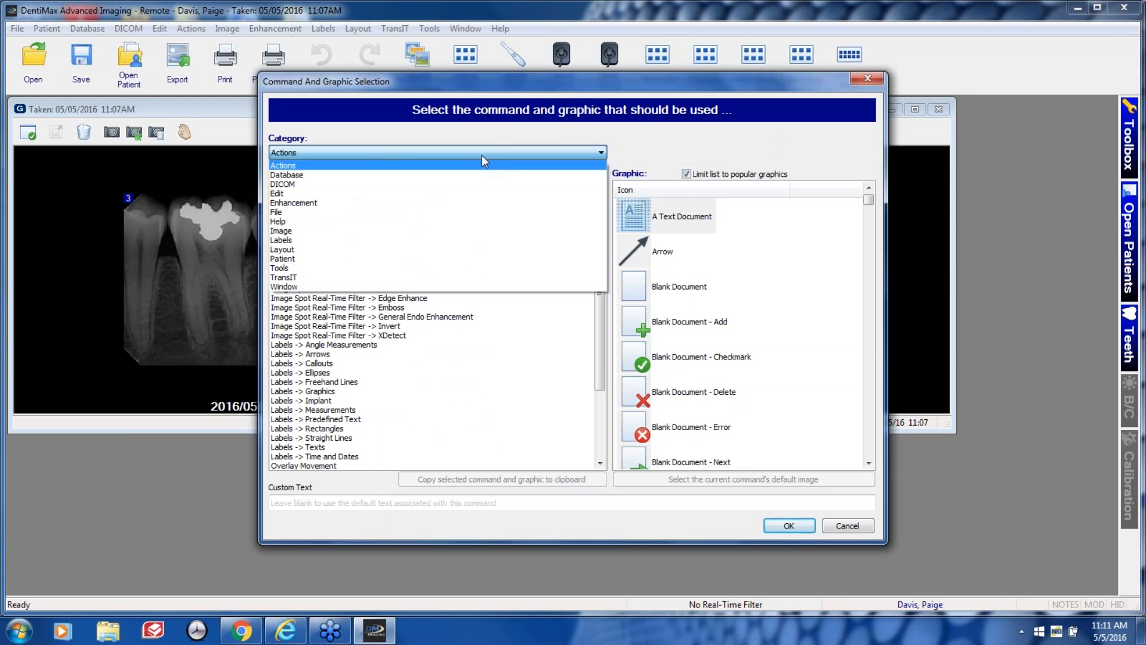
pyautogui.click(305, 212)
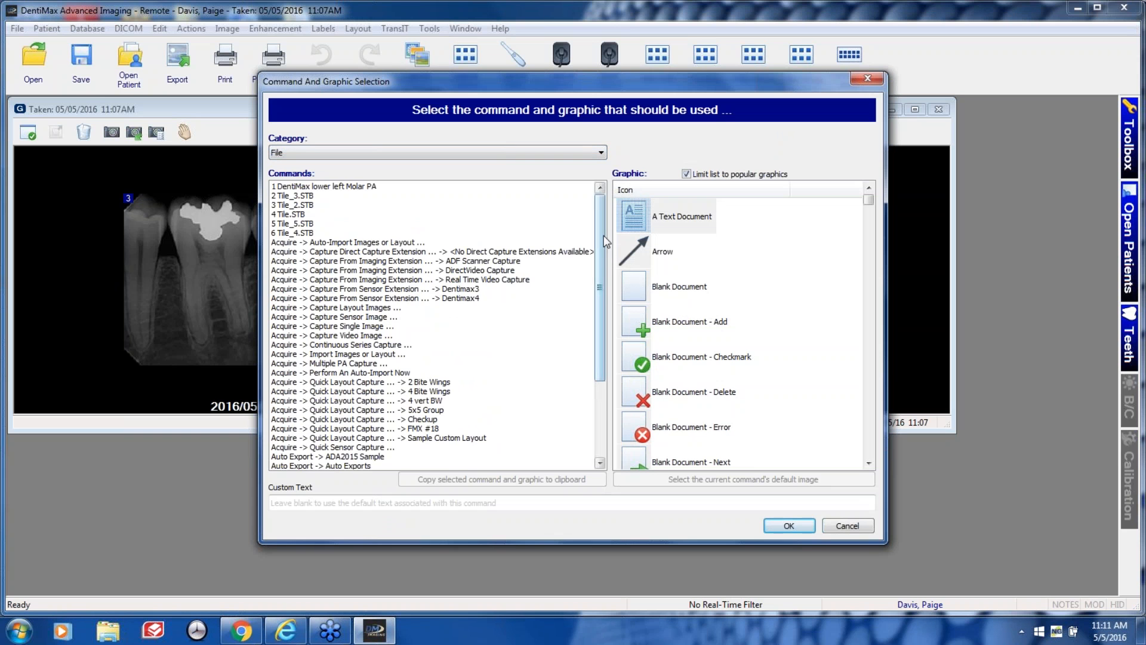
pyautogui.moveTo(603, 239); pyautogui.dragTo(597, 263)
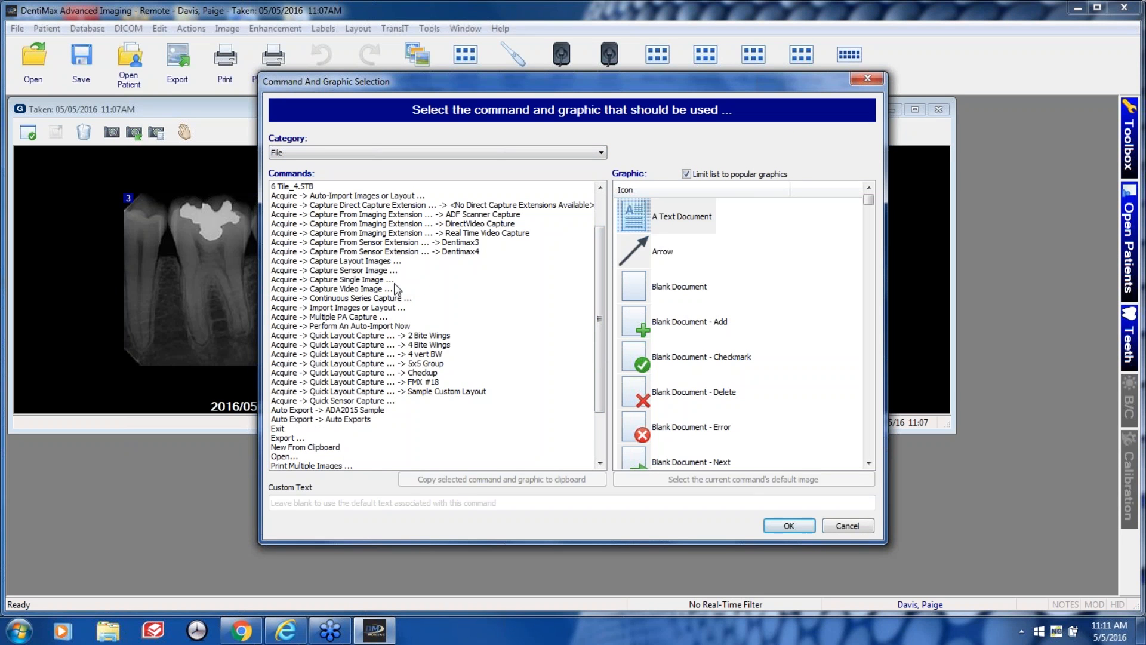
pyautogui.click(370, 317)
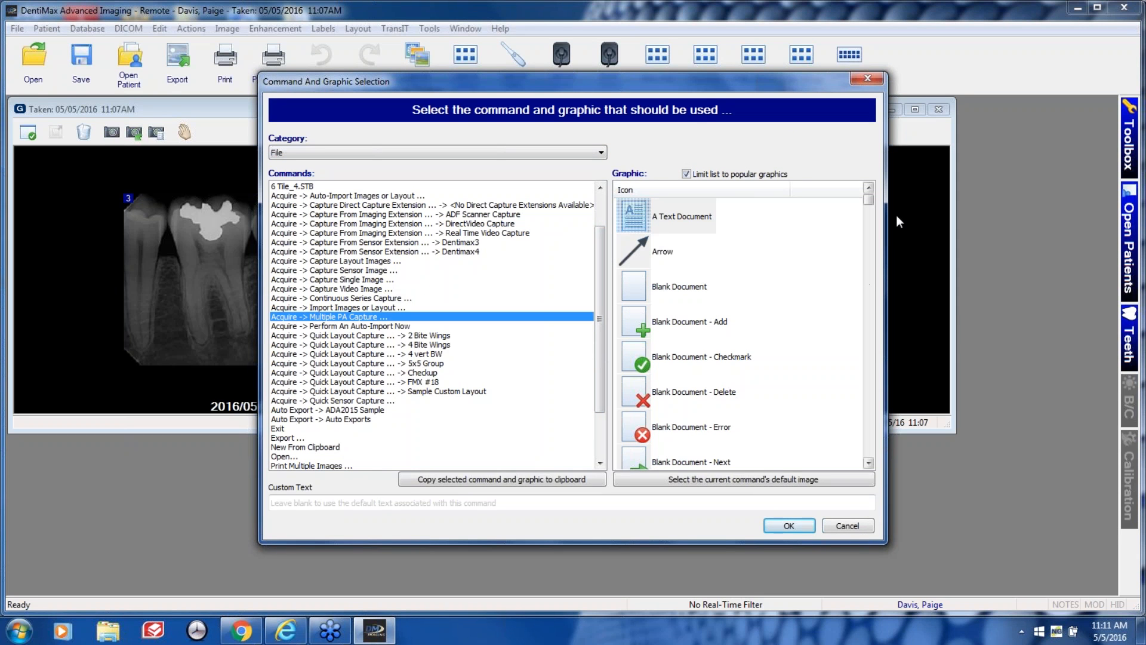
pyautogui.moveTo(869, 201); pyautogui.dragTo(858, 247)
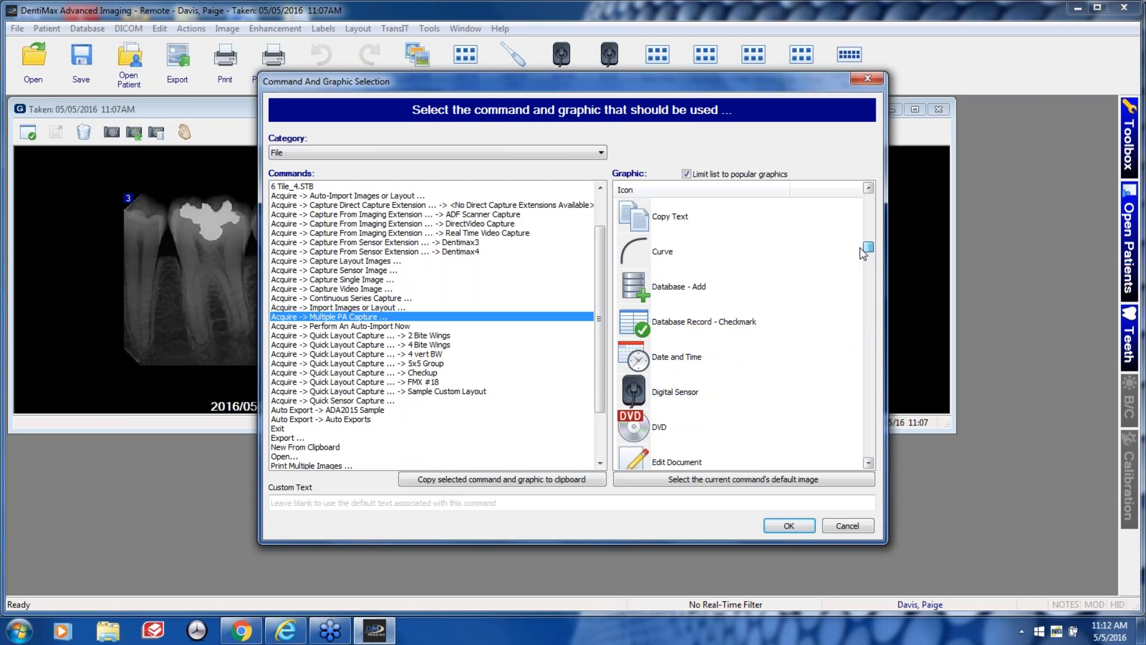
pyautogui.click(654, 389)
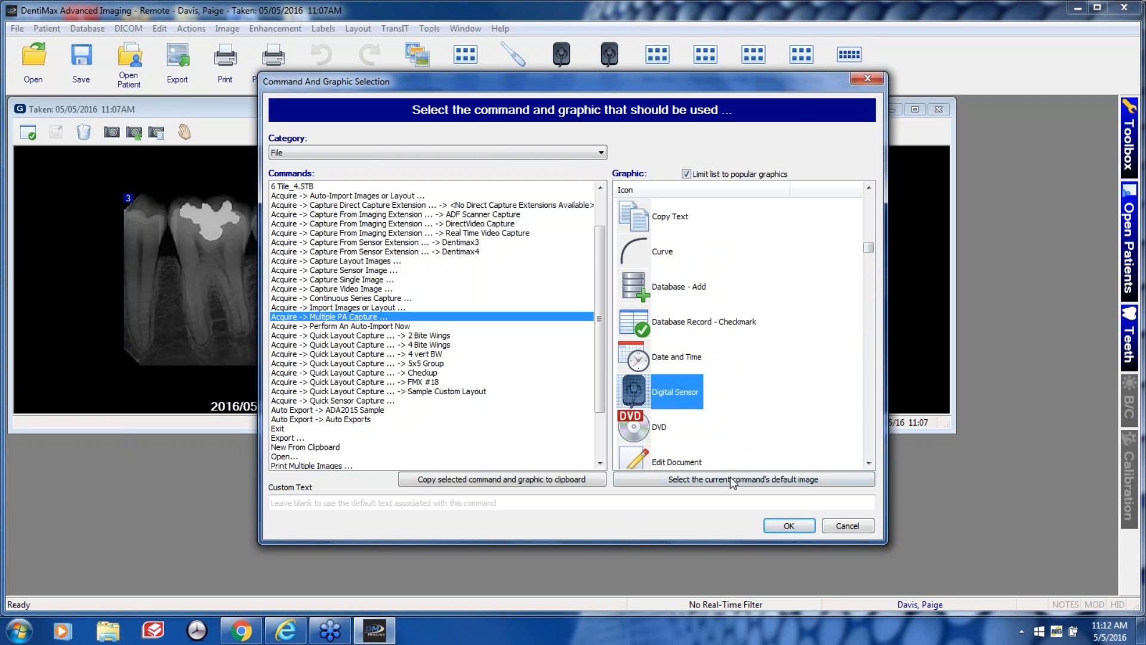
pyautogui.click(788, 526)
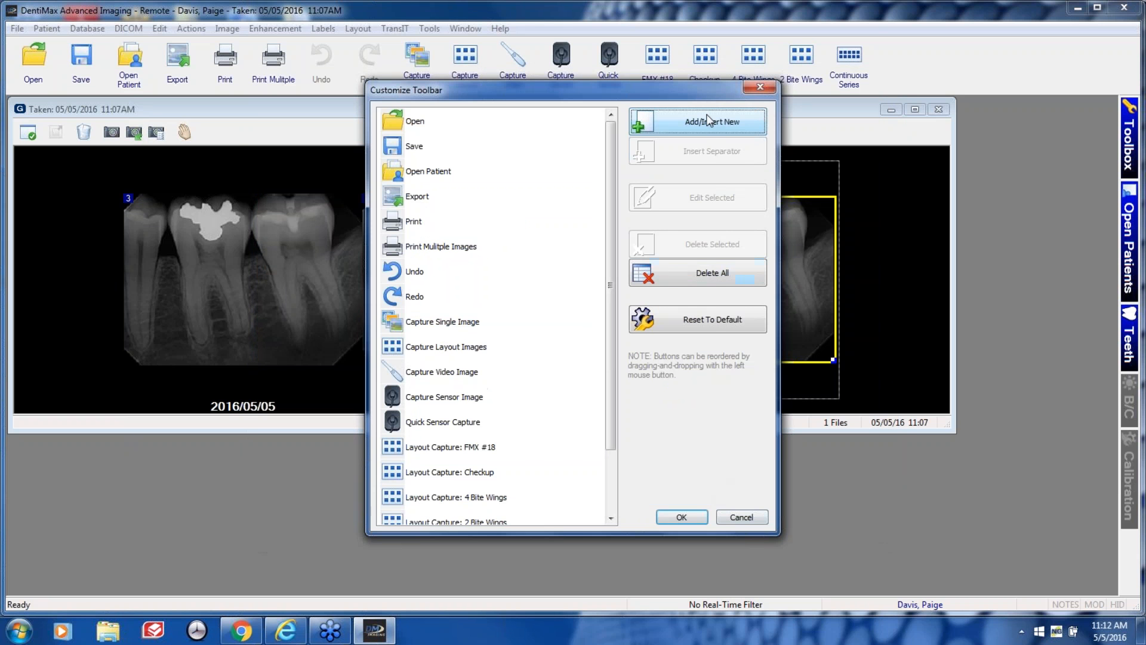
pyautogui.click(669, 518)
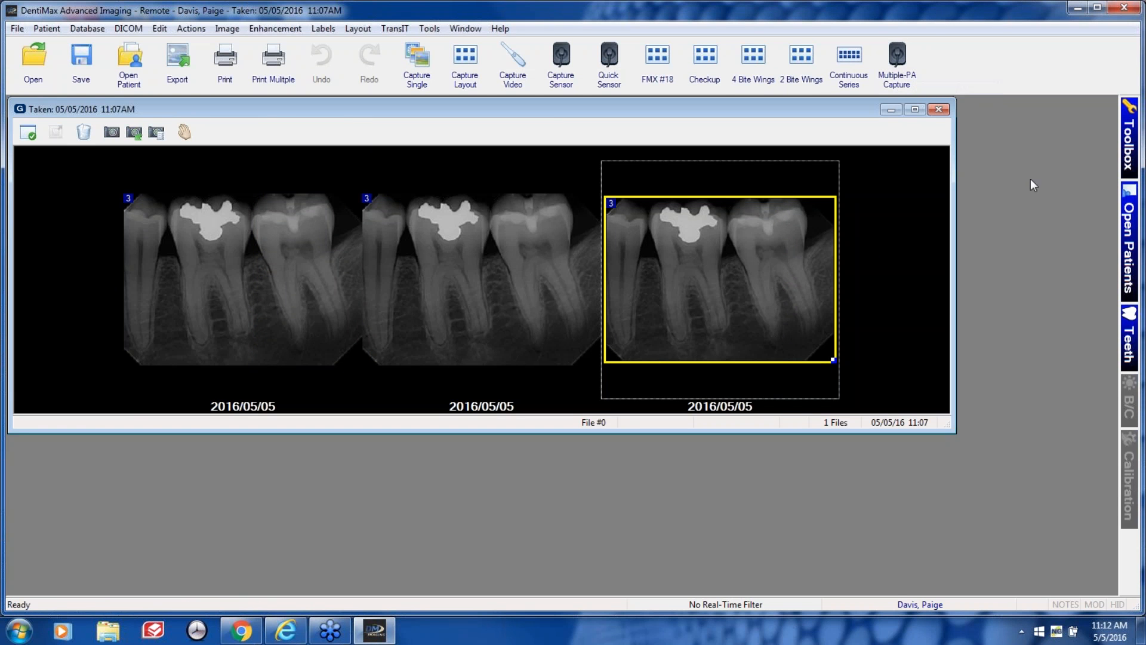
pyautogui.click(1125, 311)
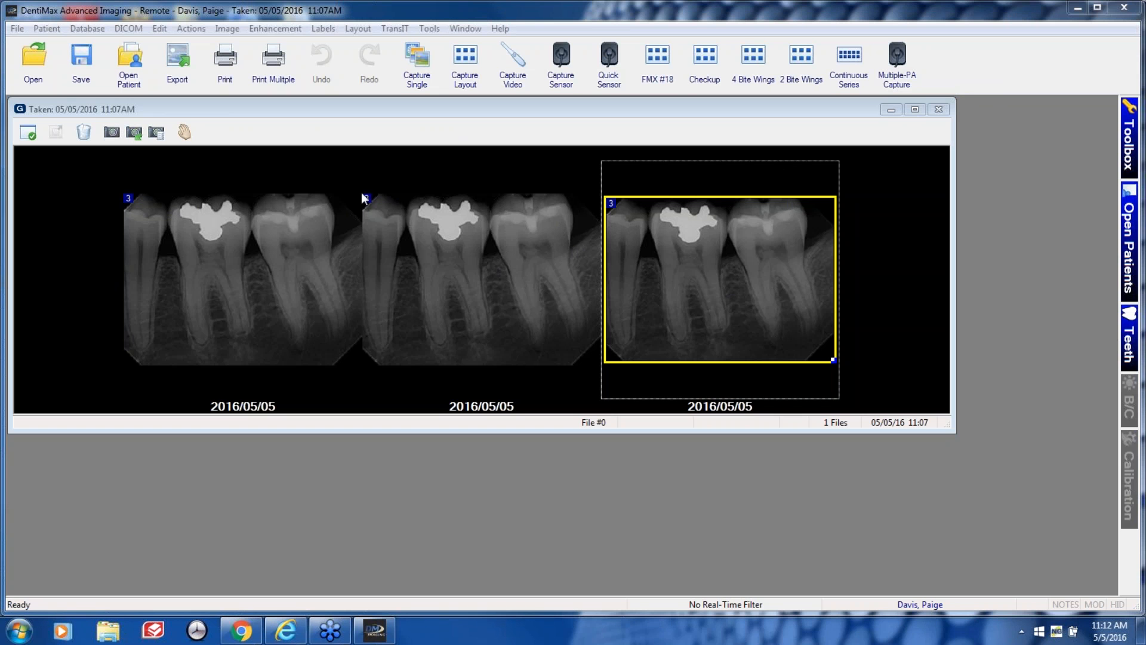
# Open the image macro definitions and examine the parameters of the Lighten macro's brightness/contrast command without changing them.
pyautogui.click(274, 31)
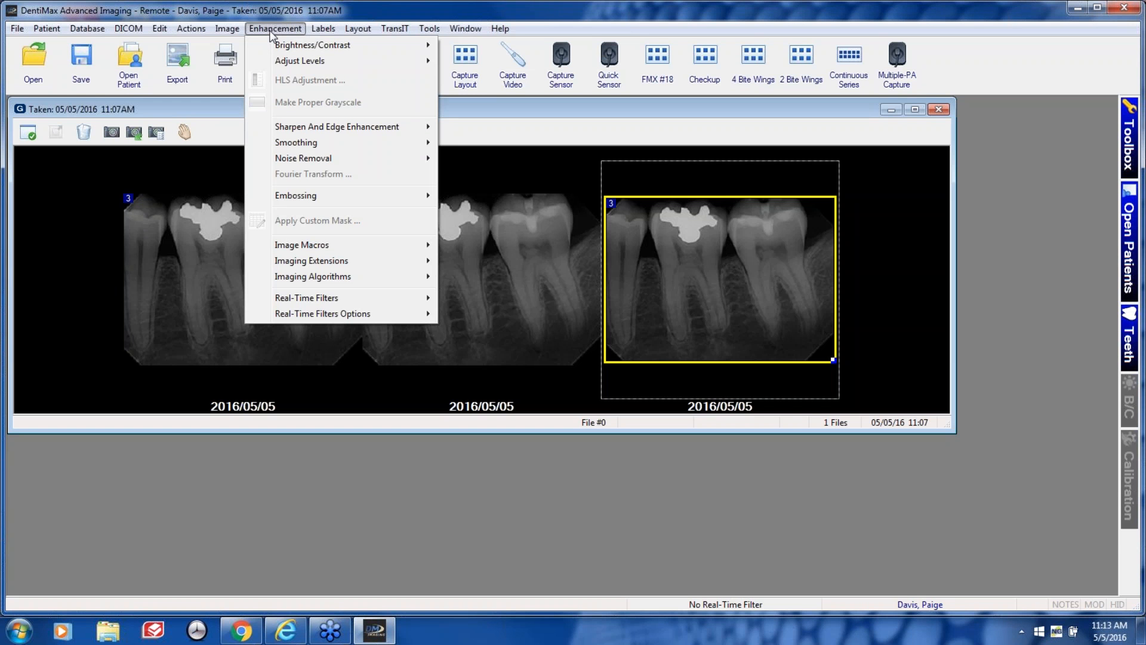
pyautogui.moveTo(321, 244)
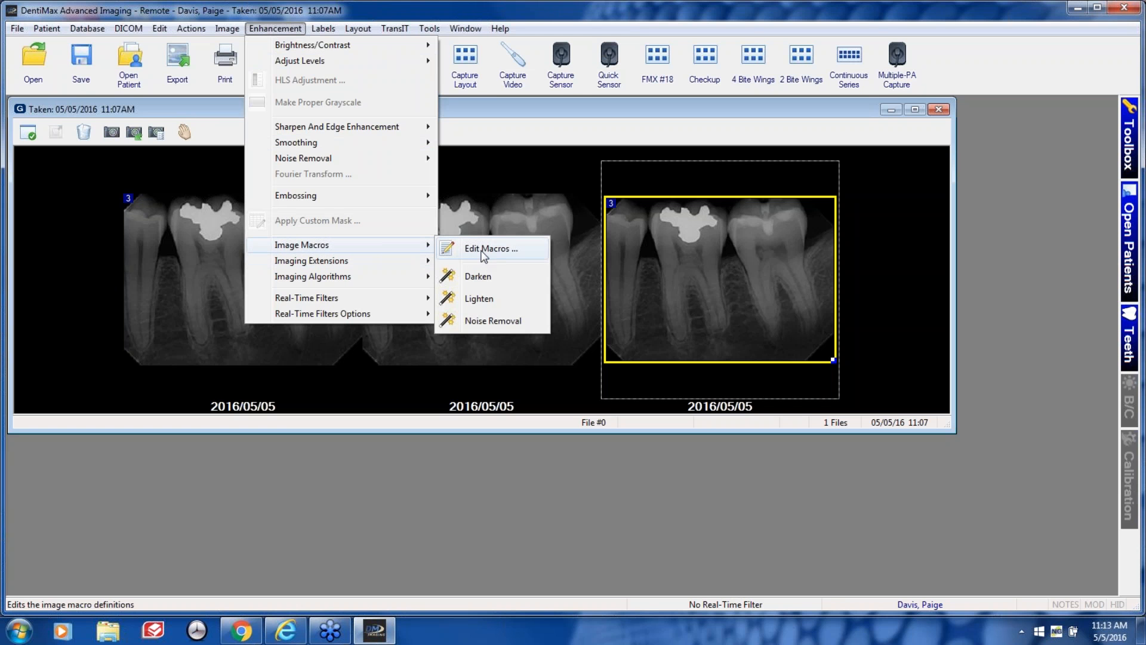
pyautogui.click(484, 251)
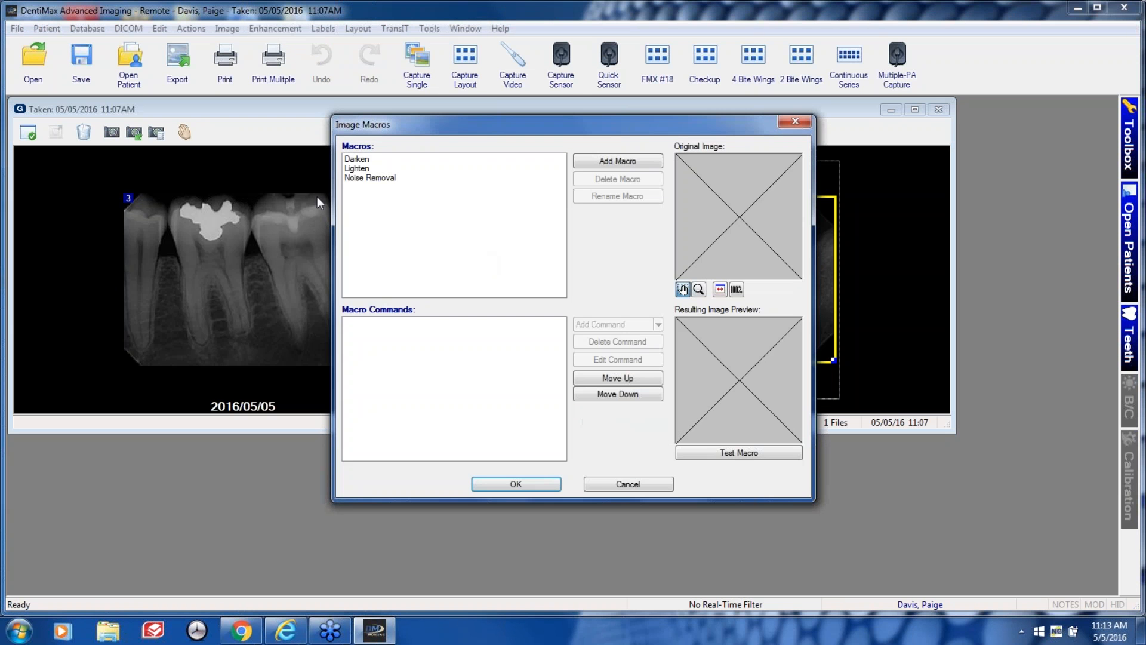
pyautogui.click(361, 170)
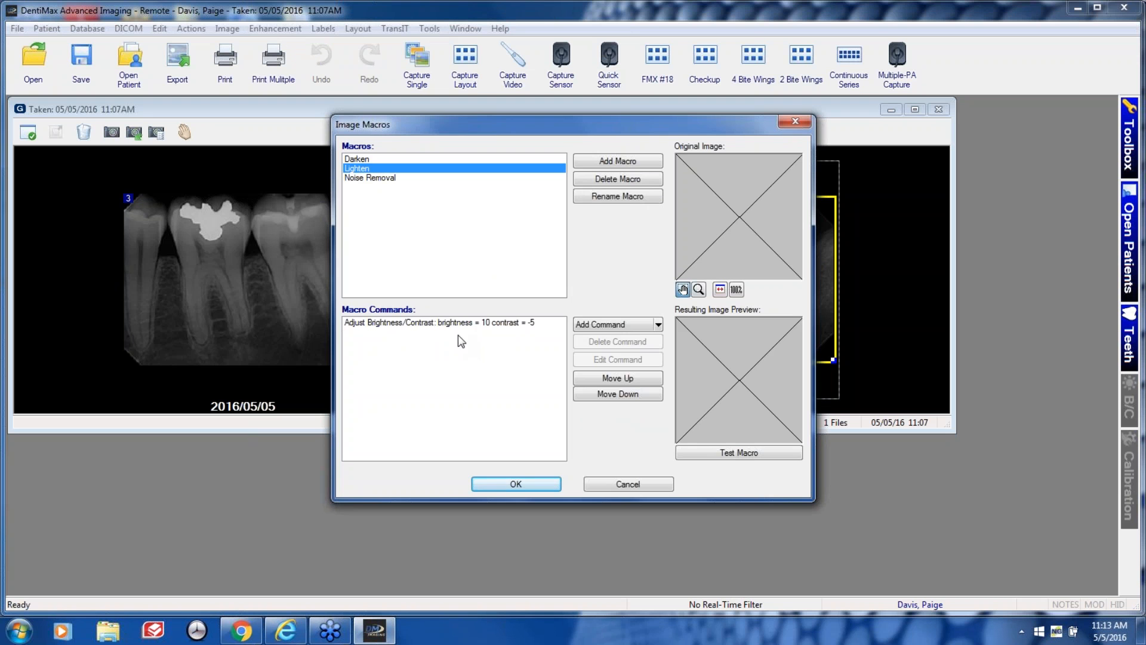
pyautogui.click(420, 326)
pyautogui.click(605, 361)
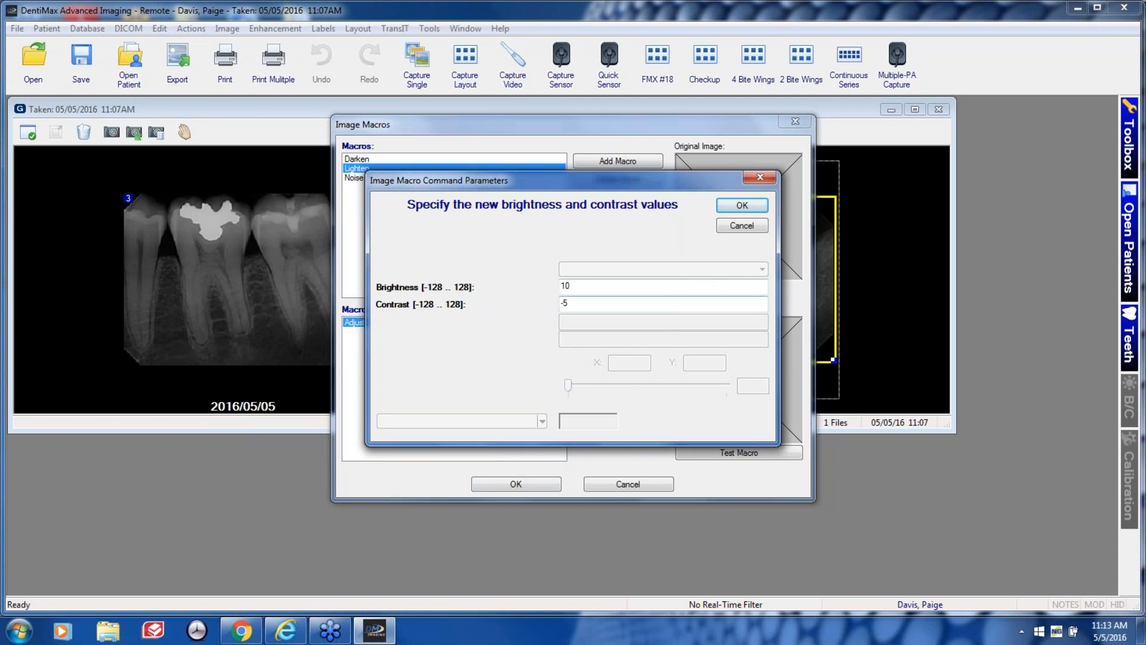
pyautogui.click(742, 225)
# Delete the brightness/contrast command from the Lighten macro, and start adding a Gamma Correction command in its place.
pyautogui.click(449, 324)
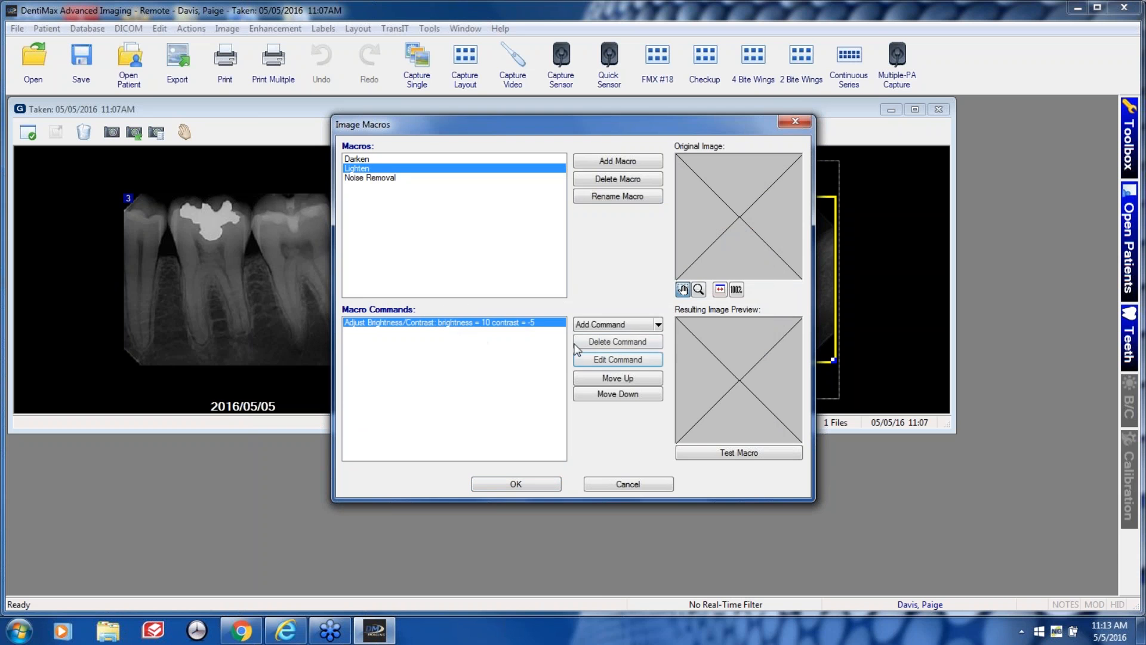
pyautogui.click(617, 341)
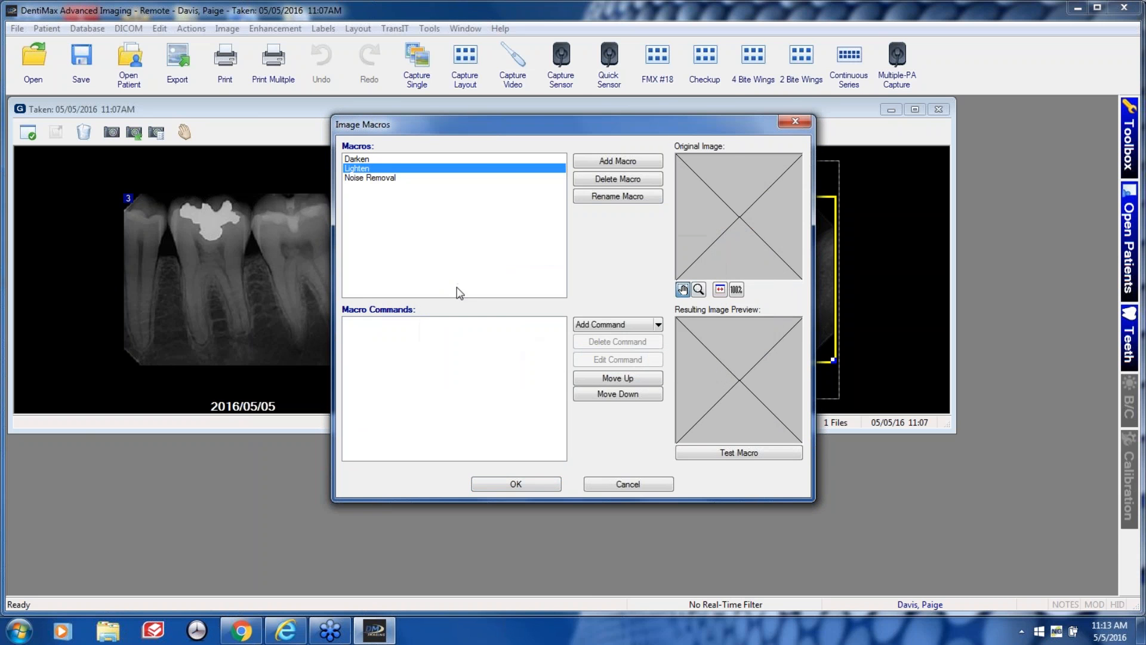
pyautogui.click(626, 325)
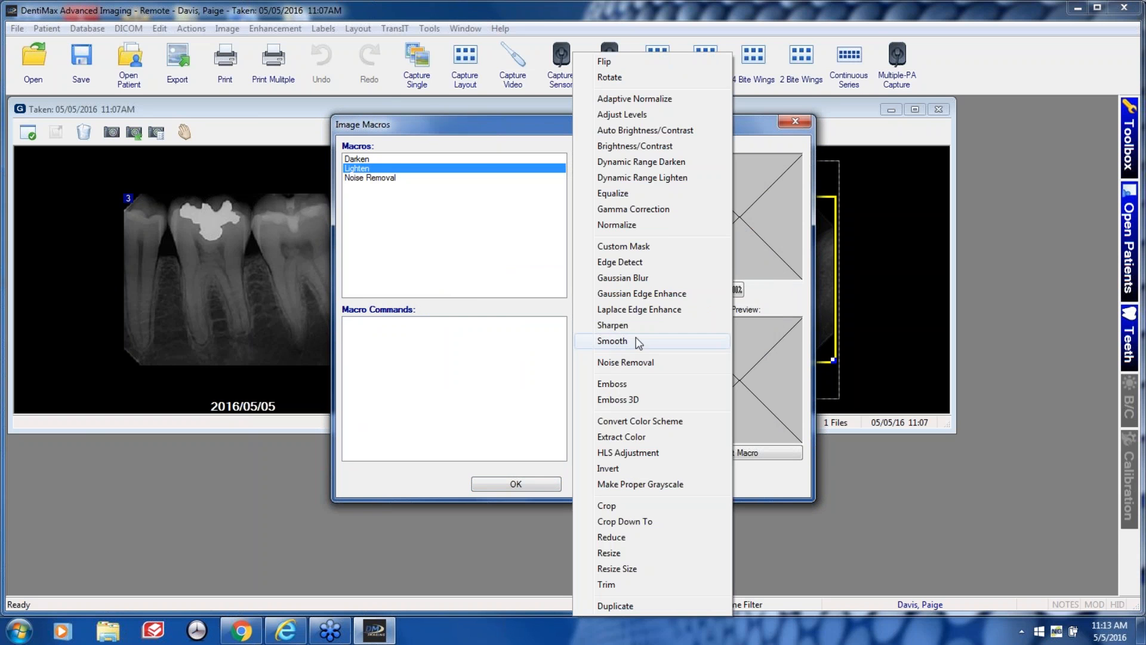
pyautogui.click(624, 210)
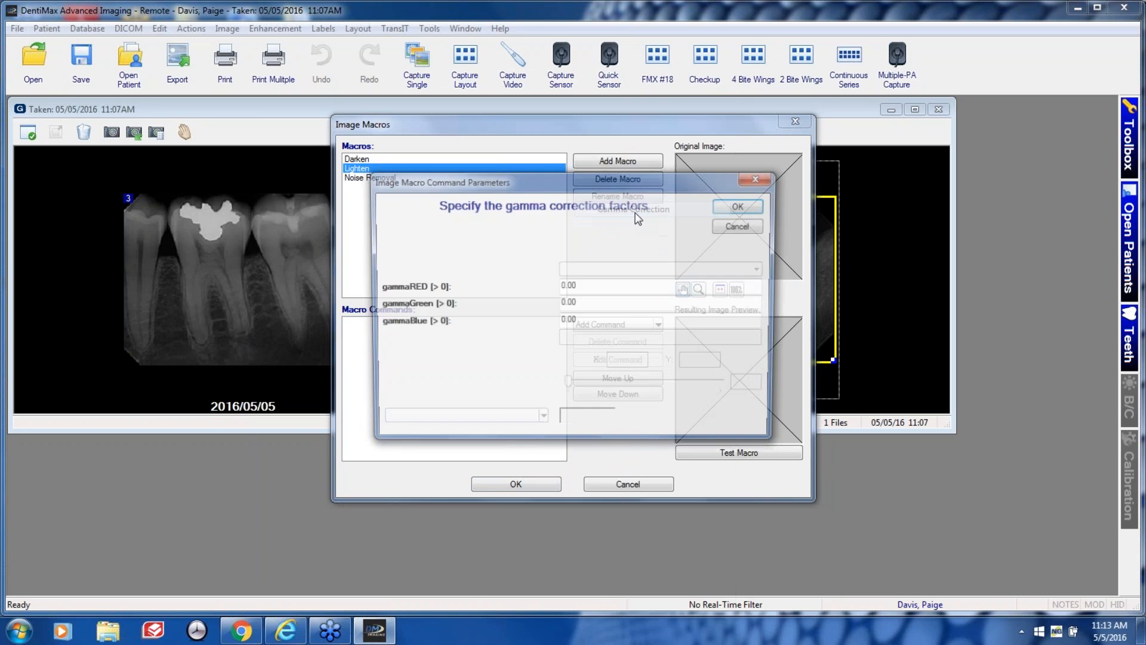
# Set the red, green and blue gamma correction factors to 1.4, and save the Lighten macro.
pyautogui.moveTo(638, 181); pyautogui.dragTo(695, 236)
pyautogui.moveTo(644, 341); pyautogui.dragTo(618, 341)
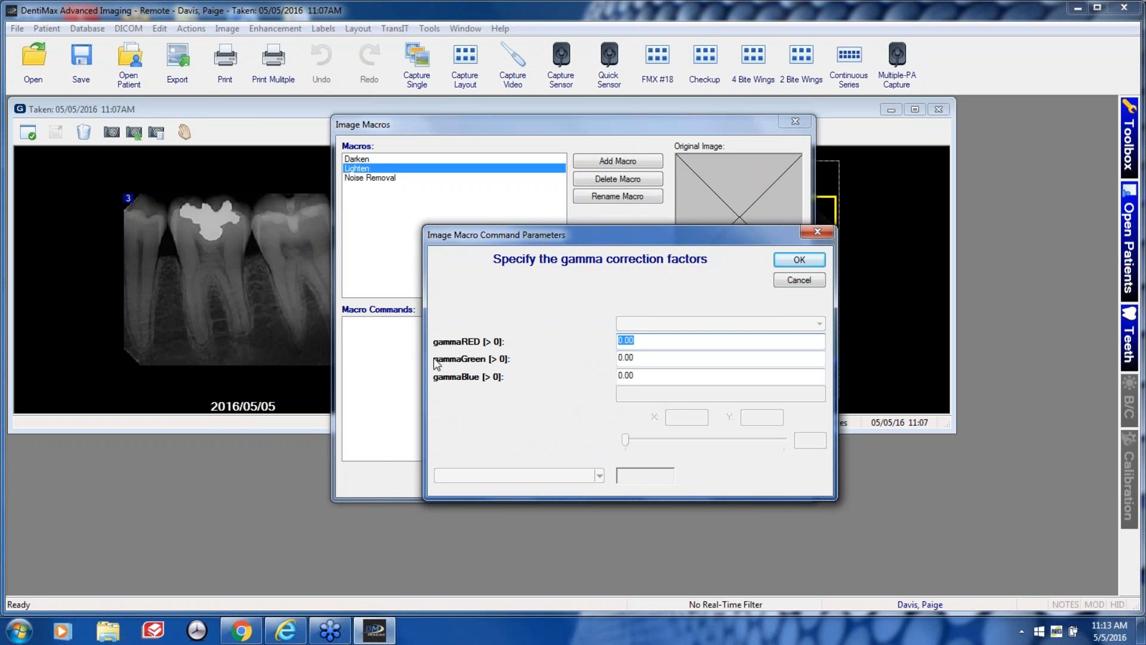
pyautogui.write('1')
pyautogui.press('Tab')
pyautogui.write('1.4')
pyautogui.press('Tab')
pyautogui.write('1.4')
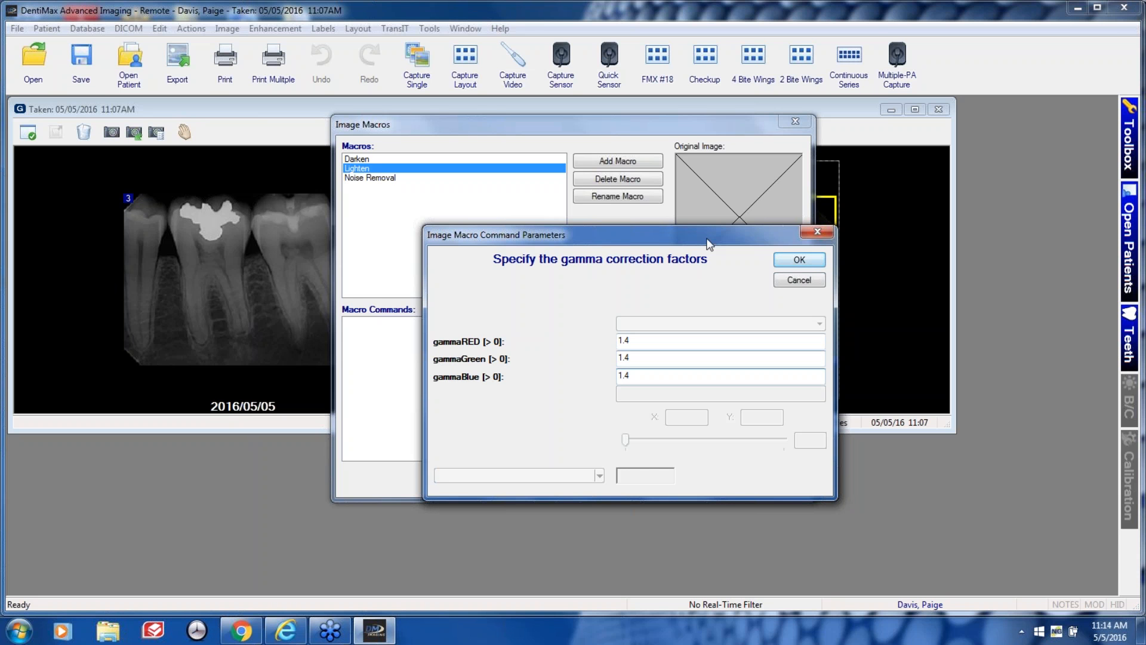
pyautogui.click(799, 259)
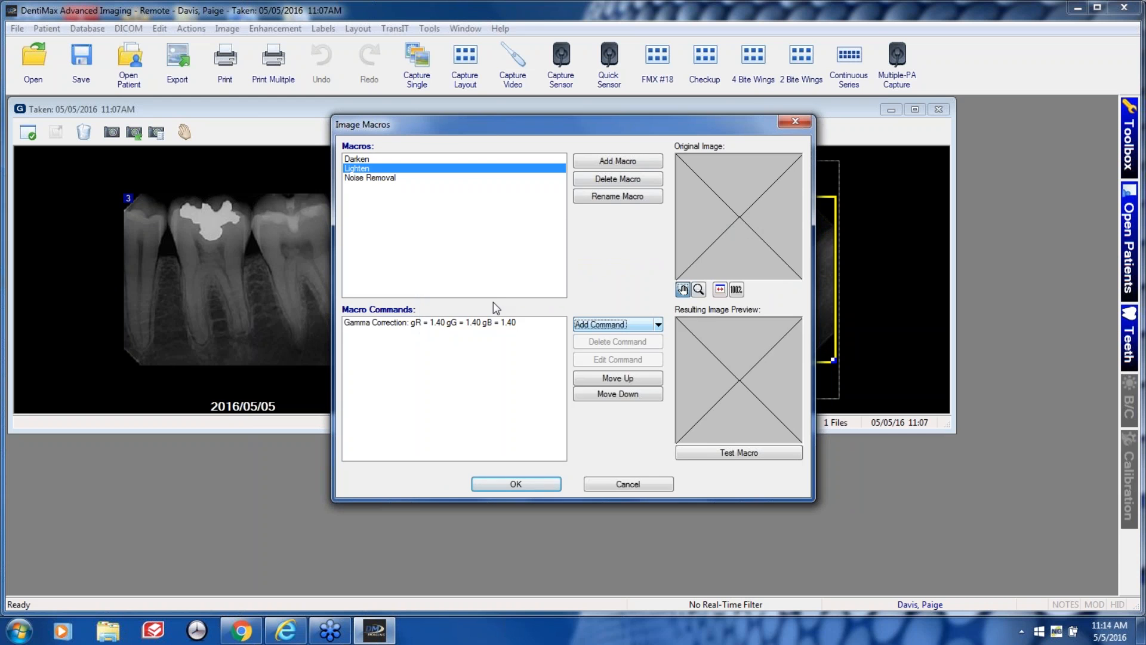
pyautogui.click(539, 478)
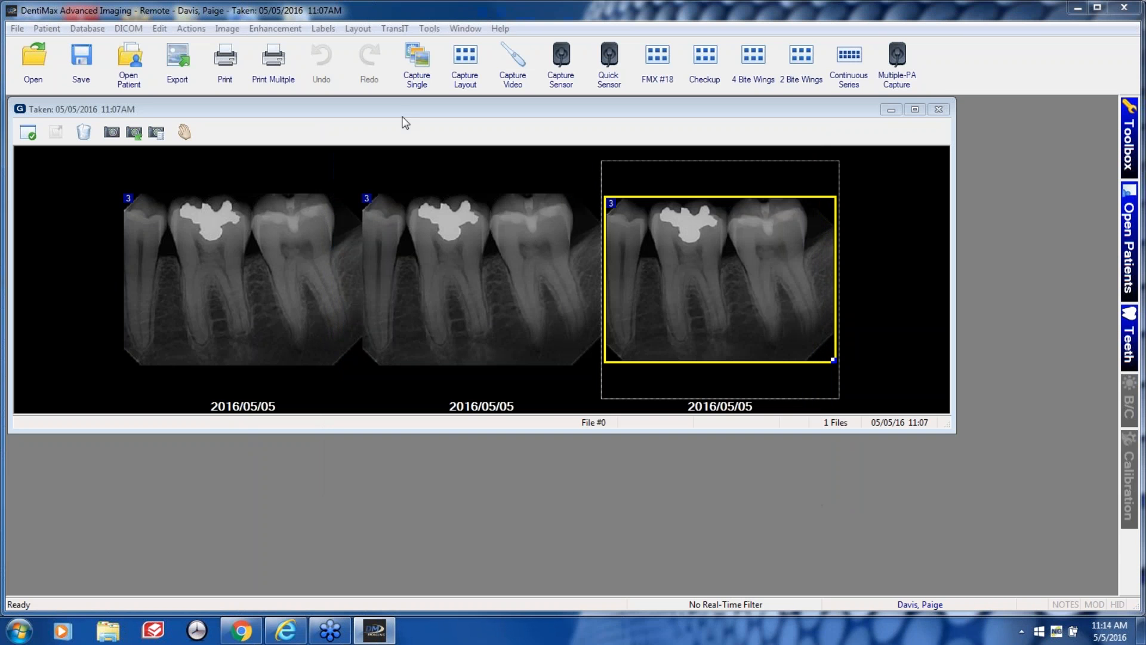
# Enlarge the third X-ray of the series, and move the Layout Overview off the radiograph.
pyautogui.click(278, 28)
pyautogui.click(748, 255)
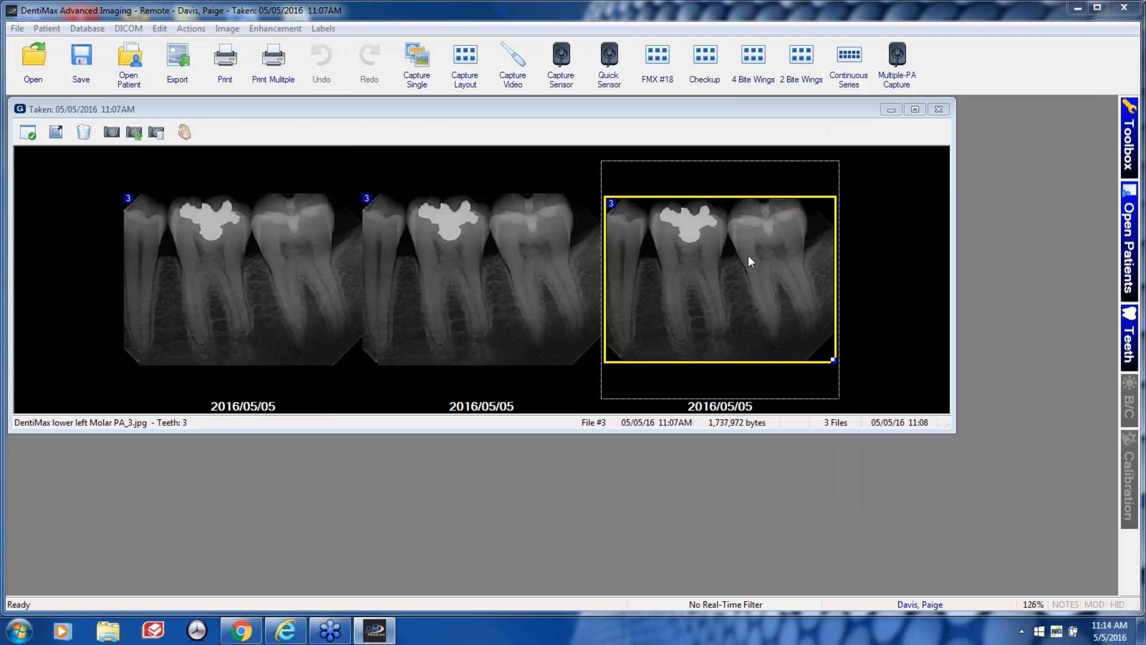
pyautogui.doubleClick(749, 256)
pyautogui.moveTo(945, 89); pyautogui.dragTo(1030, 5)
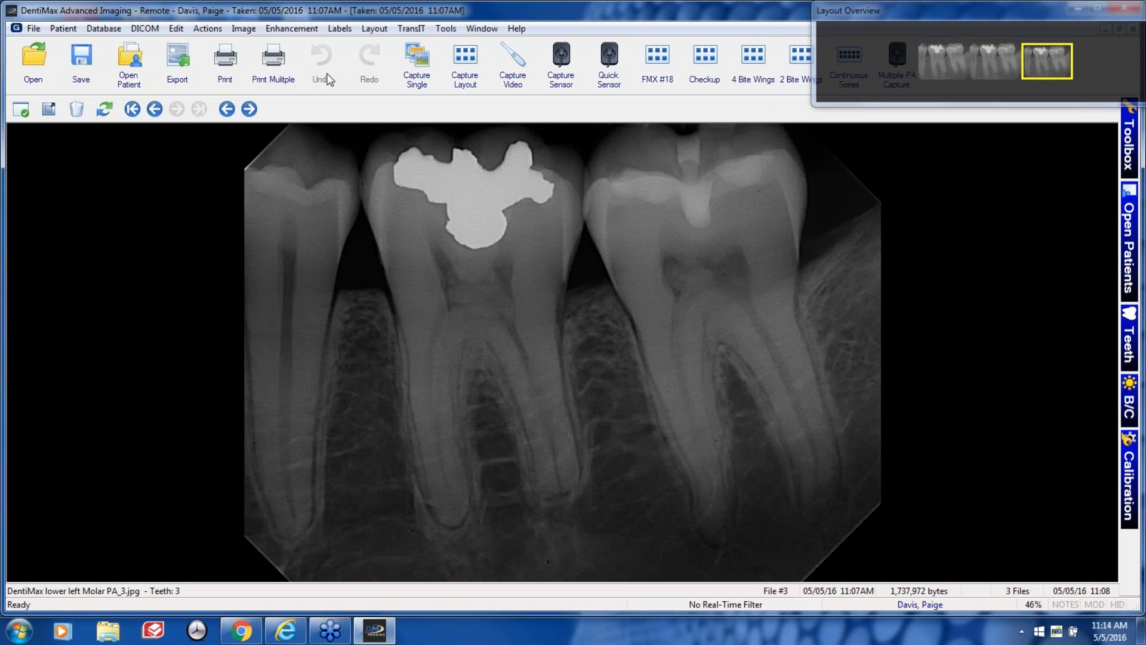
# Apply the Lighten macro twice to the enlarged X-ray, and undo both applications.
pyautogui.click(287, 28)
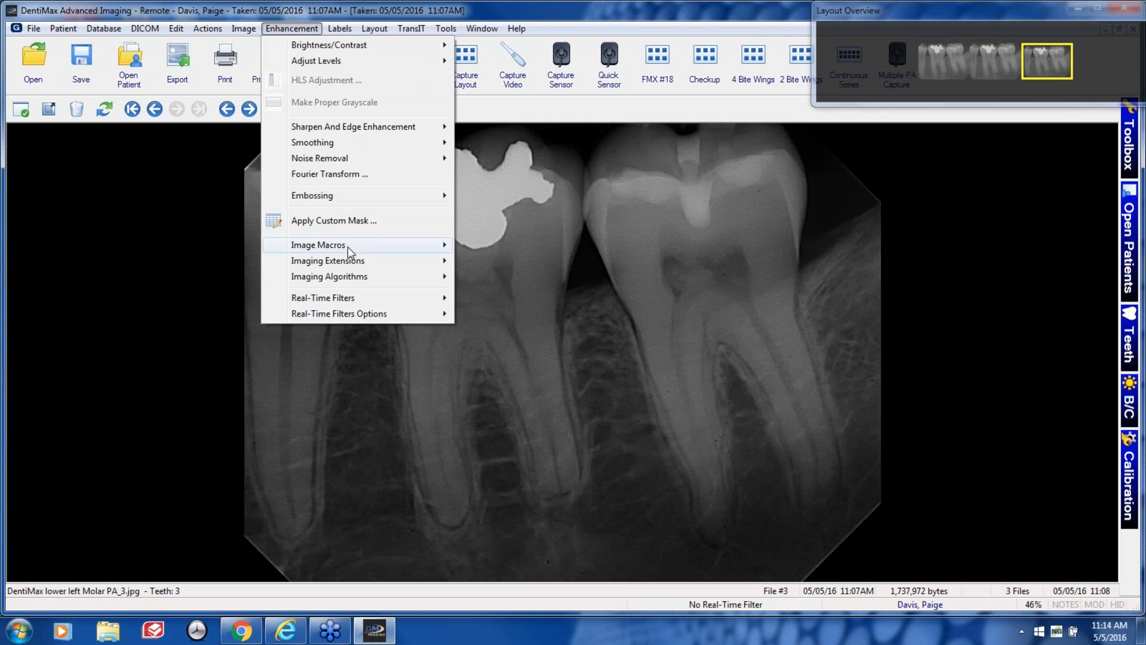
pyautogui.moveTo(347, 246)
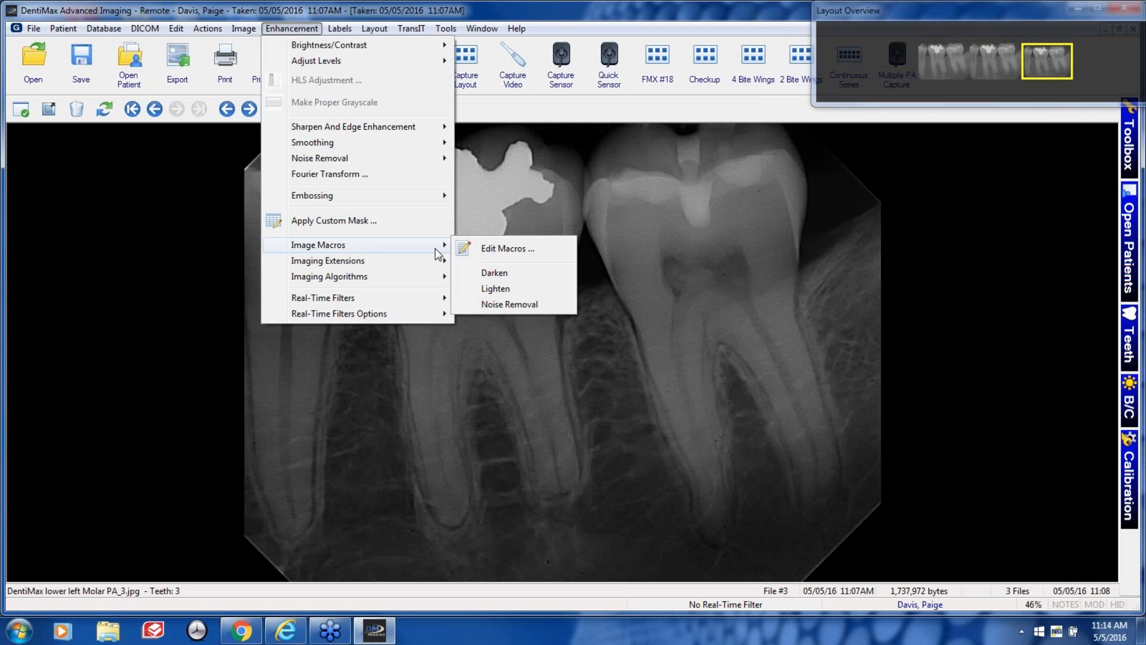
pyautogui.click(499, 289)
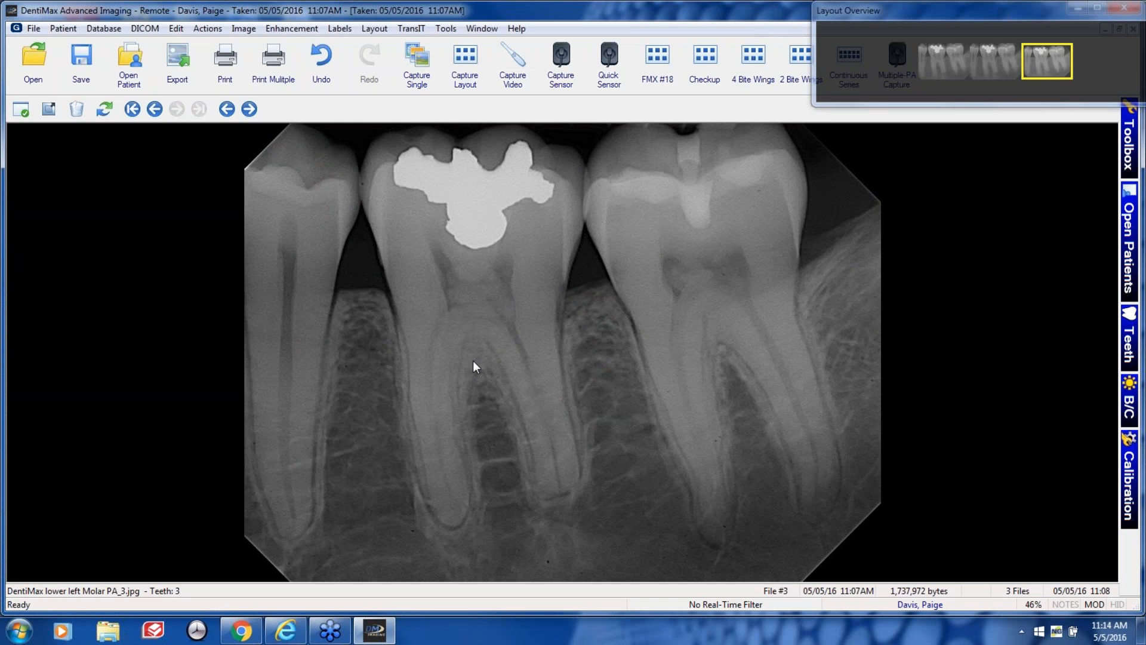
pyautogui.click(293, 30)
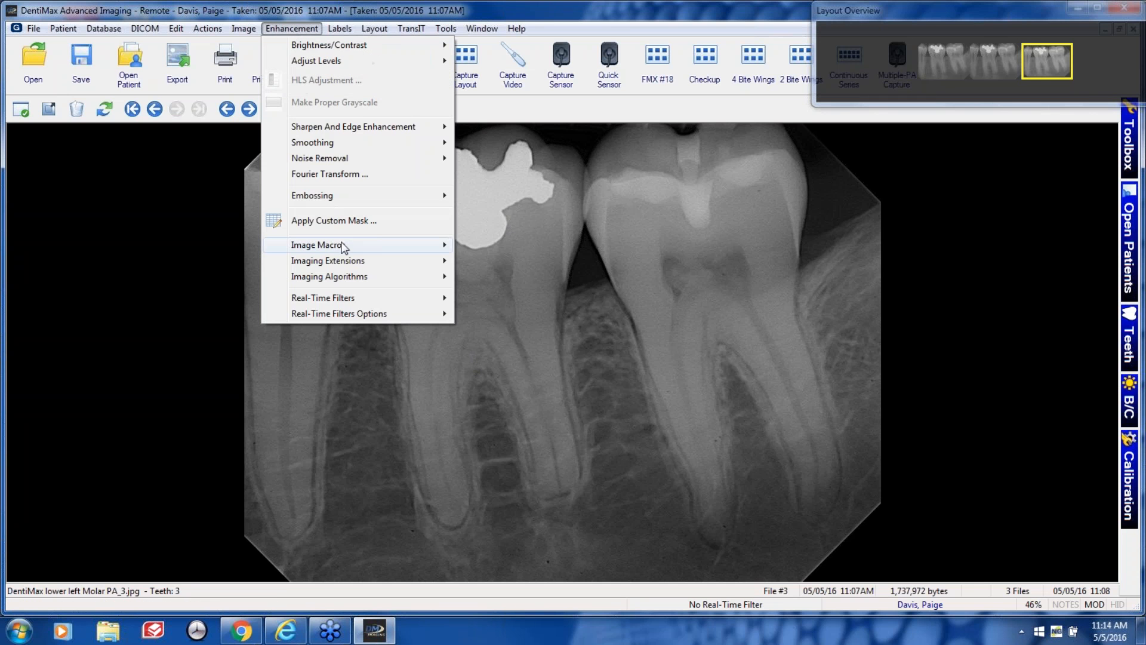
pyautogui.moveTo(347, 246)
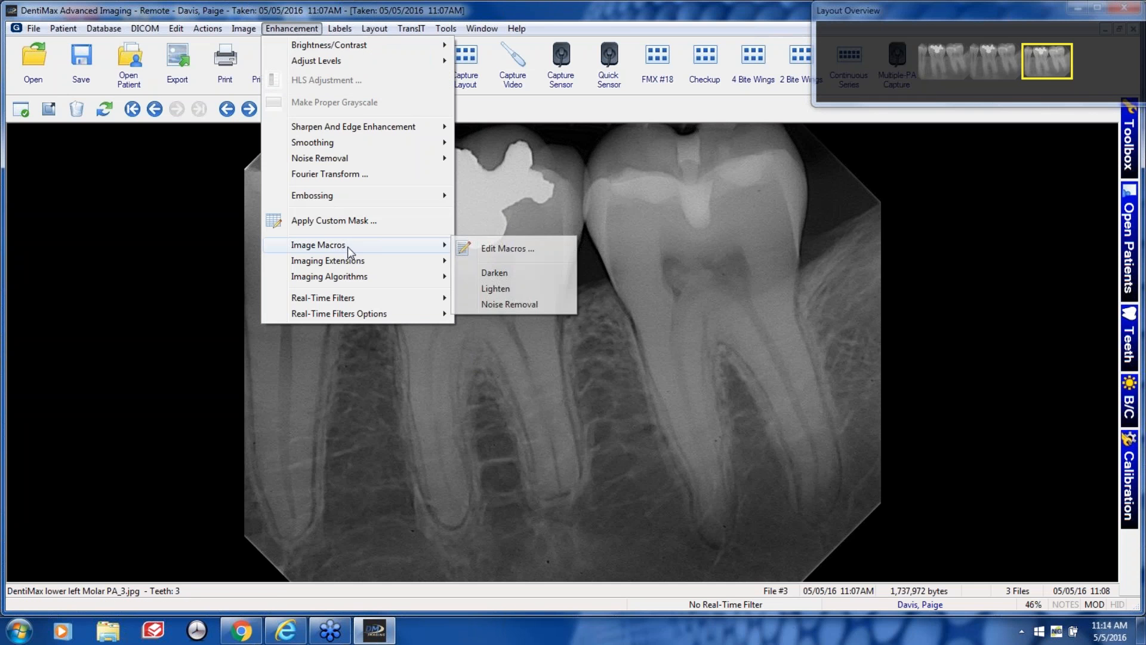
pyautogui.click(501, 290)
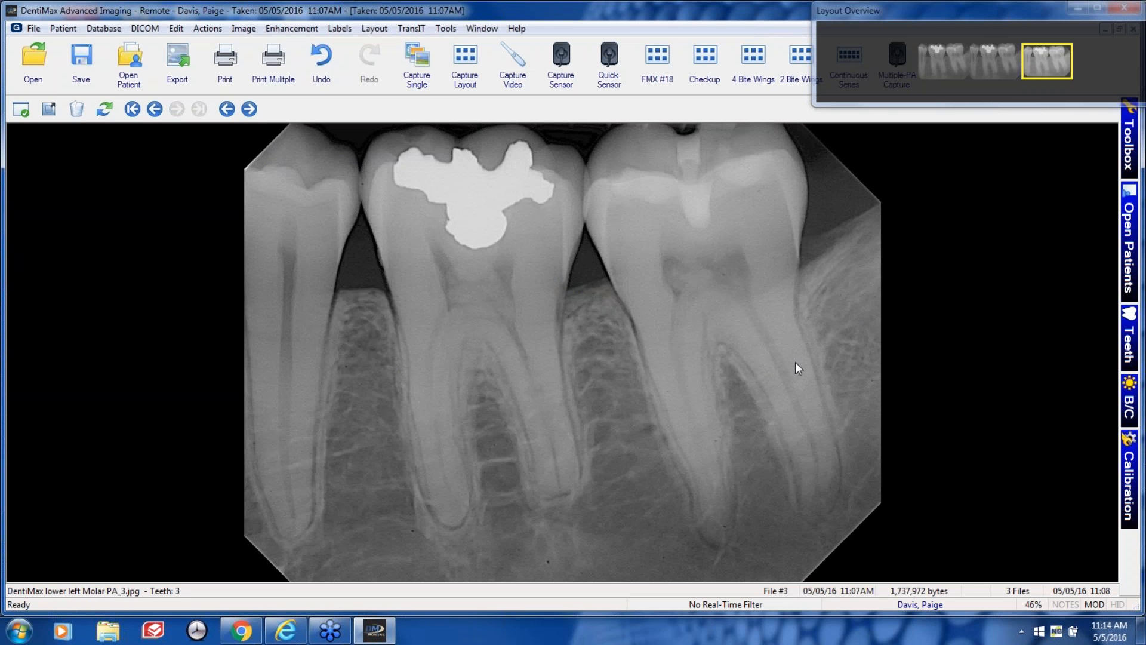
pyautogui.click(321, 66)
pyautogui.click(322, 67)
# Add a toolbar button for the Enhancement command Image Macros -> Lighten, using the "Brightness Adjust" graphic.
pyautogui.moveTo(1005, 9); pyautogui.dragTo(843, 288)
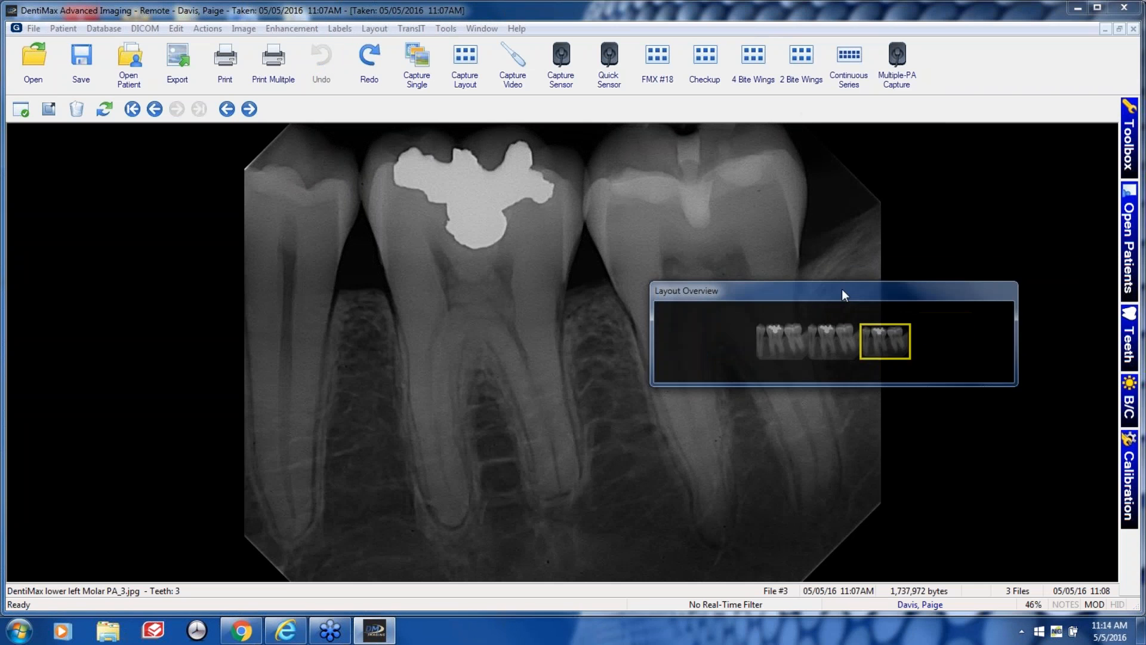
pyautogui.click(444, 29)
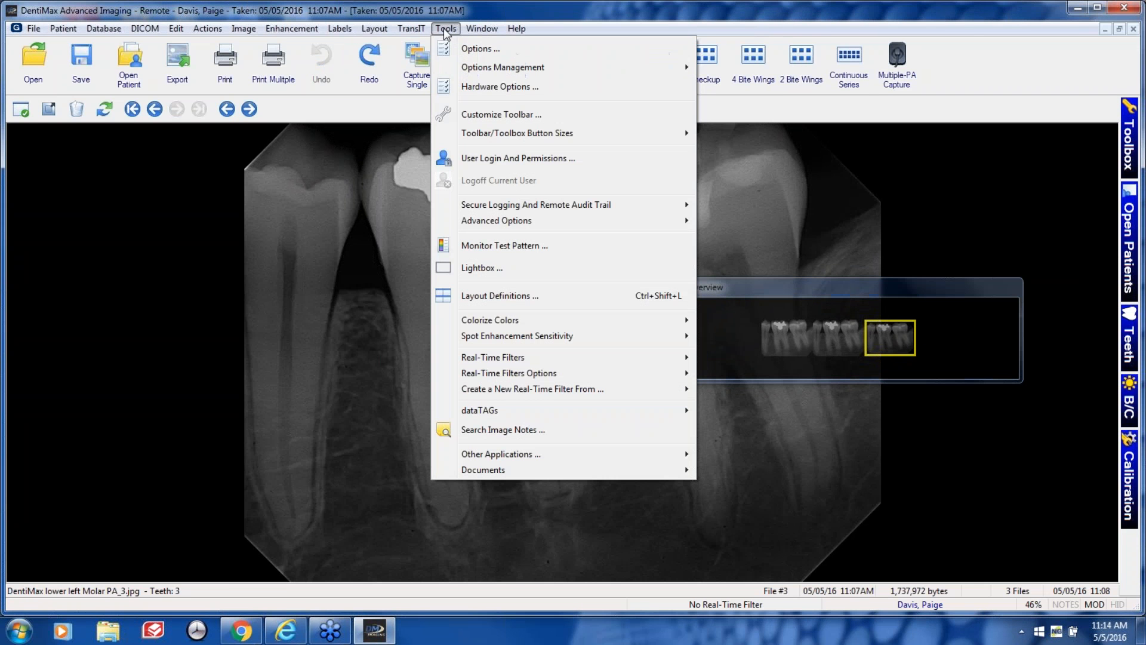
pyautogui.click(511, 116)
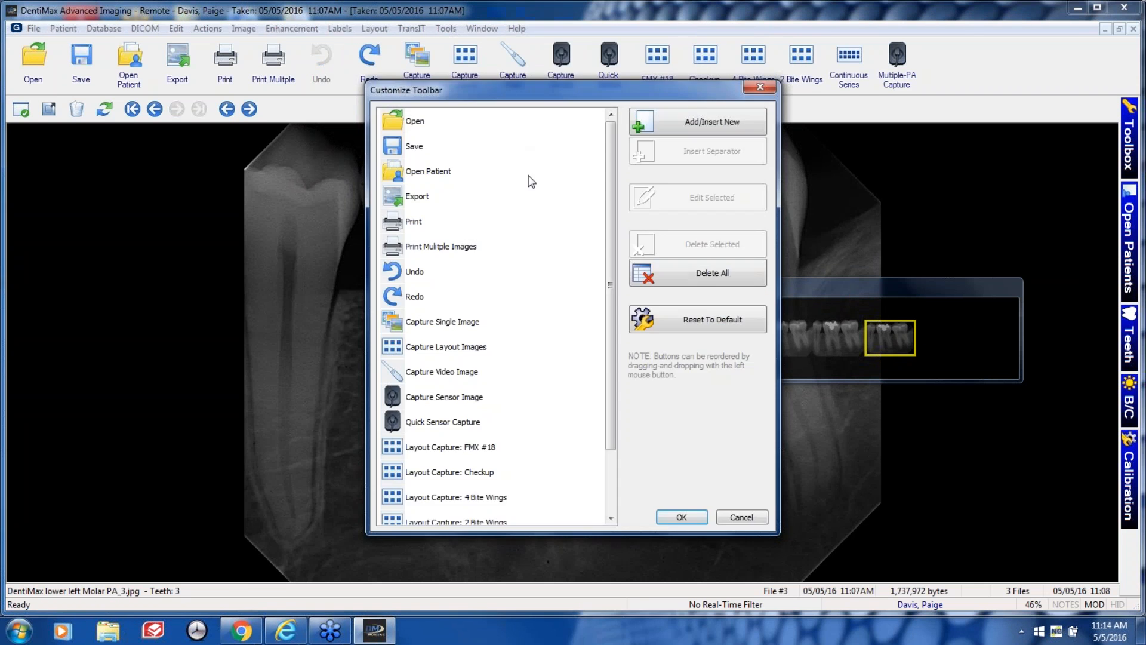
pyautogui.click(668, 130)
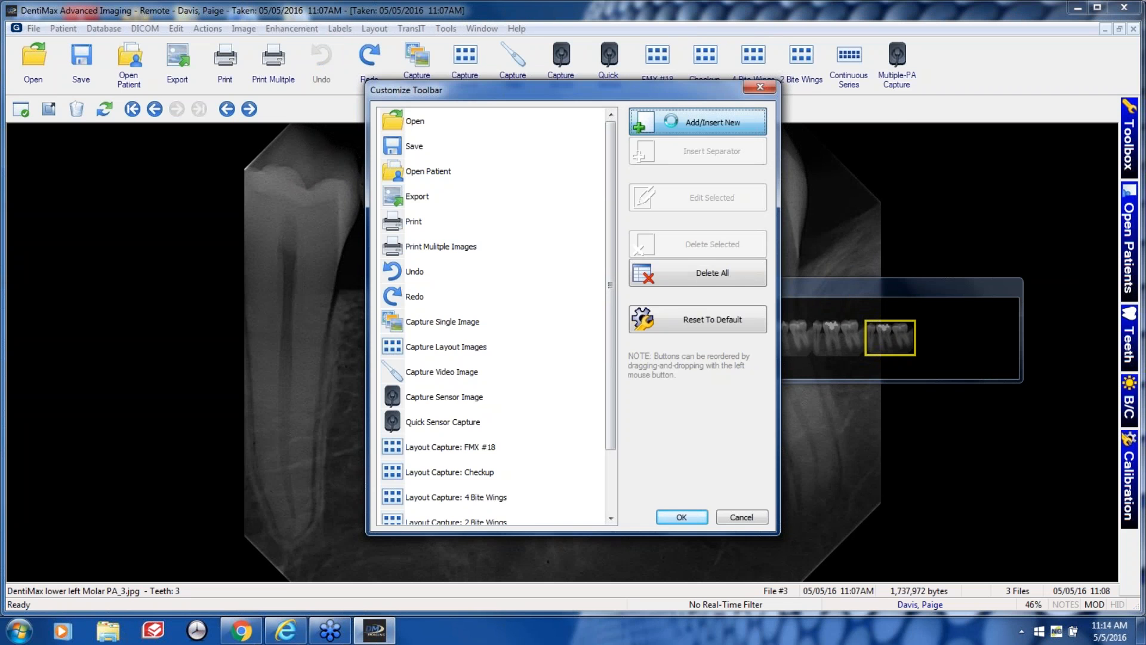
pyautogui.click(600, 153)
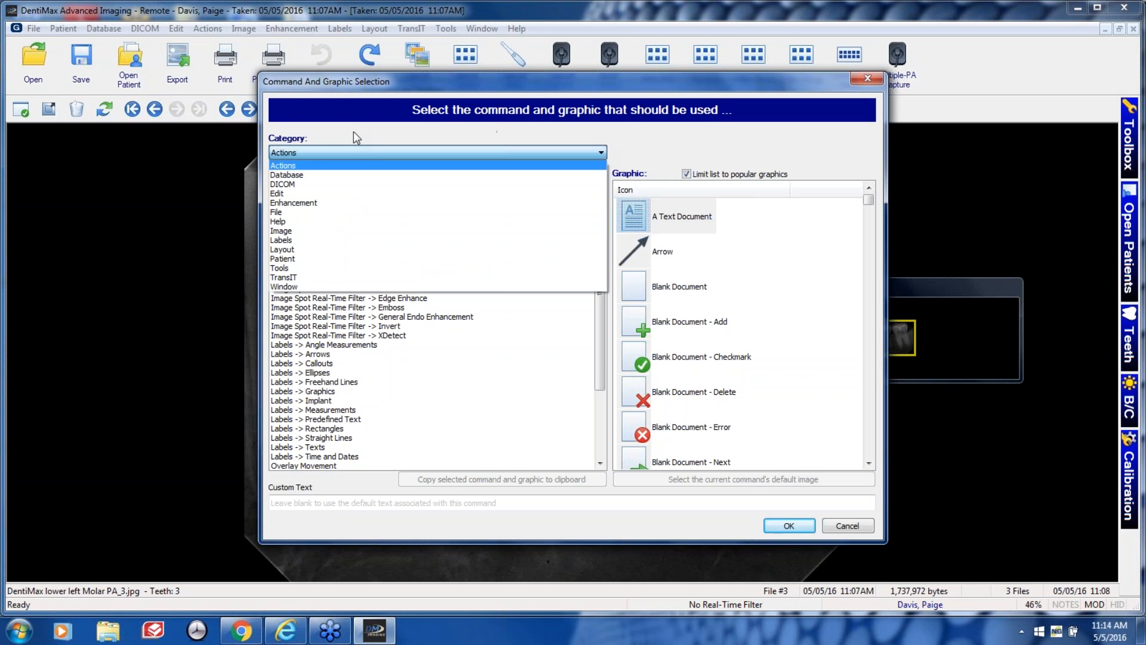
pyautogui.click(341, 203)
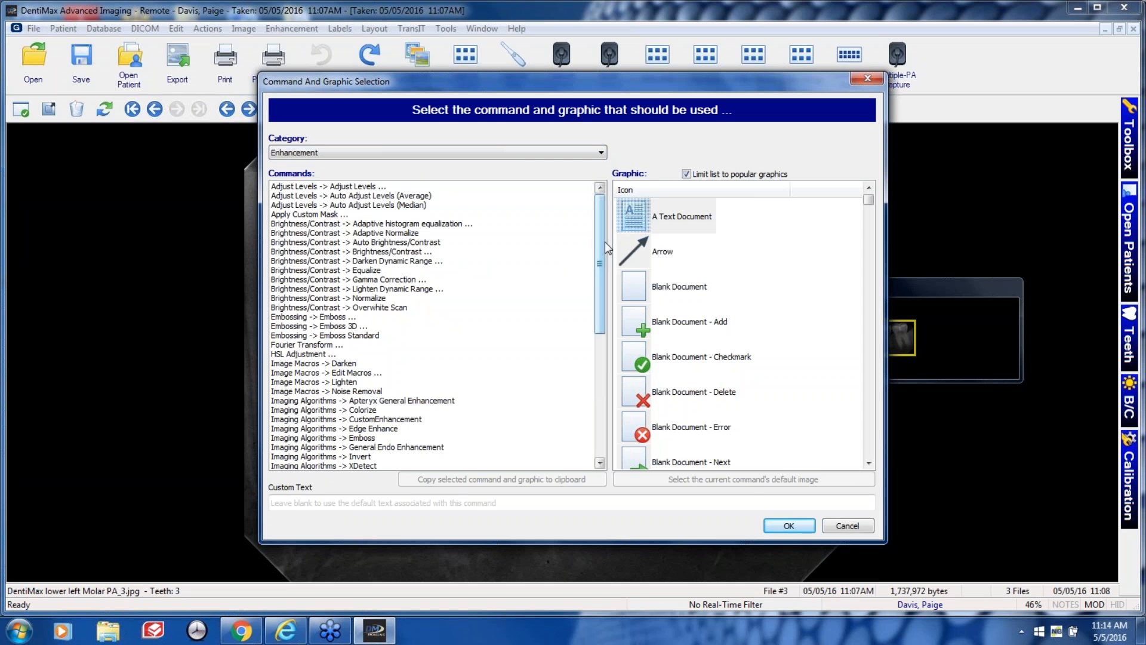
pyautogui.scroll(-3, 605, 242)
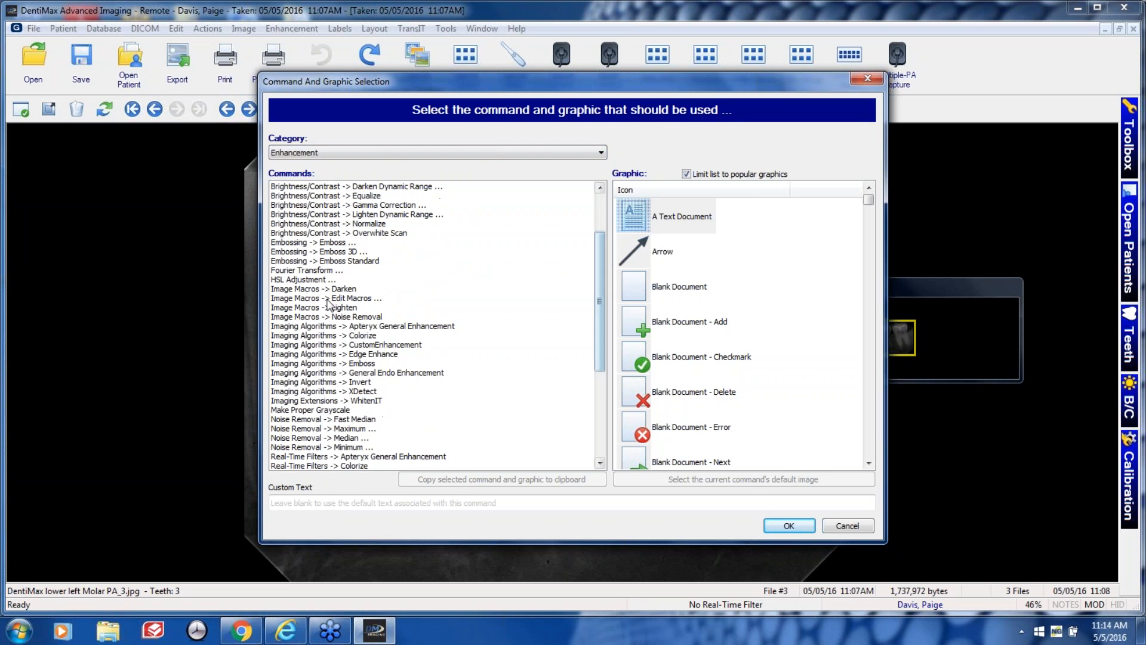
pyautogui.click(332, 308)
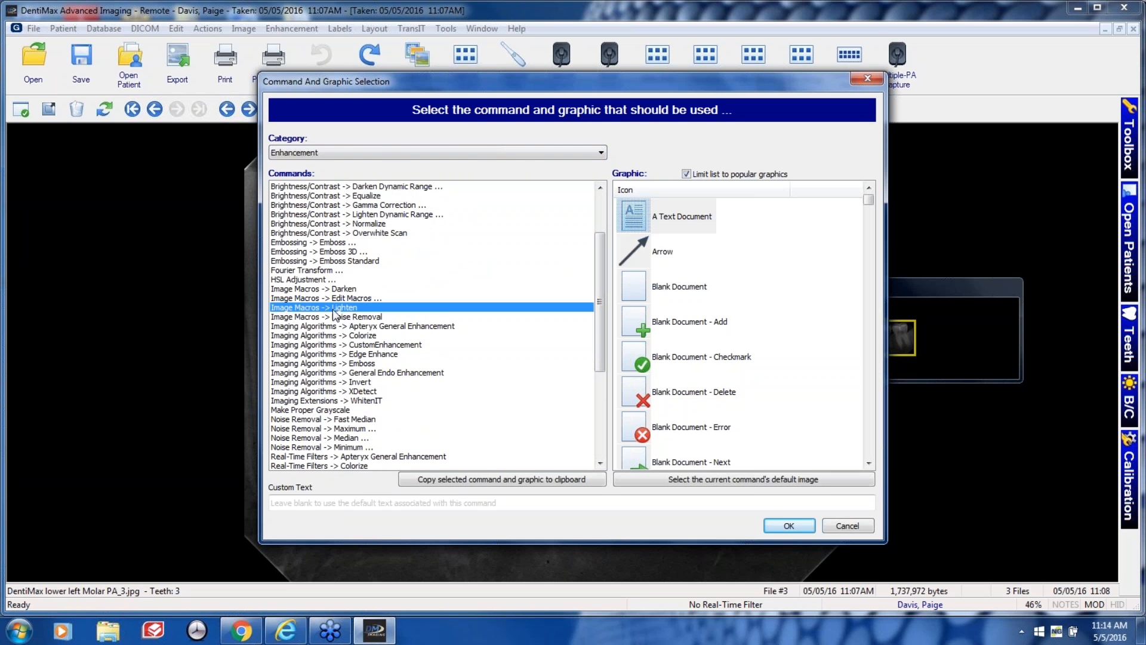
pyautogui.moveTo(869, 200)
pyautogui.mouseDown()
pyautogui.moveTo(860, 458)
pyautogui.moveTo(852, 383)
pyautogui.moveTo(883, 212)
pyautogui.mouseUp()
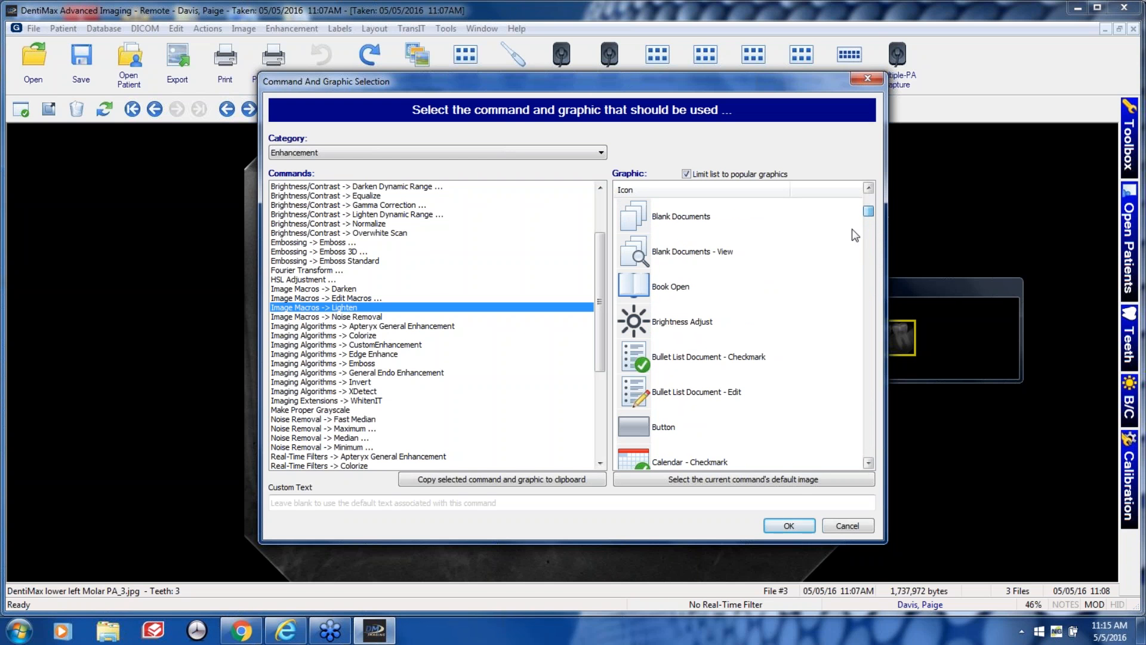
pyautogui.click(648, 322)
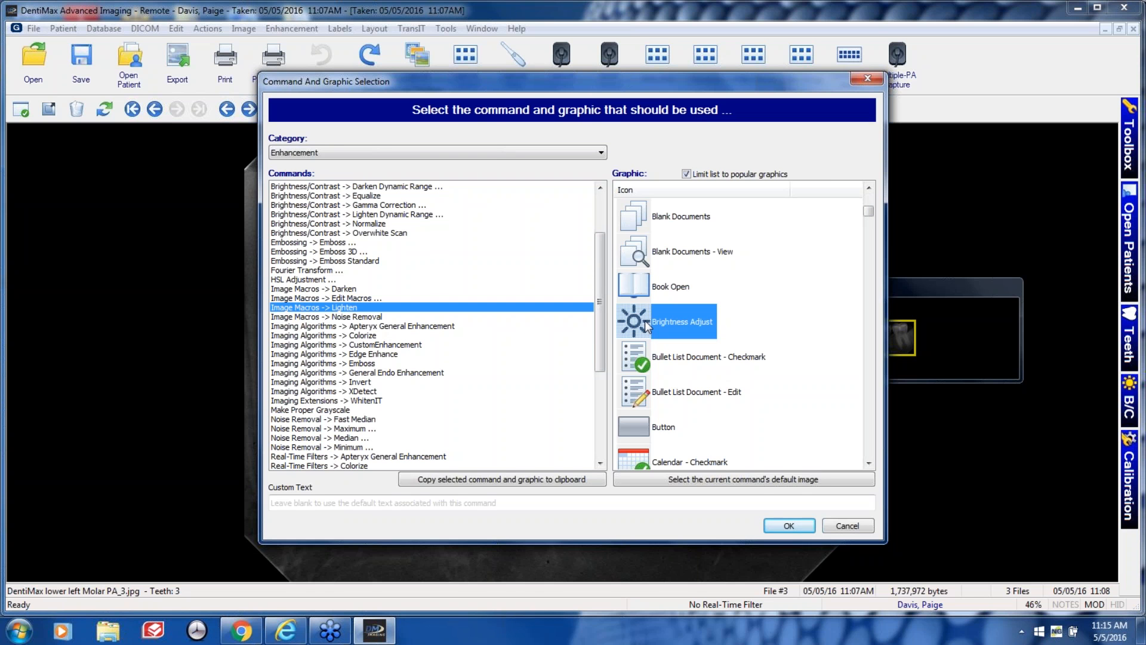
pyautogui.click(786, 524)
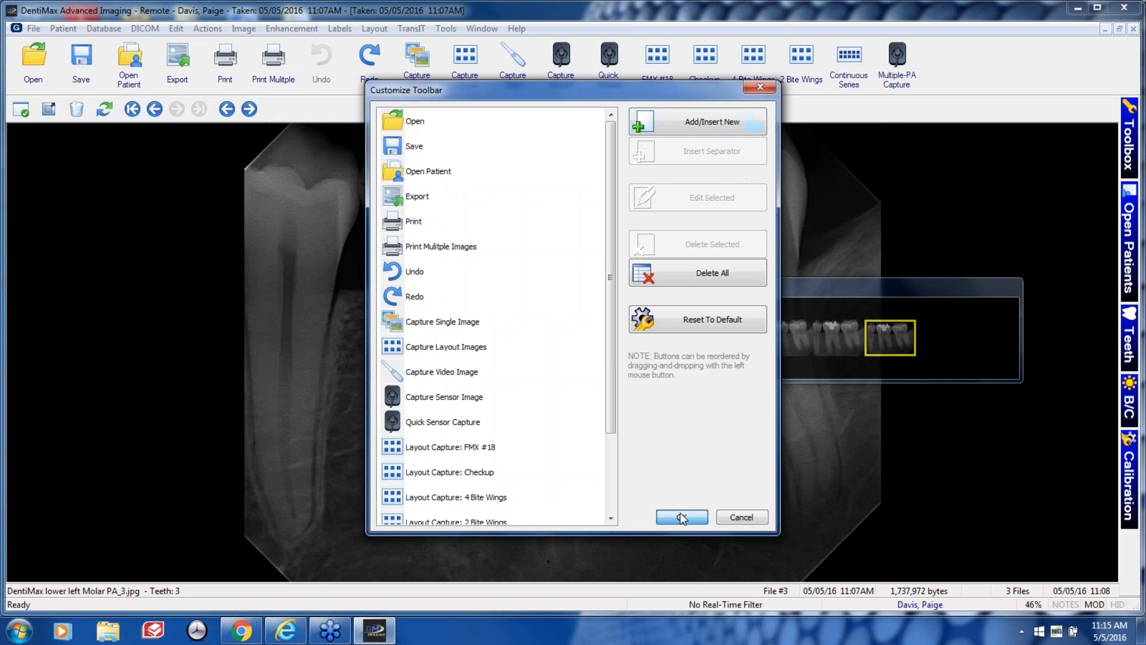
pyautogui.click(682, 517)
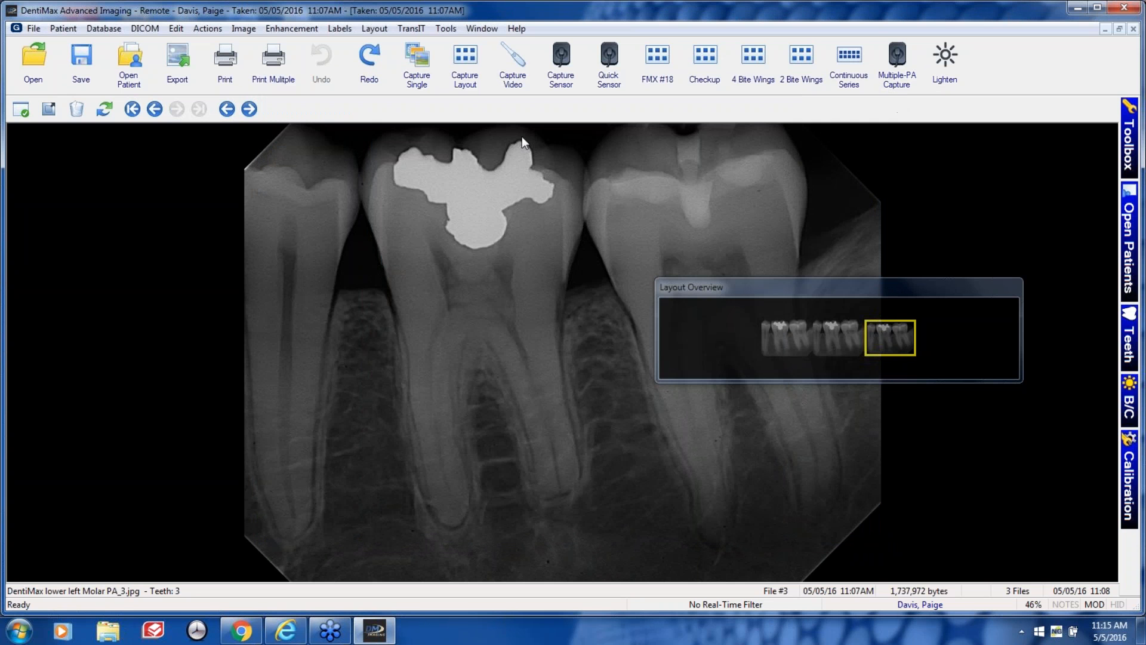
# Try the new Lighten toolbar button three times on the enlarged X-ray, and undo all the lightening.
pyautogui.click(948, 60)
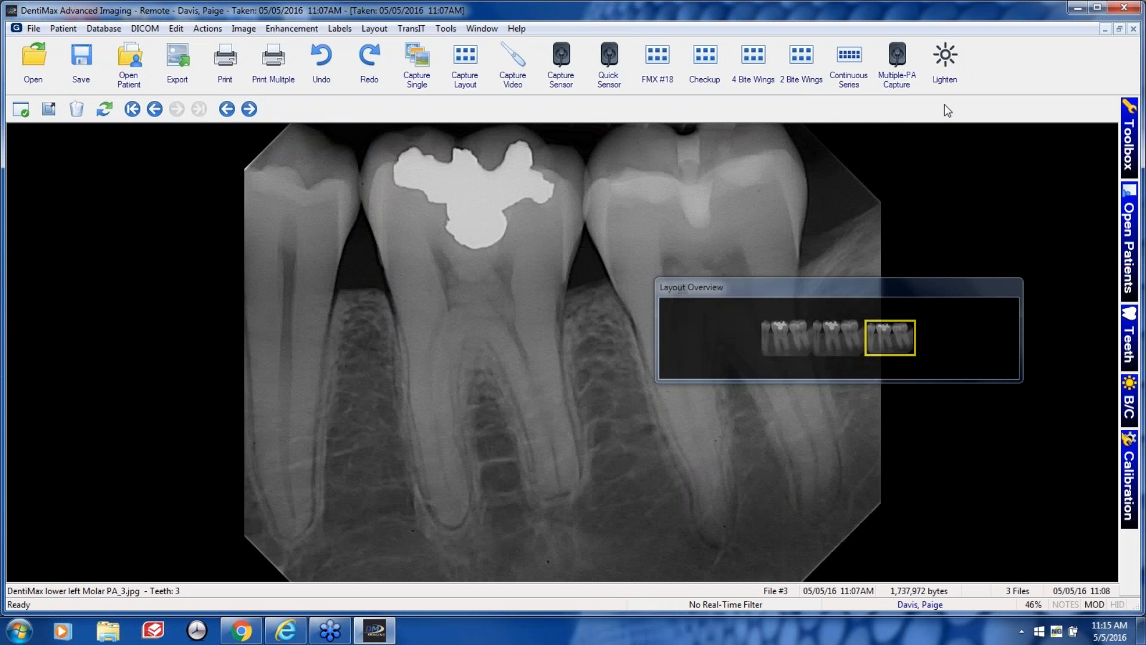
pyautogui.click(947, 69)
pyautogui.click(949, 70)
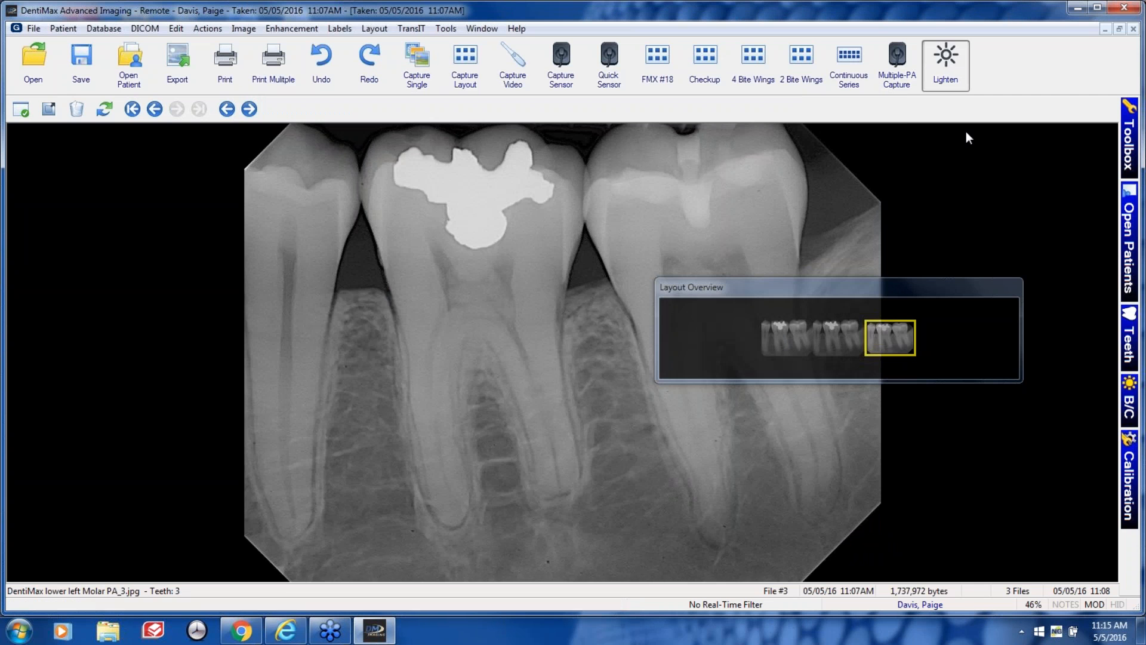
pyautogui.moveTo(877, 286); pyautogui.dragTo(1082, 256)
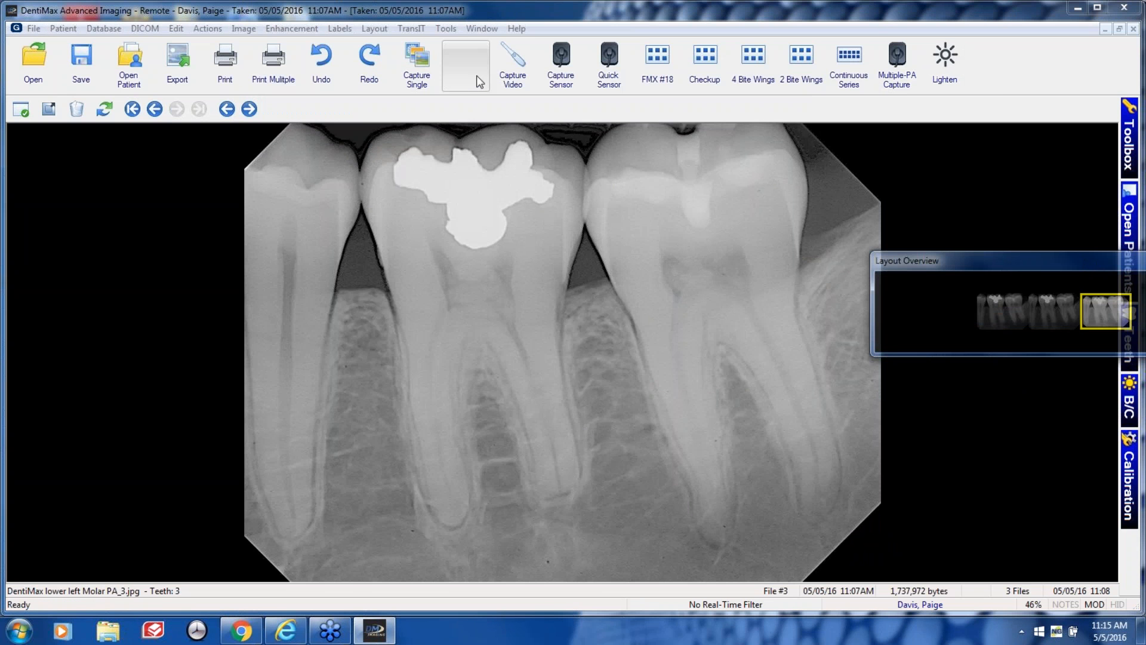
pyautogui.click(323, 58)
pyautogui.click(323, 58)
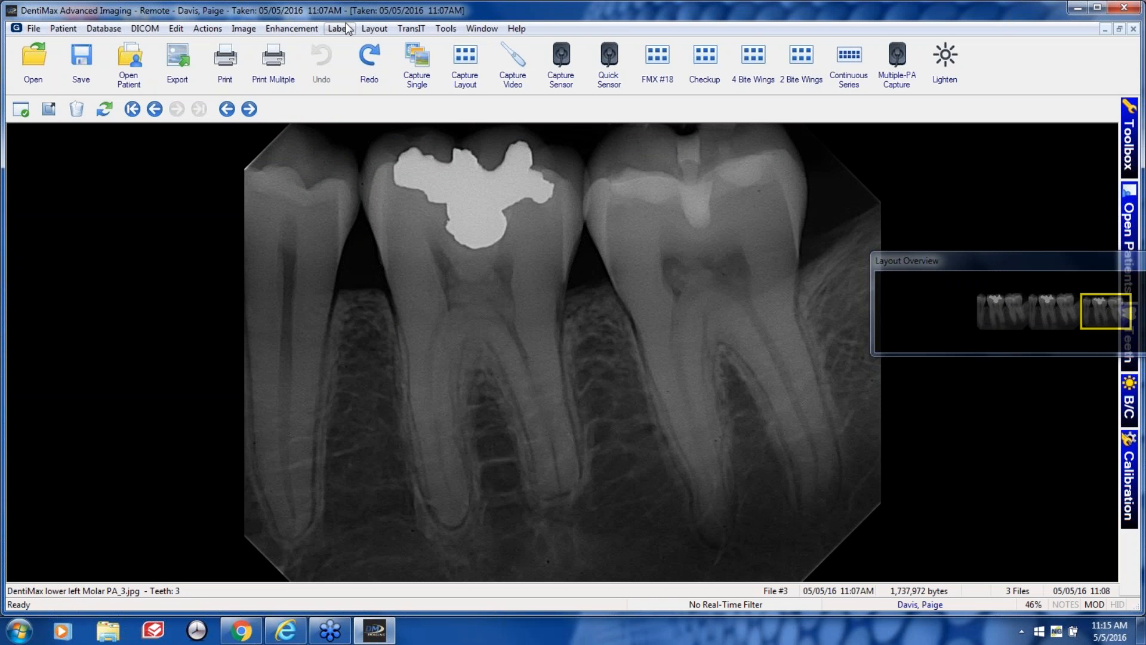
# Examine the commands that make up the Darken macro in the image macro editor.
pyautogui.click(279, 28)
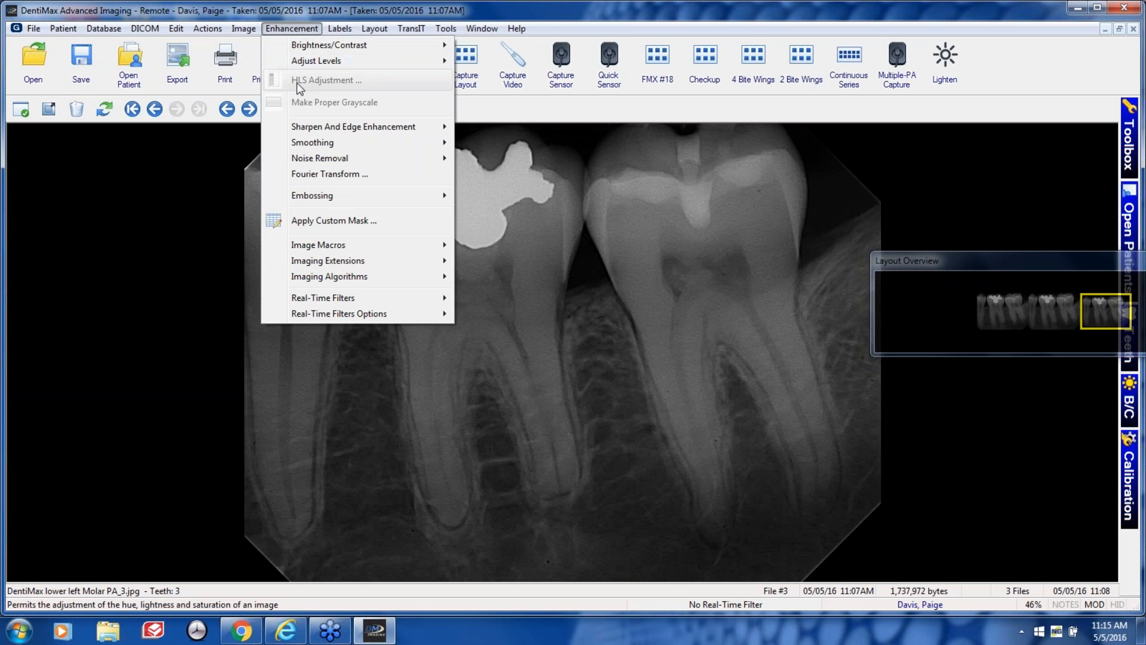
pyautogui.moveTo(338, 246)
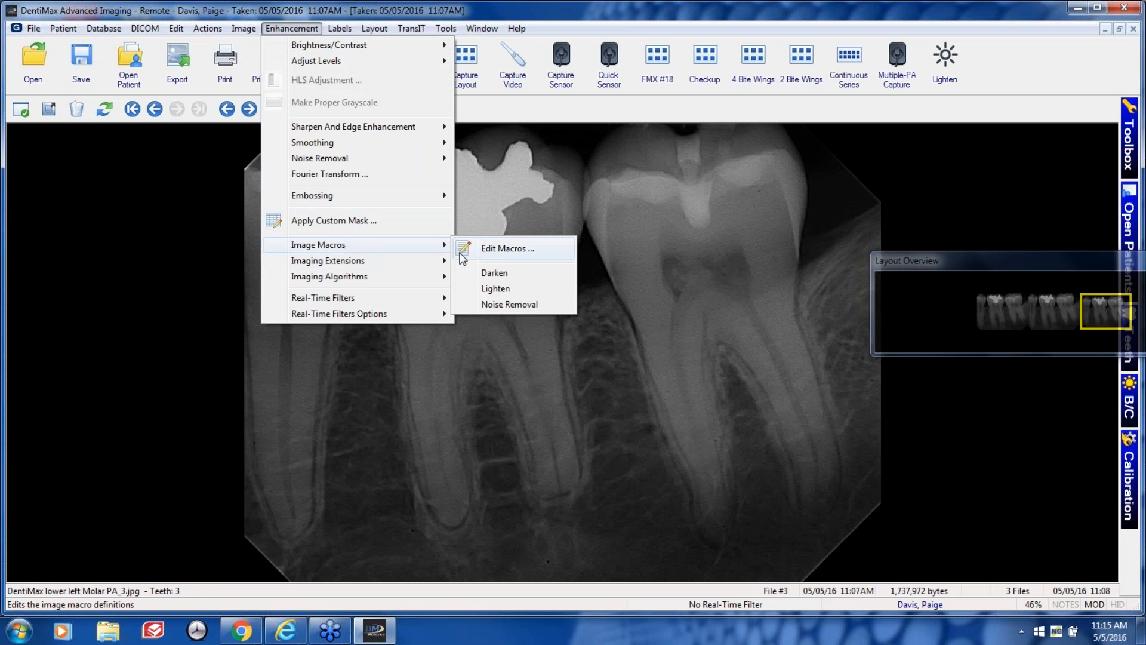
pyautogui.click(487, 250)
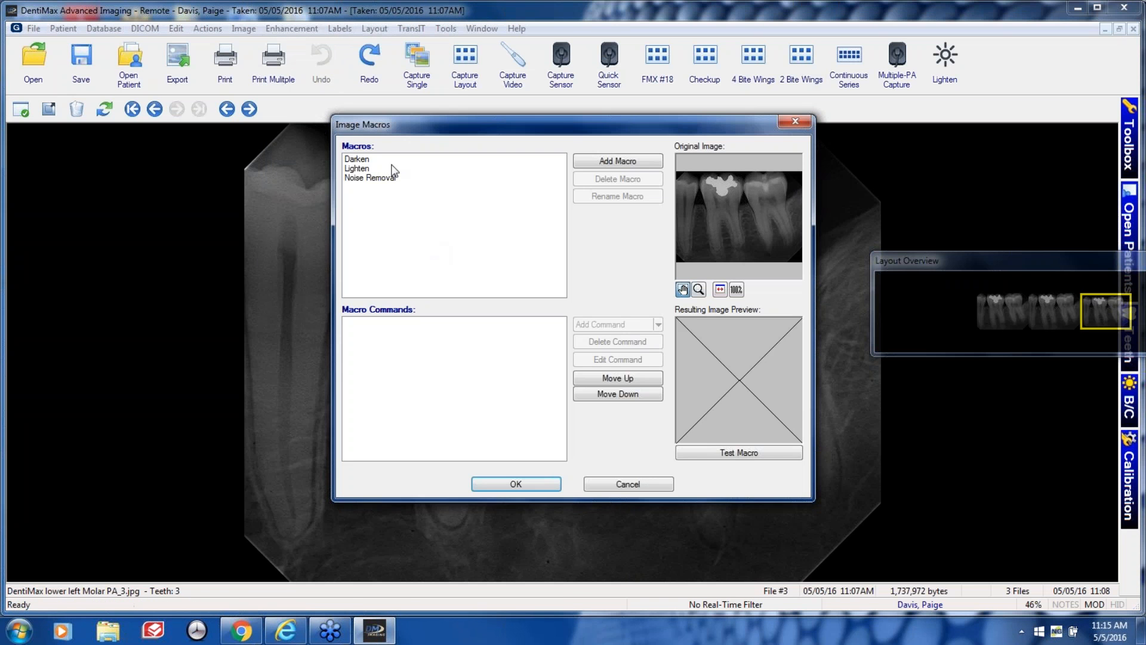
pyautogui.click(360, 160)
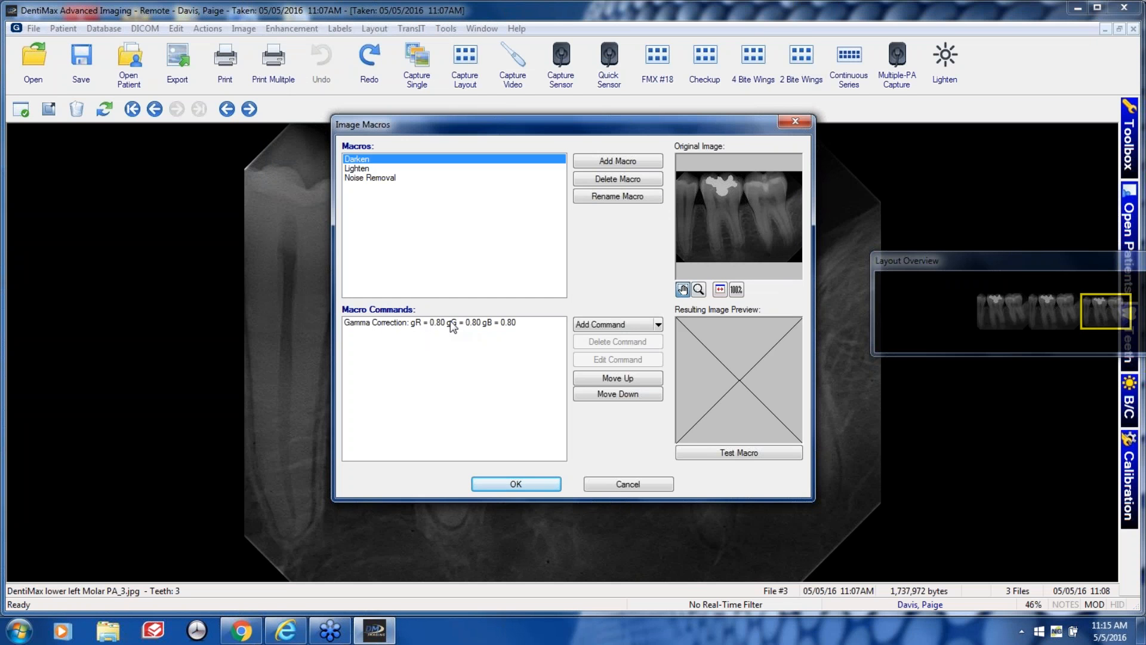
pyautogui.click(516, 485)
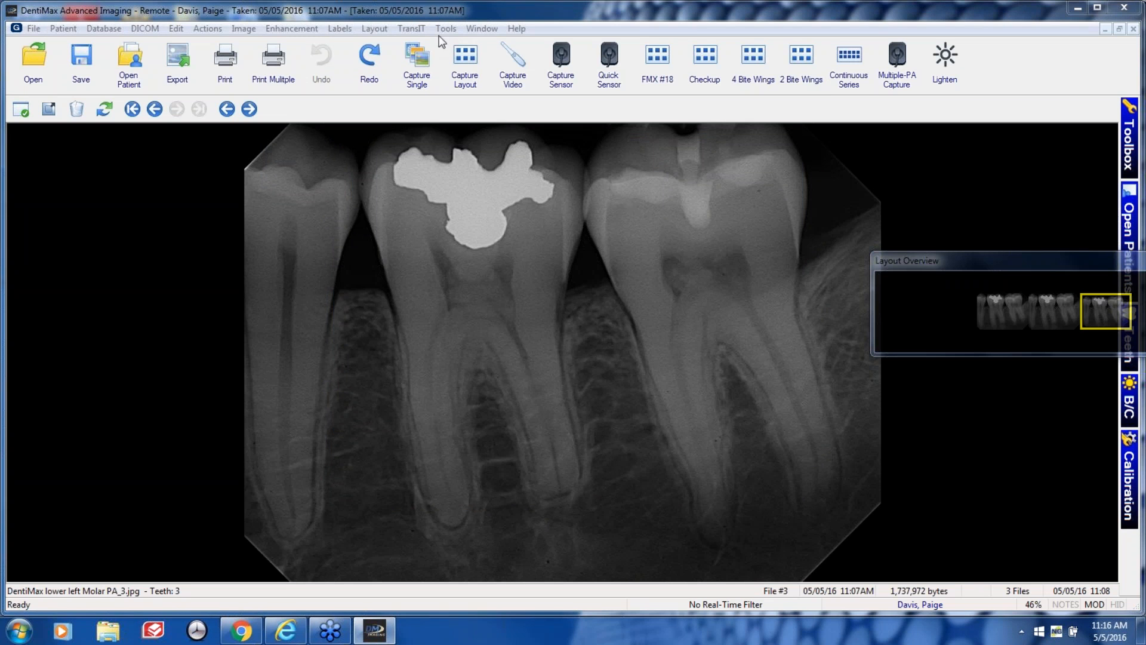
# Add a toolbar button for the Enhancement command Image Macros -> Darken, using the "Circle Black" graphic.
pyautogui.click(493, 115)
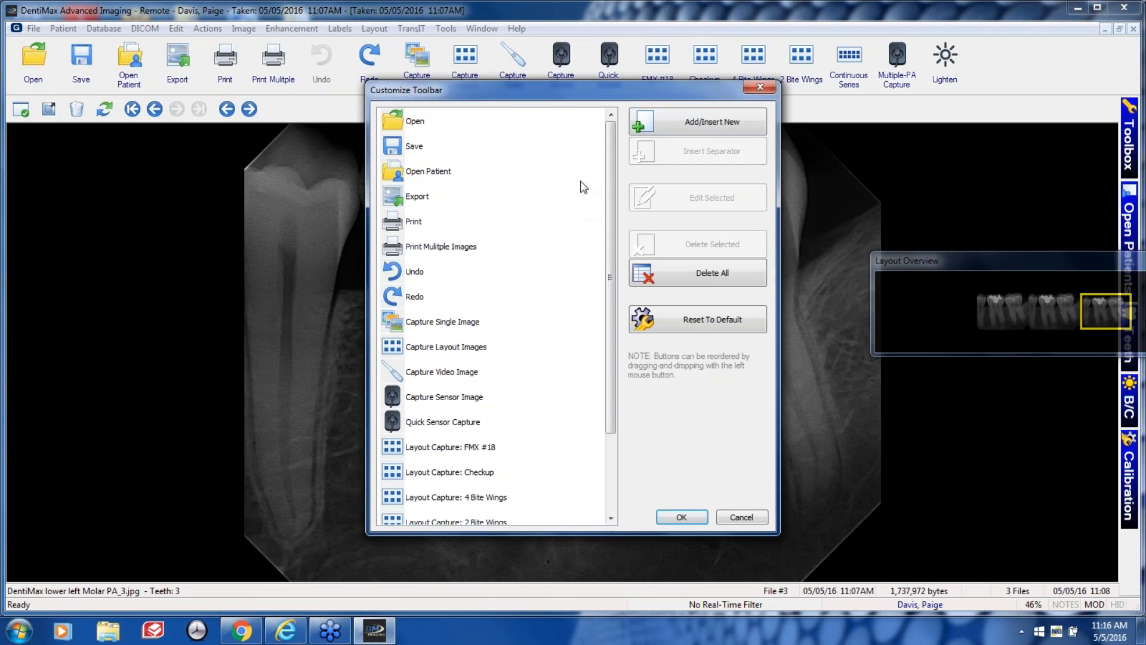
pyautogui.click(678, 119)
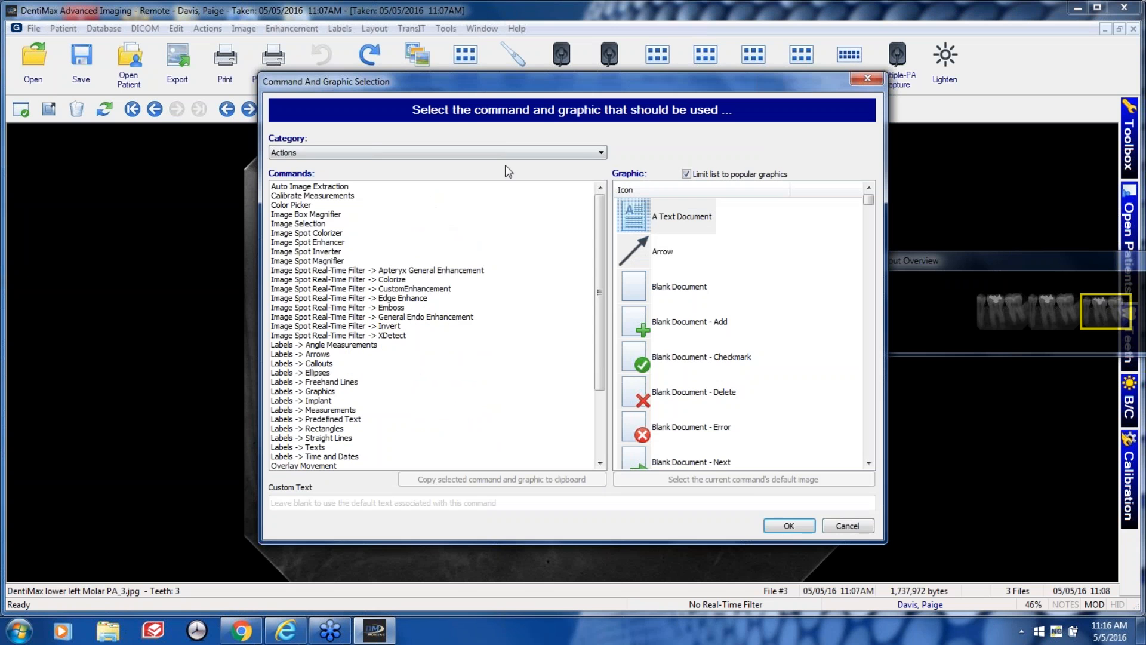
pyautogui.click(600, 153)
pyautogui.click(303, 203)
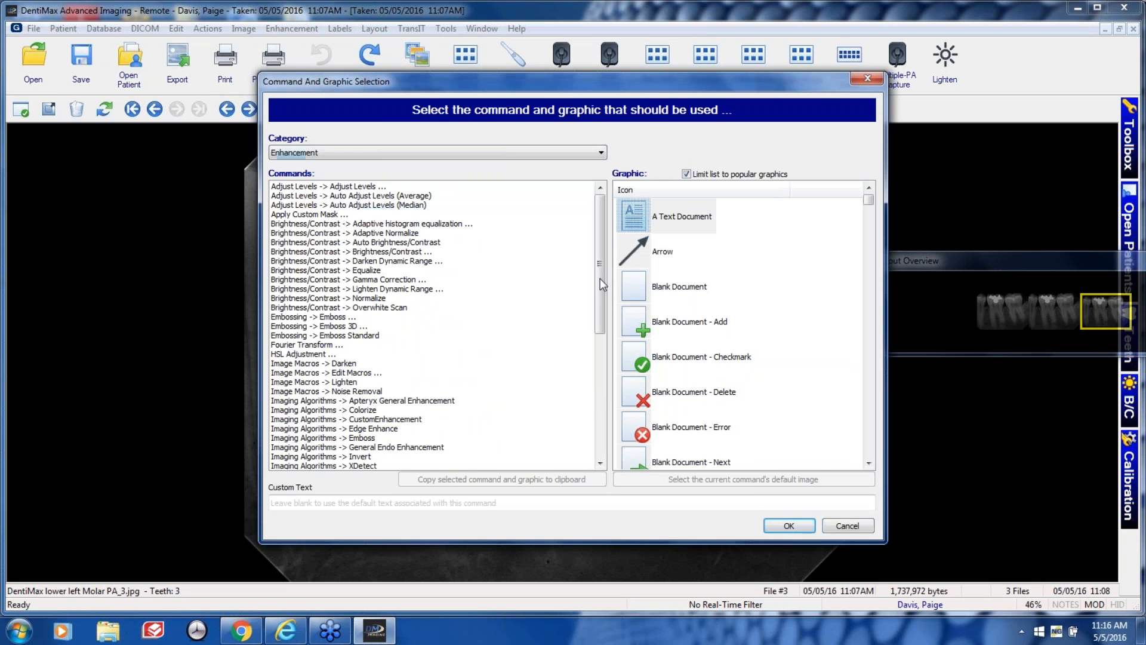
pyautogui.moveTo(598, 231); pyautogui.dragTo(595, 281)
pyautogui.click(343, 272)
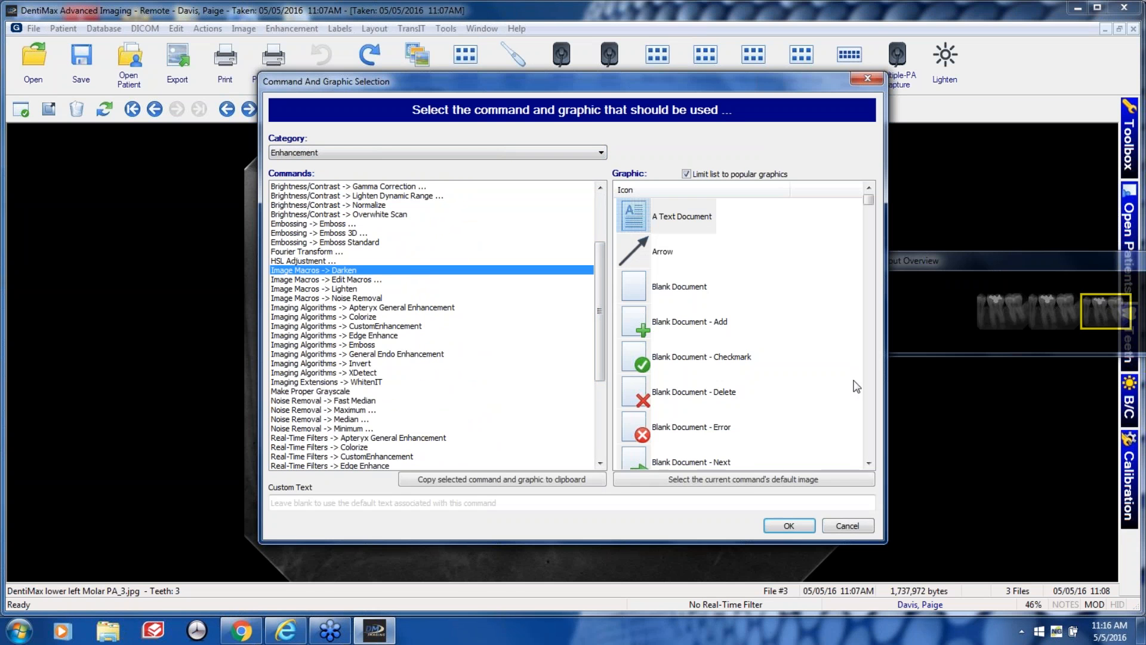
pyautogui.moveTo(869, 200); pyautogui.dragTo(866, 232)
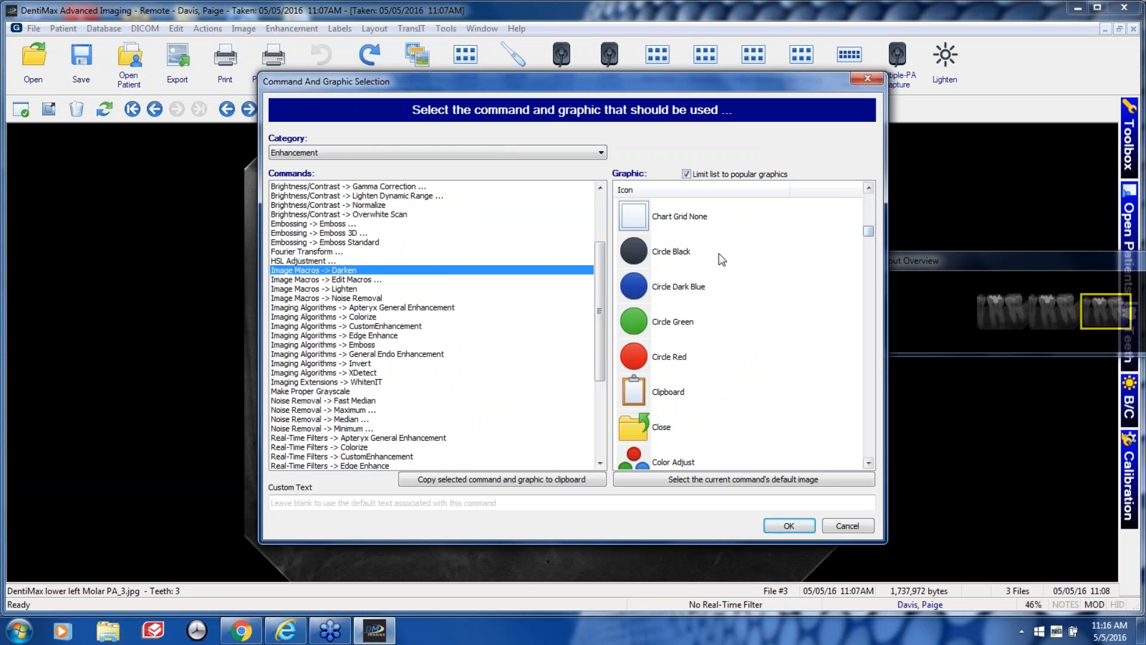
pyautogui.click(672, 253)
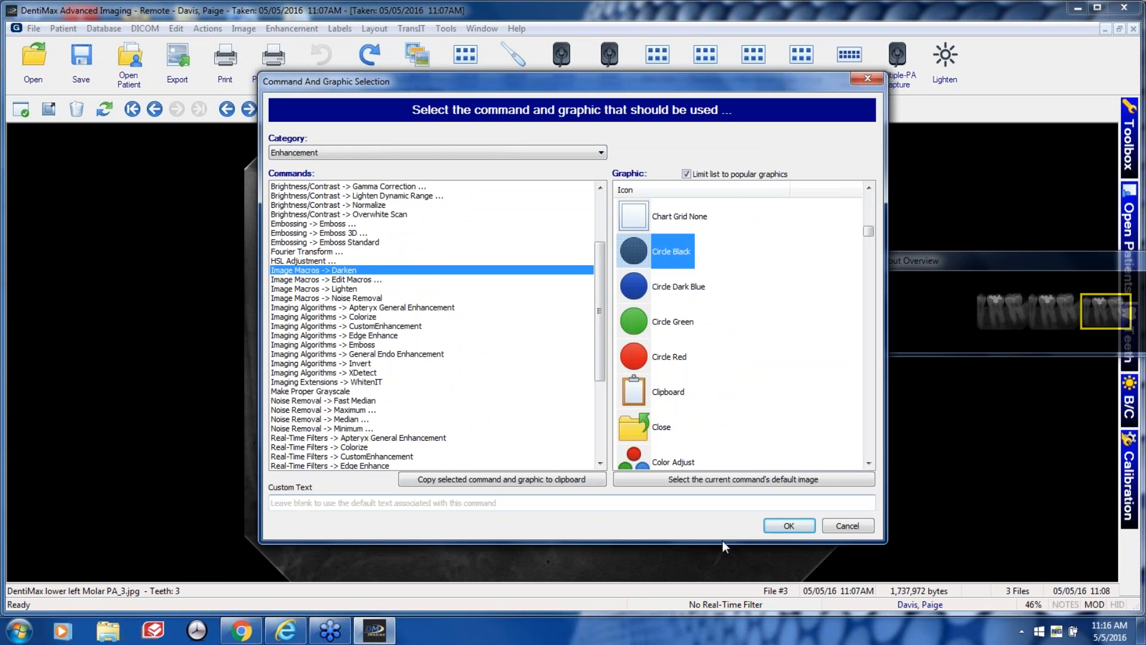
pyautogui.click(788, 525)
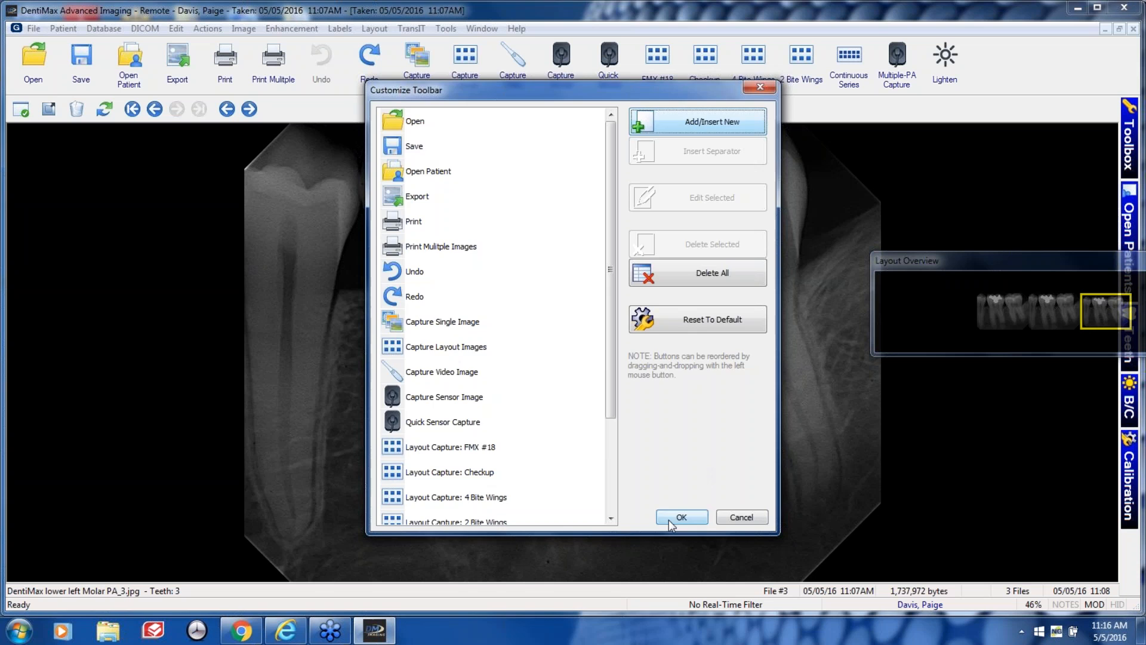
pyautogui.click(670, 517)
# Lighten the enlarged X-ray three times with the Lighten macro.
pyautogui.click(944, 74)
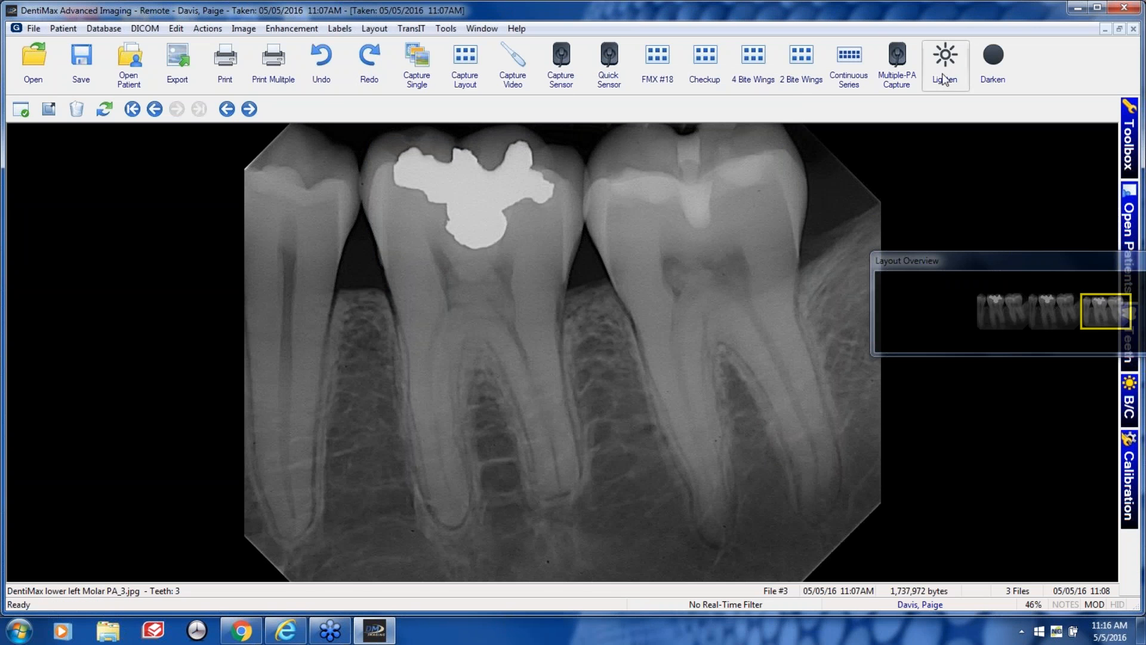
pyautogui.click(946, 72)
pyautogui.click(946, 69)
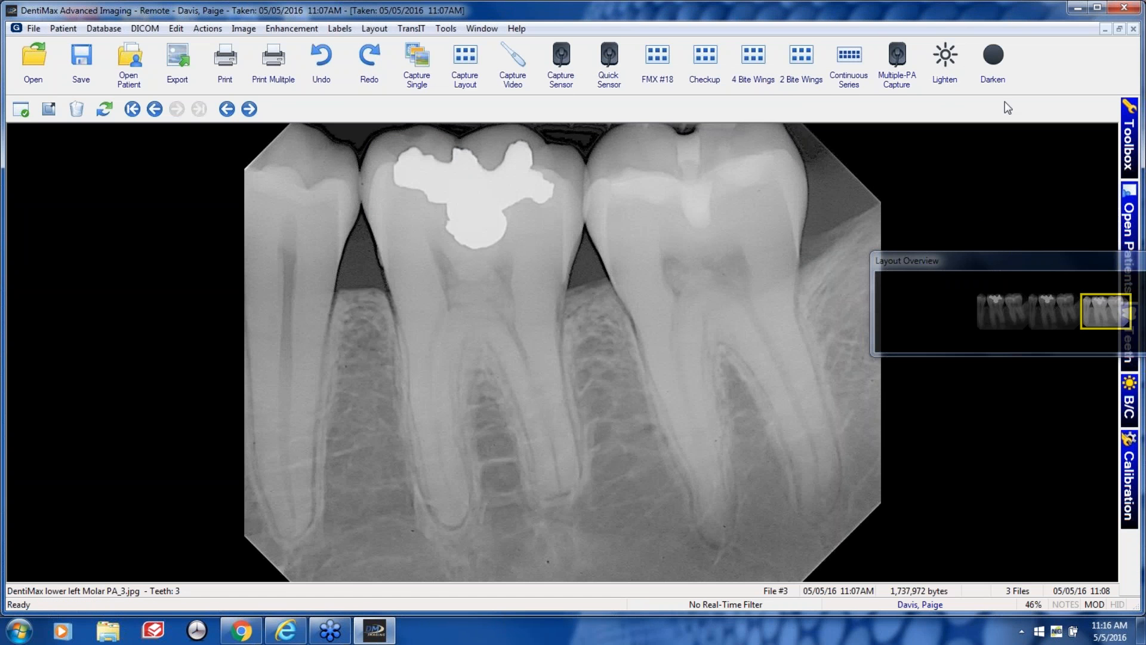
# Apply the Darken macro repeatedly until the enlarged X-ray is darker than its original exposure.
pyautogui.click(1008, 87)
pyautogui.click(992, 66)
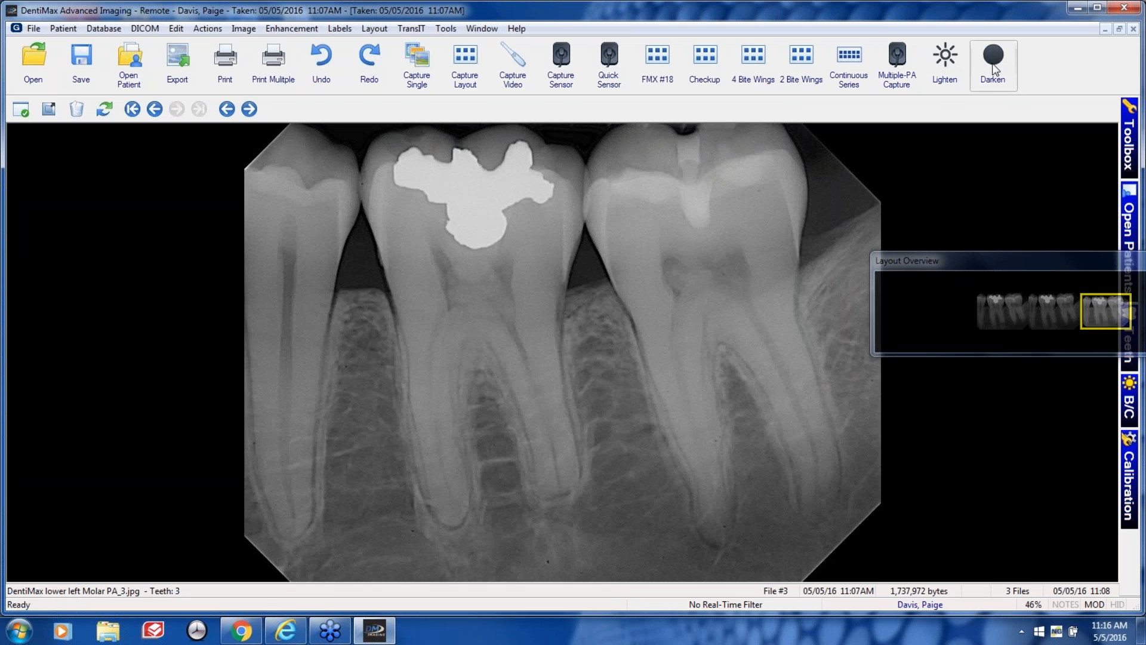
pyautogui.click(993, 66)
pyautogui.click(994, 65)
pyautogui.click(994, 67)
pyautogui.click(994, 67)
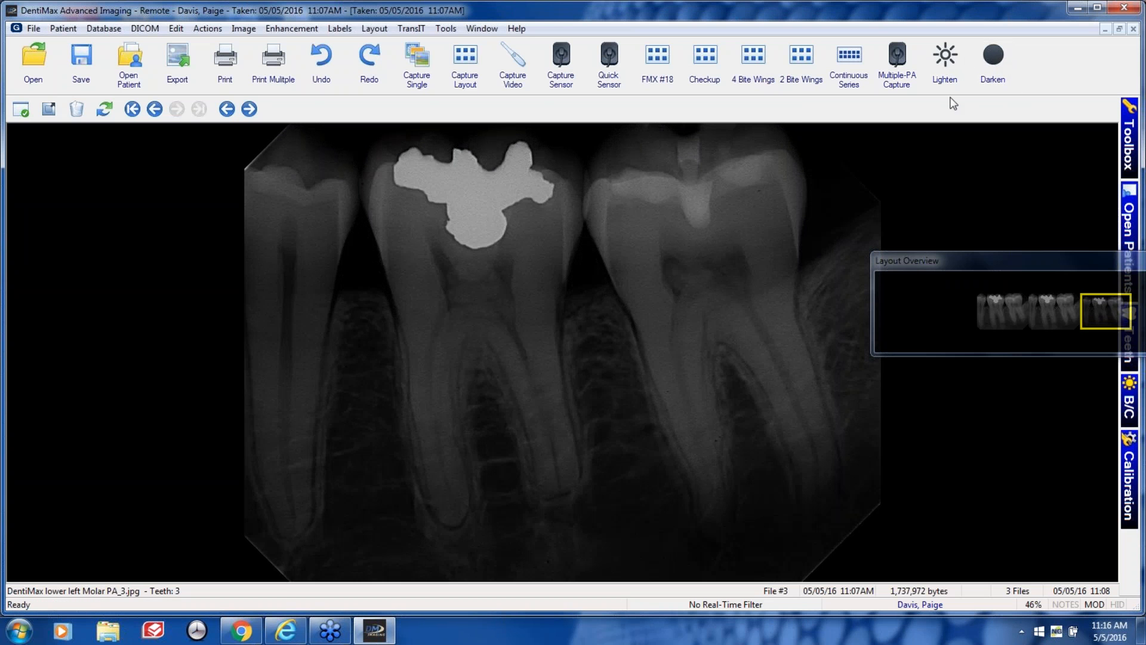
# Readjust the X-ray's brightness by lightening it twice and darkening it once.
pyautogui.click(945, 62)
pyautogui.click(946, 63)
pyautogui.click(981, 66)
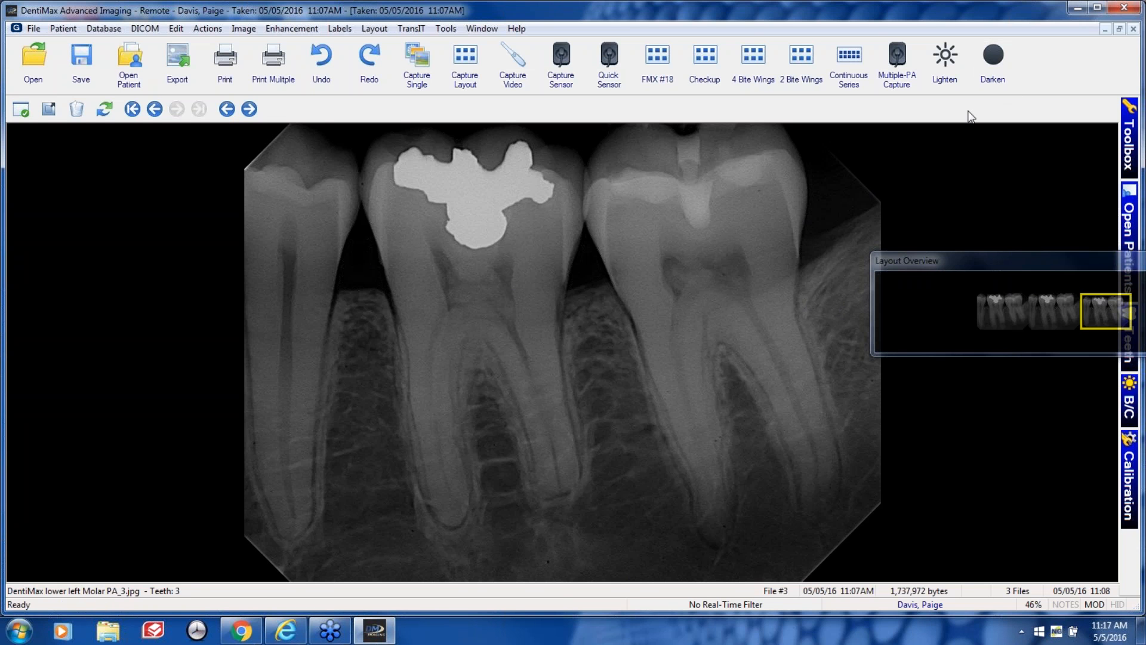
# Save the adjusted X-ray, and move the Layout Overview clear of the side panel tabs.
pyautogui.click(82, 78)
pyautogui.moveTo(1024, 266); pyautogui.dragTo(811, 269)
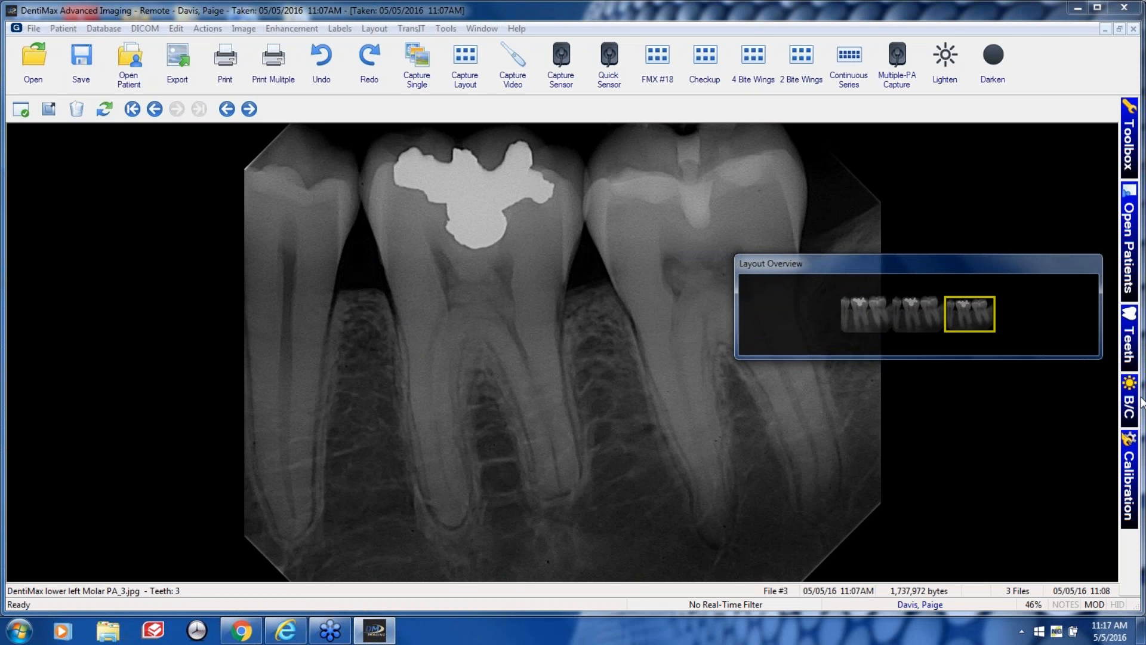
# Switch to the Windows desktop, create a new folder, and place it below the "Test Patient to move" folder.
pyautogui.moveTo(1143, 404)
pyautogui.click(1078, 8)
pyautogui.rightClick(389, 219)
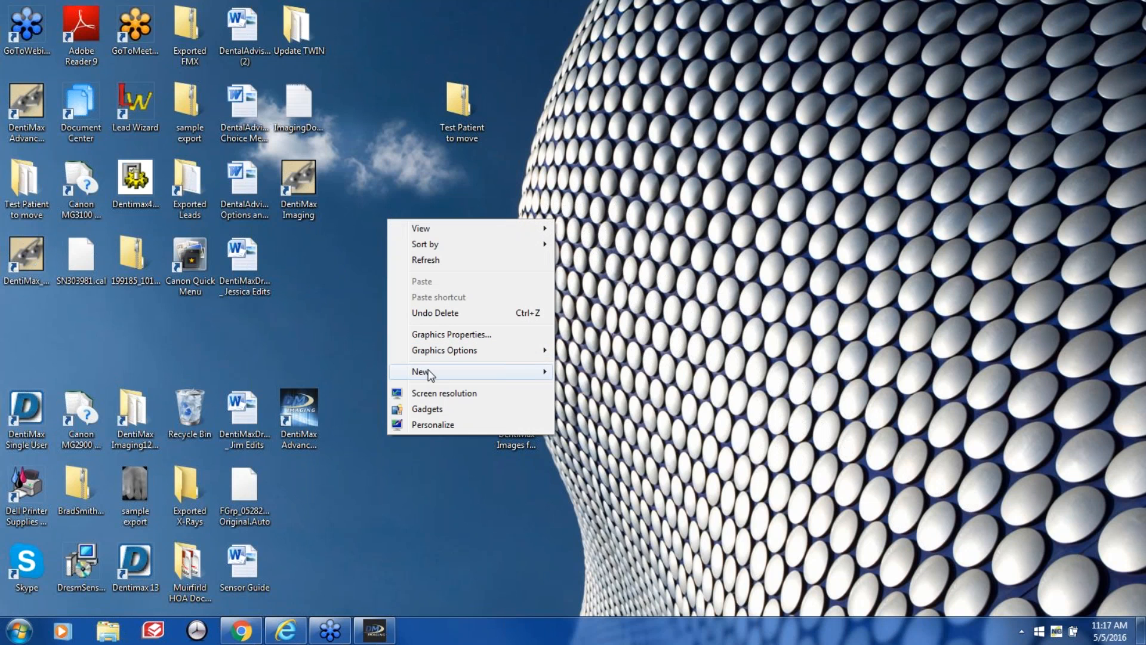
pyautogui.moveTo(428, 374)
pyautogui.click(603, 378)
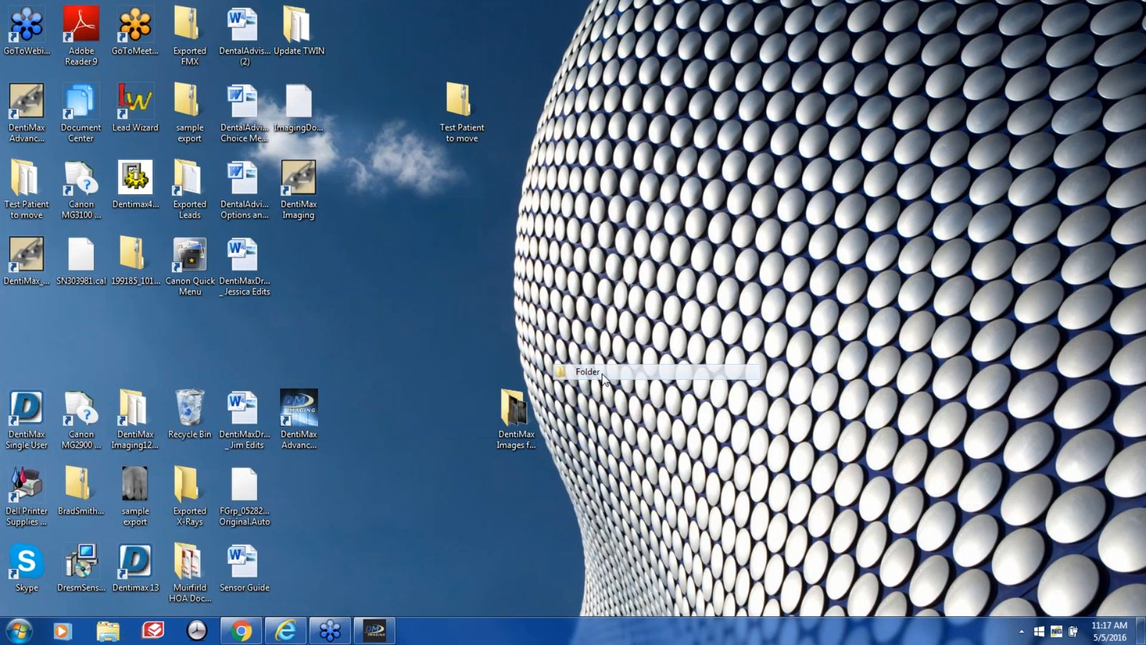
pyautogui.click(404, 254)
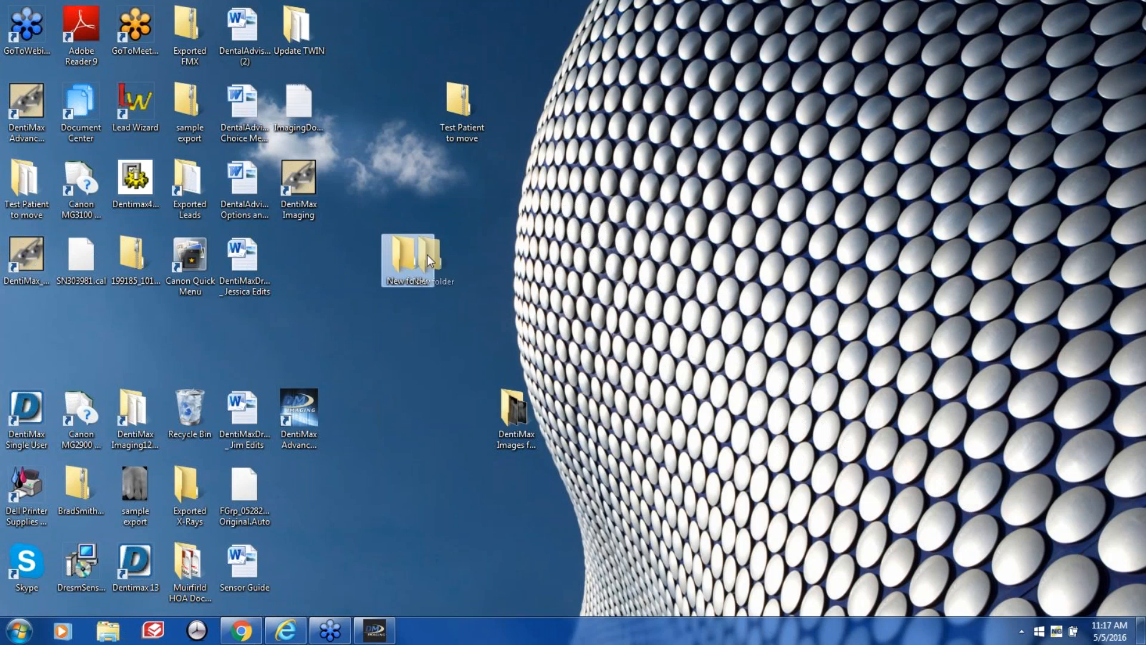
pyautogui.moveTo(439, 245); pyautogui.dragTo(439, 245)
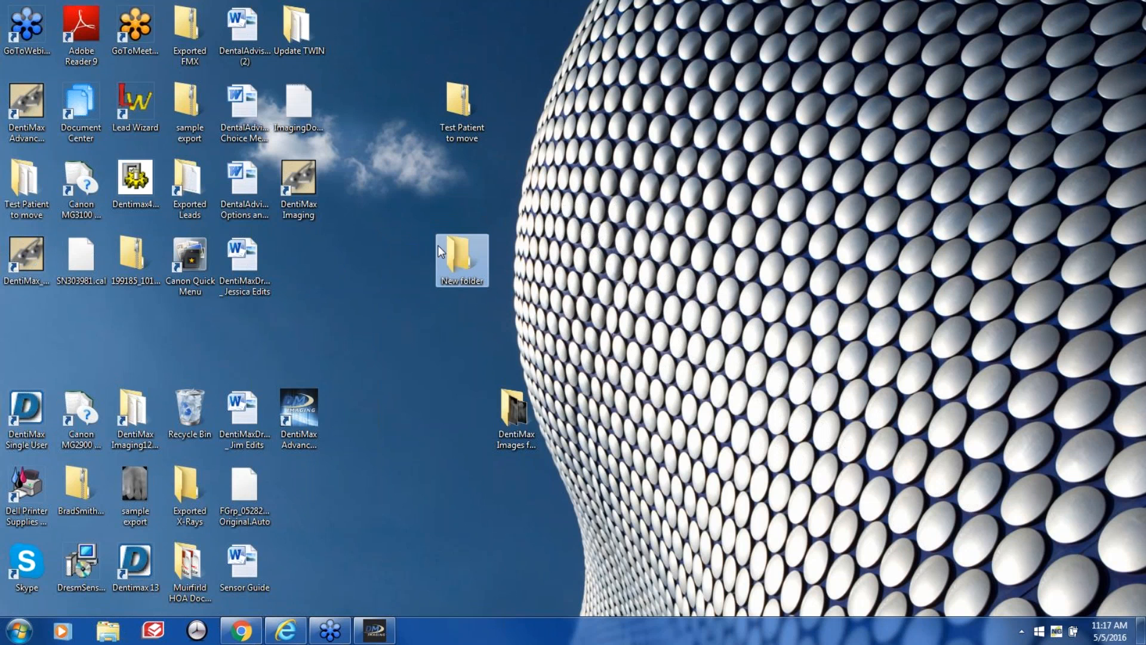
# Rename the new desktop folder "Exported Xrays for Webinar".
pyautogui.click(461, 280)
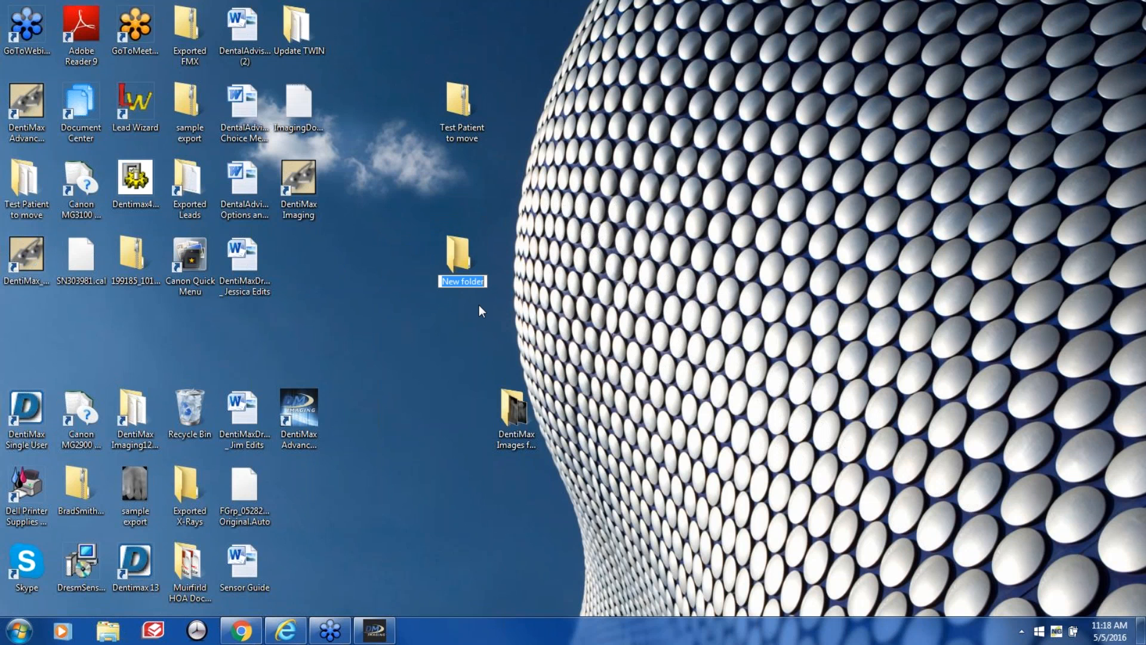
pyautogui.write('ExportedXrays for W')
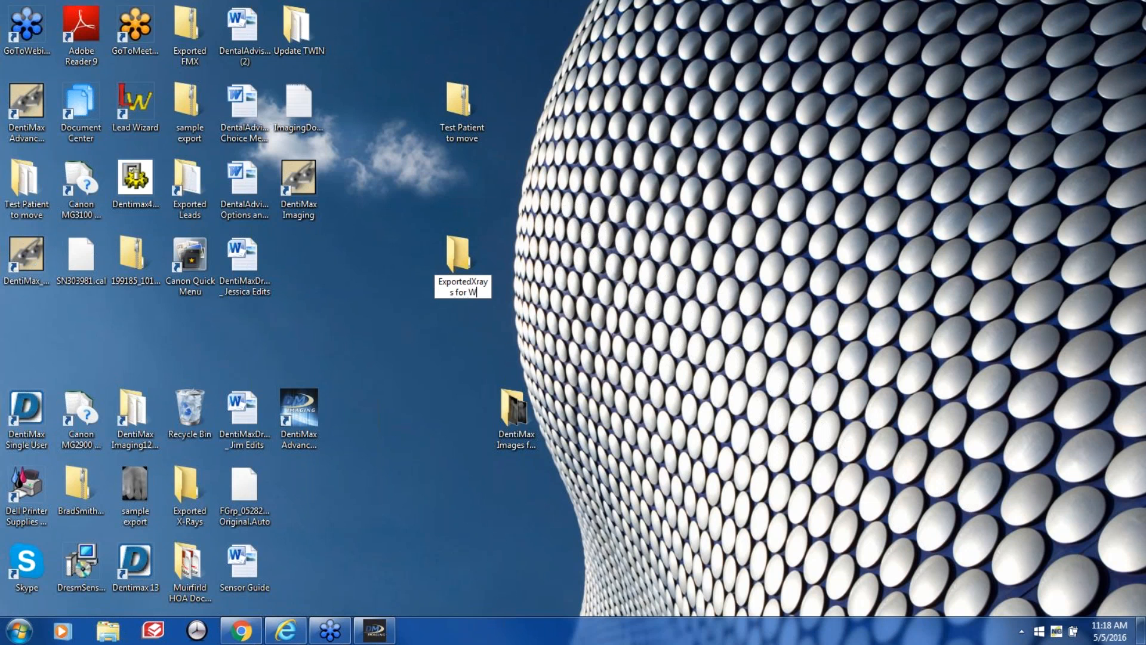
pyautogui.write('ebinar')
pyautogui.press('Left')
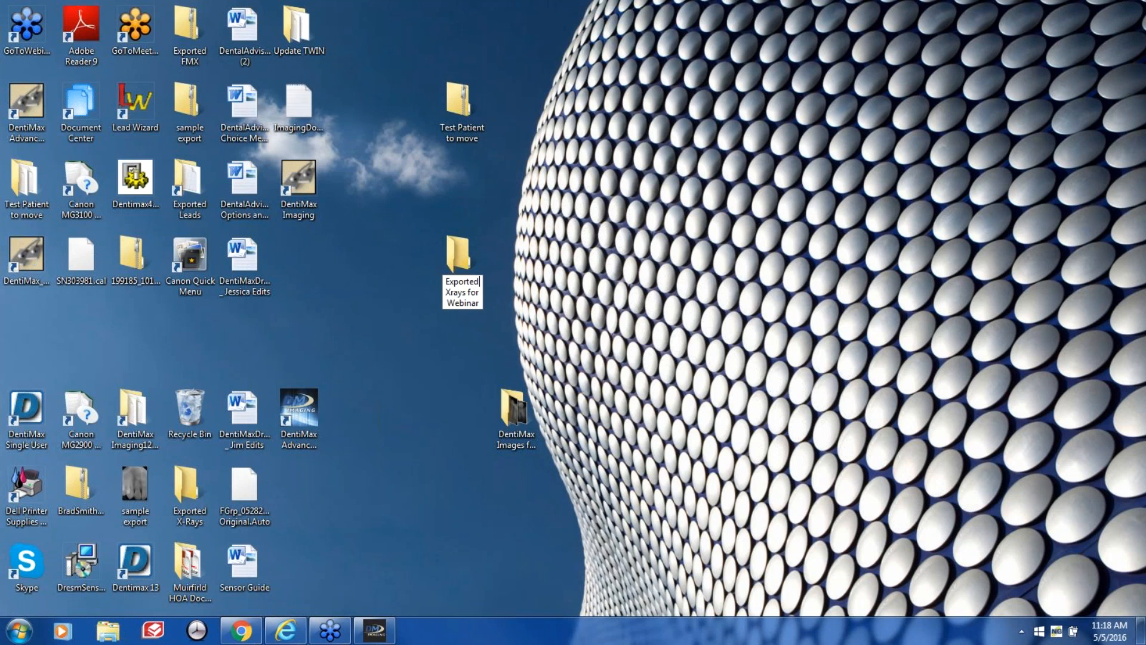
pyautogui.press('Return')
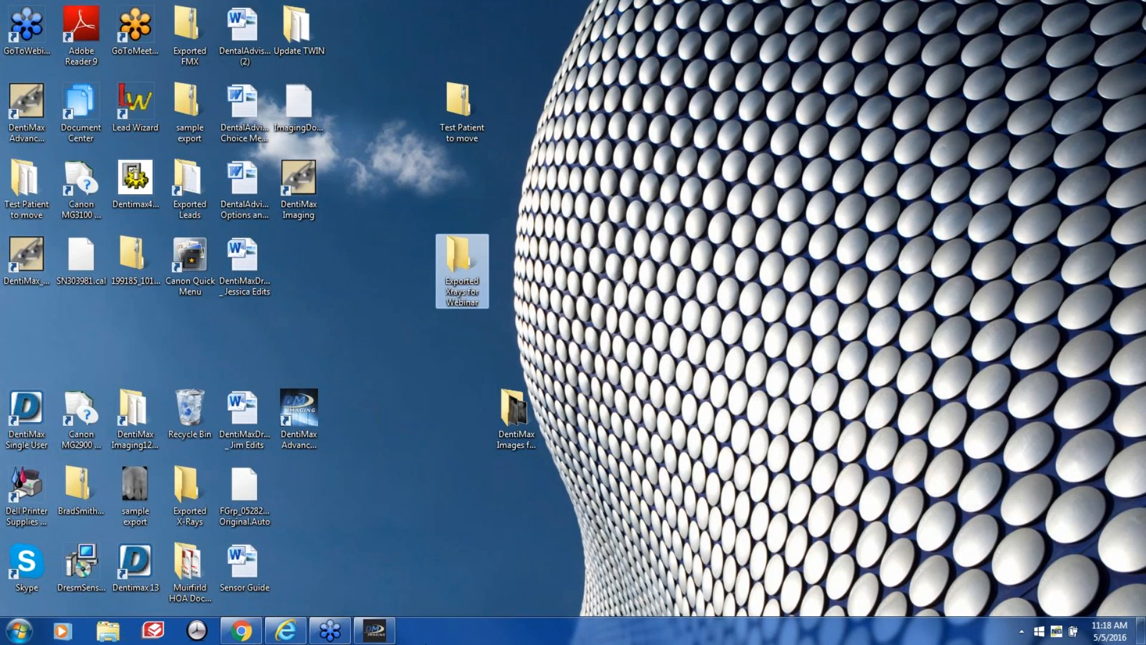
# Switch back to DentiMax Advanced Imaging, and start a new auto export named "Webinar auto Export".
pyautogui.click(374, 632)
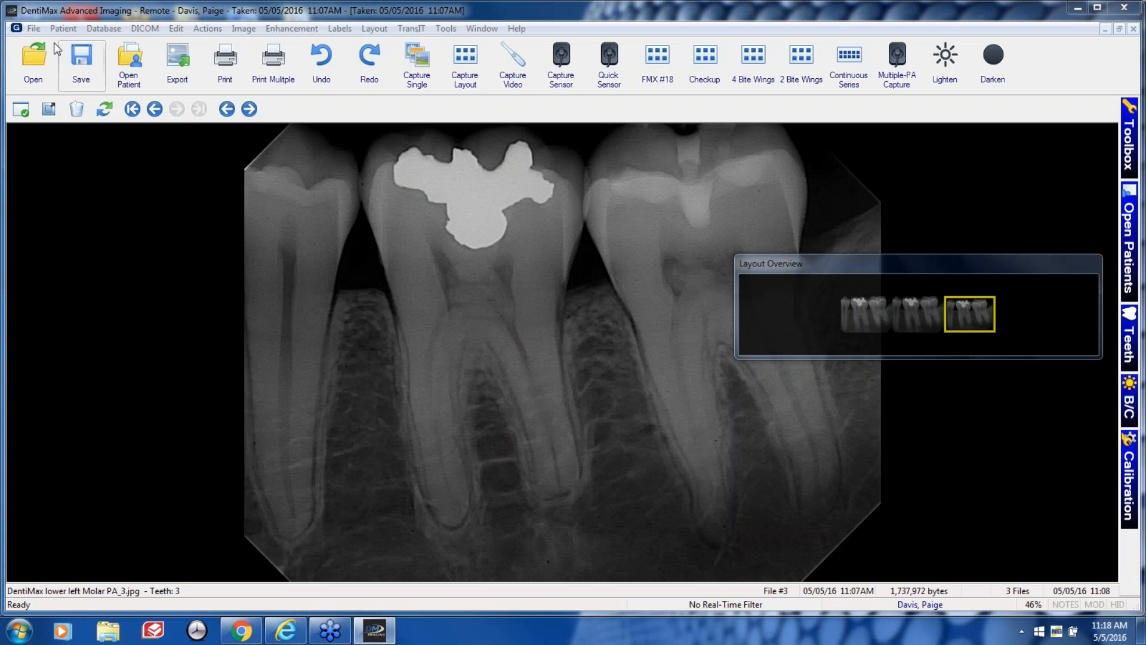
pyautogui.click(32, 27)
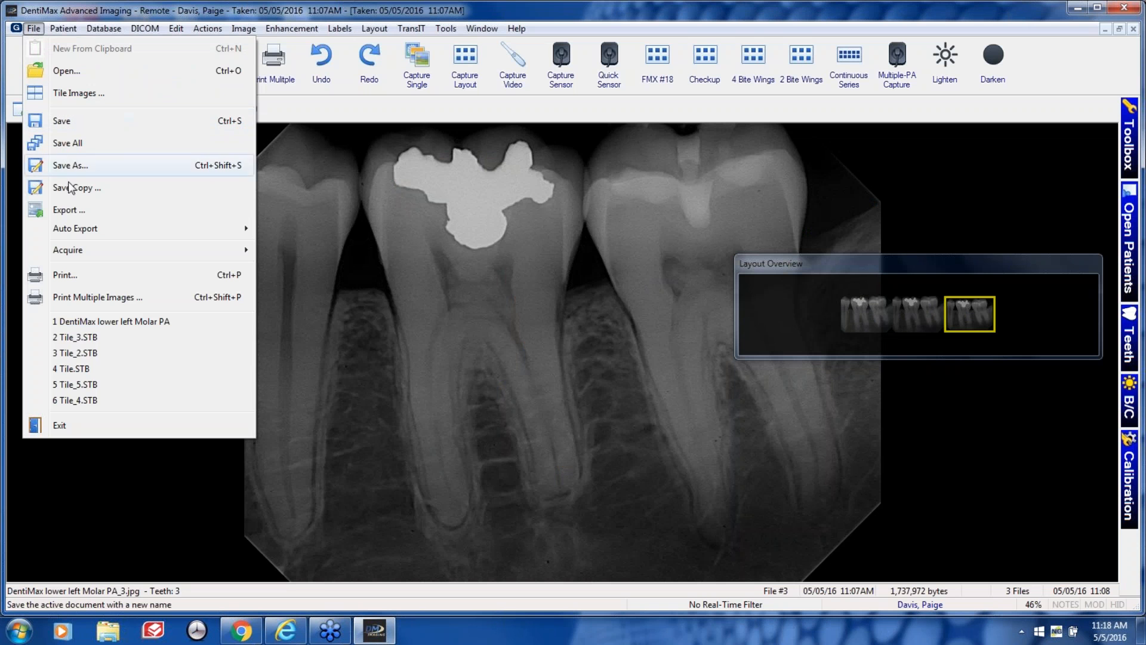
pyautogui.moveTo(71, 231)
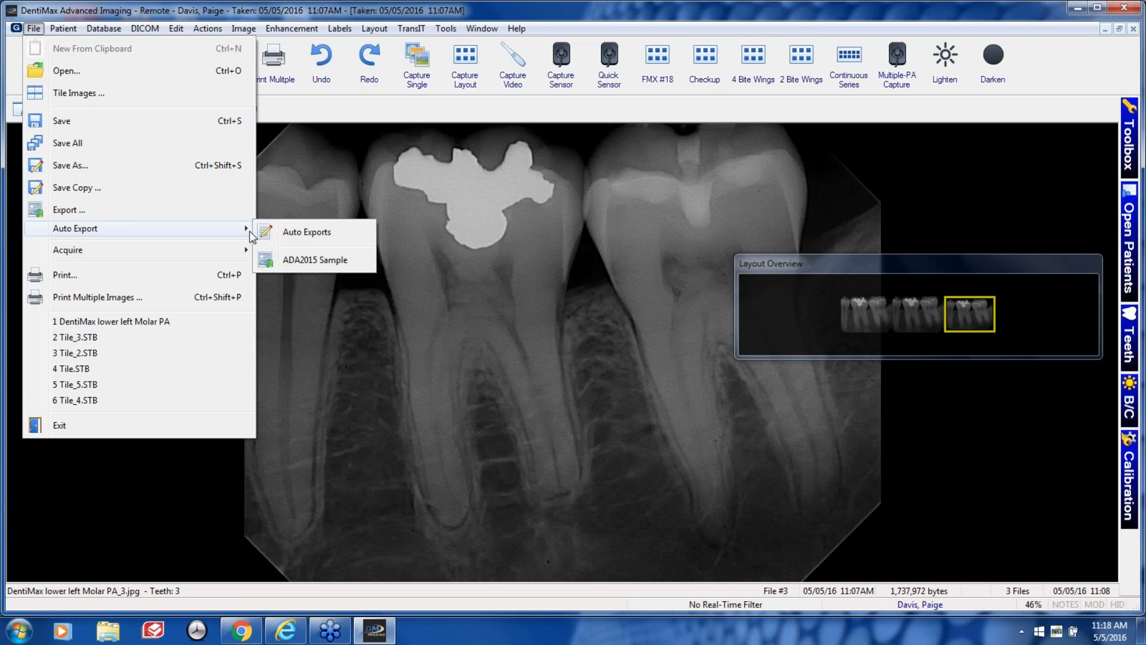
pyautogui.click(308, 233)
pyautogui.click(715, 348)
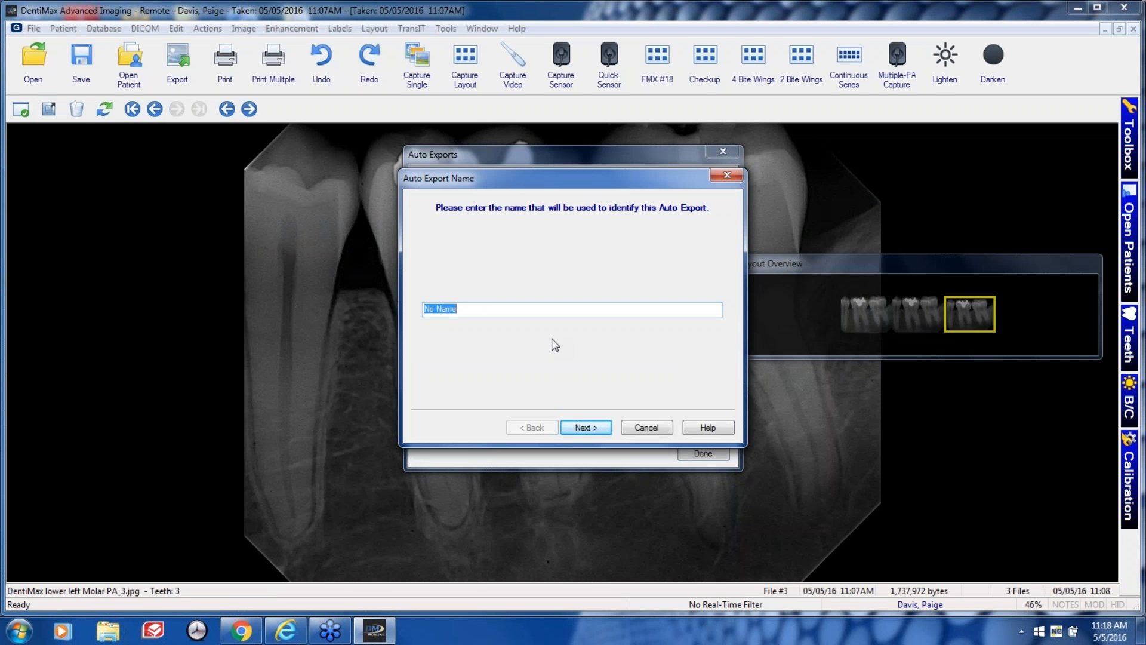
pyautogui.write('Webinar auto Export')
pyautogui.click(583, 427)
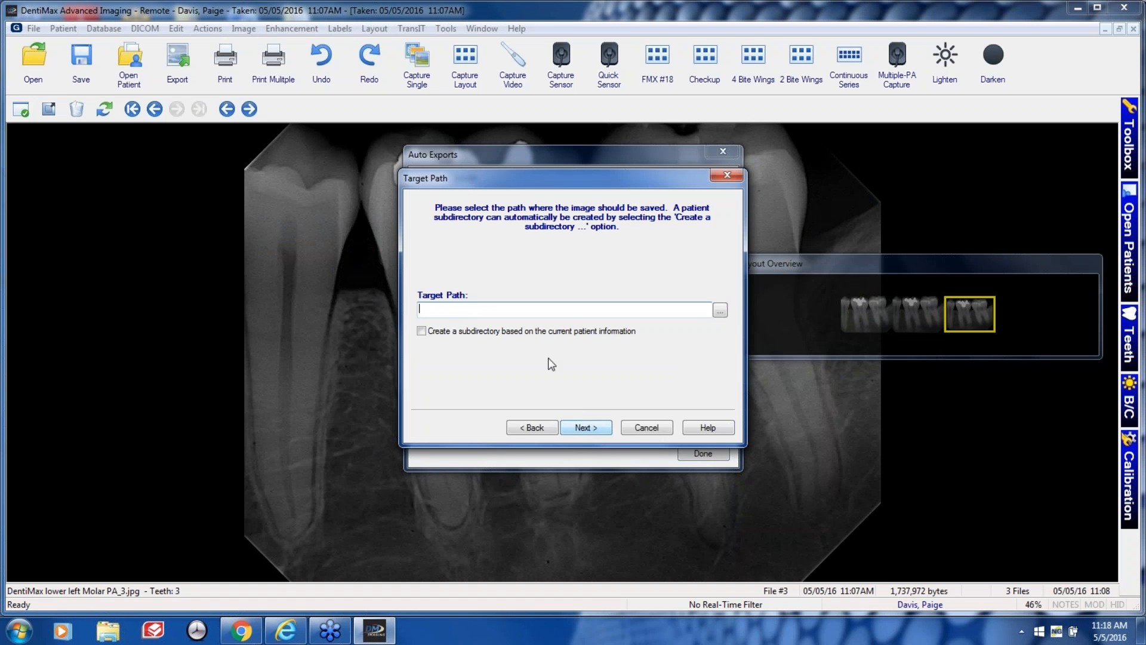
# Set the export's target path to the desktop folder "Exported Xrays for Webinar", with a subdirectory based on the current patient information.
pyautogui.click(720, 311)
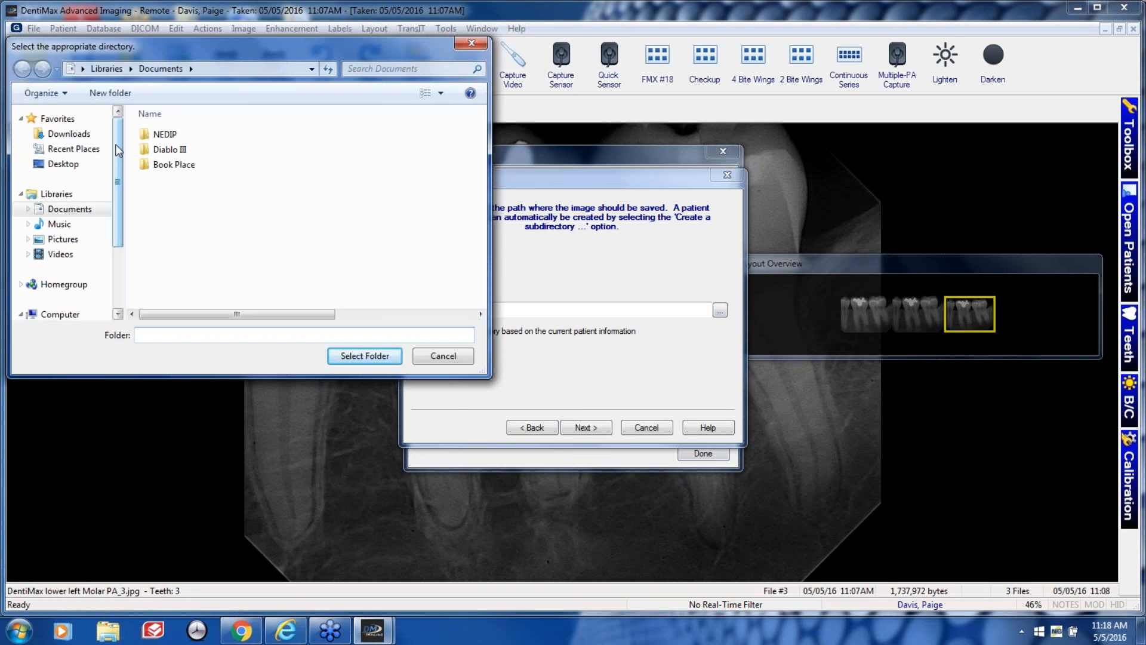
pyautogui.click(55, 167)
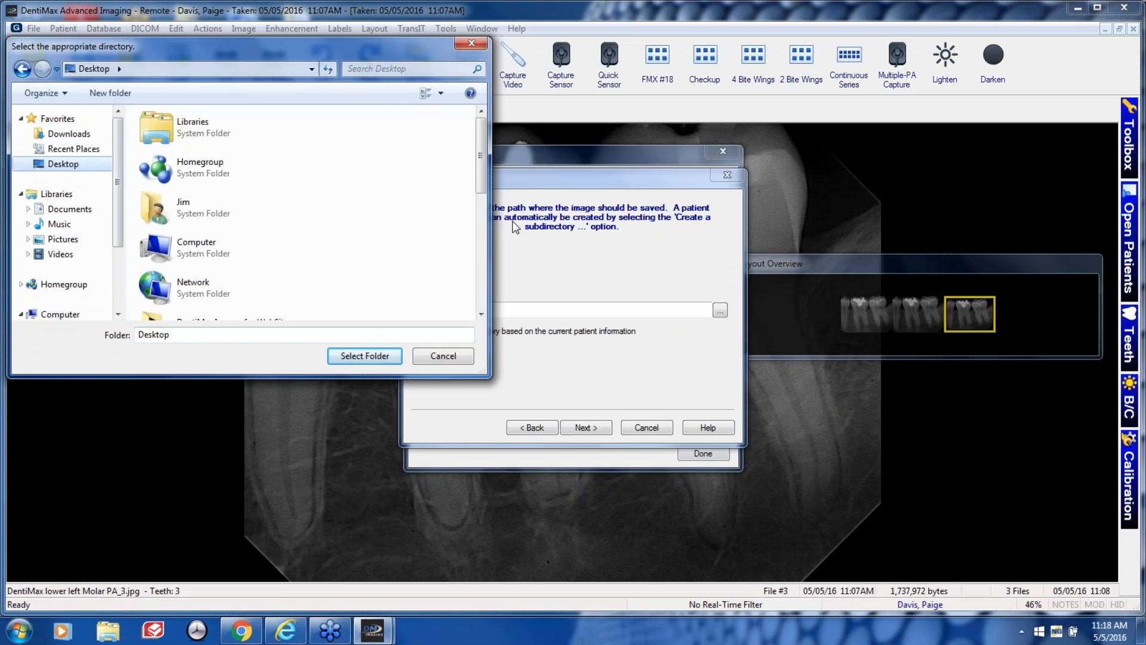
pyautogui.scroll(-1, 477, 162)
pyautogui.moveTo(477, 162); pyautogui.dragTo(471, 223)
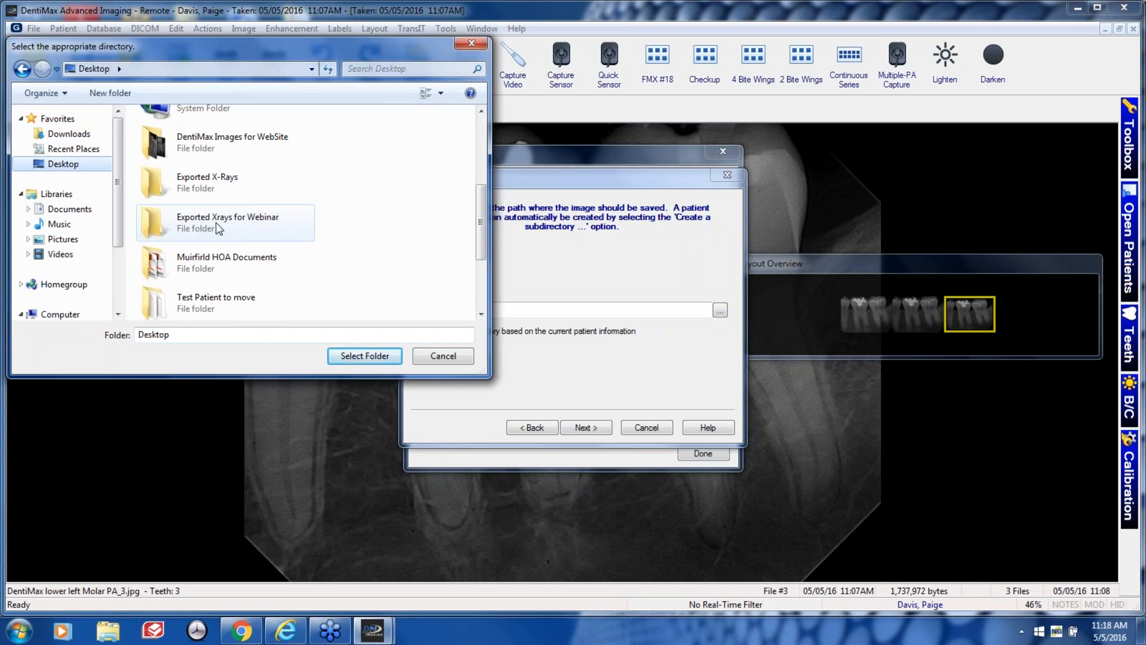
pyautogui.click(160, 219)
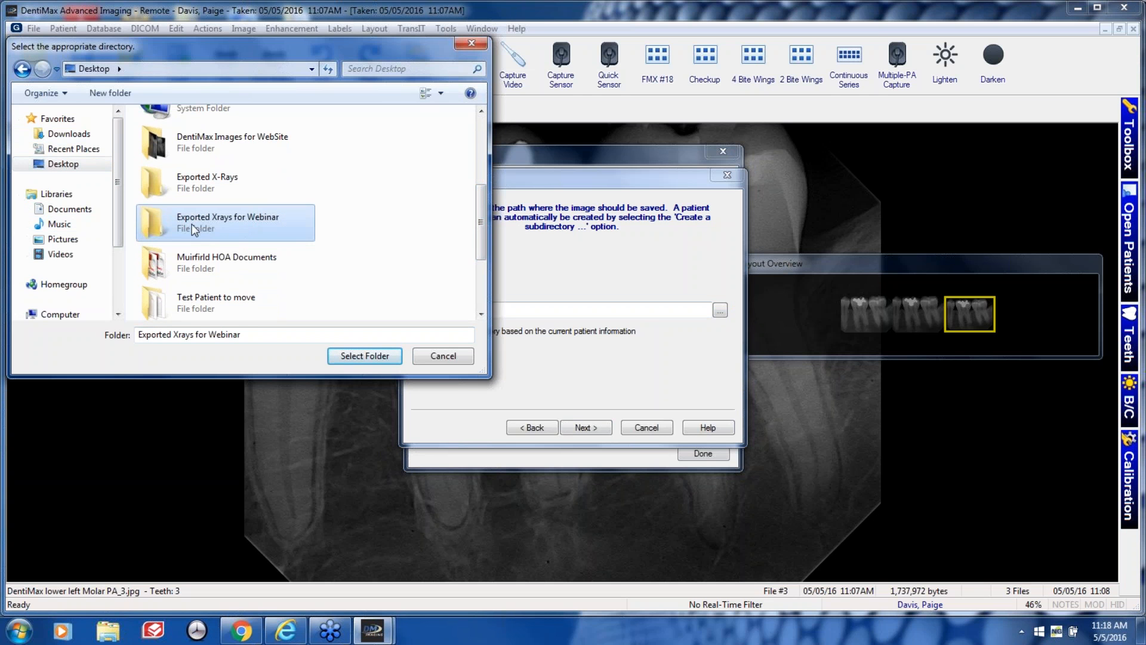
pyautogui.click(366, 354)
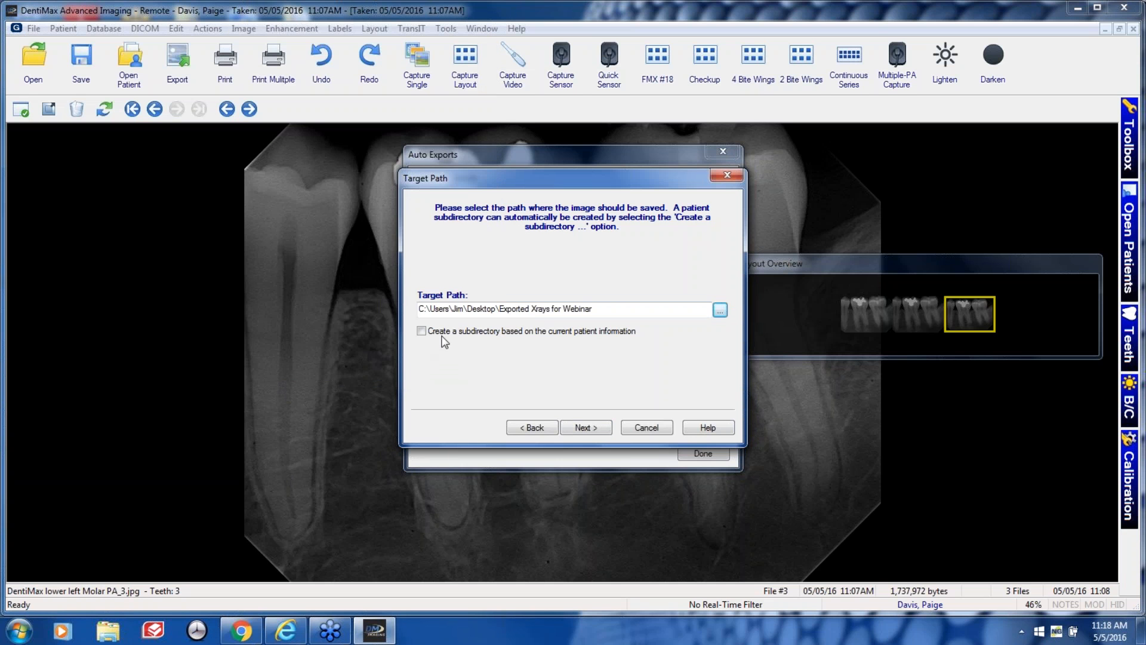
pyautogui.click(421, 331)
pyautogui.click(591, 429)
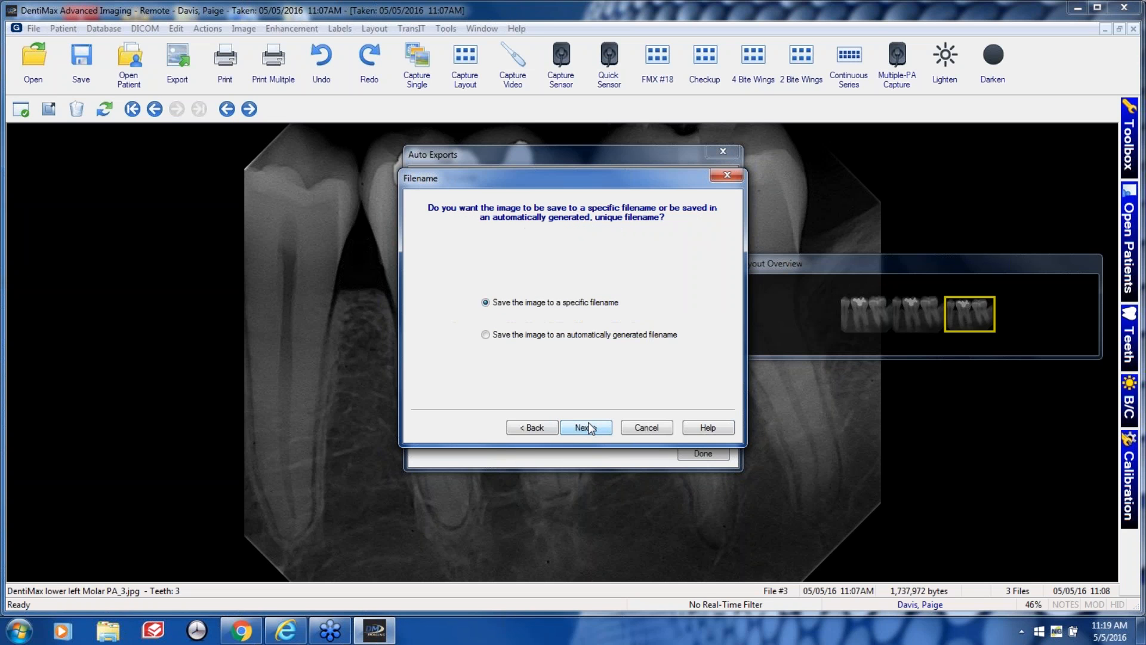
# Have the image saved to an automatically generated filename that includes patient information.
pyautogui.click(486, 336)
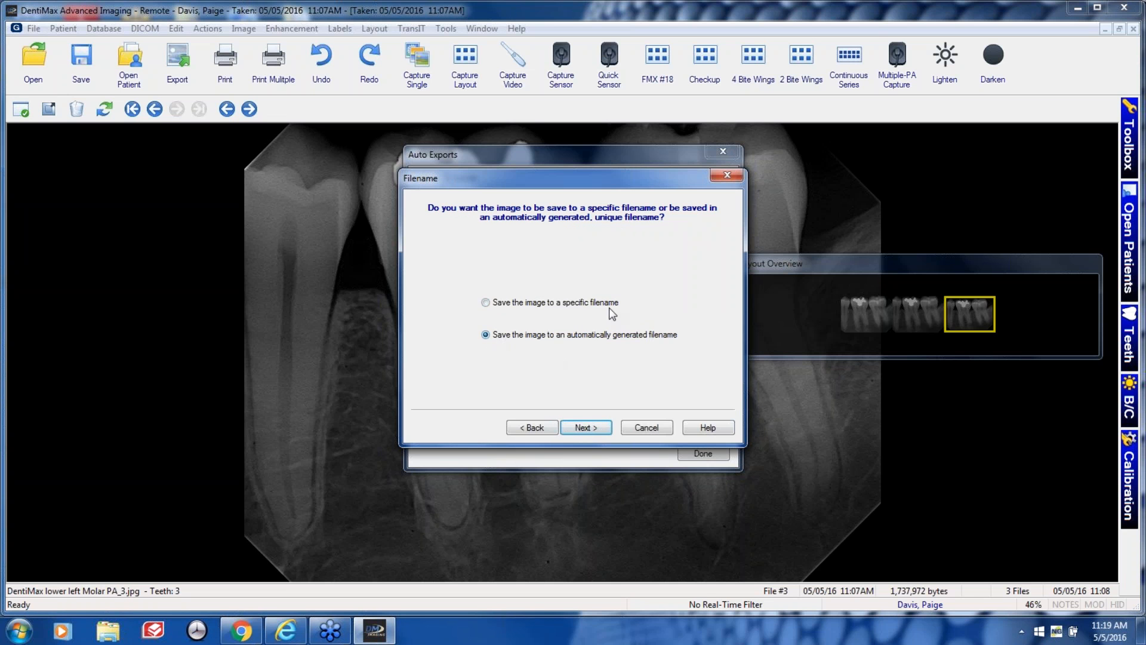
pyautogui.click(590, 427)
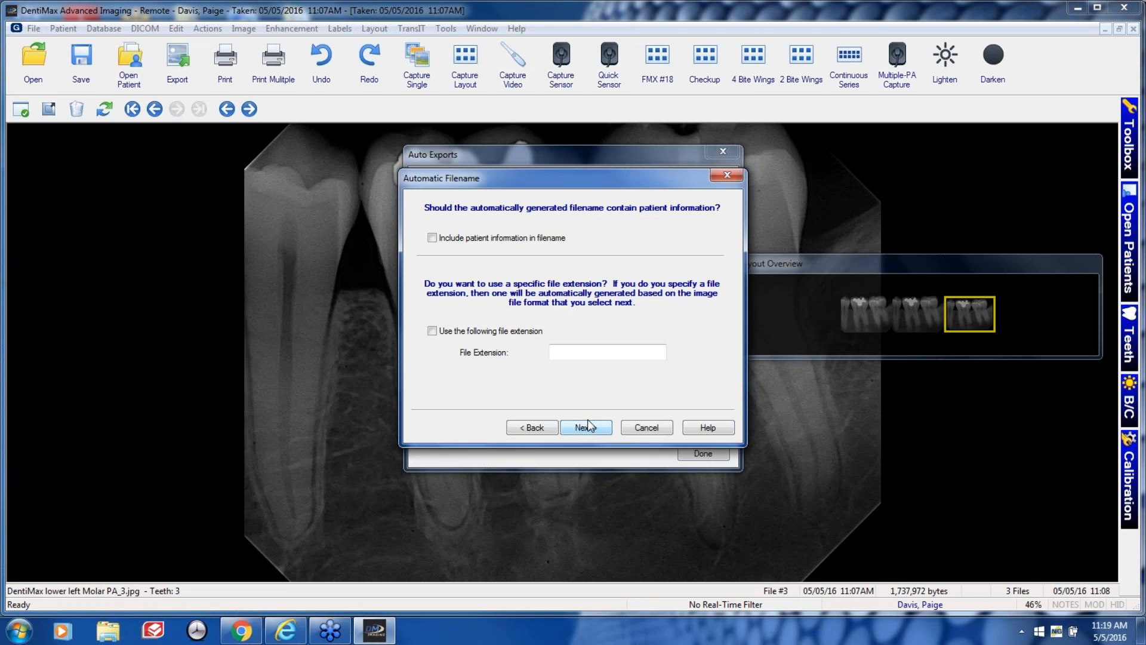
pyautogui.click(432, 238)
pyautogui.click(590, 427)
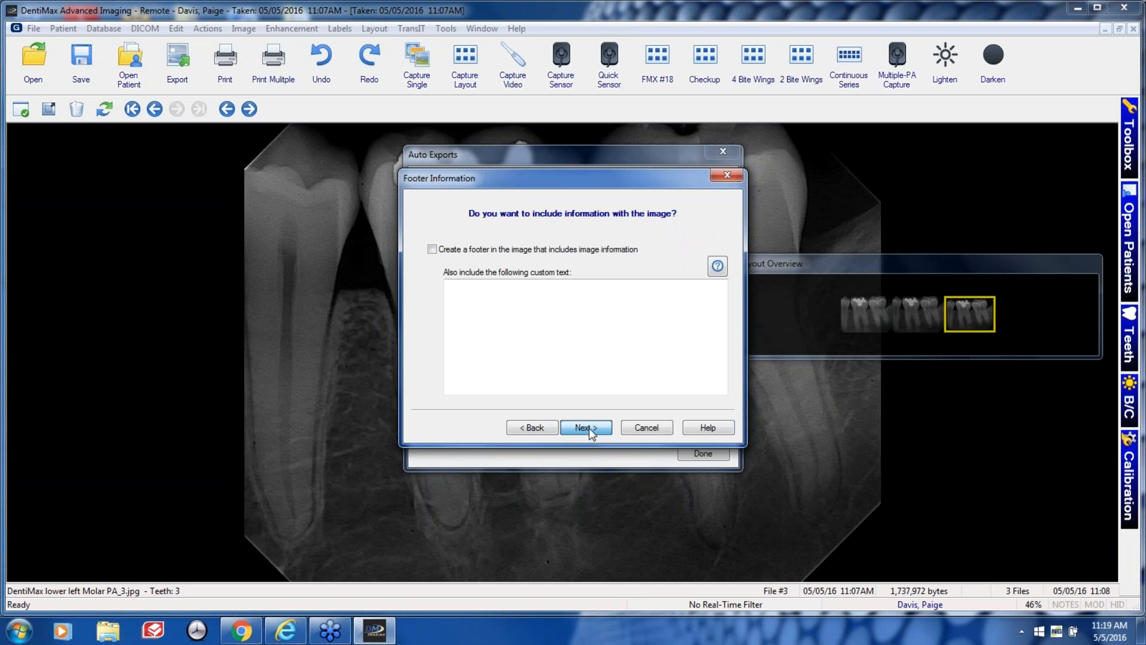
# Leave out the image footer, choose Jpeg Image as the file format, and finish the auto export setup.
pyautogui.click(590, 429)
pyautogui.click(716, 277)
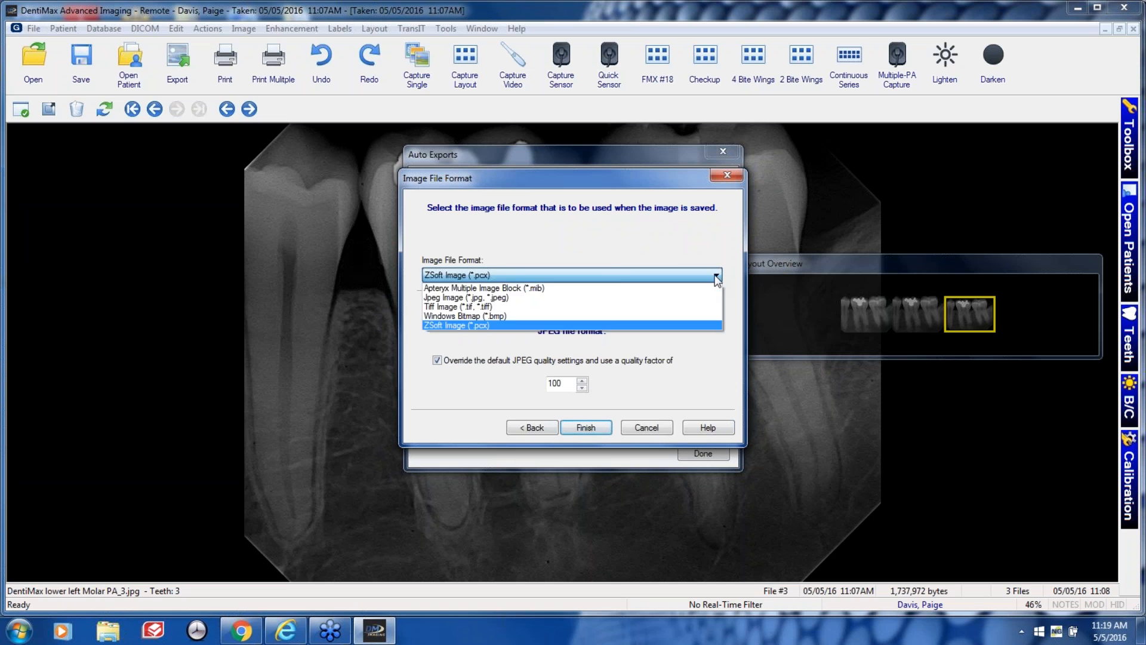
pyautogui.click(498, 298)
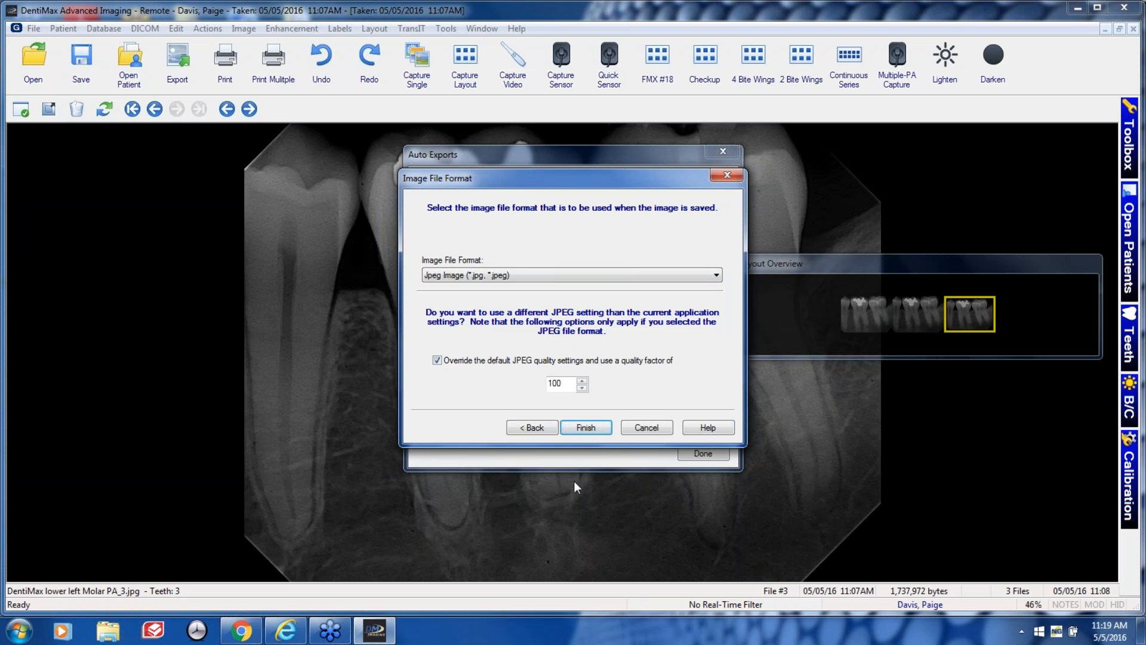
pyautogui.click(586, 428)
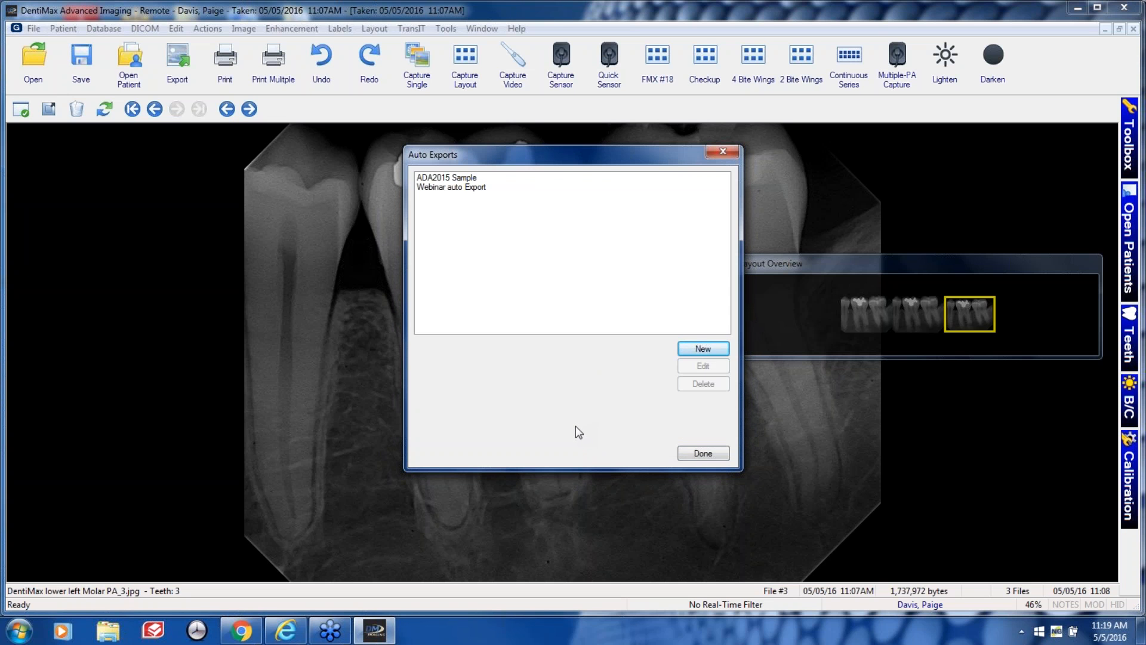
pyautogui.click(702, 454)
# Run "Webinar auto Export" on the layout as a combined, single image at the medium size of 1896 x 672 pixels.
pyautogui.click(39, 30)
pyautogui.moveTo(105, 232)
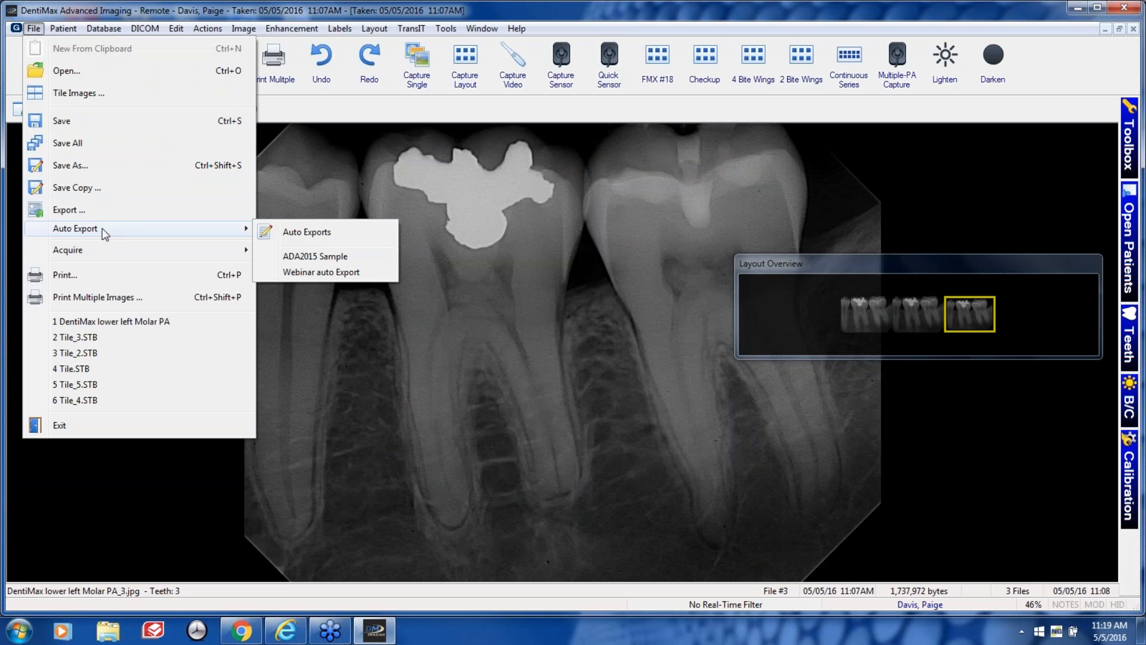
pyautogui.click(318, 273)
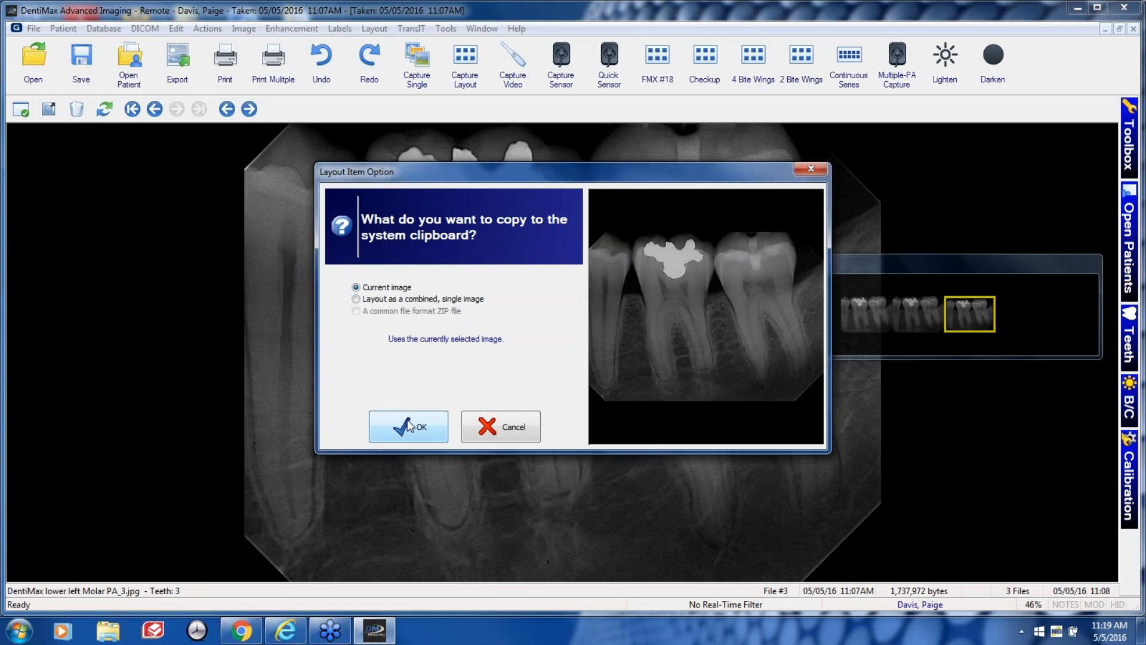
pyautogui.click(365, 301)
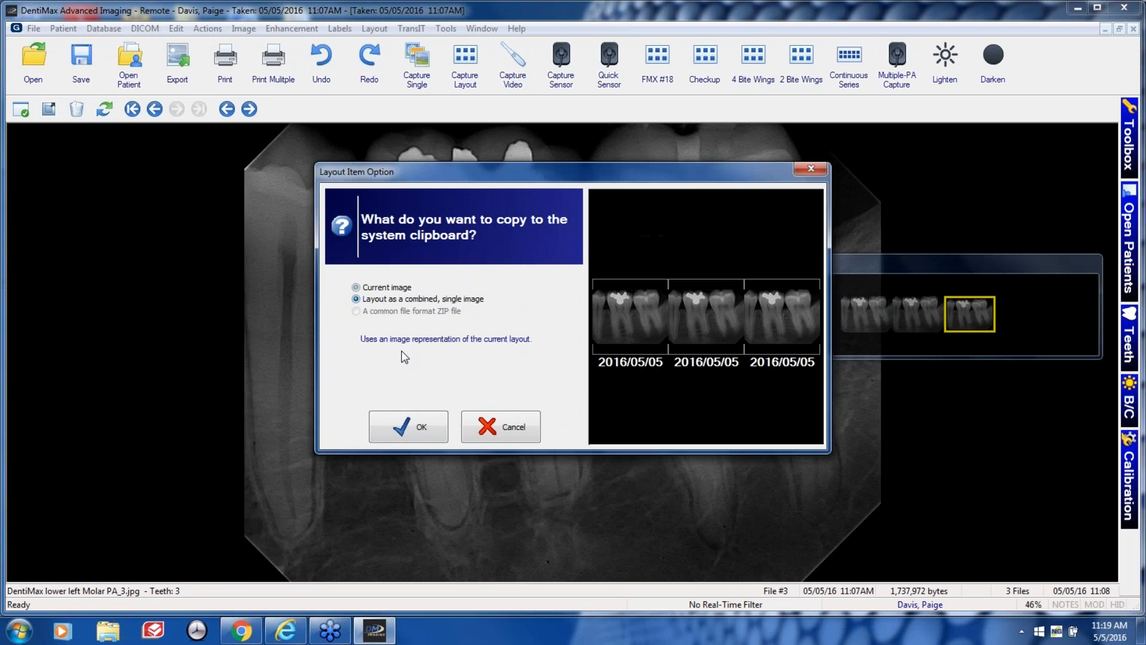
pyautogui.click(412, 429)
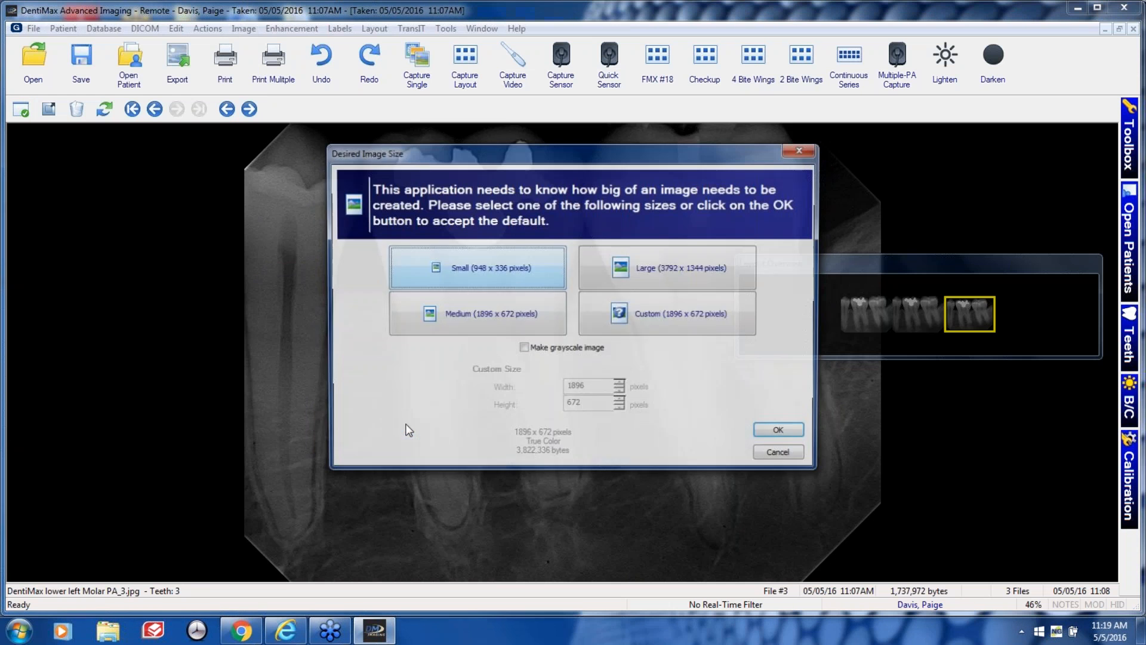
pyautogui.click(493, 323)
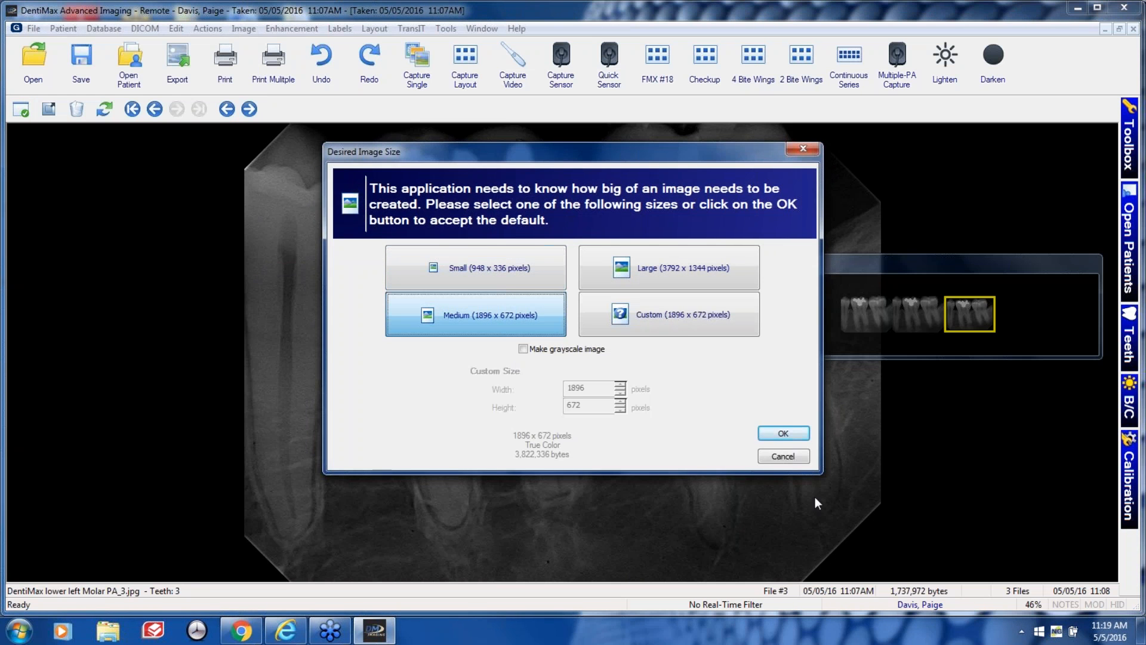
pyautogui.click(783, 435)
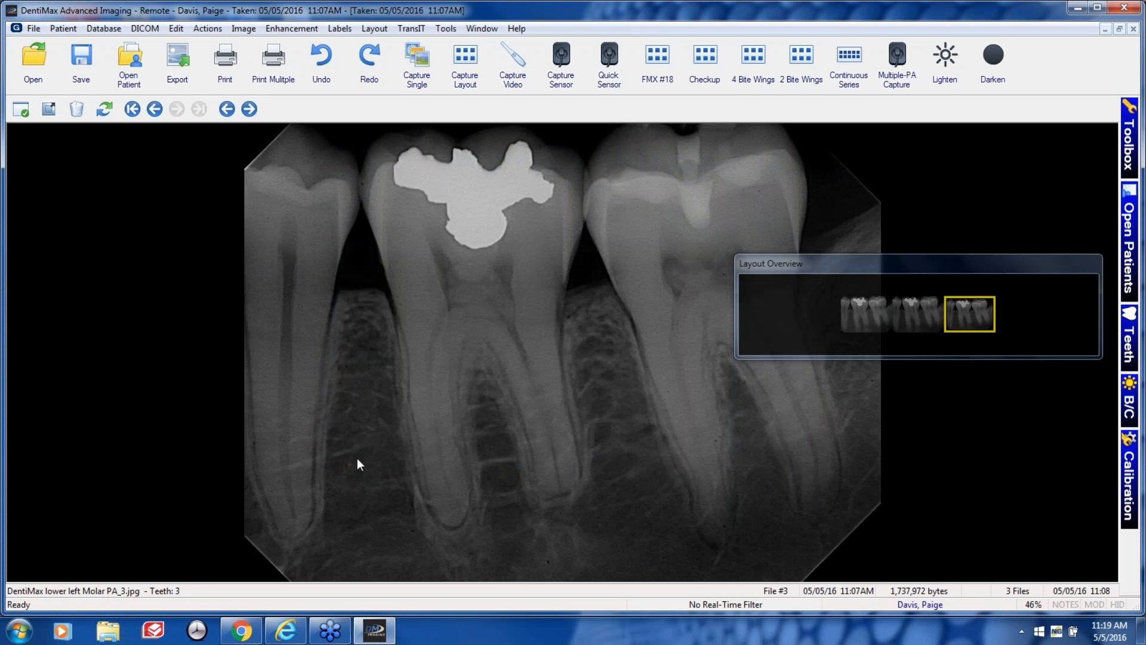
# Switch to the Windows desktop and view the exported image in the patient subfolder of "Exported Xrays for Webinar", closing its windows when done.
pyautogui.click(1077, 9)
pyautogui.click(456, 257)
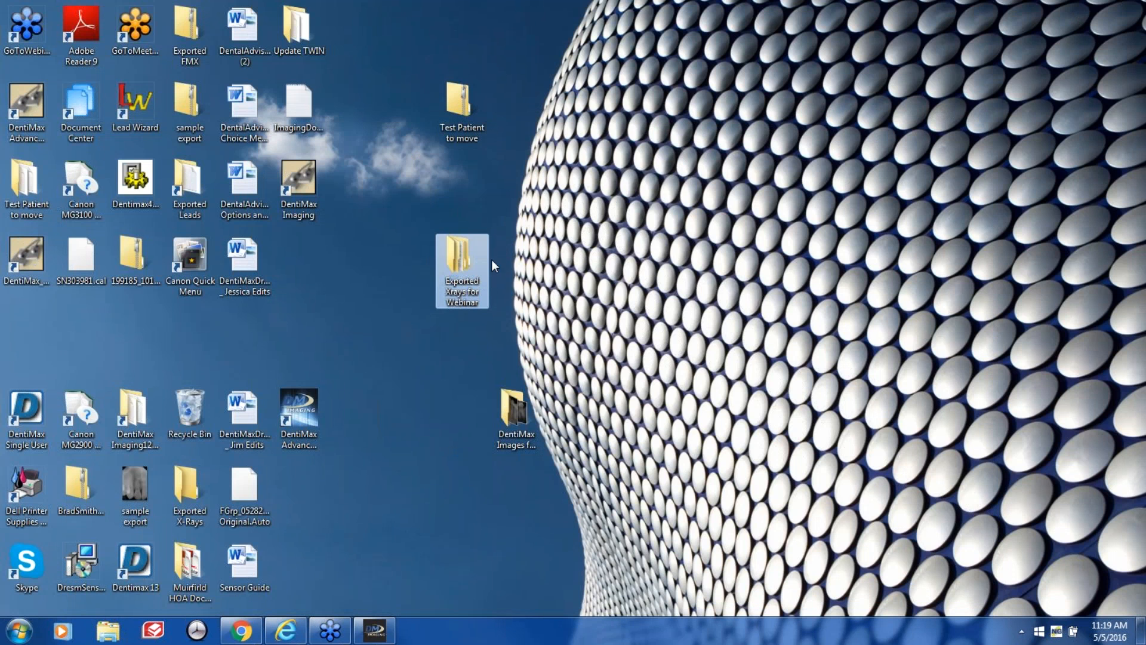
pyautogui.doubleClick(461, 263)
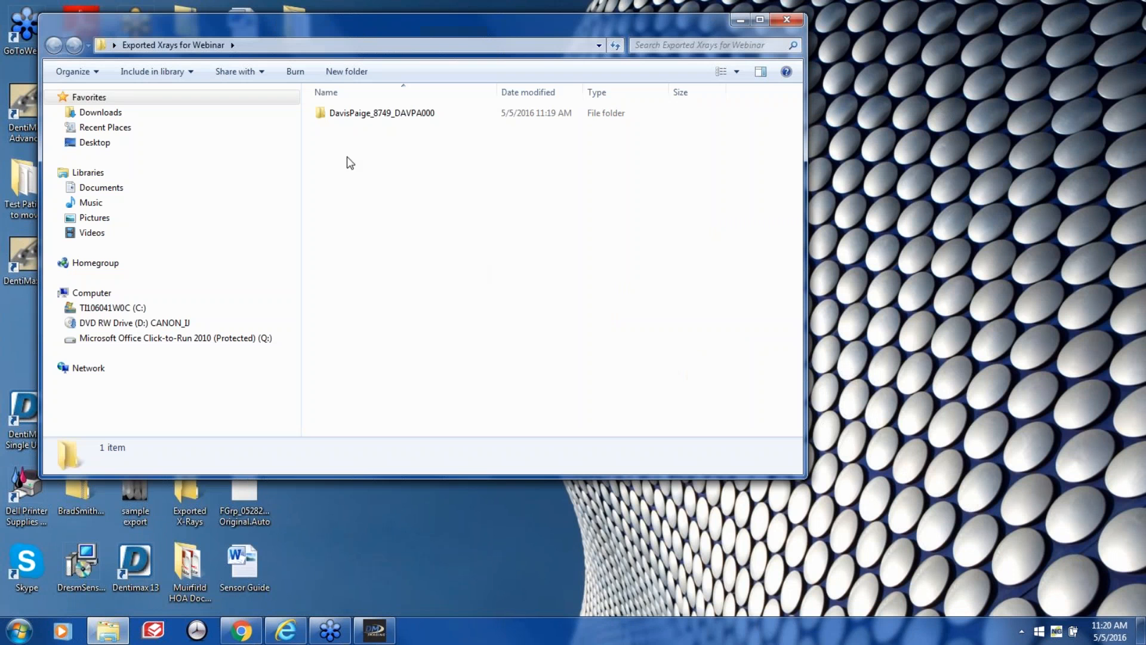
pyautogui.doubleClick(355, 116)
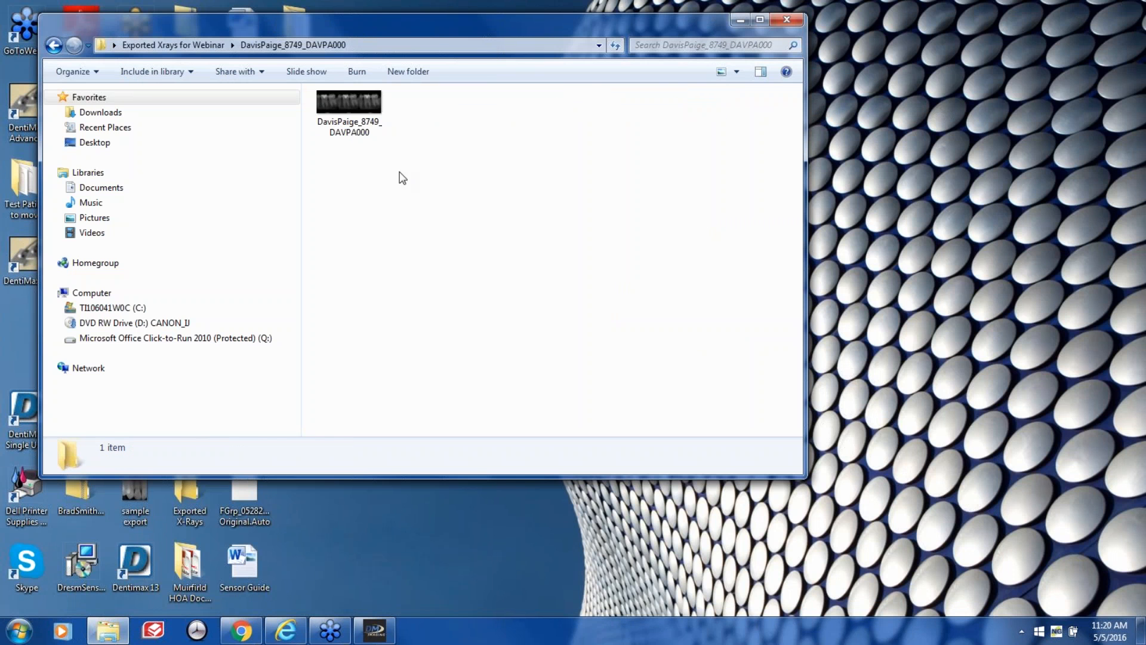
pyautogui.doubleClick(346, 113)
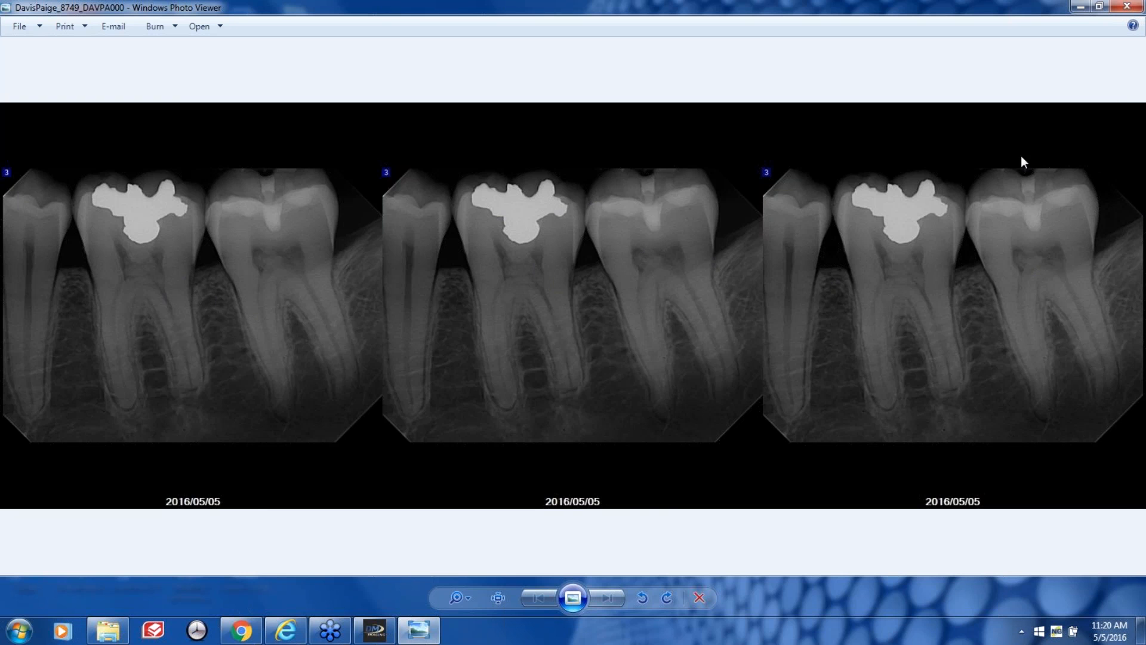
pyautogui.click(1127, 7)
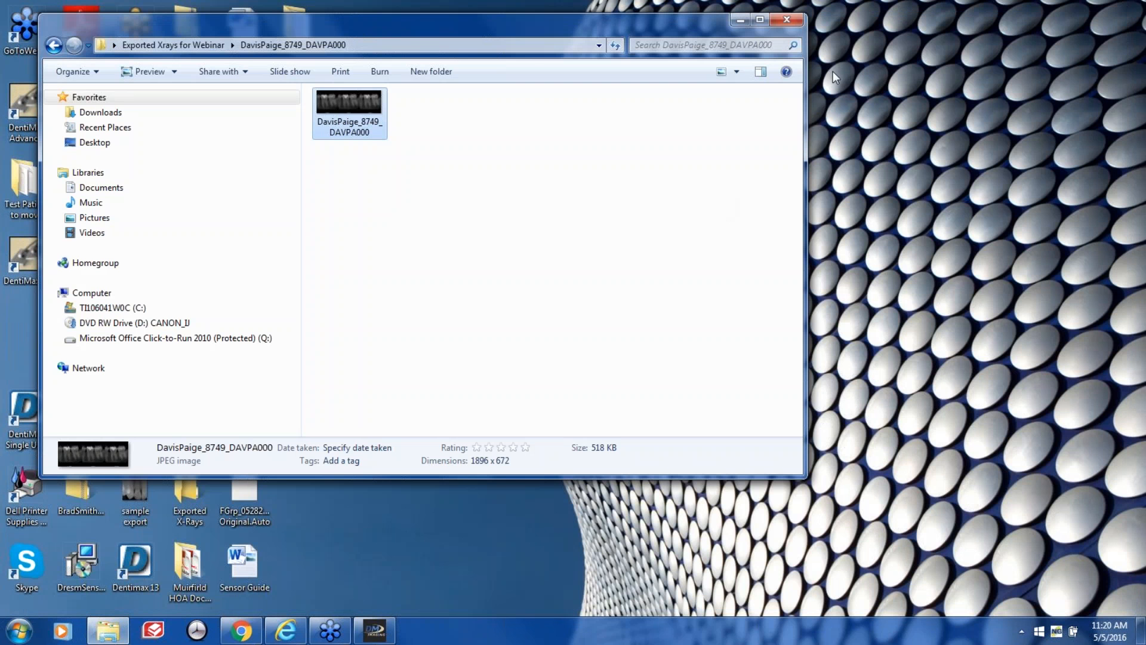
pyautogui.click(787, 20)
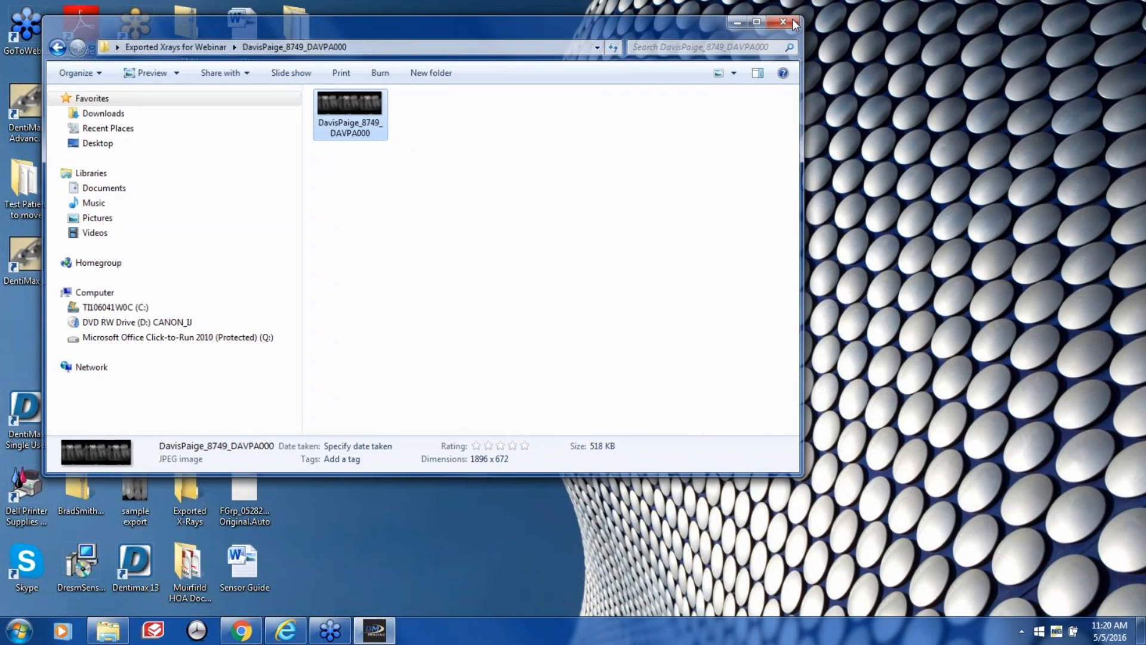
# Switch back to DentiMax Advanced Imaging, and choose the File command "Auto Export -> Webinar auto Export" for a new toolbar button.
pyautogui.click(378, 634)
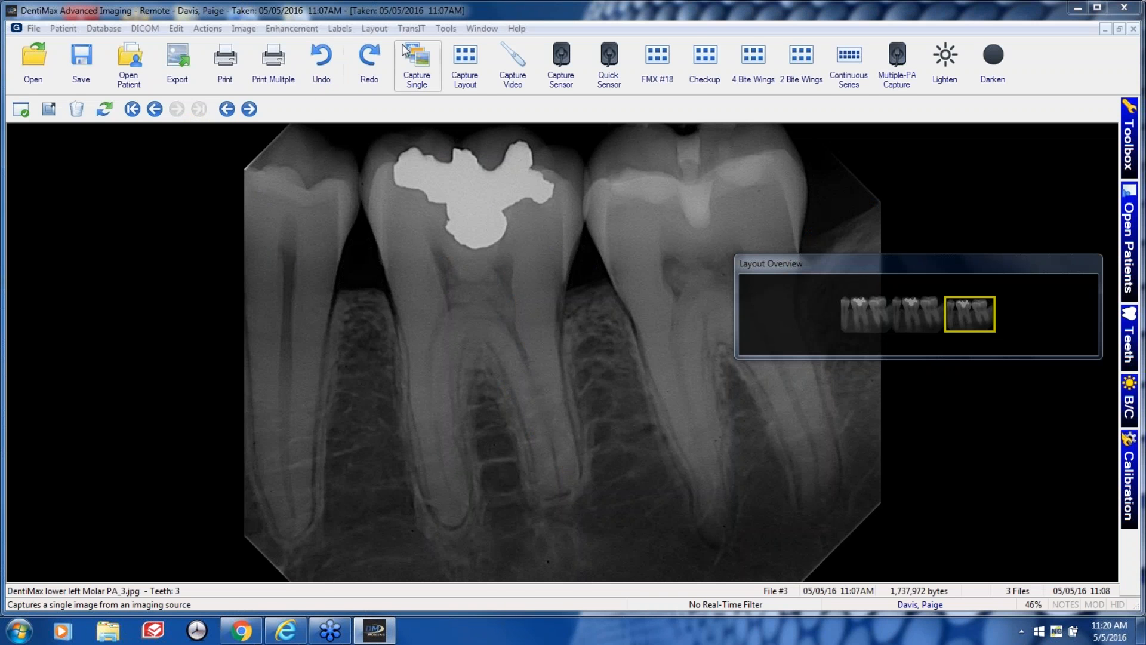
pyautogui.click(444, 29)
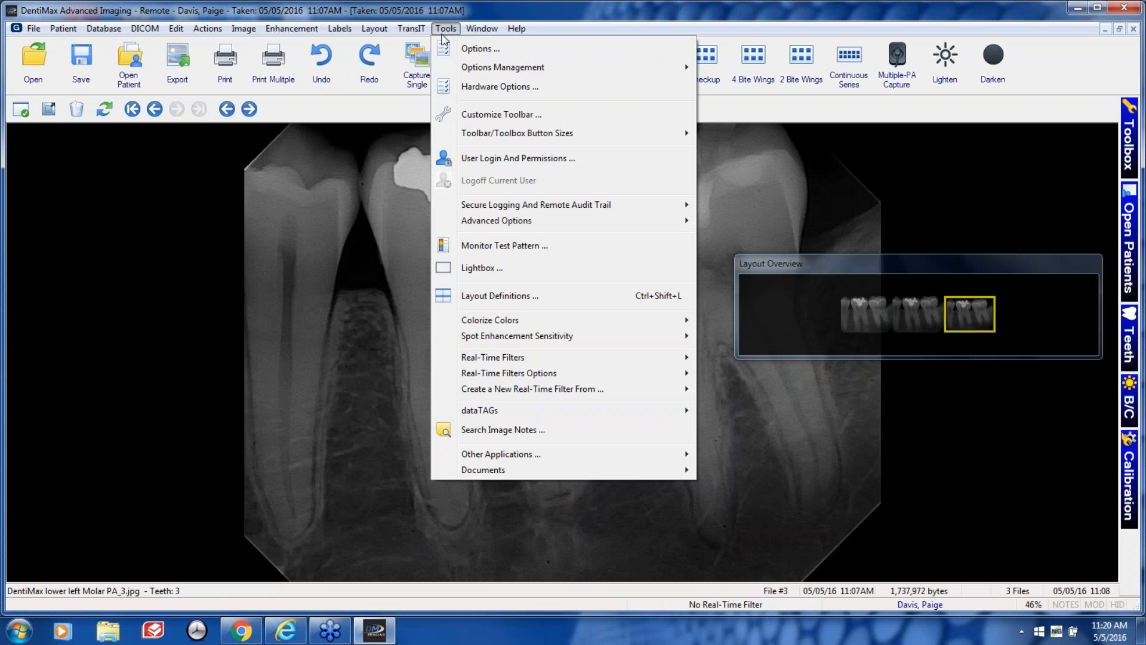
pyautogui.click(507, 114)
pyautogui.click(711, 122)
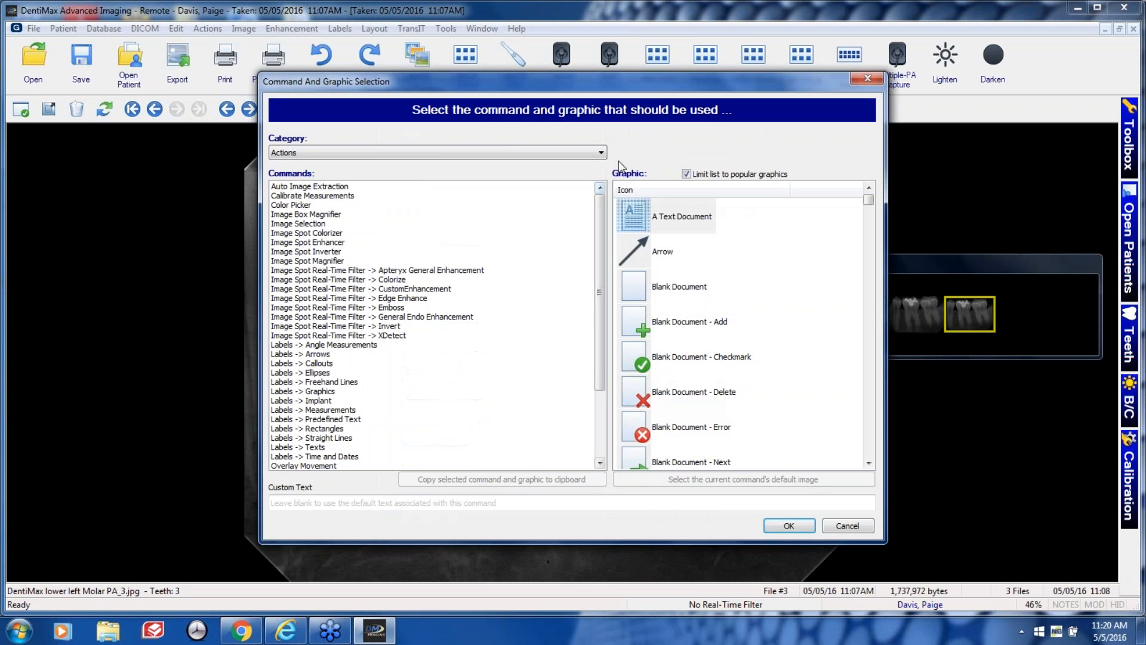
pyautogui.click(600, 152)
pyautogui.click(296, 212)
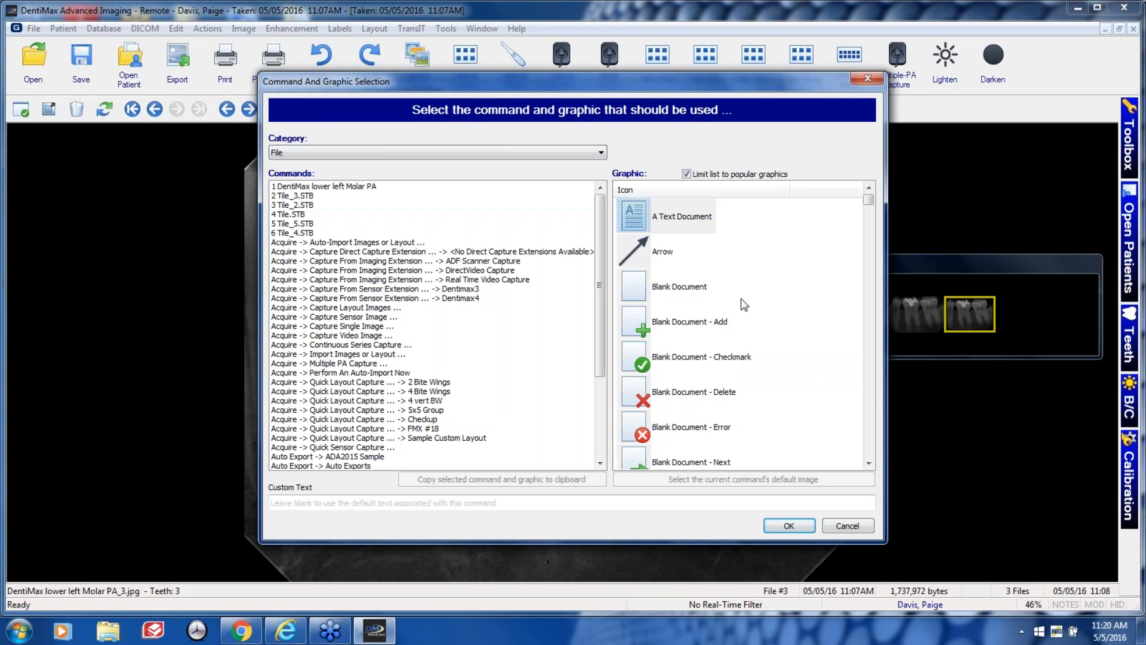
pyautogui.scroll(-3, 601, 249)
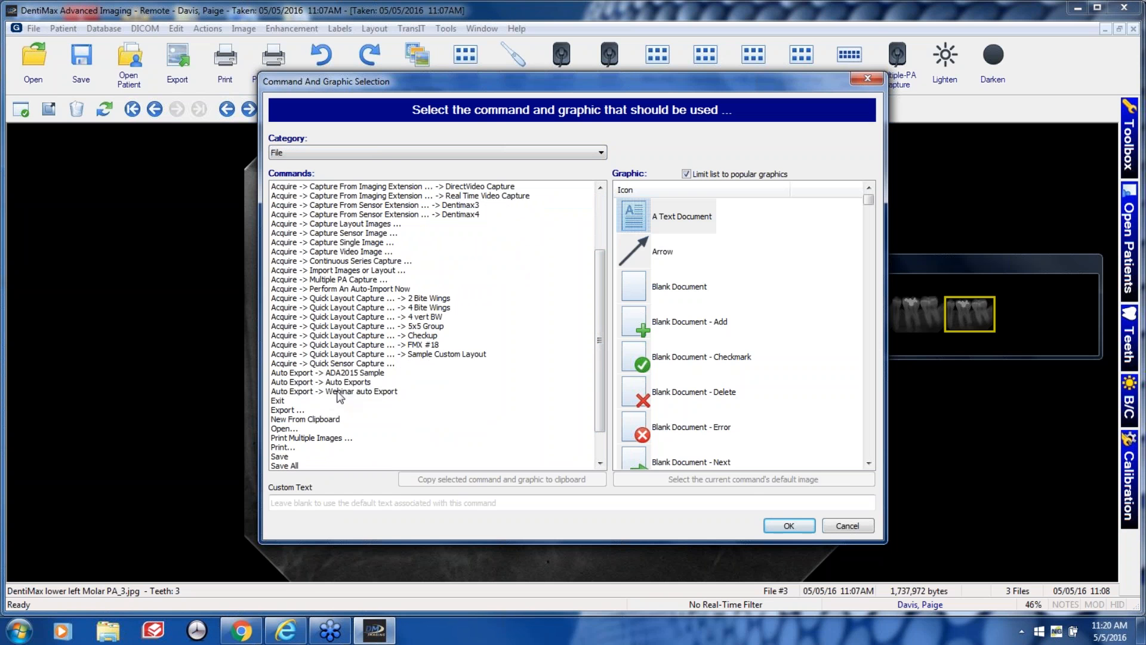
pyautogui.click(338, 391)
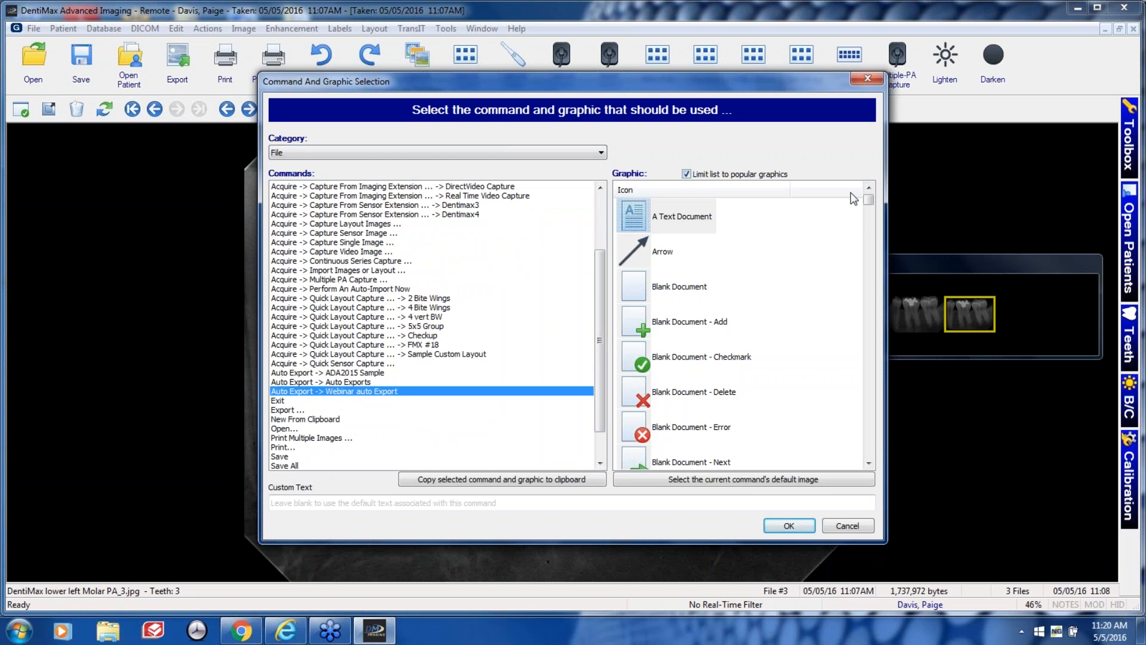
# Give the new toolbar button the Email graphic, and apply the toolbar customization.
pyautogui.moveTo(869, 201); pyautogui.dragTo(859, 258)
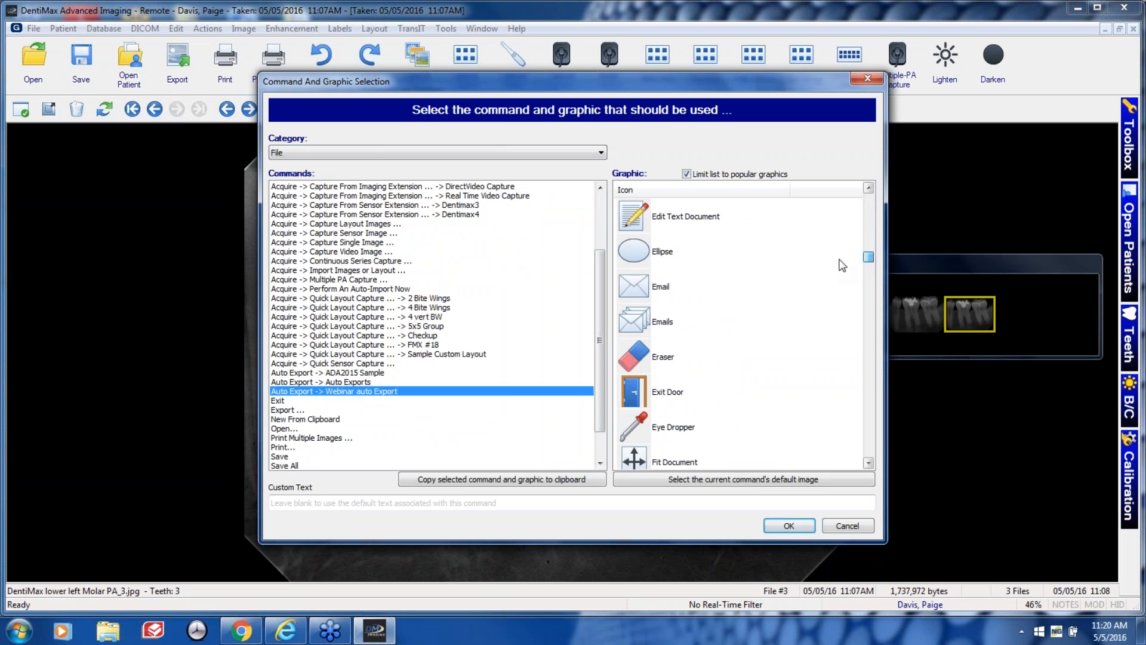
pyautogui.click(644, 291)
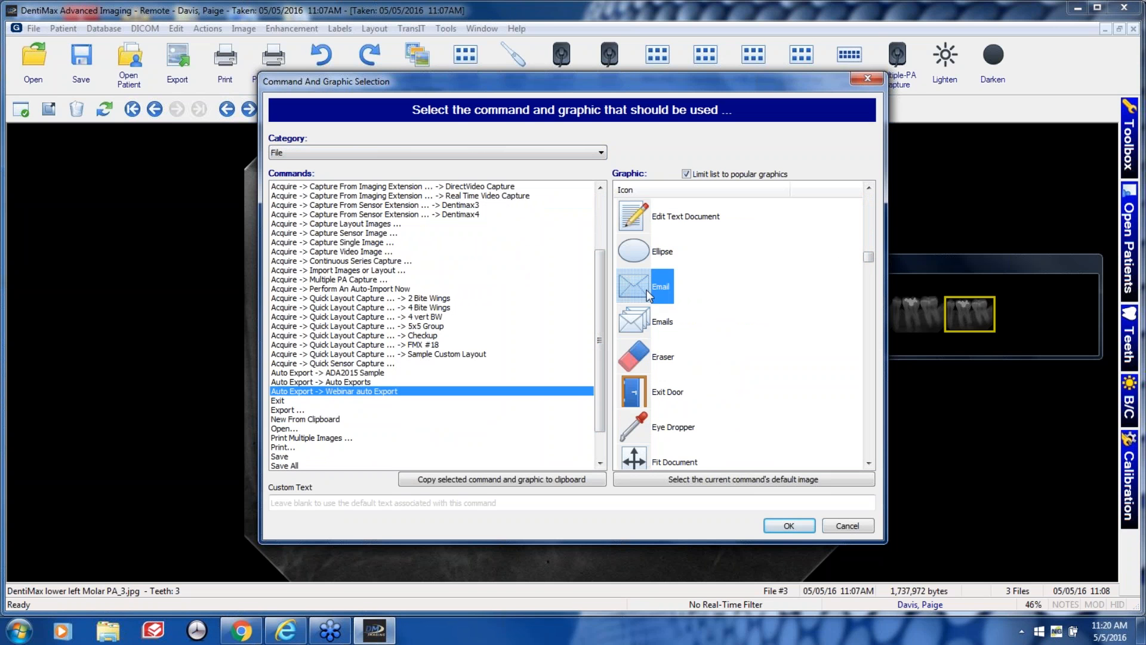
pyautogui.click(787, 528)
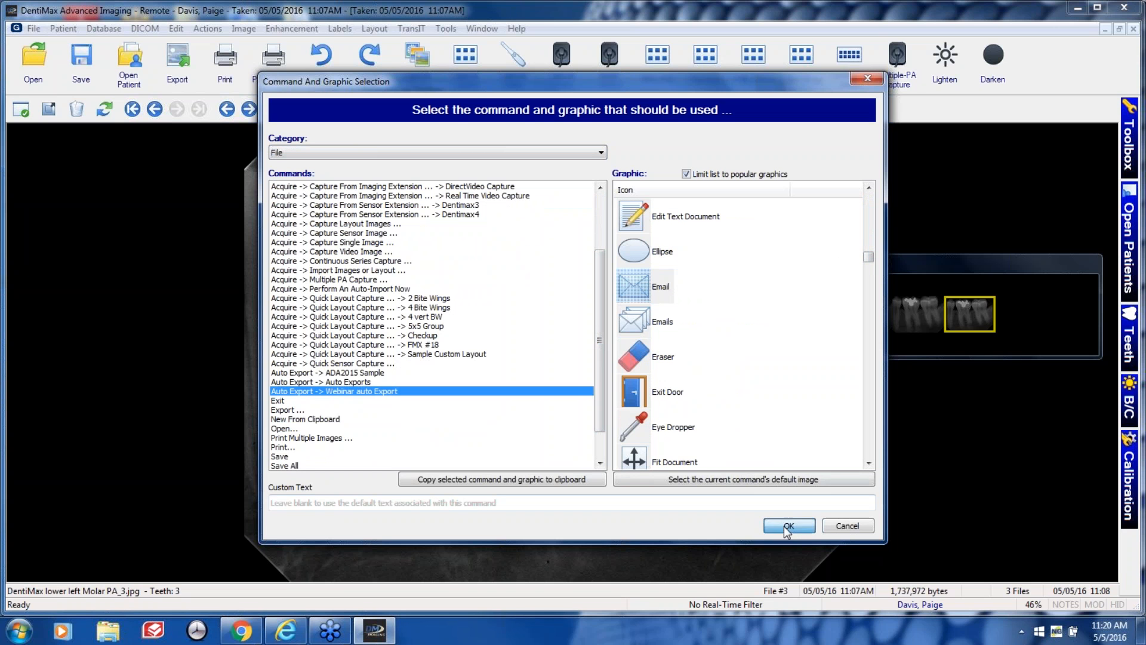
pyautogui.click(682, 517)
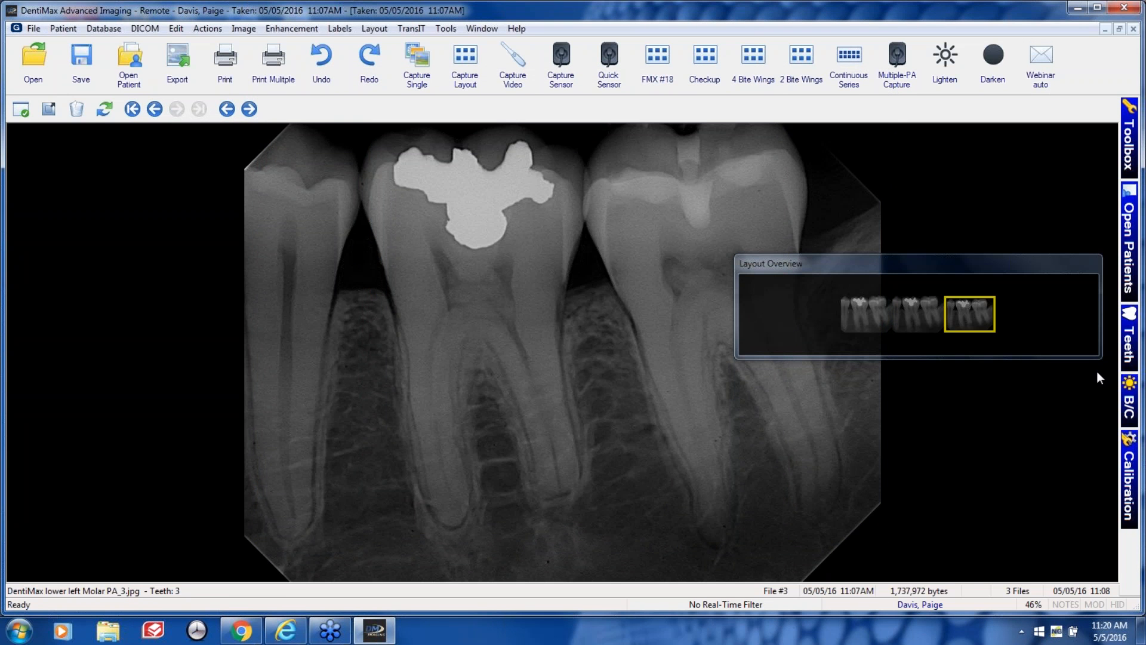
# Display the patient's images for all teeth and open the color photo of the front teeth.
pyautogui.moveTo(1109, 333)
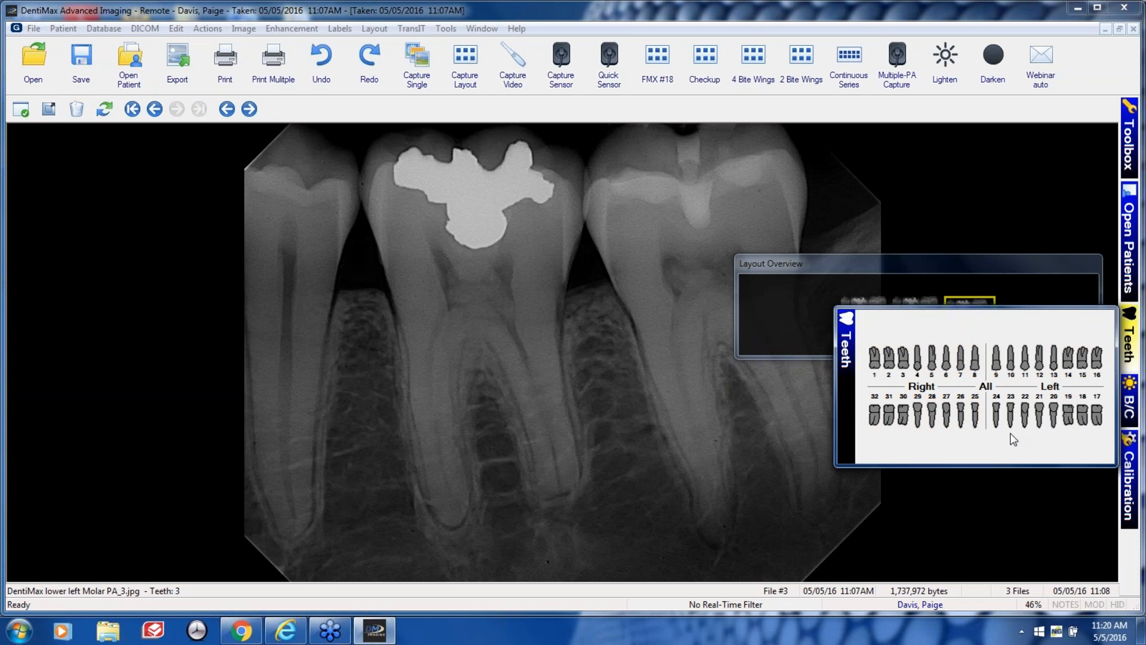
pyautogui.click(987, 386)
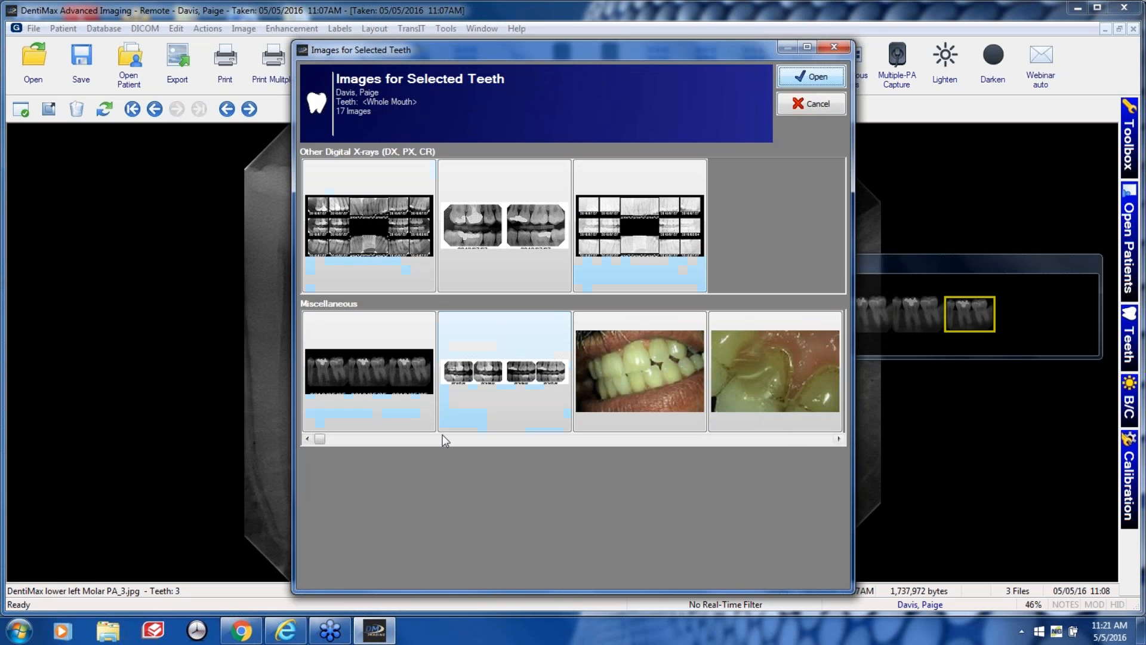
pyautogui.click(657, 361)
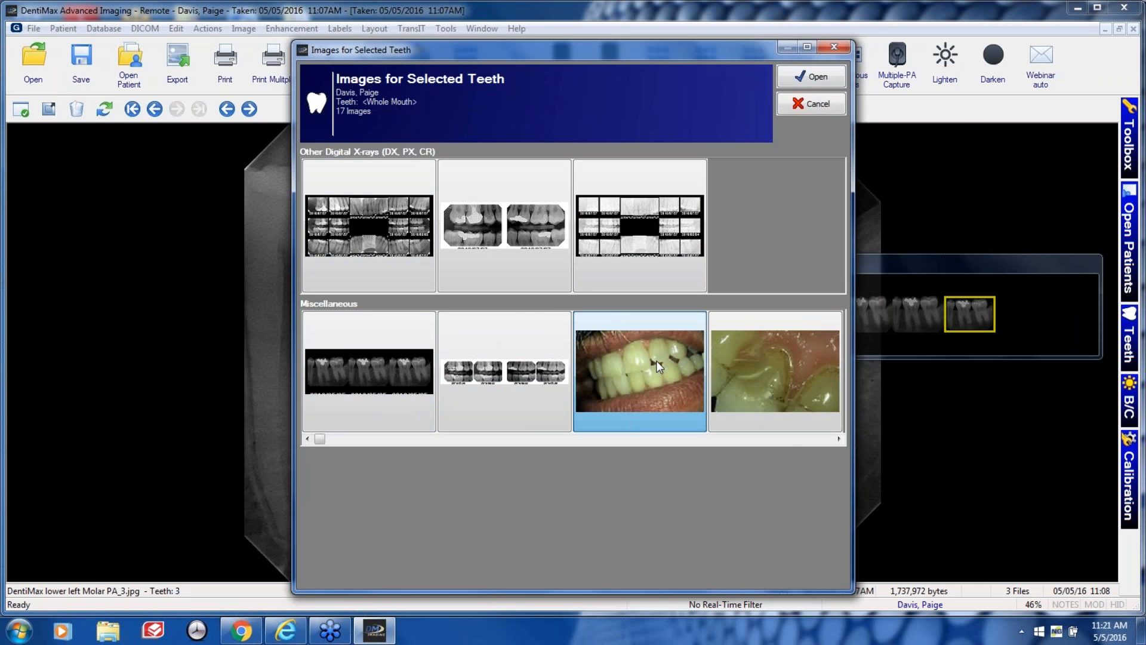
pyautogui.doubleClick(649, 366)
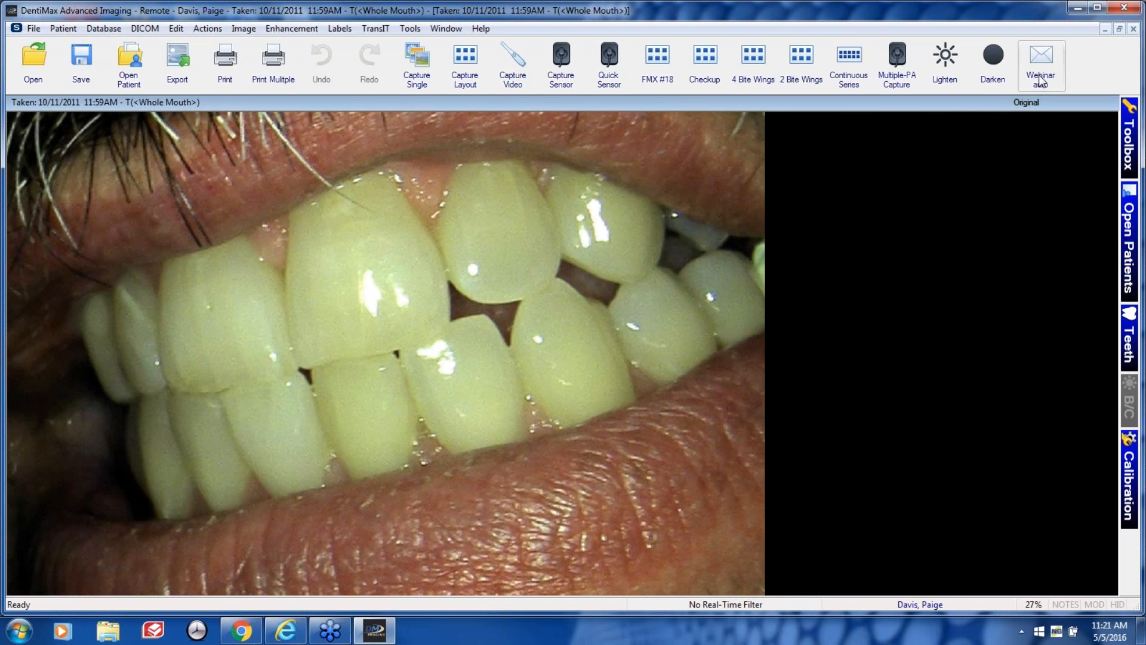
# Switch to the Windows desktop and view the exported images in the patient subfolder of "Exported Xrays for Webinar".
pyautogui.click(1075, 12)
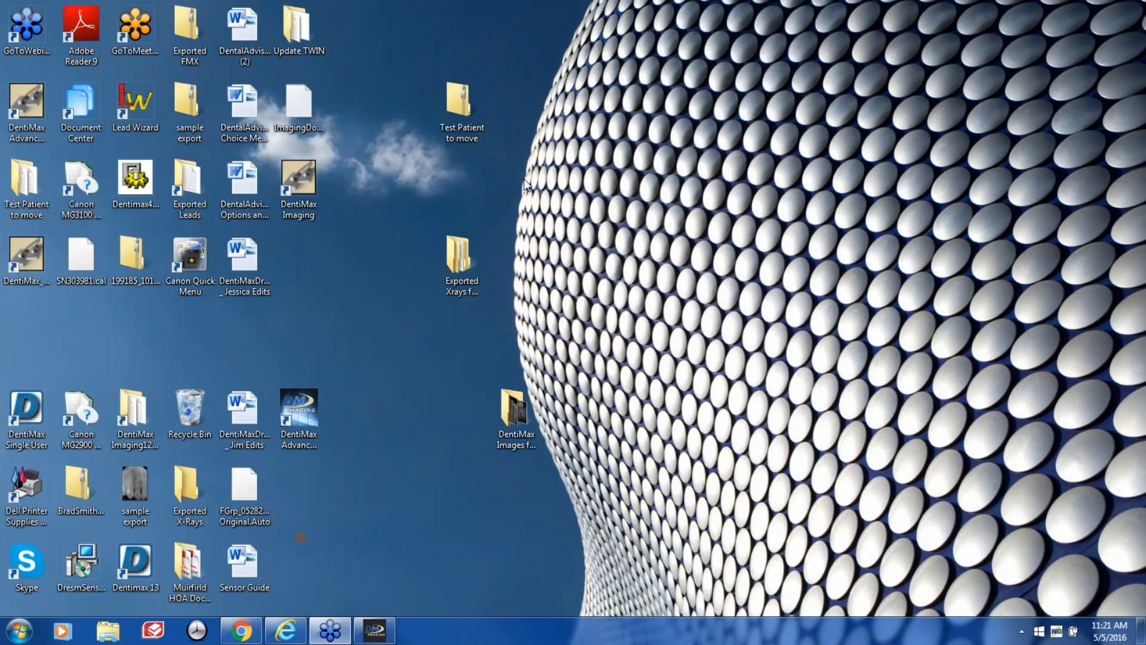
pyautogui.doubleClick(457, 261)
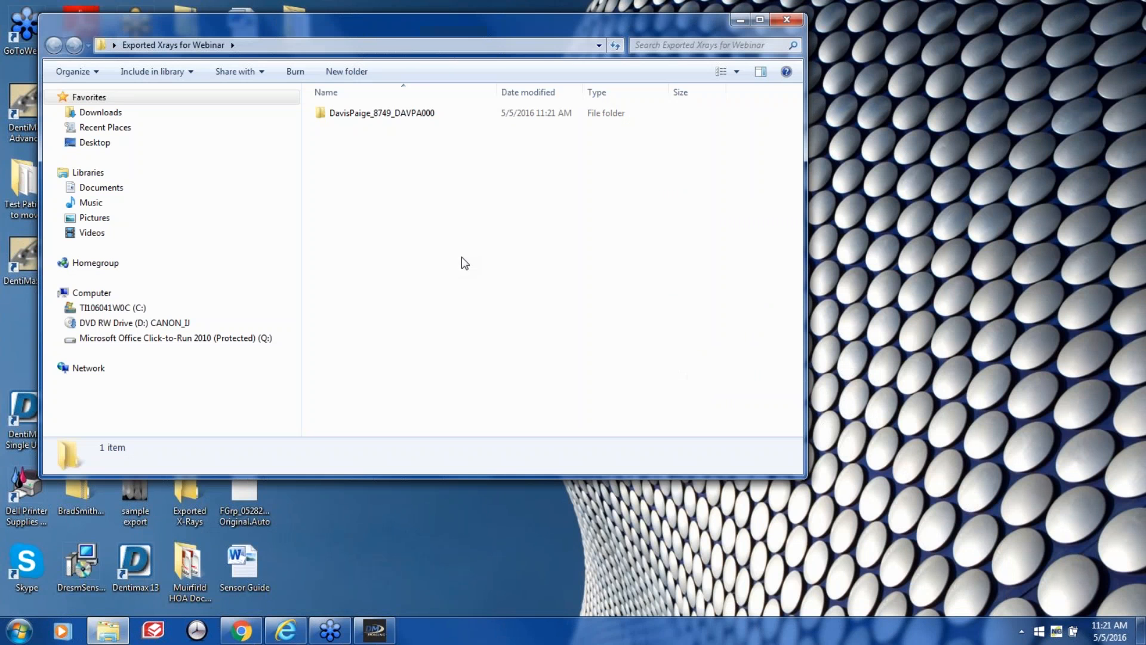
pyautogui.doubleClick(417, 133)
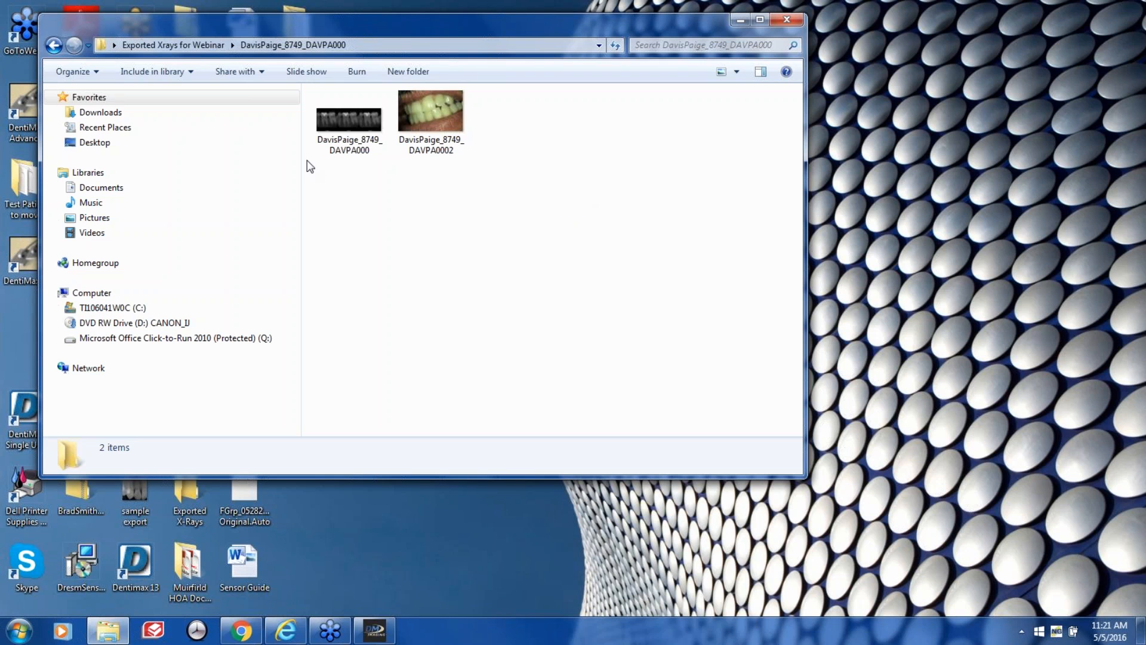
# Return to the "Exported Xrays for Webinar" folder and move the patient subfolder to the Recycle Bin.
pyautogui.click(53, 46)
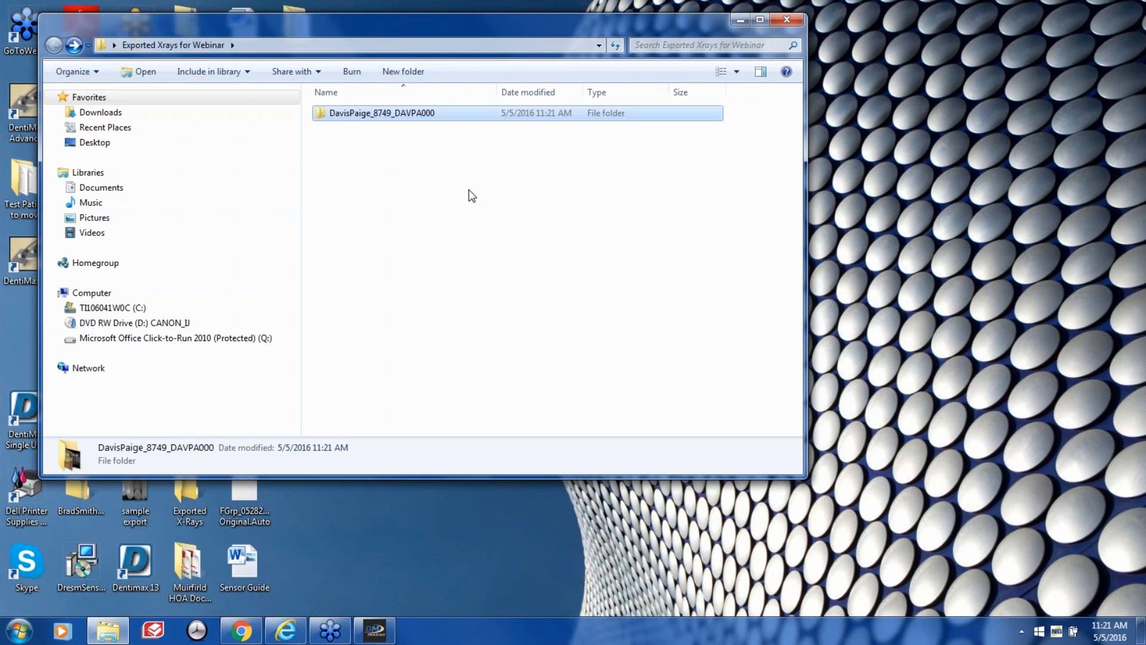
pyautogui.press('Delete')
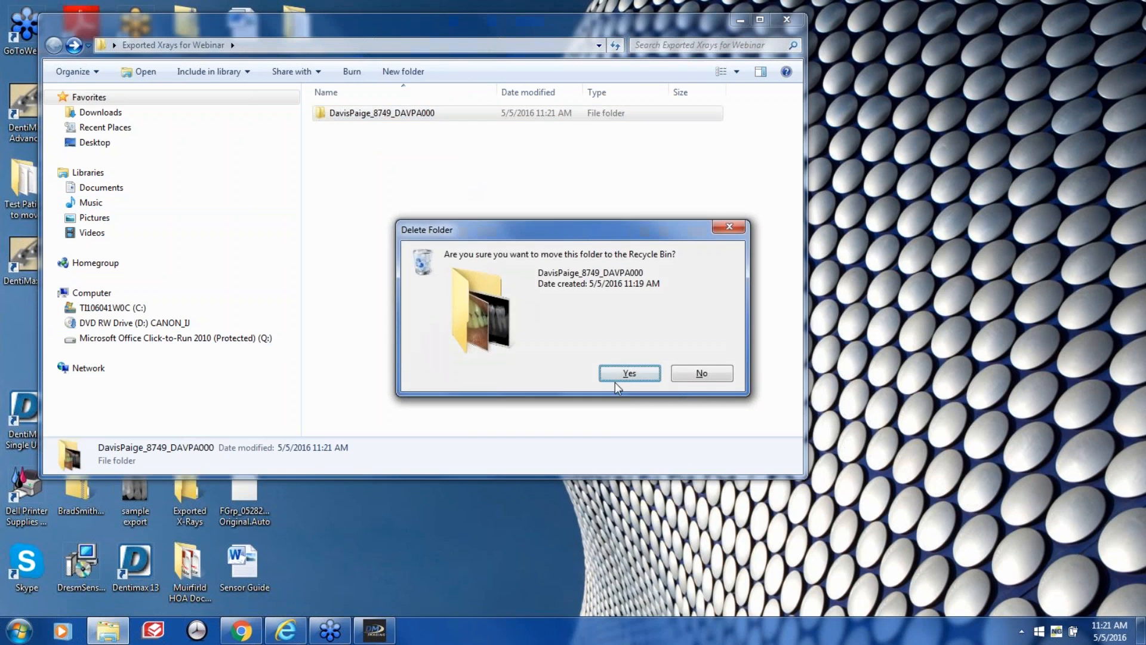
pyautogui.click(626, 374)
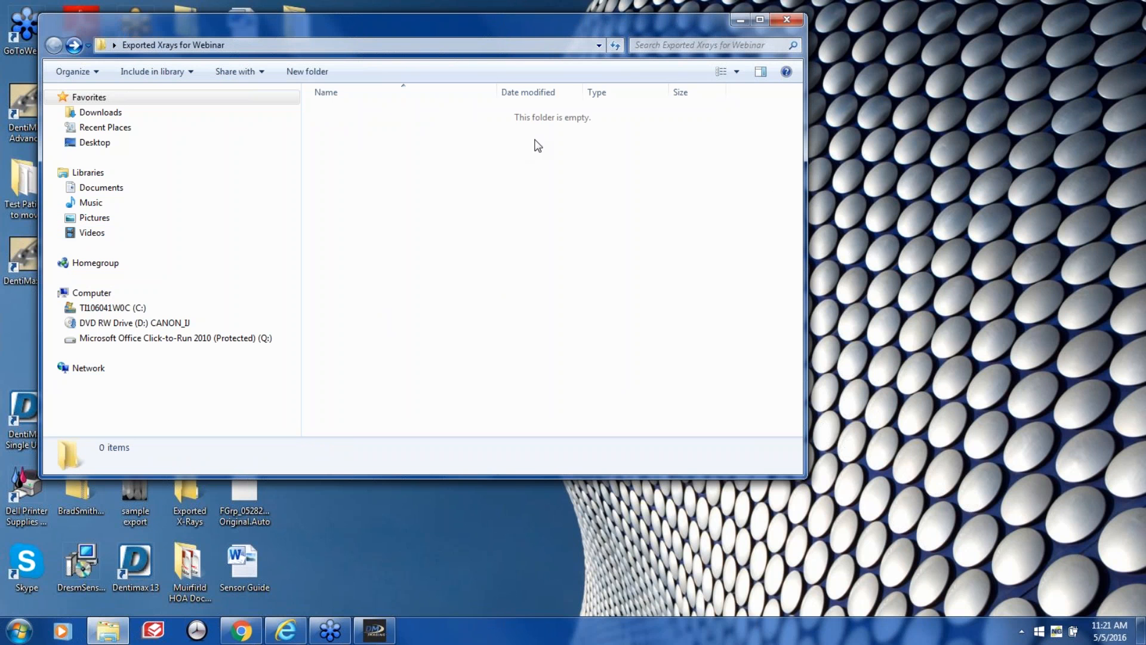
# Close the folder window, switch back to DentiMax Advanced Imaging, and close the front teeth photo.
pyautogui.click(787, 19)
pyautogui.click(376, 630)
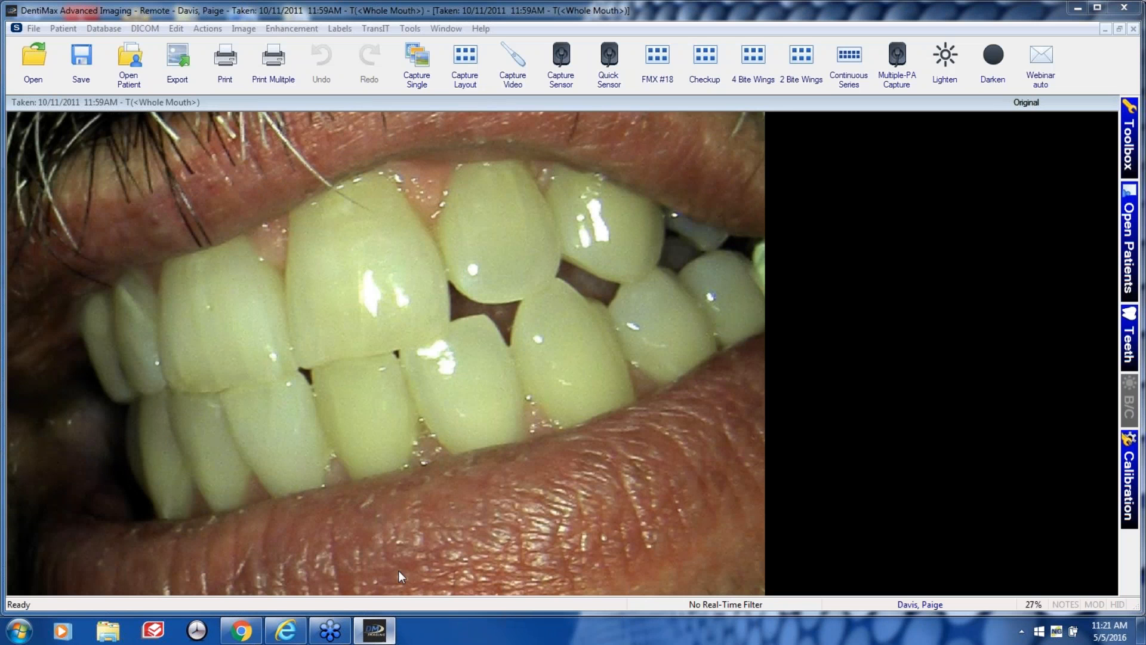
pyautogui.click(1132, 30)
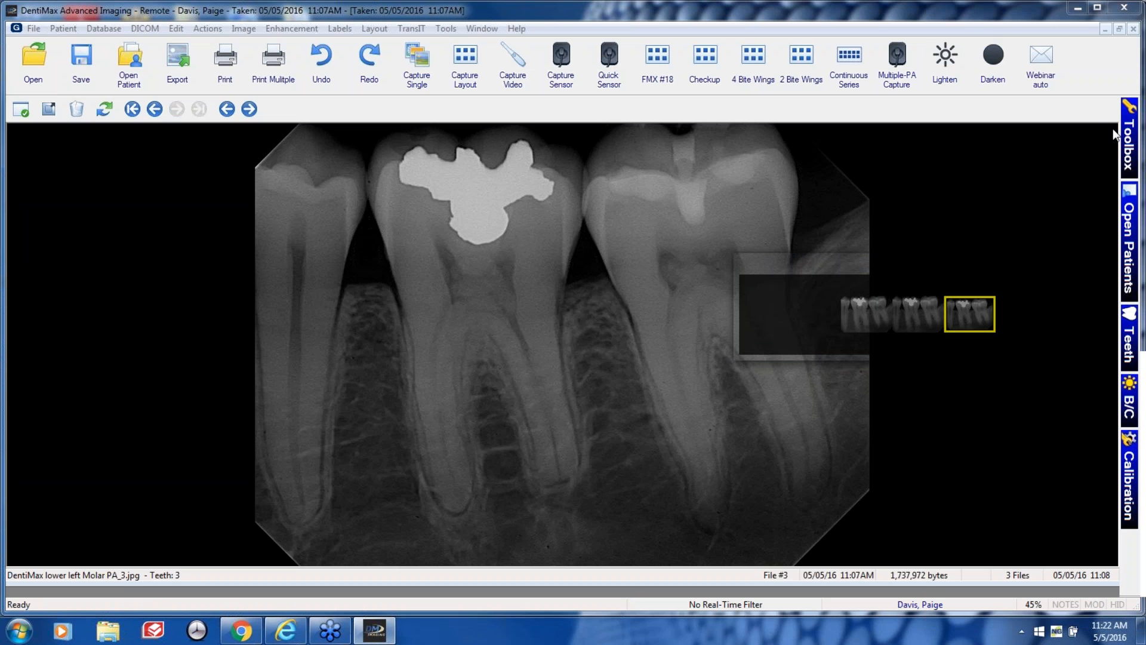
# Replace Flip Horizontally in the Toolbox with the Enhancement command "Brightness/Contrast -> Gamma Correction", using the command's default graphic.
pyautogui.moveTo(1125, 132)
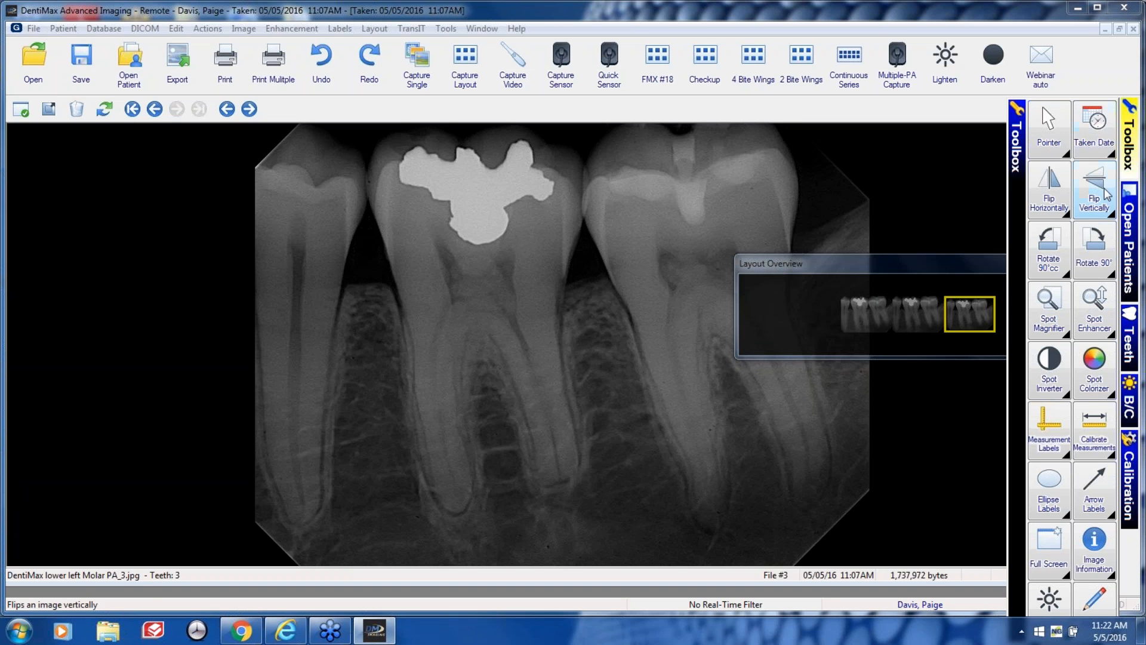
pyautogui.click(1045, 195)
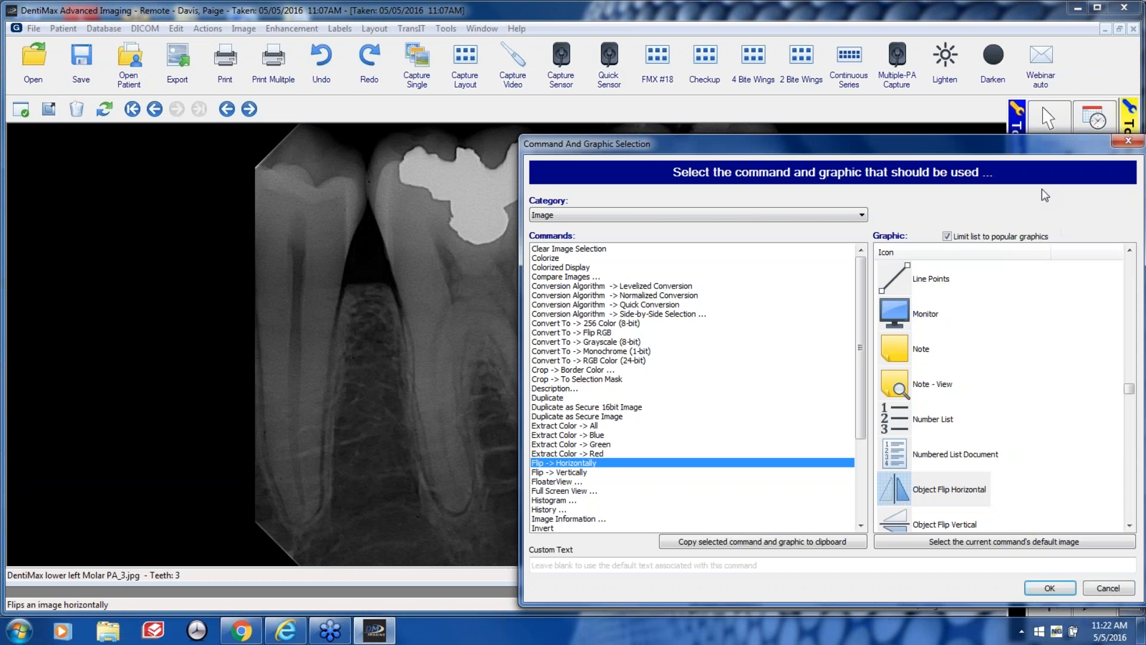
pyautogui.moveTo(917, 151); pyautogui.dragTo(678, 79)
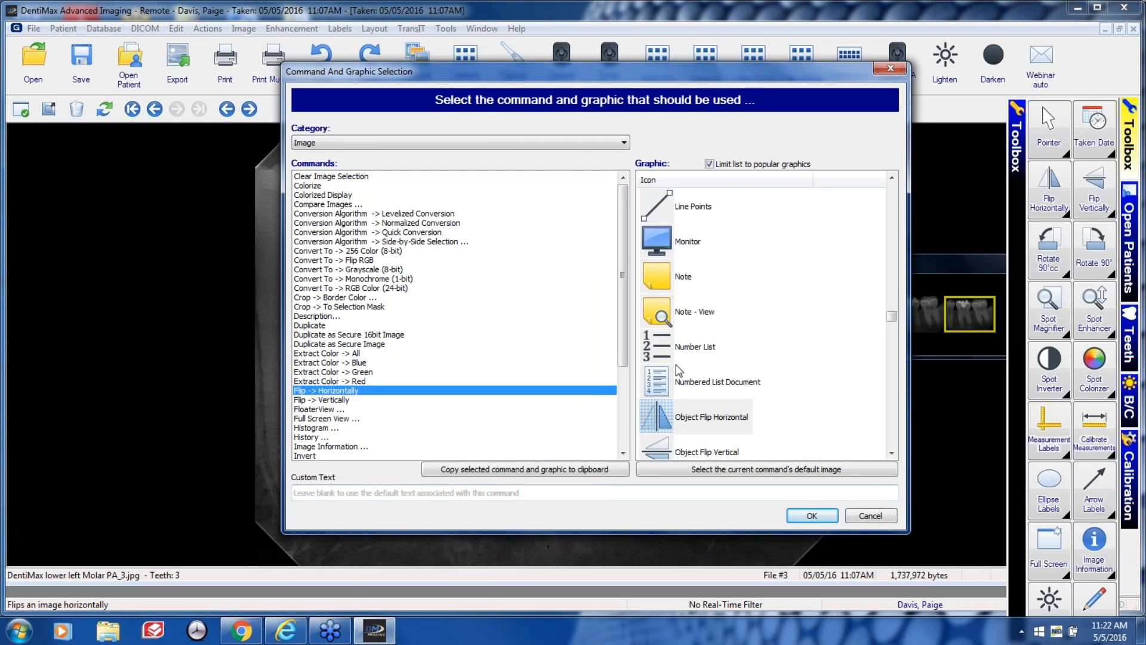
pyautogui.click(625, 143)
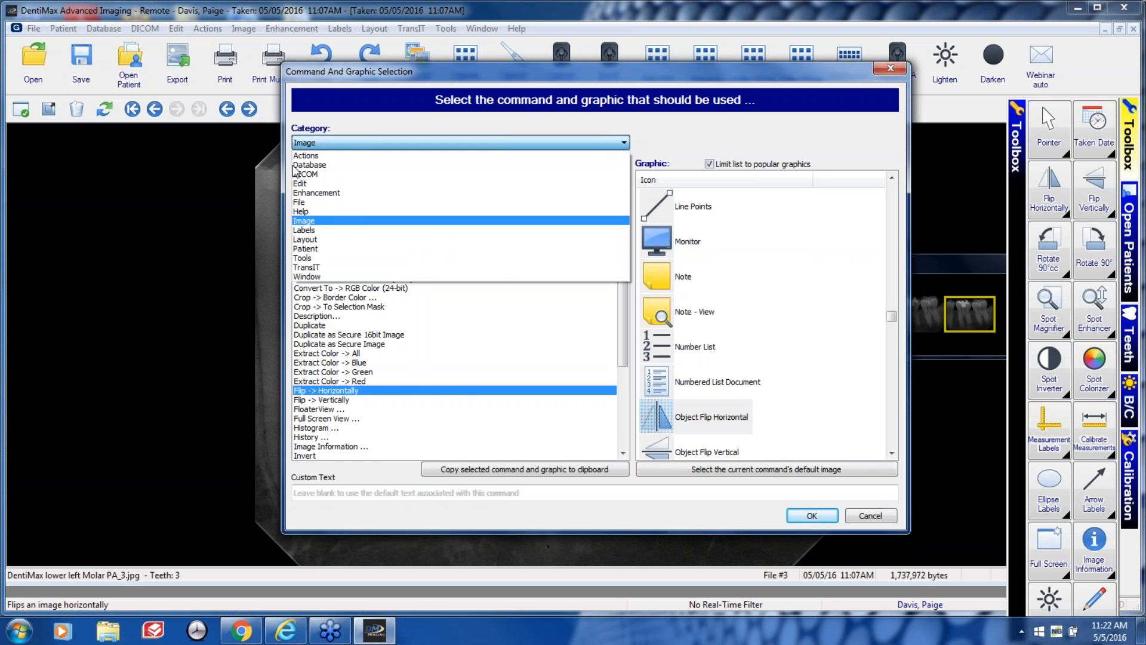
pyautogui.click(345, 201)
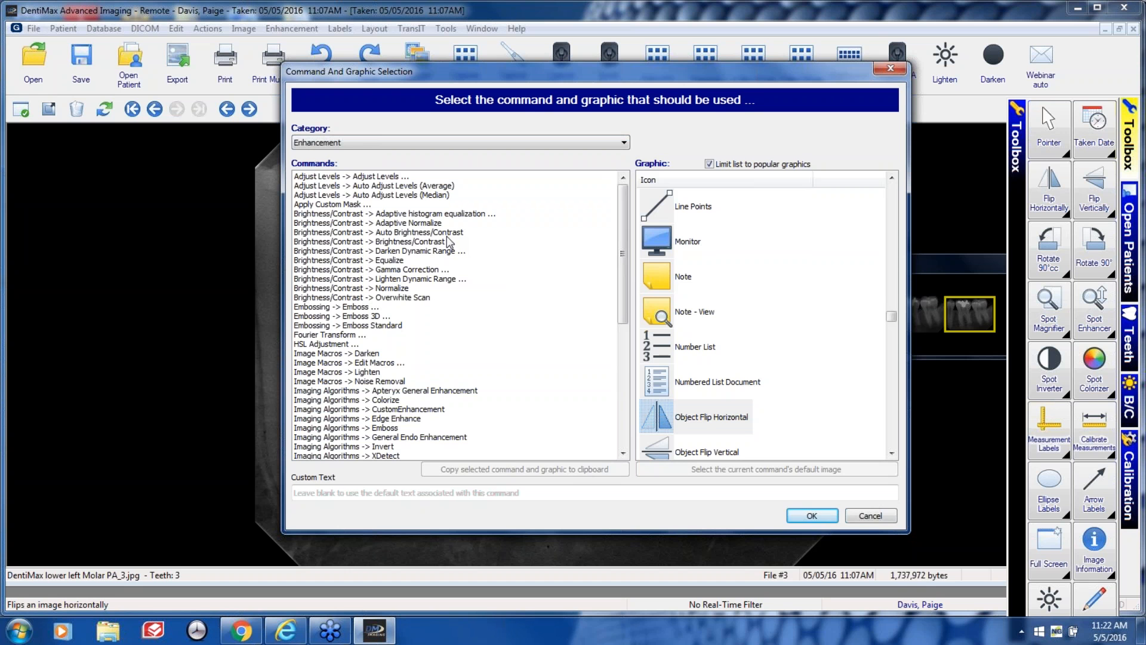
pyautogui.moveTo(623, 277)
pyautogui.mouseDown()
pyautogui.moveTo(613, 412)
pyautogui.moveTo(633, 258)
pyautogui.mouseUp()
pyautogui.click(386, 270)
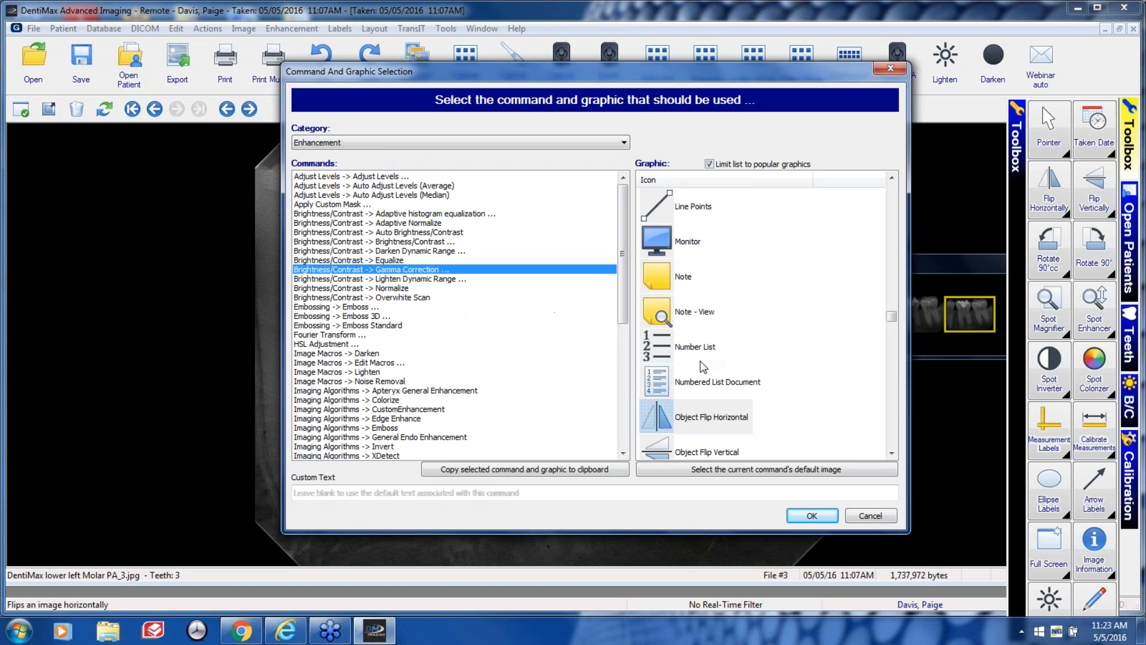
pyautogui.click(791, 475)
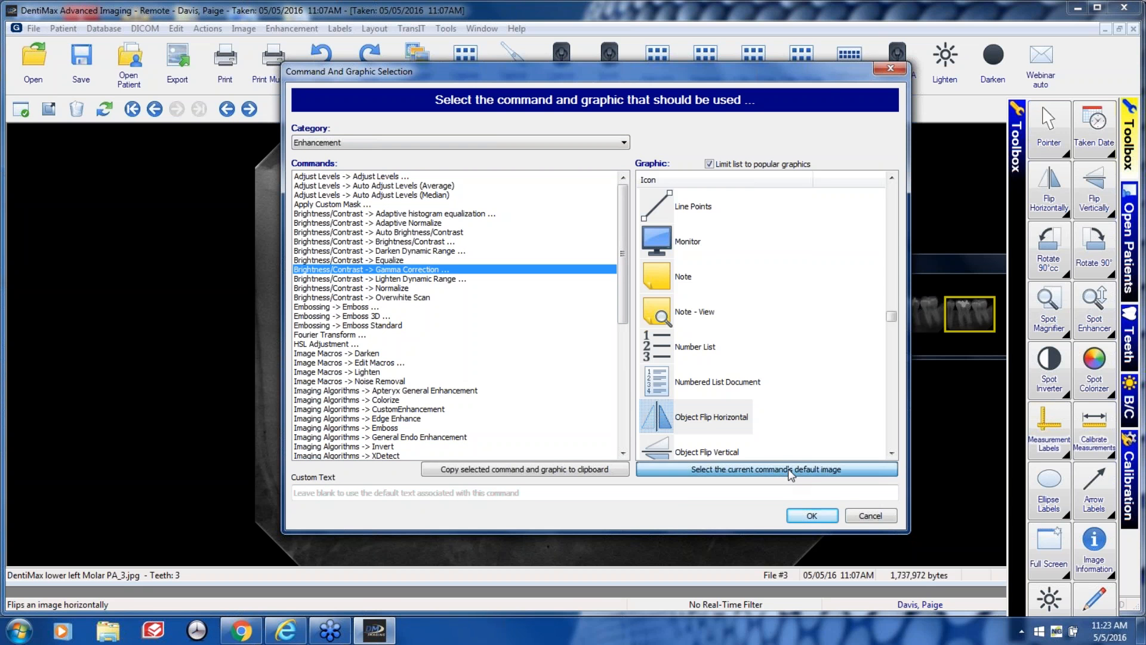
pyautogui.click(812, 515)
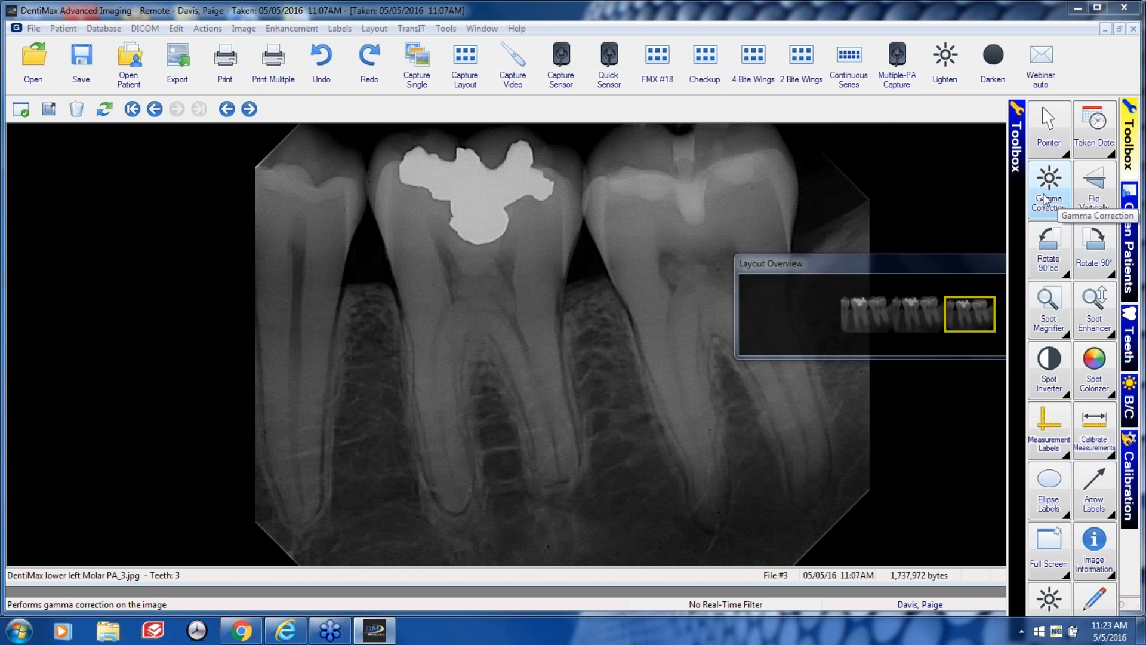
# Apply Gamma Correction with a gamma of 173 to the third X-ray of the layout.
pyautogui.click(1047, 201)
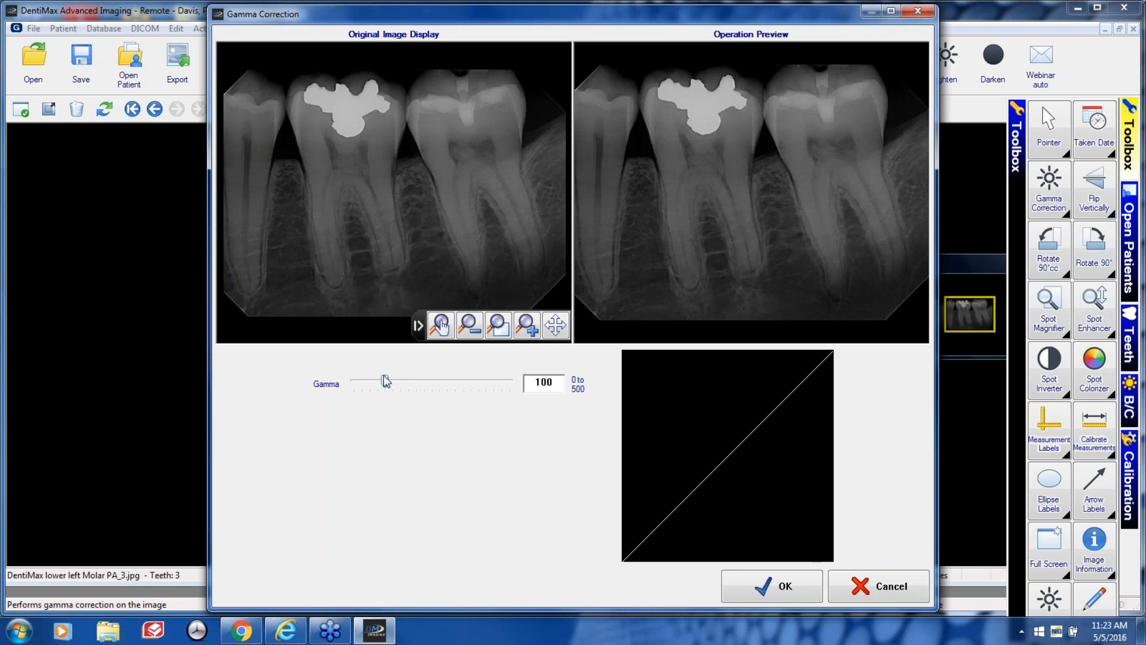
pyautogui.moveTo(386, 381)
pyautogui.mouseDown()
pyautogui.moveTo(401, 388)
pyautogui.moveTo(374, 386)
pyautogui.mouseUp()
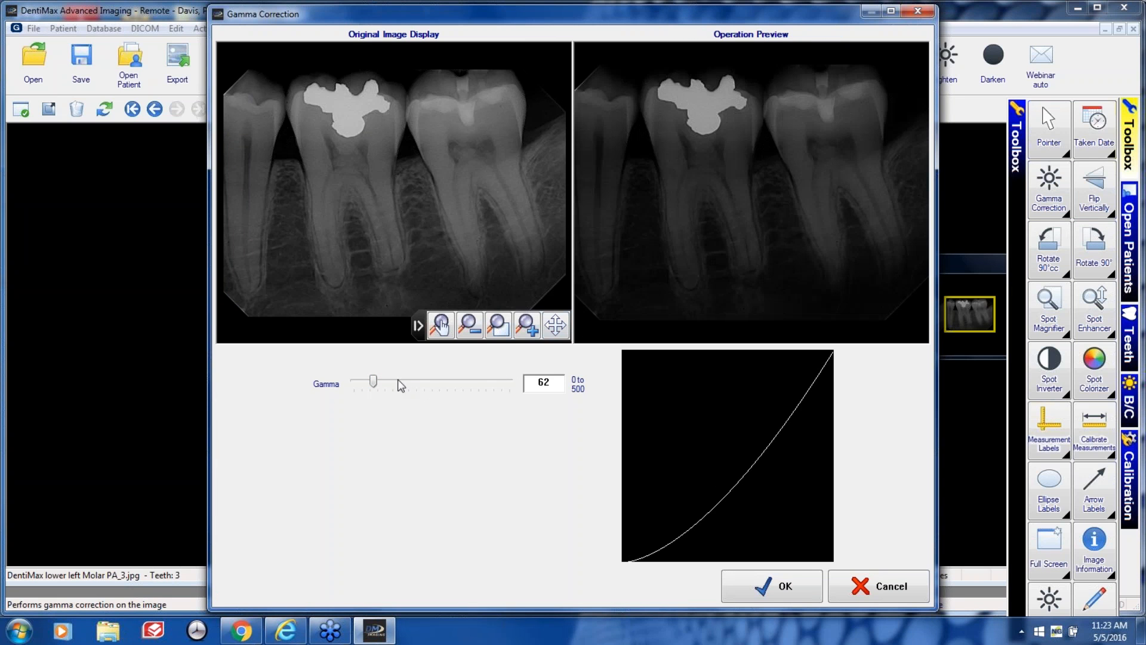
pyautogui.moveTo(375, 385); pyautogui.dragTo(398, 385)
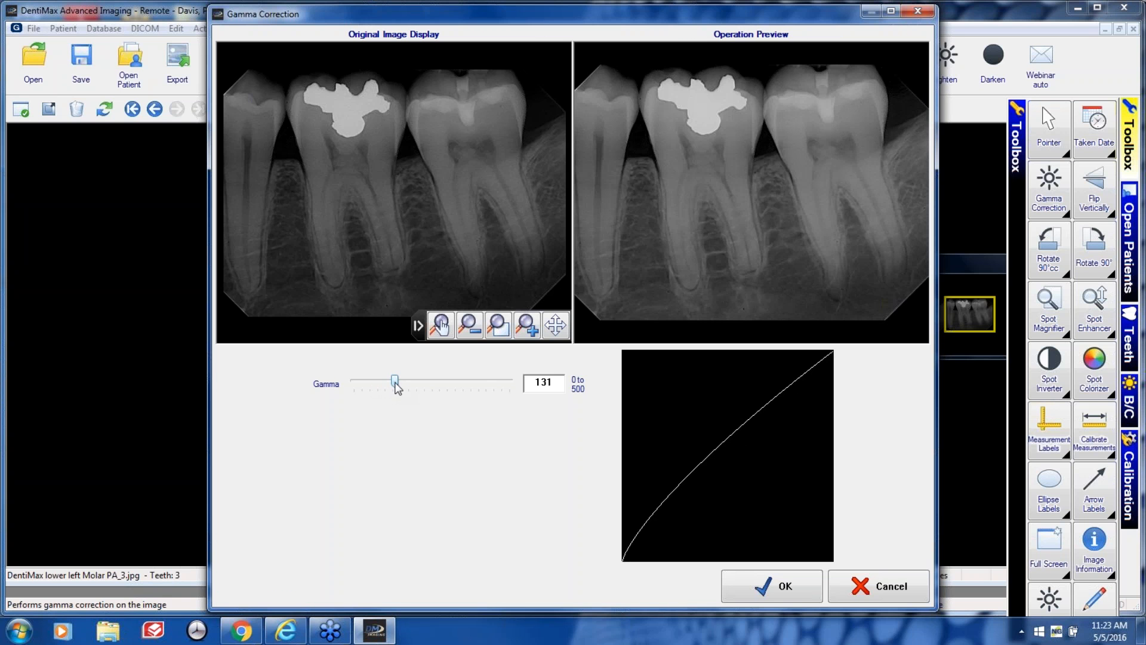
pyautogui.moveTo(397, 386); pyautogui.dragTo(409, 387)
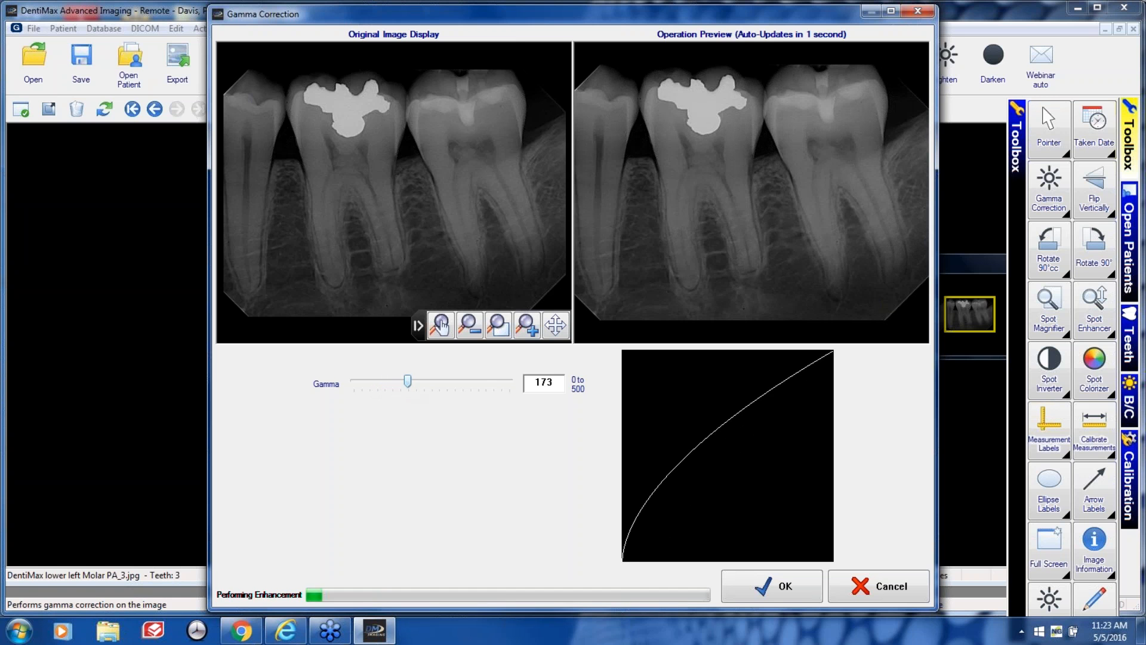
pyautogui.click(778, 586)
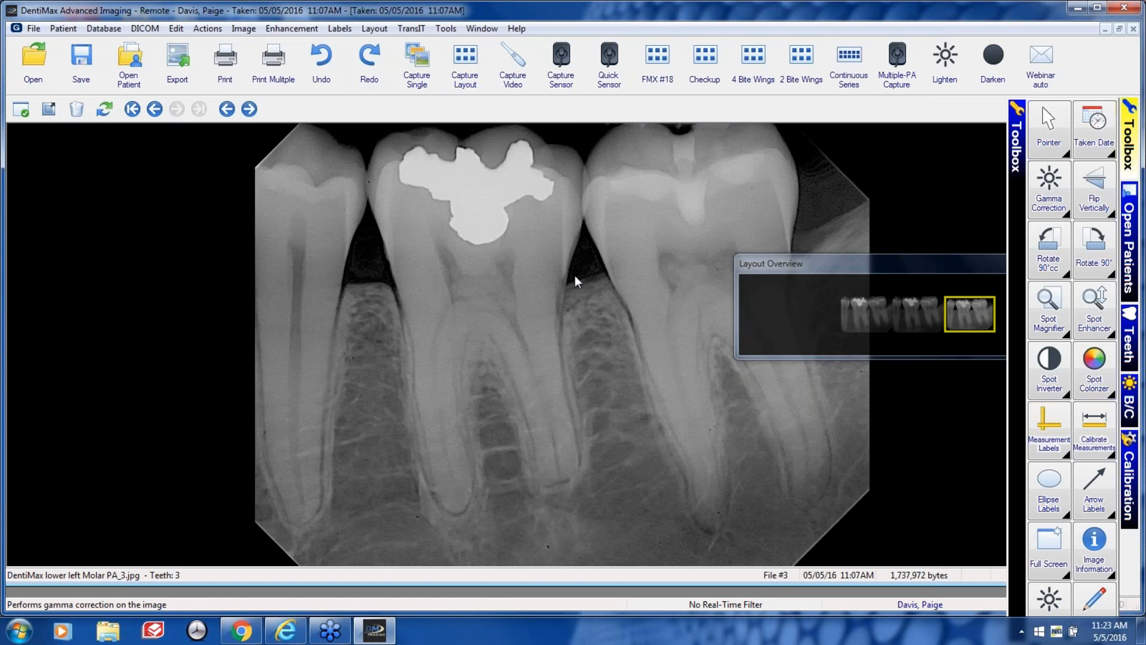
# Compare the gamma-corrected third X-ray with the second one by switching between them in the layout overview.
pyautogui.click(908, 315)
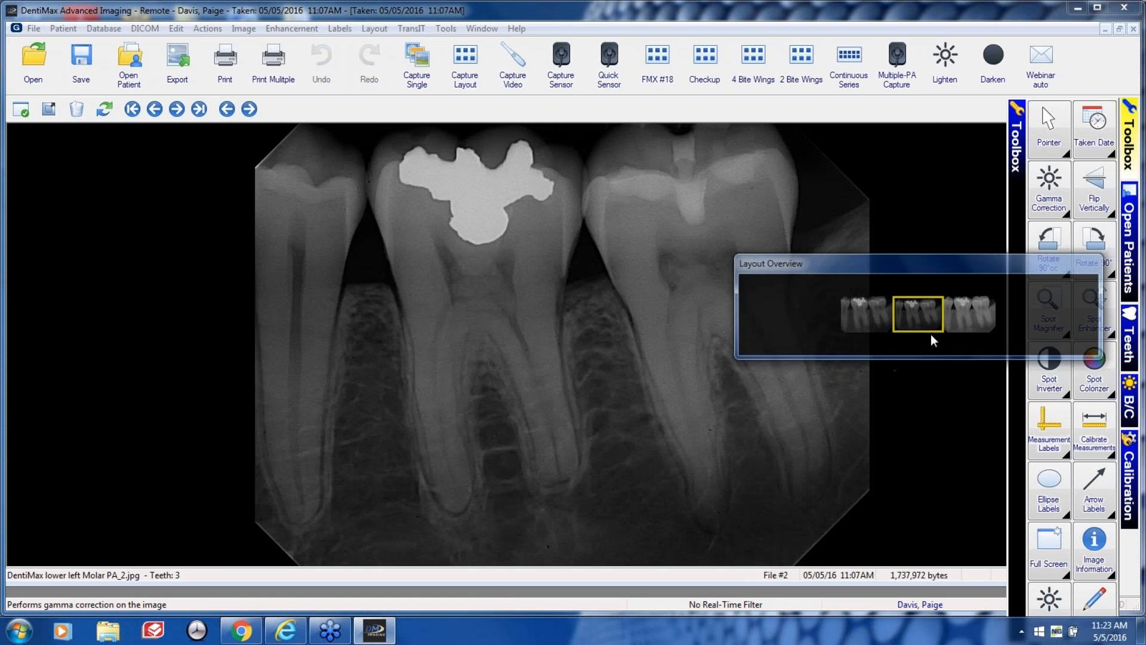
pyautogui.click(986, 317)
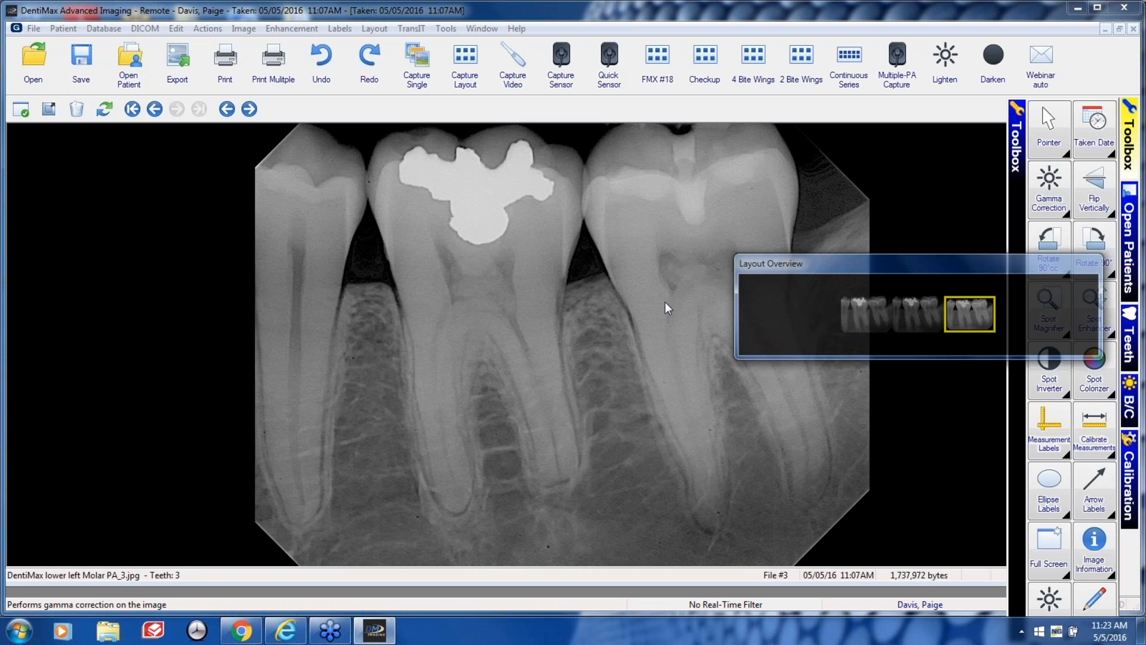
pyautogui.click(917, 308)
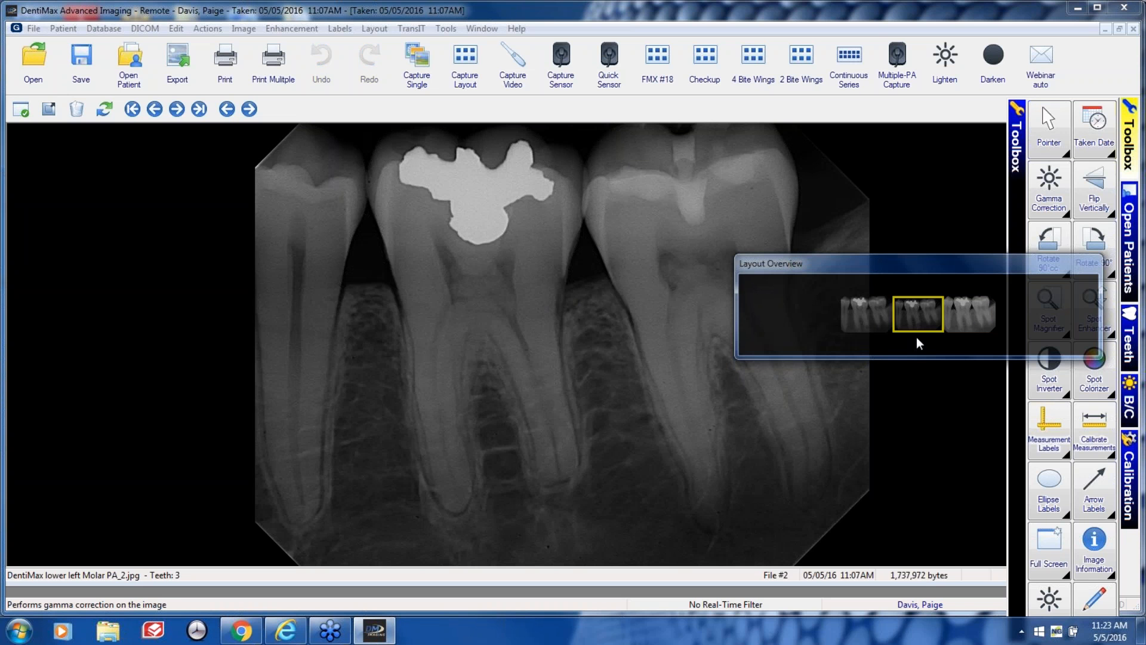
pyautogui.click(968, 321)
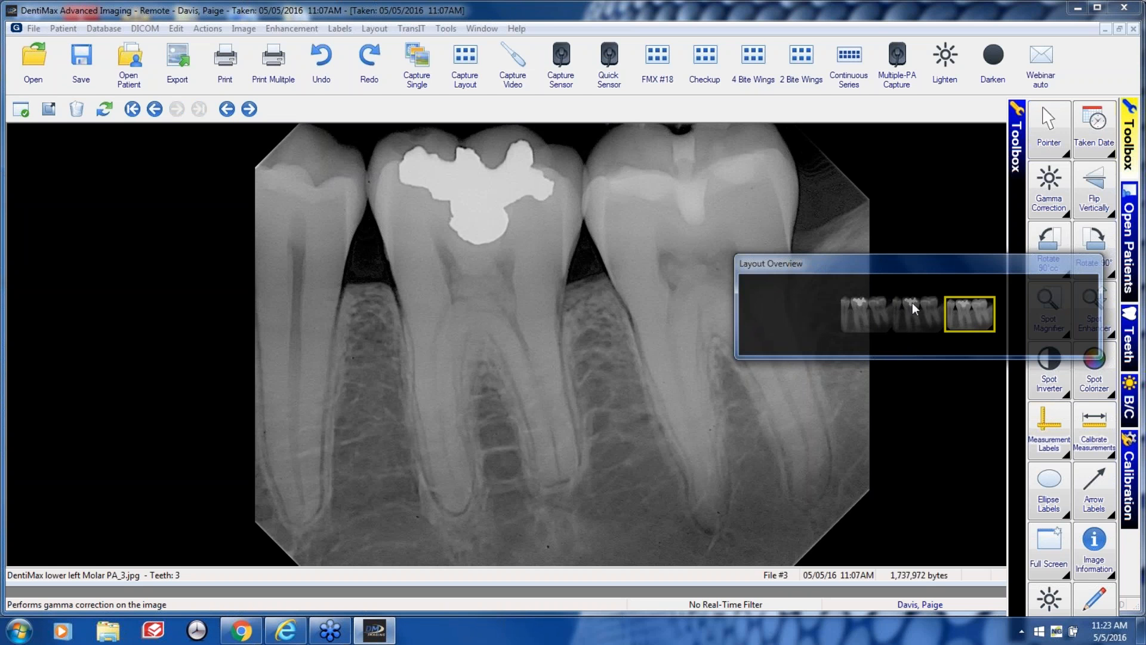
# Replace Flip Vertically in the Toolbox with the Image command Duplicate, using the command's default graphic.
pyautogui.rightClick(1094, 190)
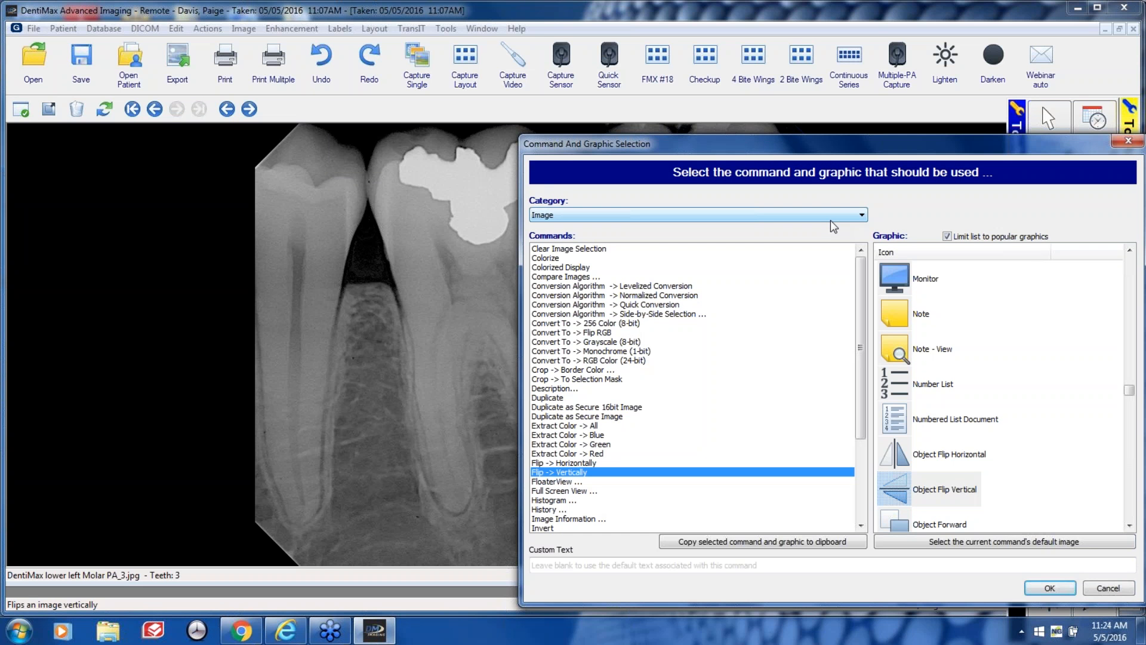
pyautogui.click(548, 398)
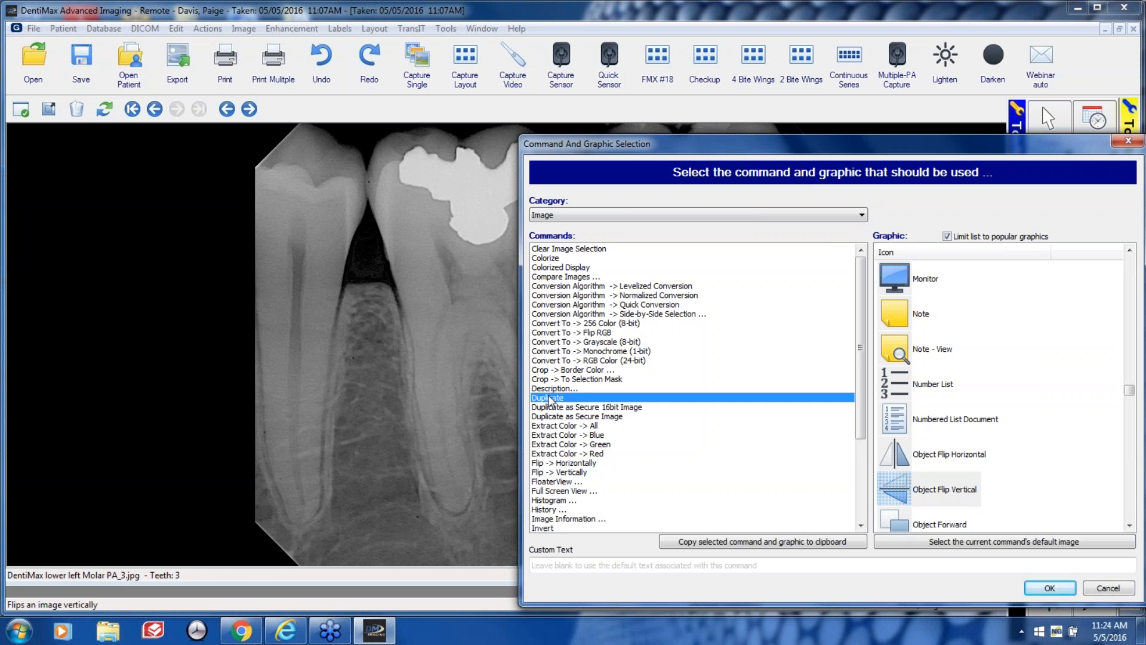
pyautogui.click(984, 541)
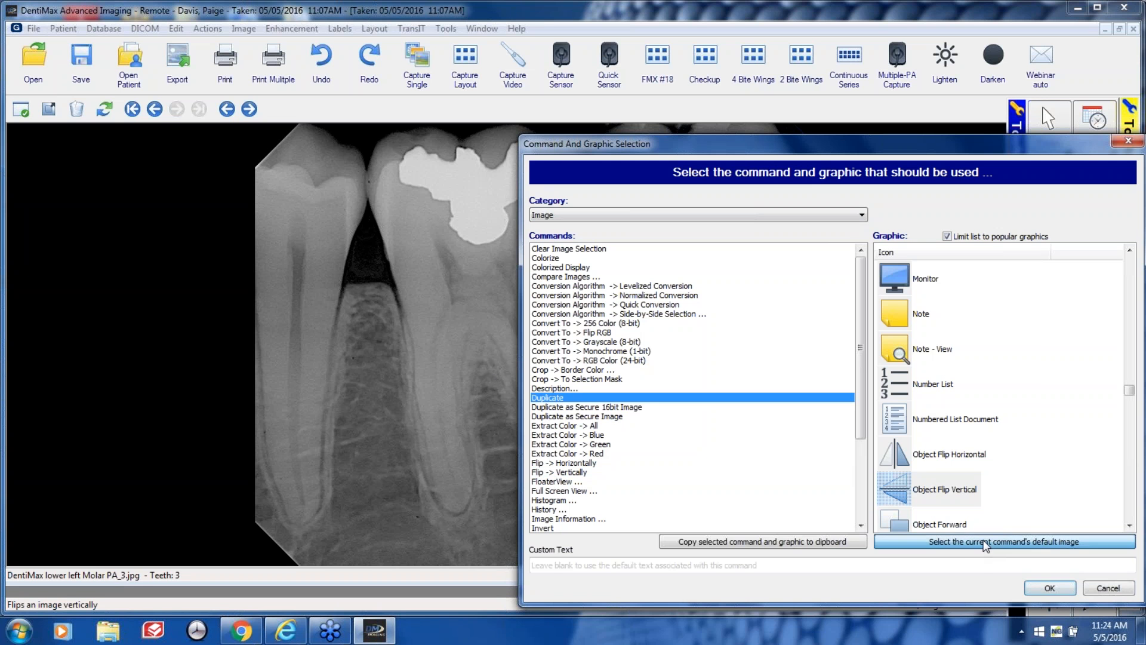
pyautogui.click(1050, 588)
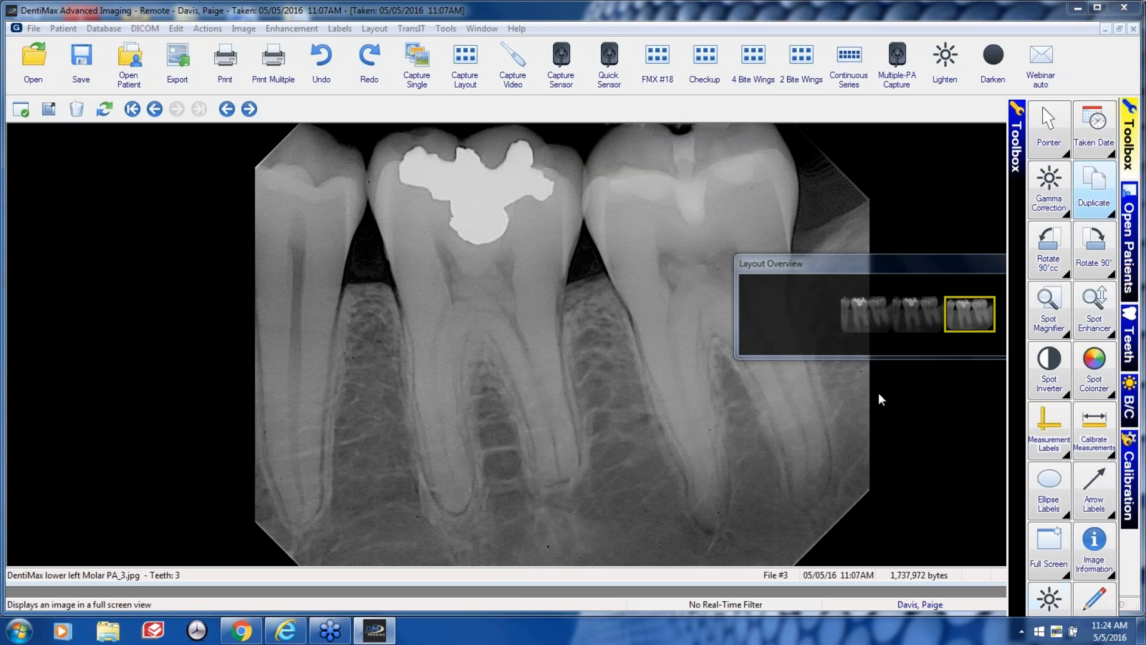
# Duplicate the third X-ray of the layout as a separate image.
pyautogui.click(1094, 186)
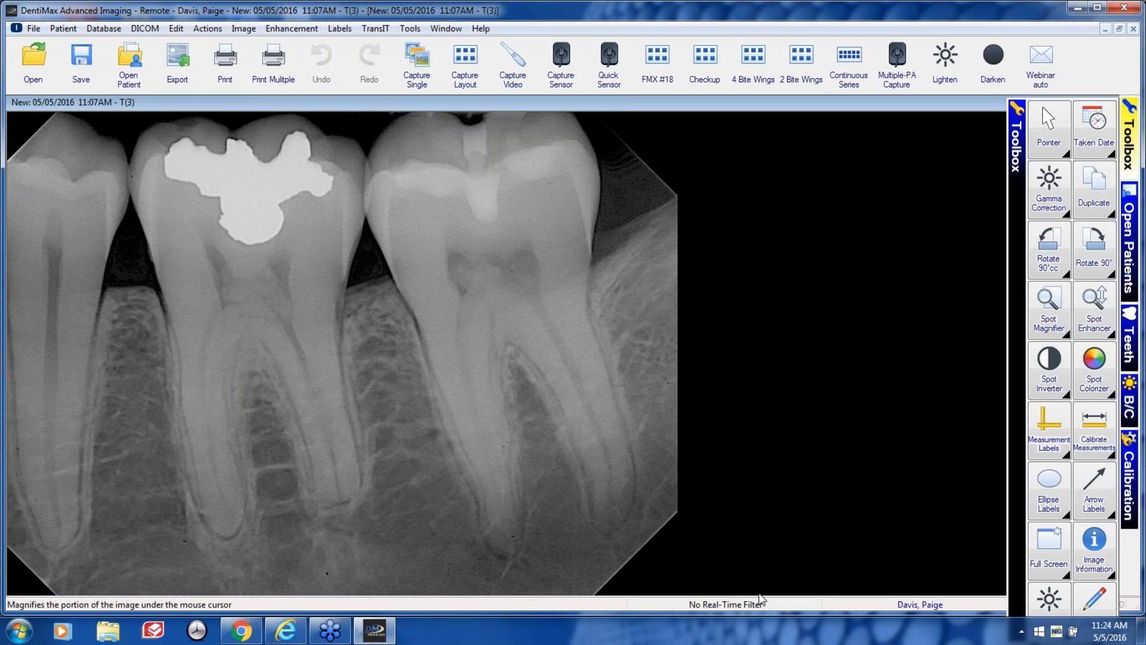
# Place a measurement label about 13.3 mm long from the crown down the root of the rightmost molar.
pyautogui.click(1049, 429)
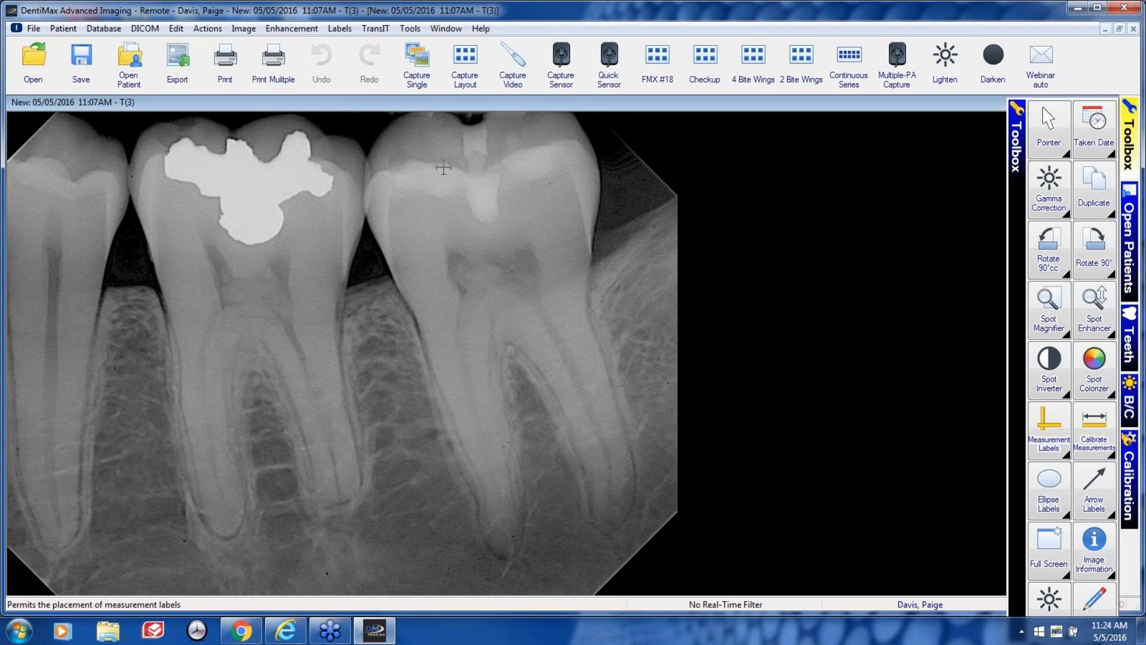
pyautogui.moveTo(445, 168); pyautogui.dragTo(470, 414)
pyautogui.click(686, 427)
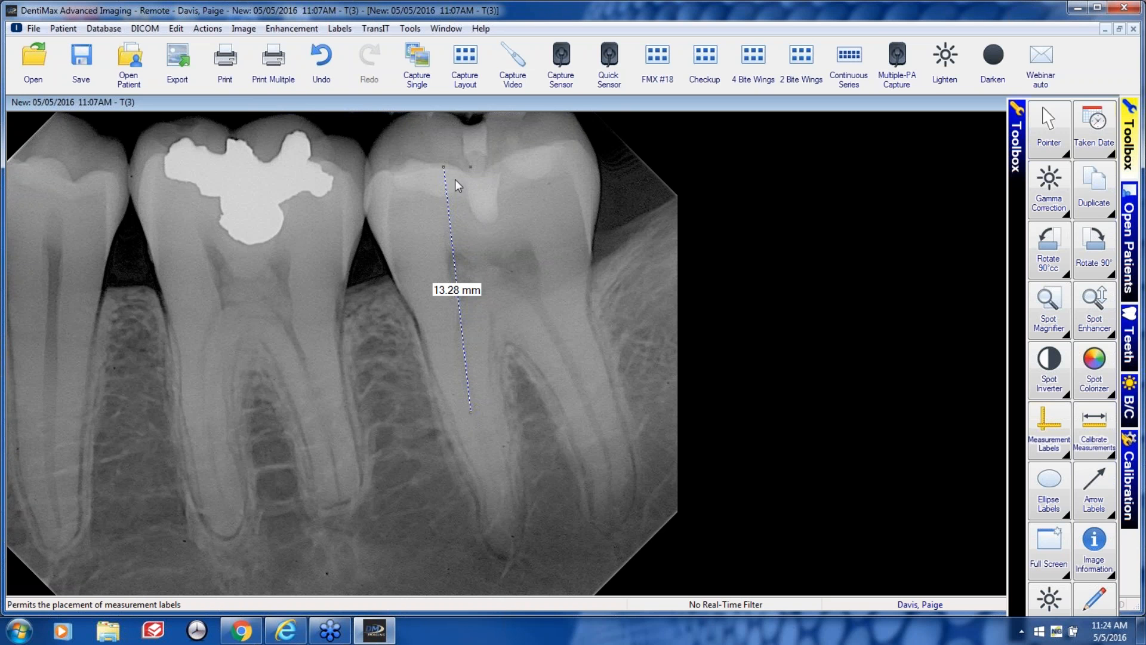
# Calibrate measurements by tracing the existing measurement line on the rightmost molar and entering an actual distance of 13.5 mm.
pyautogui.click(1091, 442)
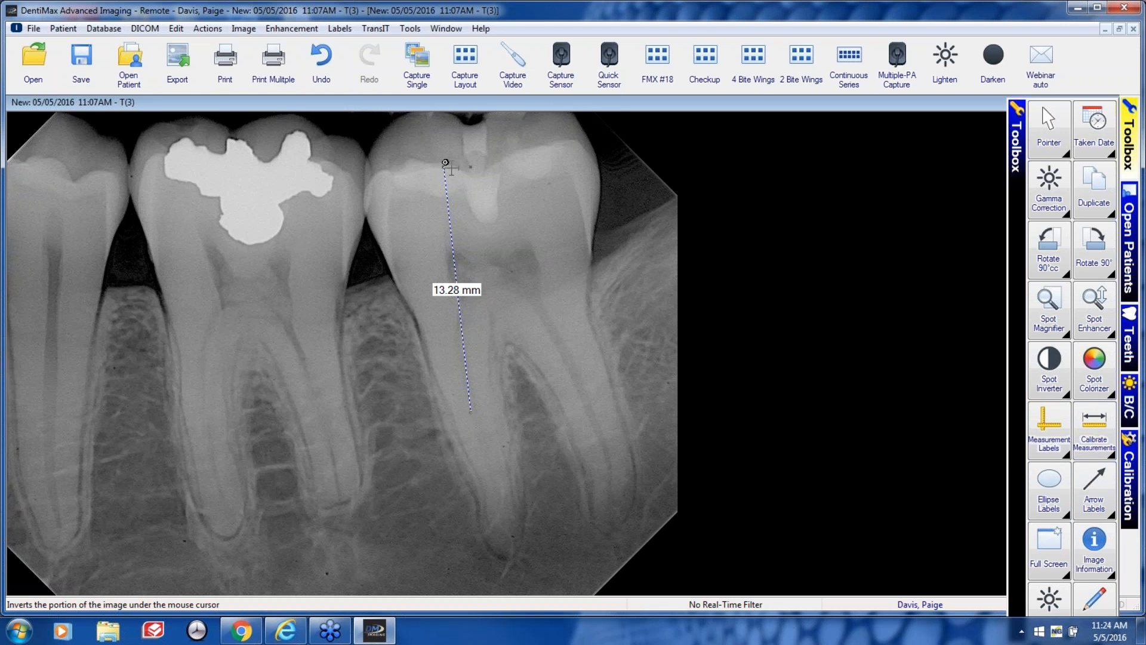
pyautogui.moveTo(446, 162); pyautogui.dragTo(495, 409)
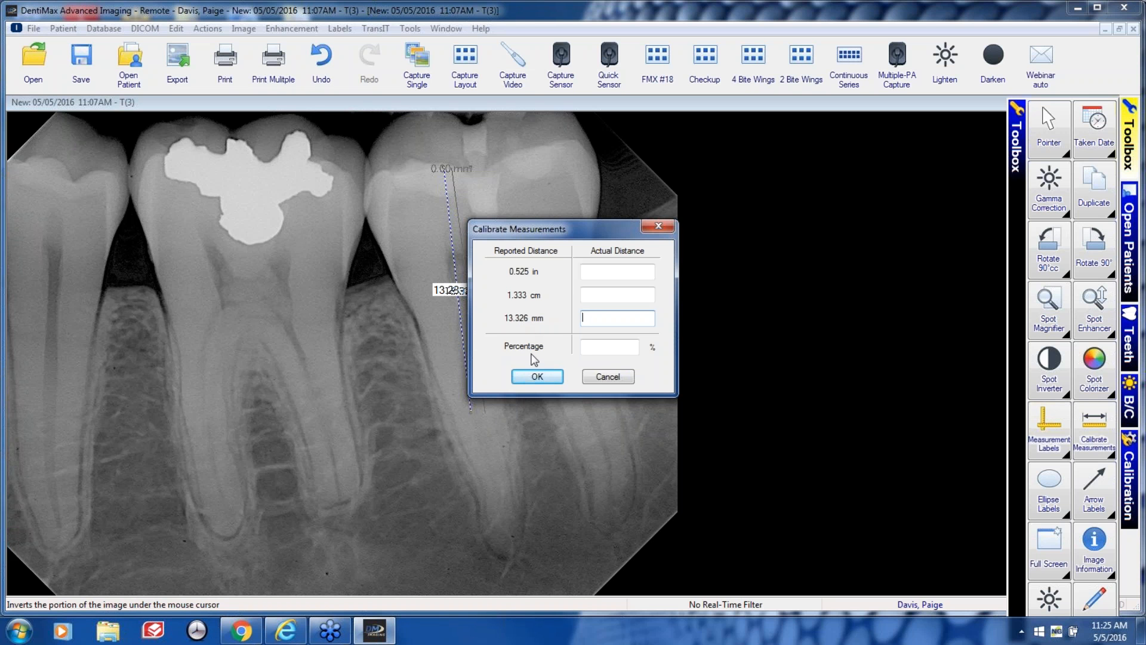
pyautogui.write('13.5')
pyautogui.click(537, 377)
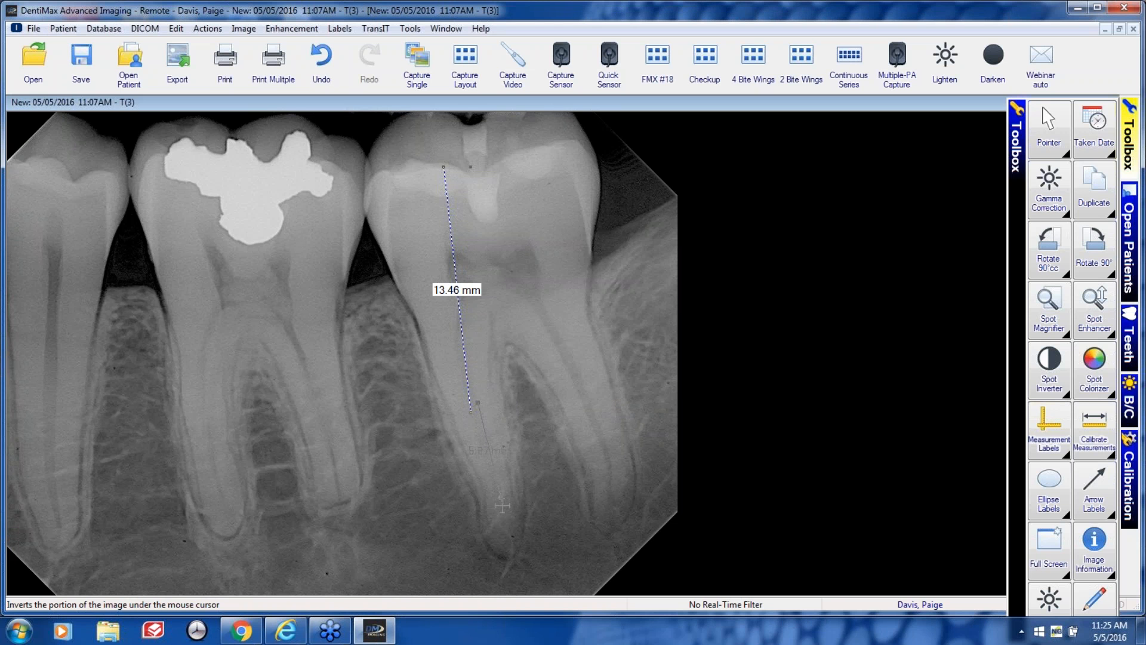
# Add a second measurement label about 8.8 mm long along the lower root to its tip, keeping the default properties.
pyautogui.click(503, 562)
pyautogui.doubleClick(503, 561)
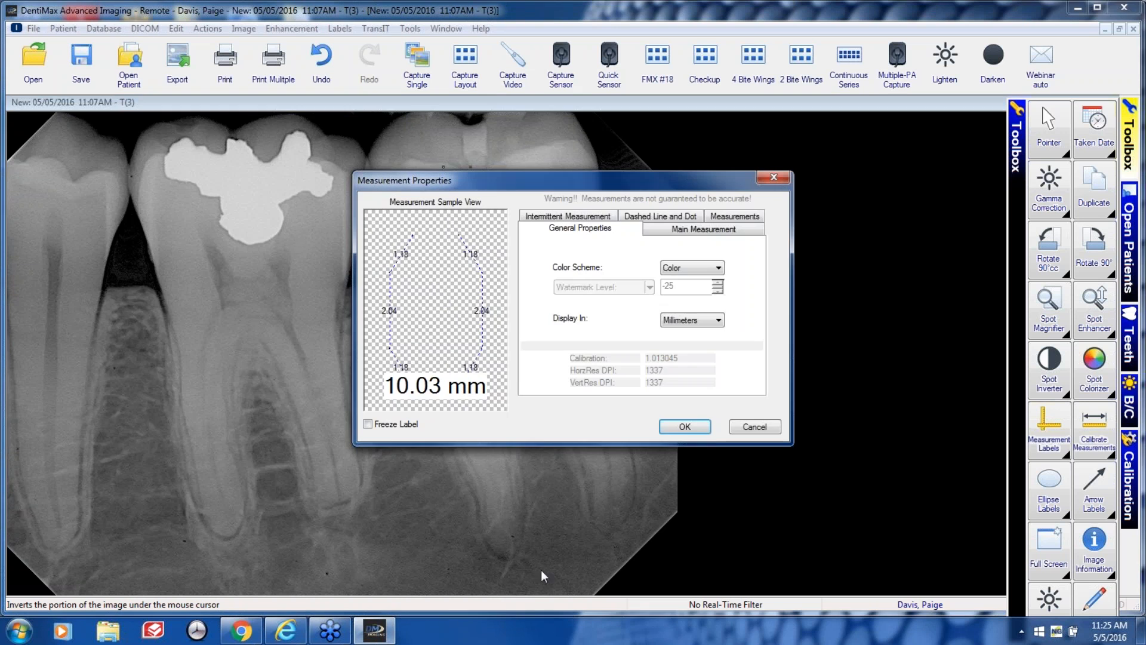
pyautogui.click(659, 427)
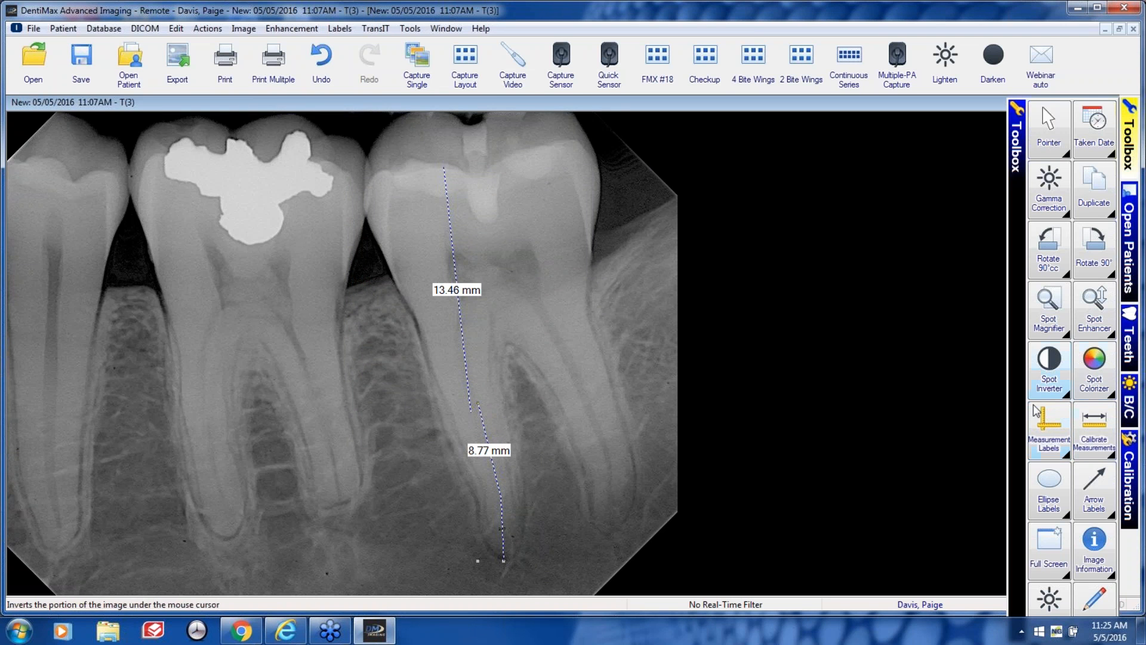
pyautogui.click(1123, 134)
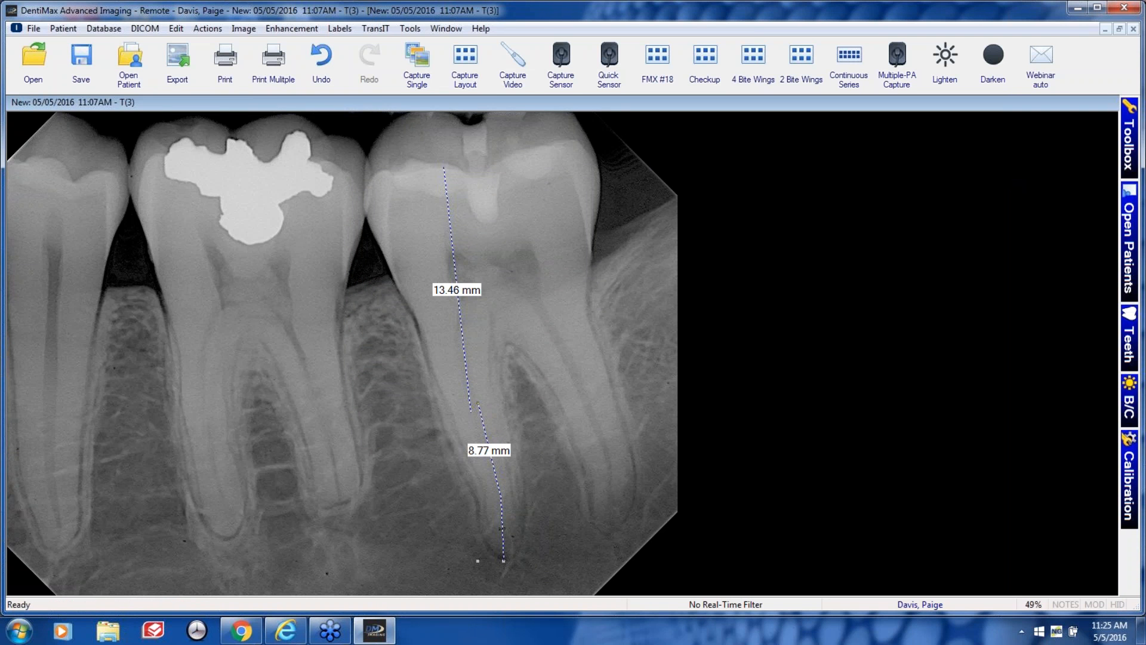
pyautogui.click(1134, 400)
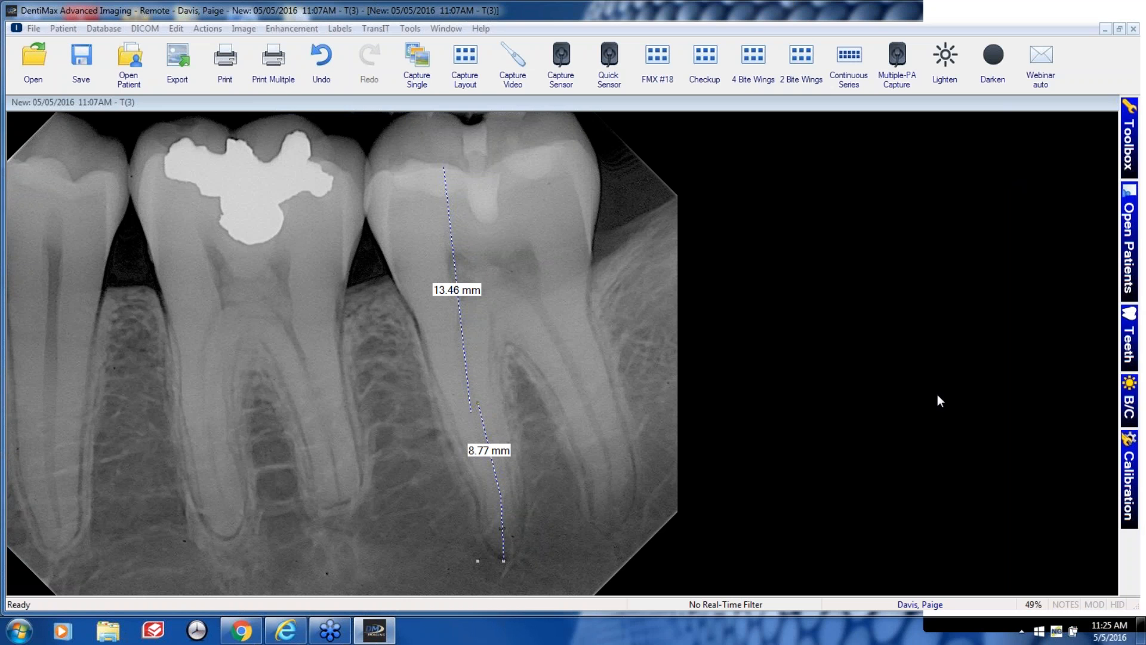
pyautogui.click(1130, 138)
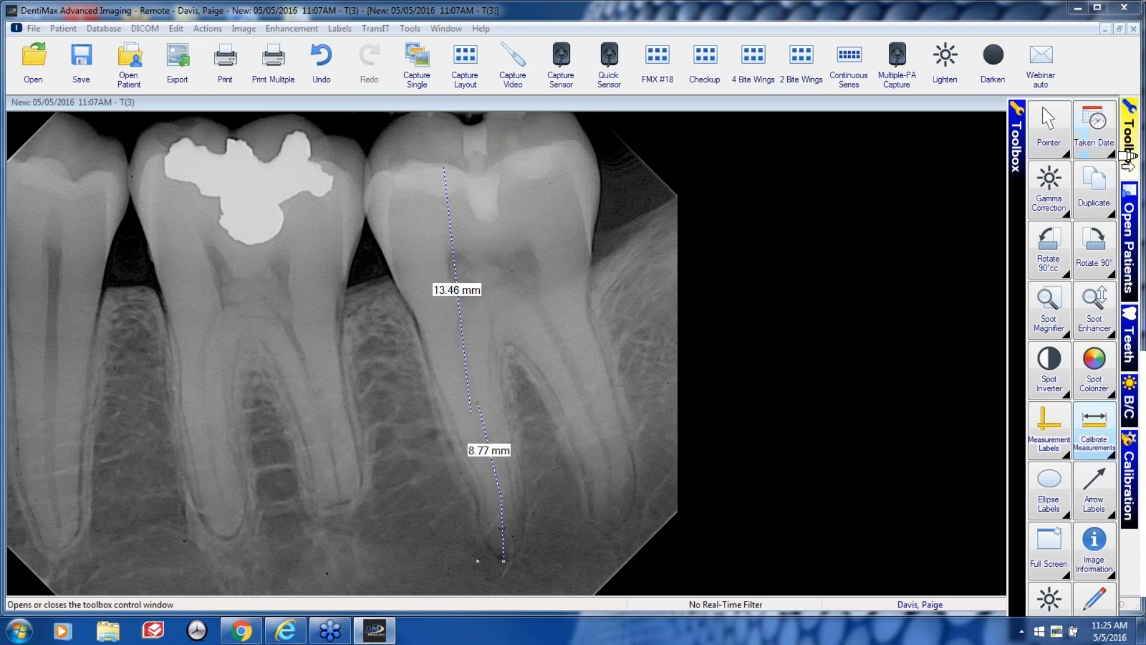
# Undo both measurement labels on the duplicated X-ray.
pyautogui.click(321, 58)
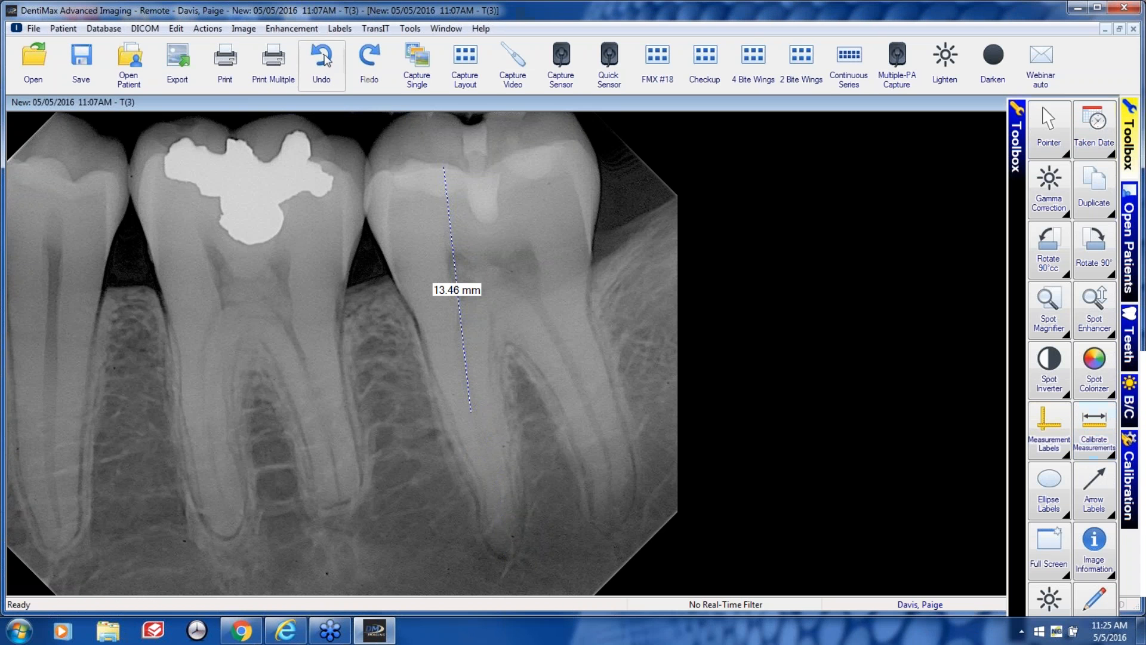
pyautogui.click(323, 60)
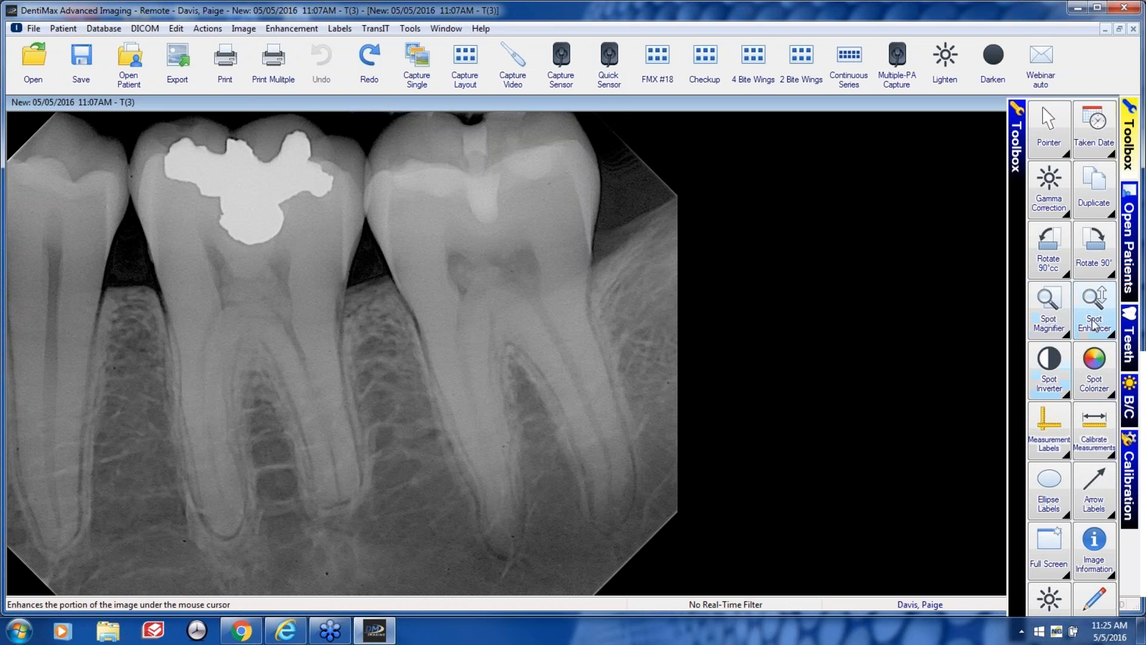
# Examine the molar roots with the Spot Enhancer and the Spot Magnifier, setting the magnifier's spot size to Very Large.
pyautogui.click(1049, 368)
pyautogui.moveTo(499, 346); pyautogui.dragTo(358, 501)
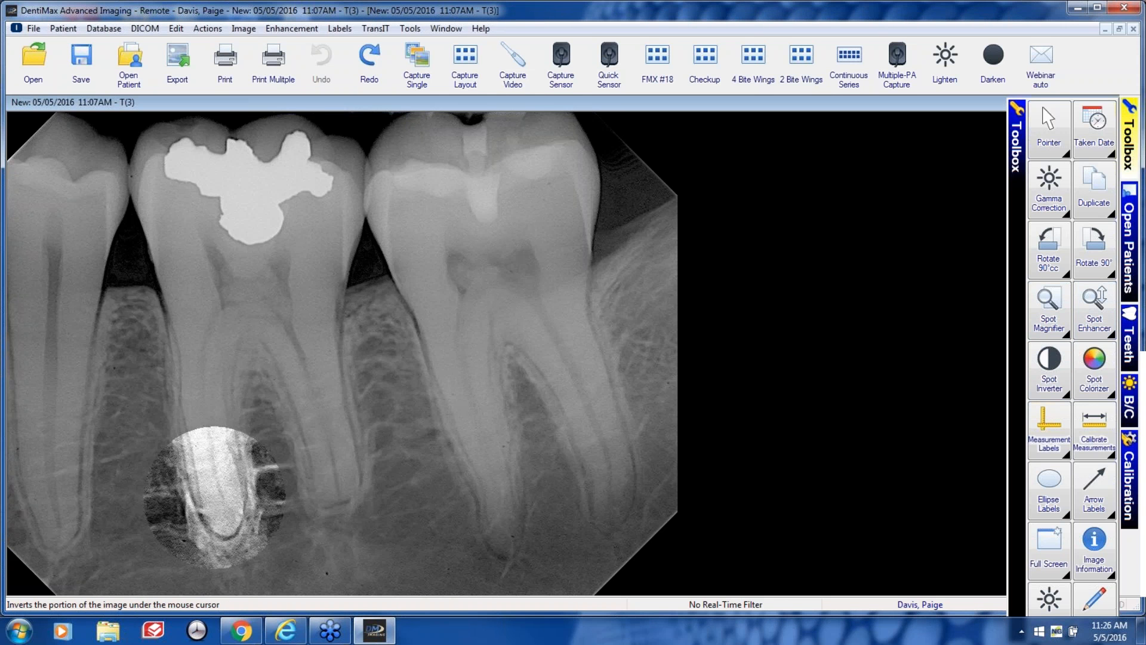
pyautogui.click(1049, 304)
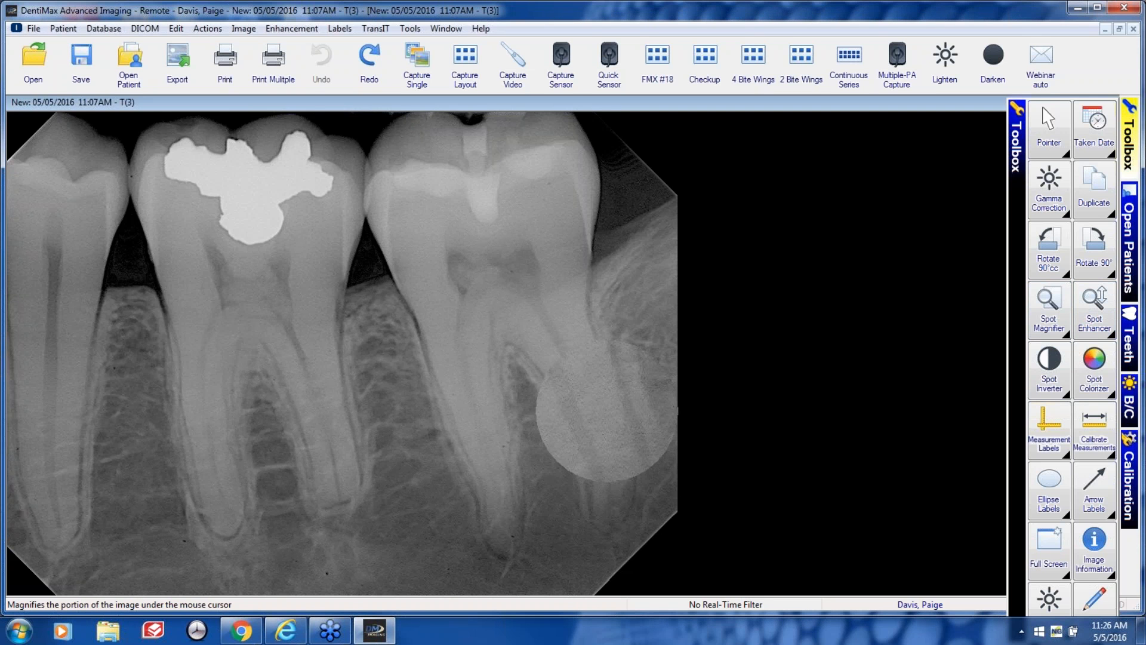
pyautogui.rightClick(394, 359)
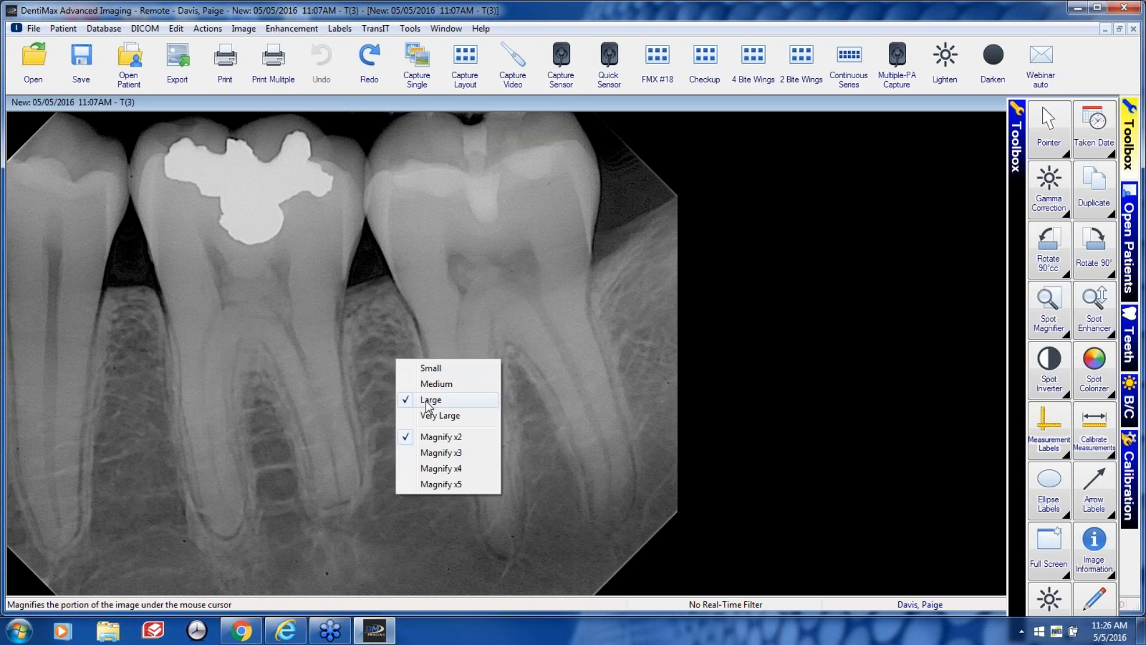
pyautogui.click(439, 418)
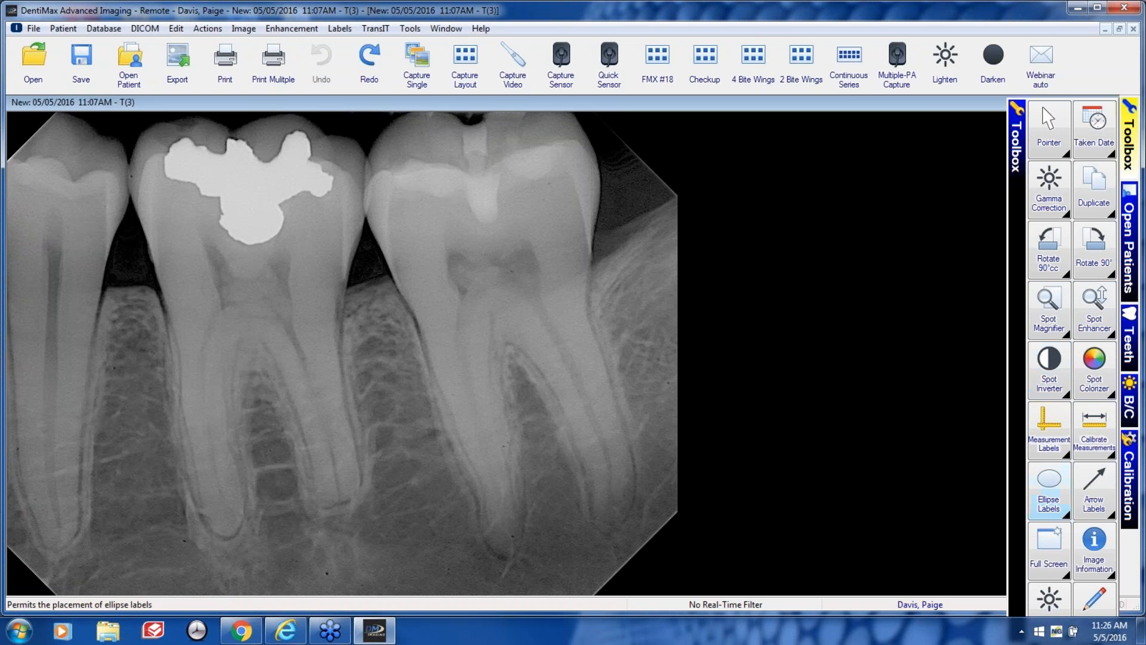
# Examine the molar roots with the Spot Inverter, trying the Medium spot size and then choosing Large.
pyautogui.click(1049, 364)
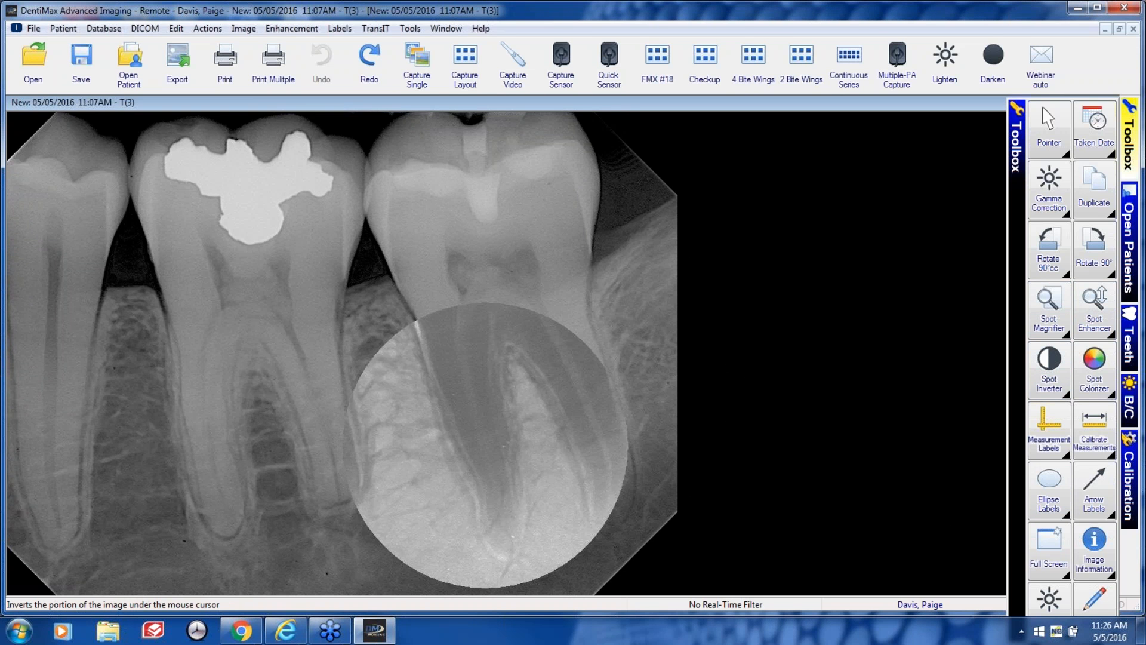
pyautogui.rightClick(484, 403)
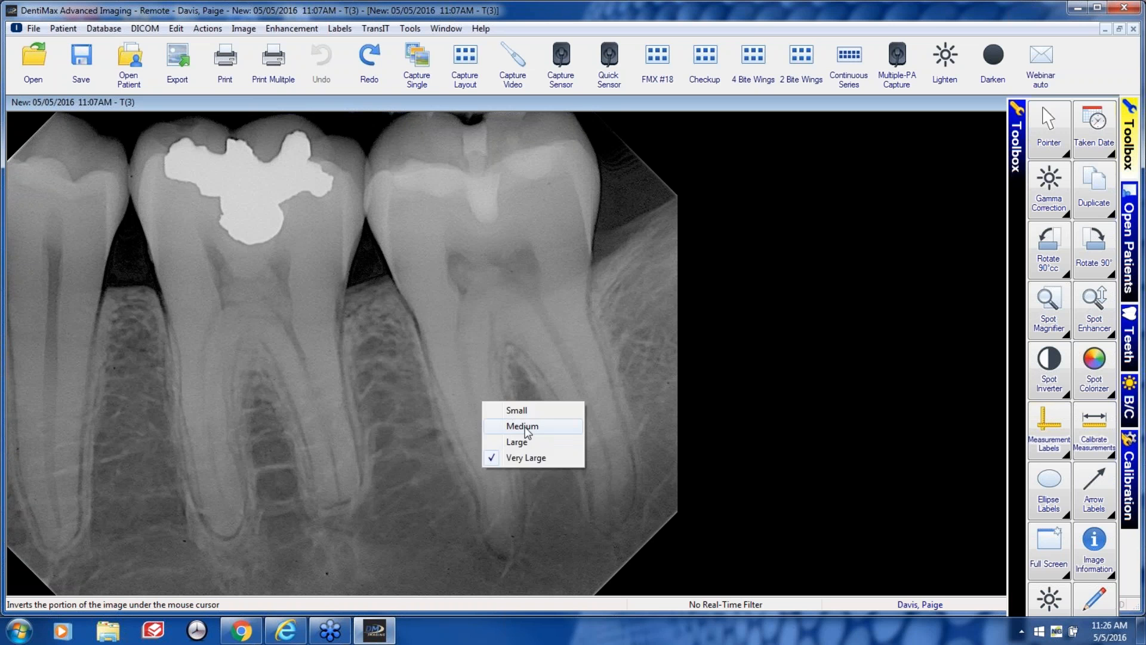
pyautogui.click(514, 426)
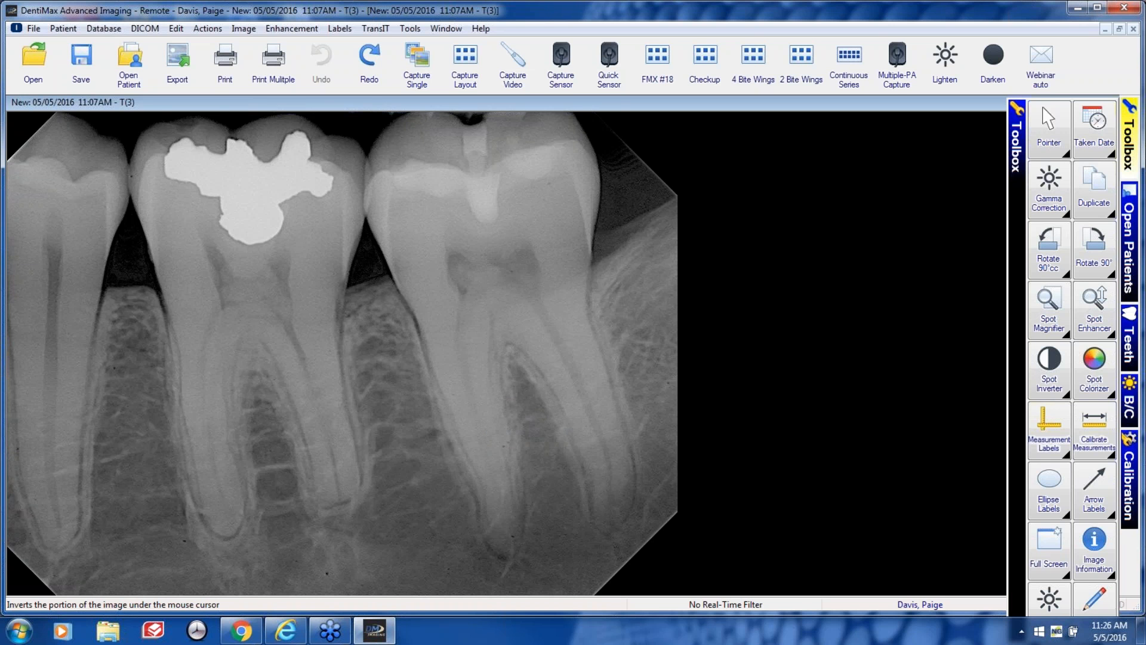
pyautogui.rightClick(427, 368)
pyautogui.click(468, 415)
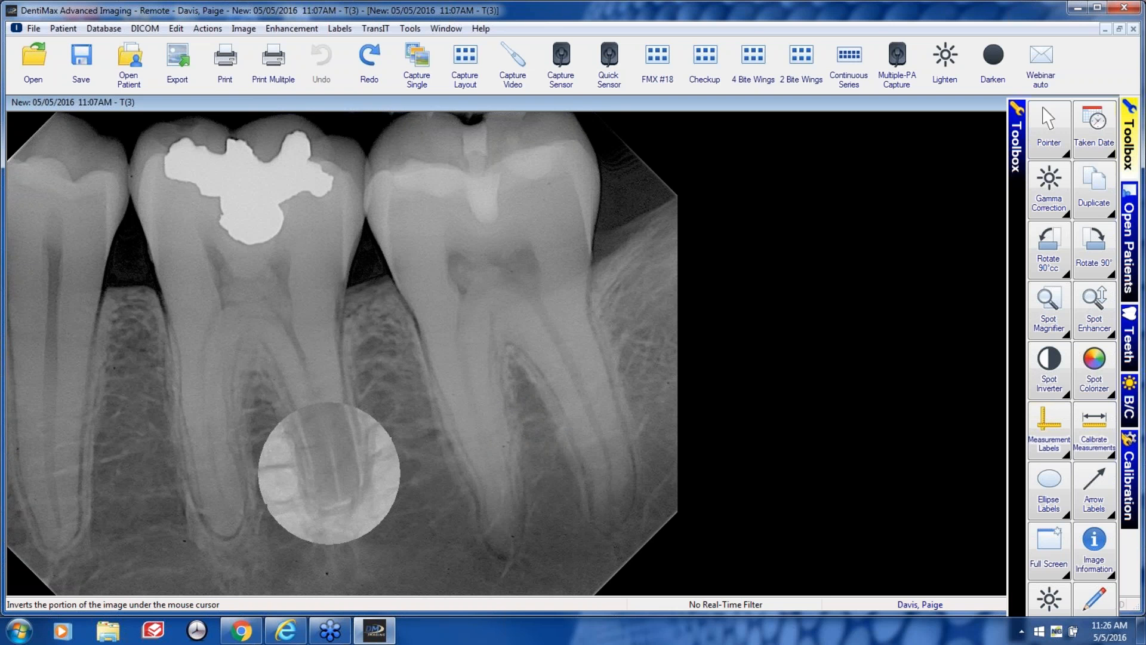
# Examine the molar roots with the Spot Colorizer and set its spot size to Very Large.
pyautogui.click(1096, 361)
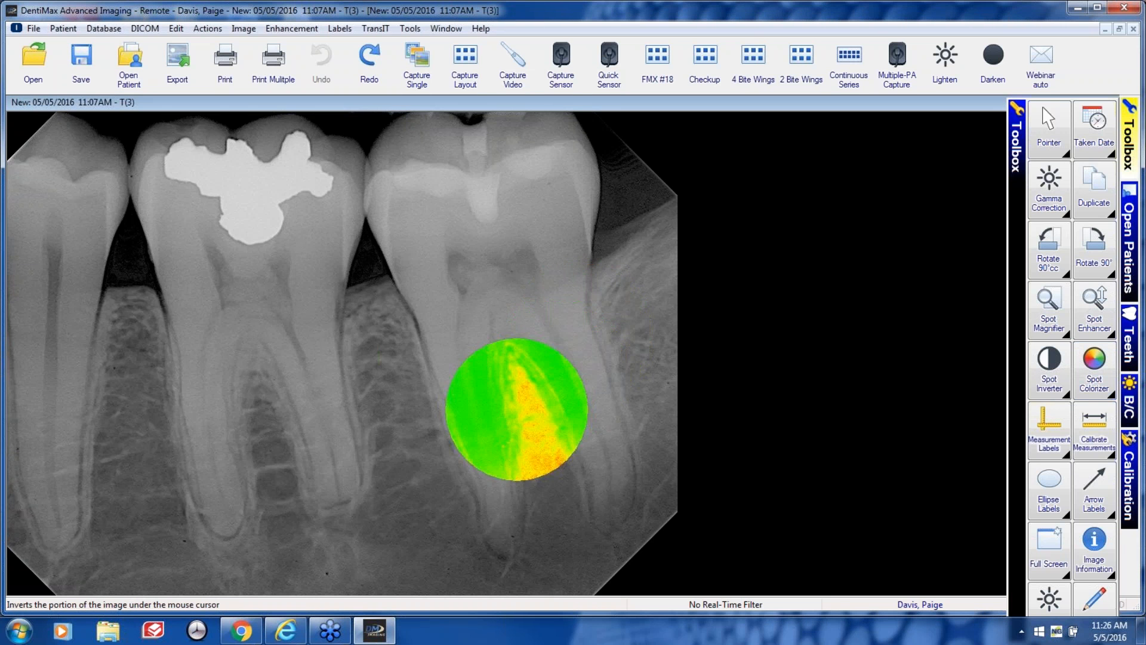
pyautogui.rightClick(370, 358)
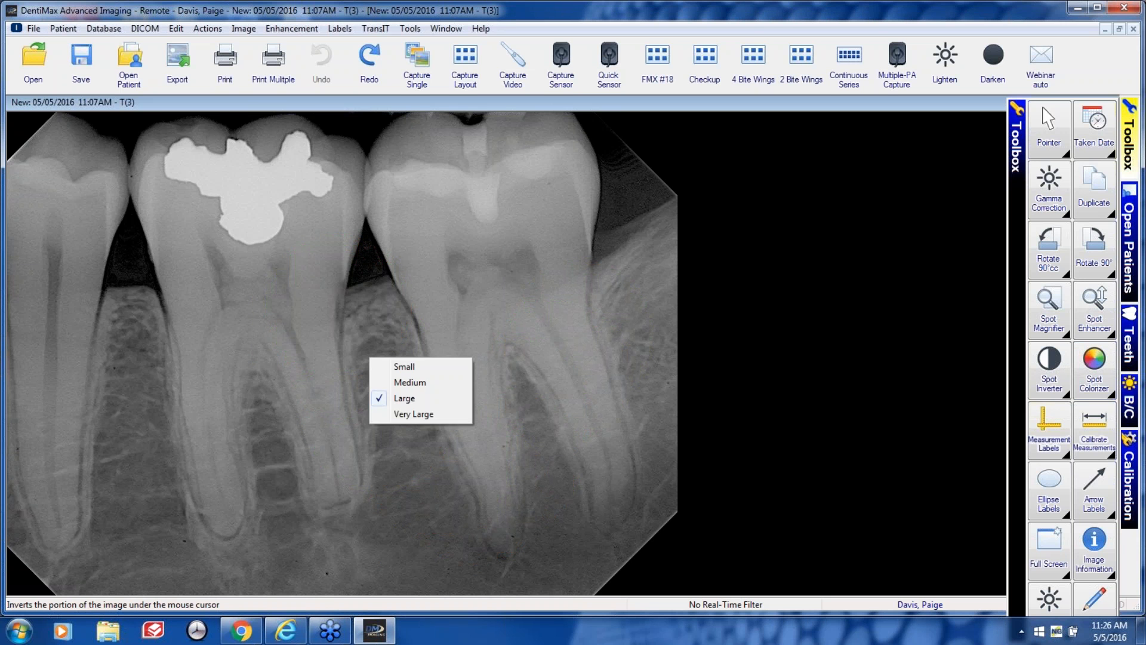
pyautogui.click(412, 415)
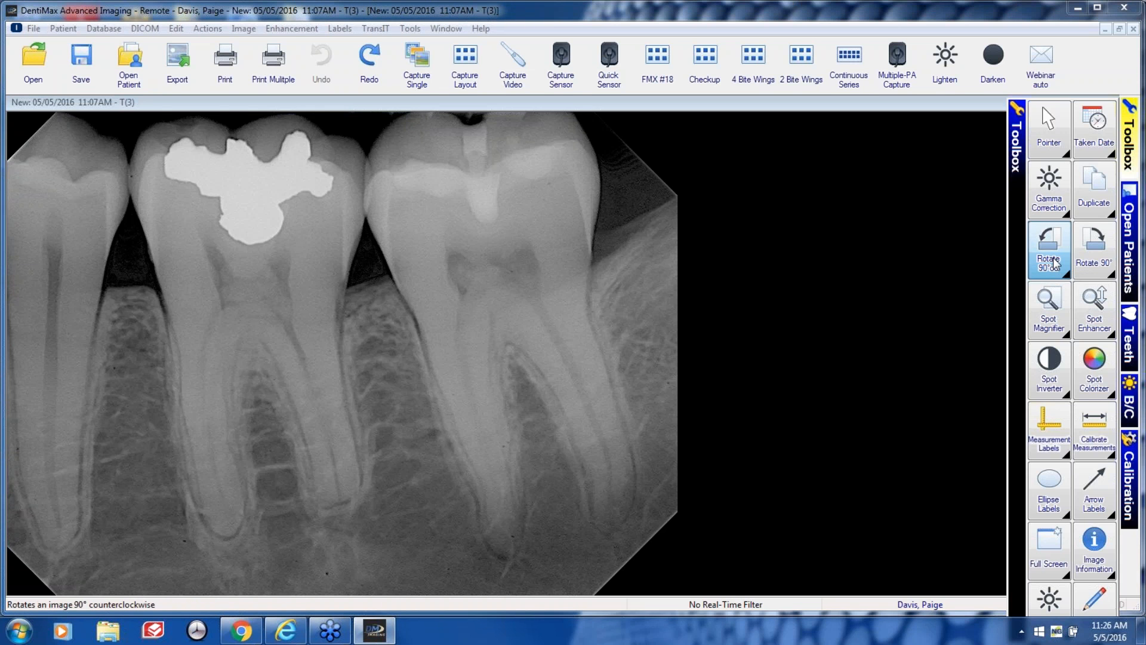
# Replace Rotate 90° Counterclockwise in the Toolbox with the Labels command Freehand Lines, using the command's default graphic.
pyautogui.rightClick(1053, 263)
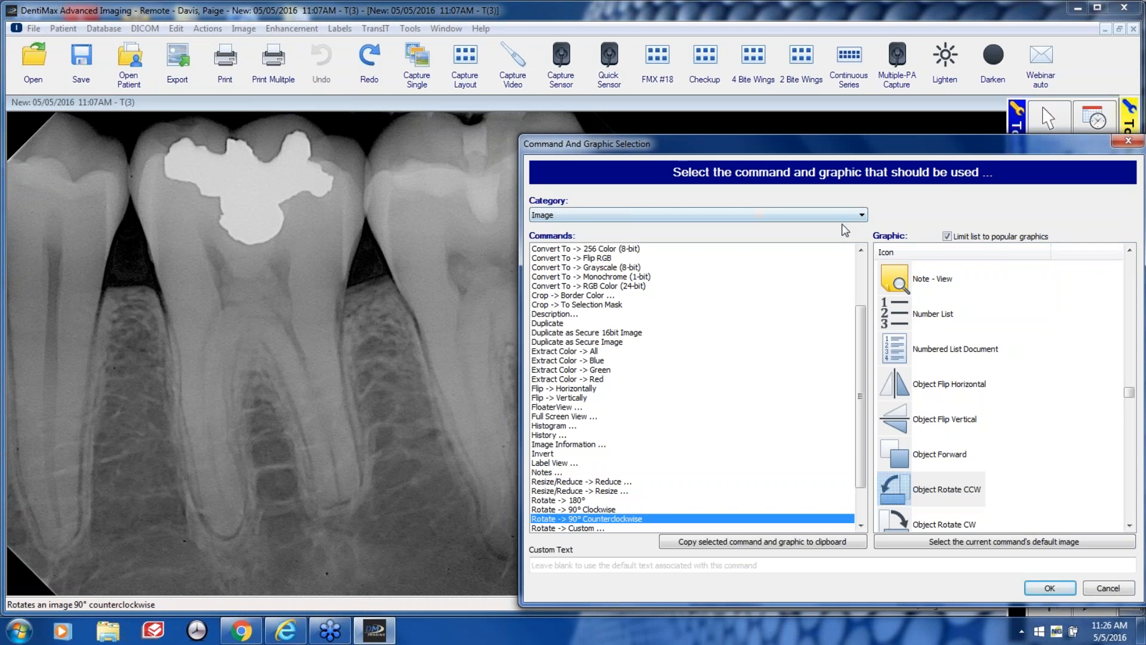
pyautogui.click(862, 216)
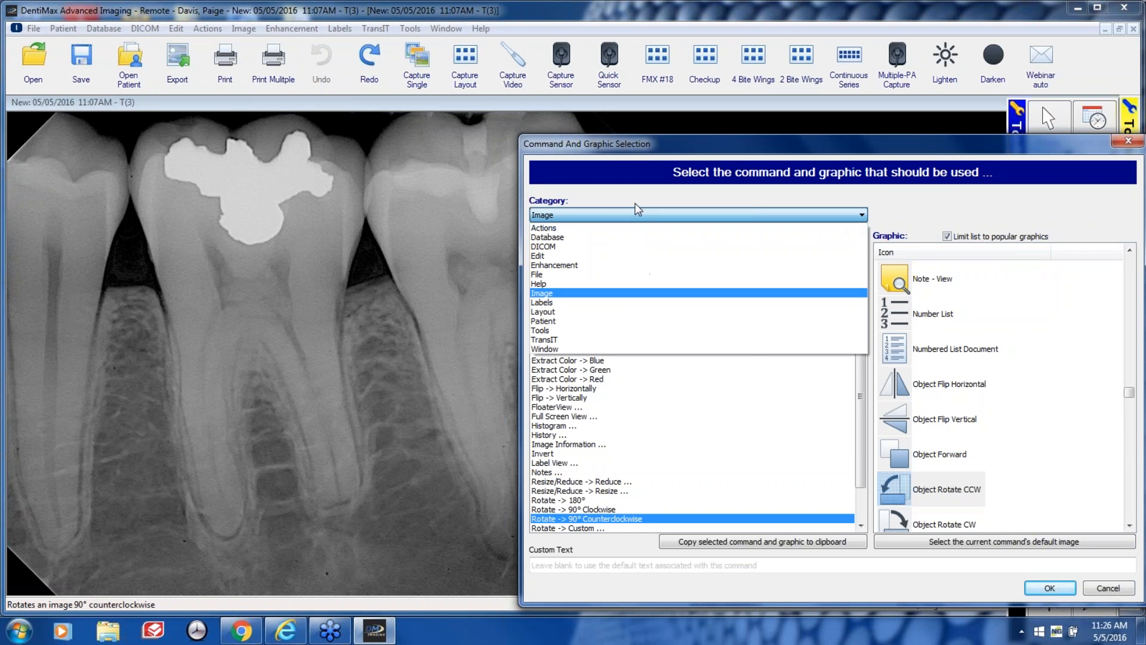
pyautogui.click(553, 303)
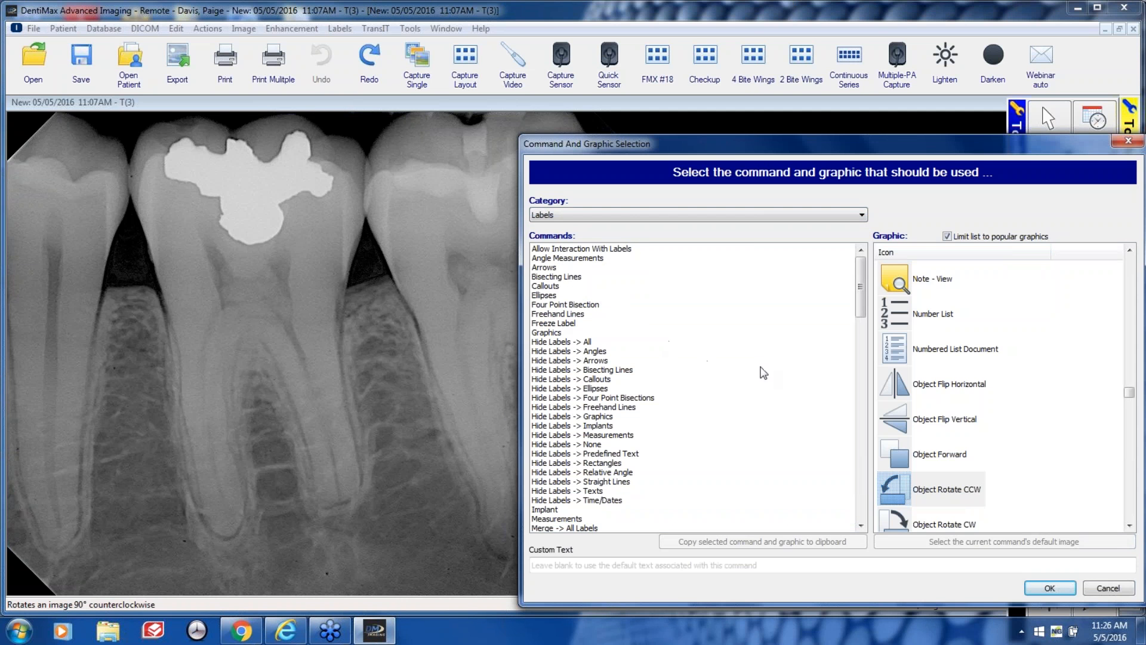
pyautogui.moveTo(855, 300); pyautogui.dragTo(855, 301)
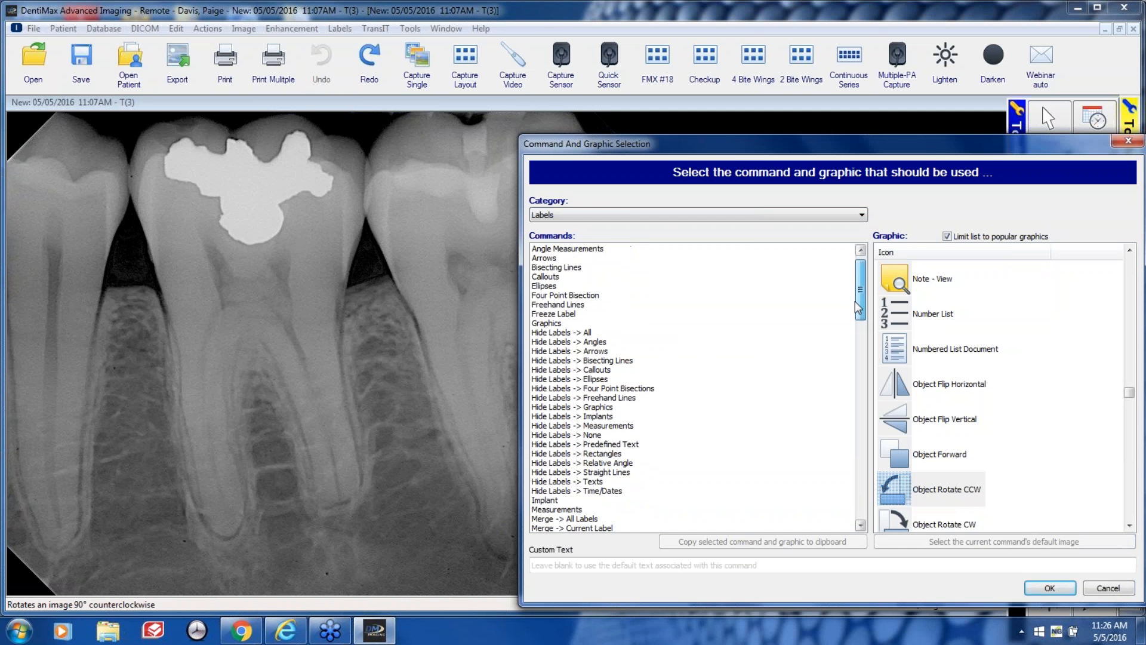
pyautogui.click(564, 305)
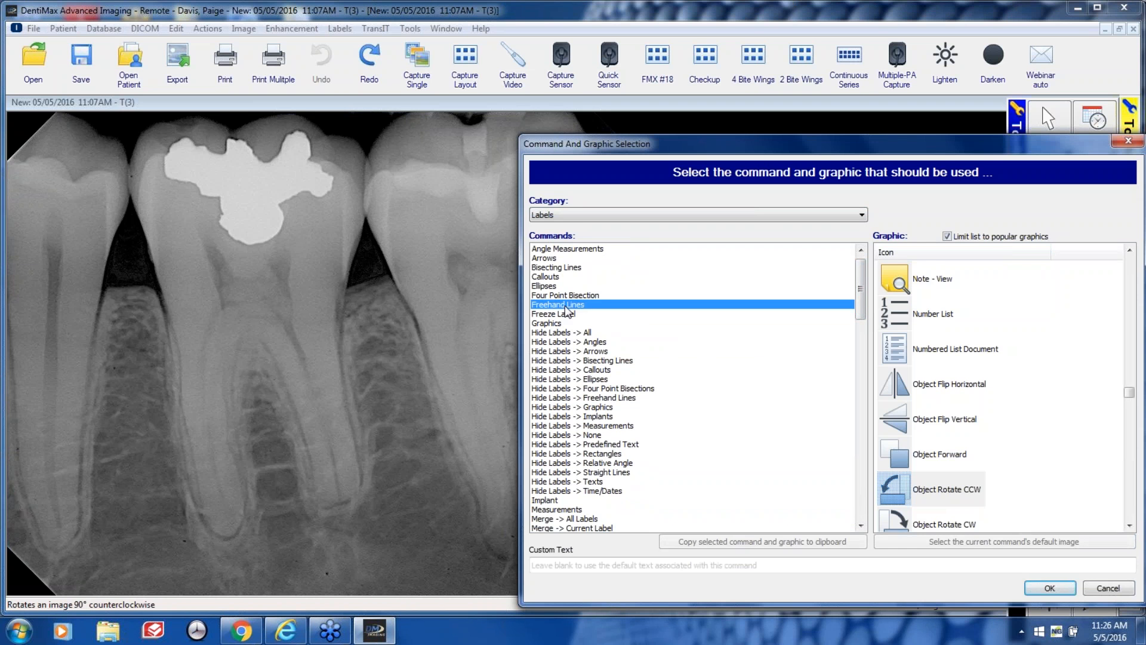
pyautogui.click(986, 548)
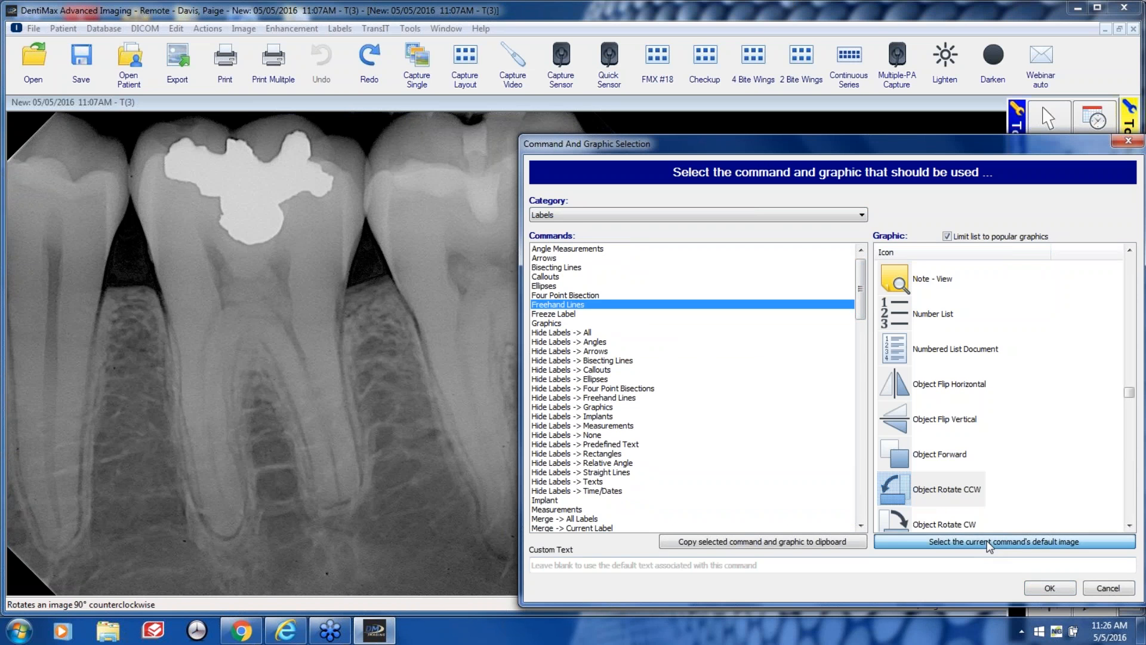
pyautogui.click(1061, 591)
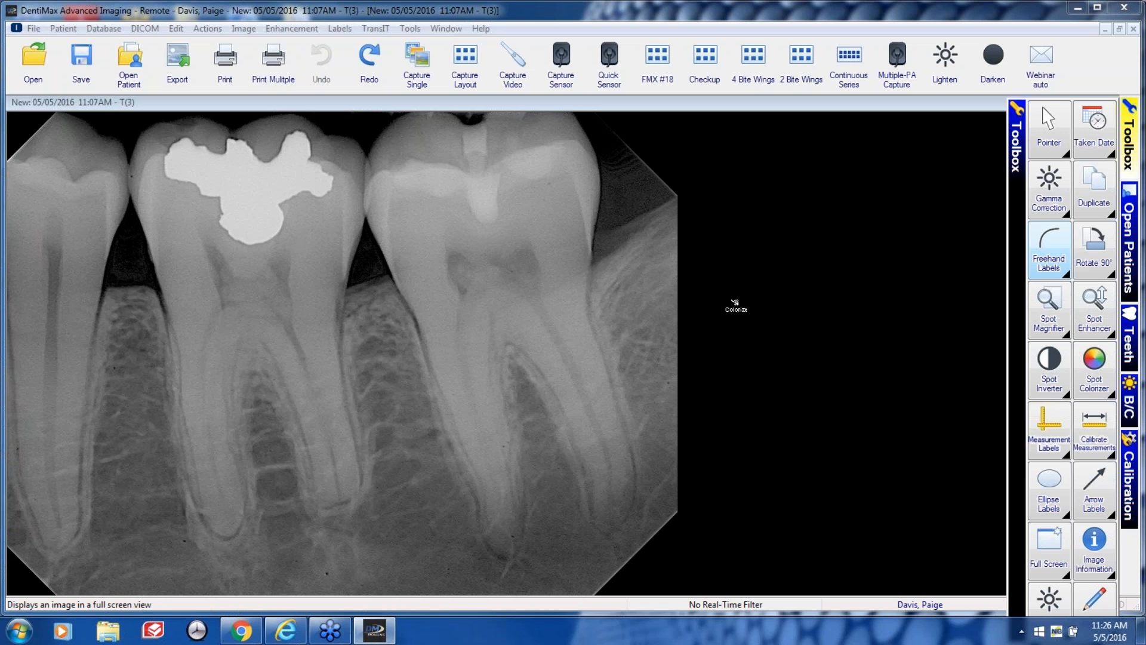
# Outline the area along the rightmost molar's left edge with a freehand label, accepting the default blue pencil properties.
pyautogui.click(1056, 254)
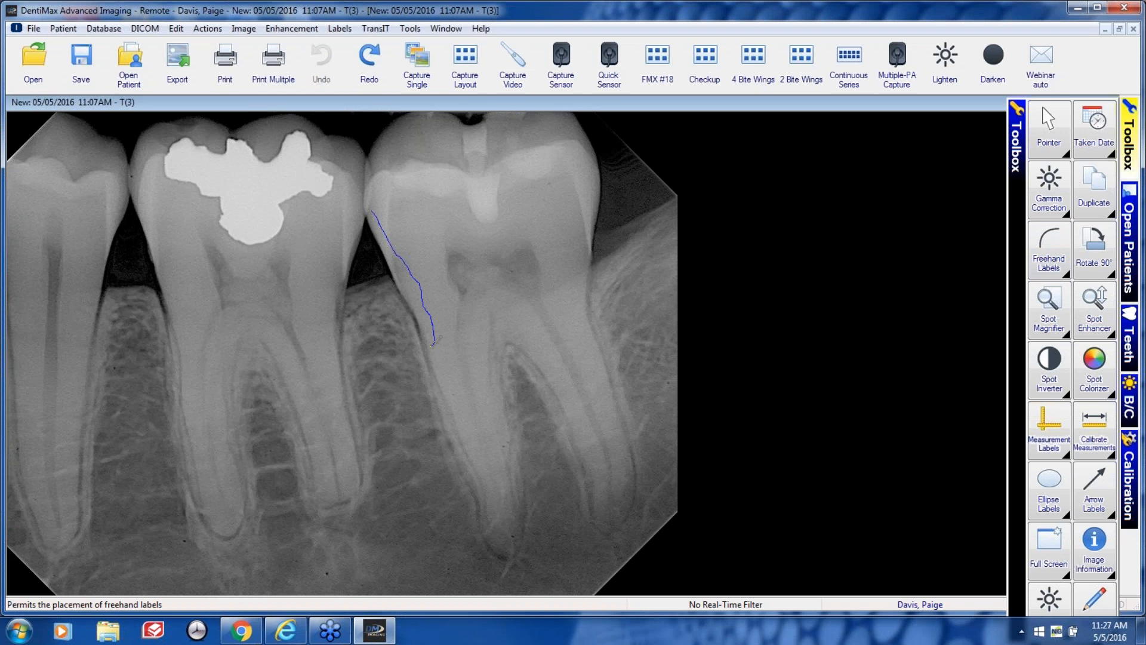
pyautogui.moveTo(395, 329); pyautogui.dragTo(384, 261)
pyautogui.moveTo(375, 210); pyautogui.dragTo(371, 213)
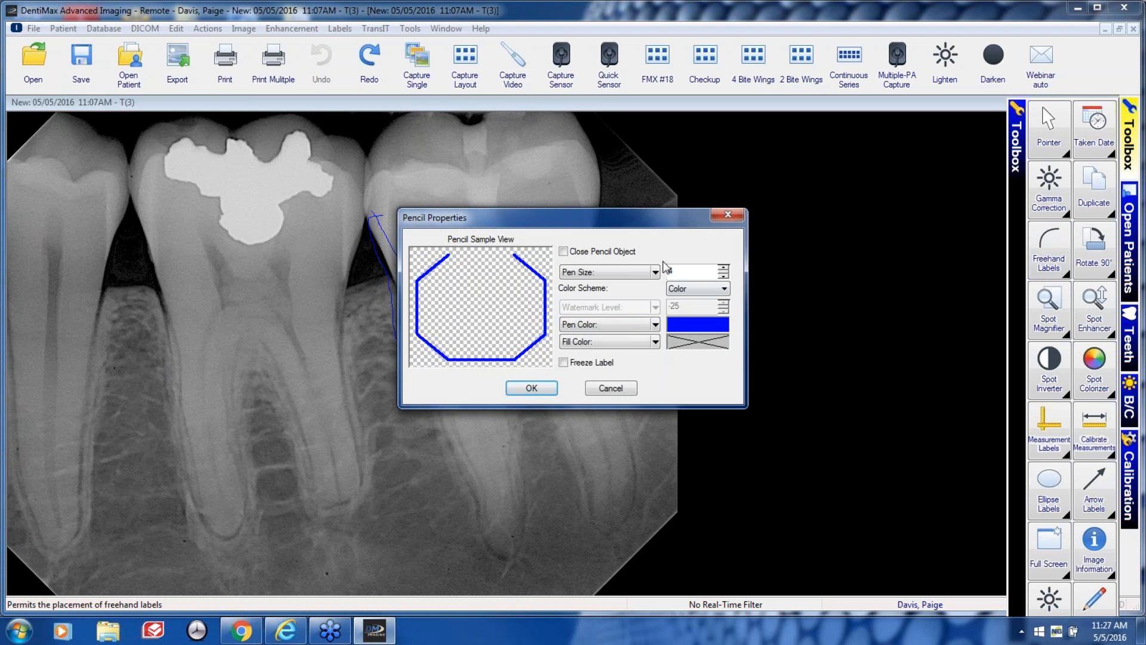
pyautogui.click(530, 388)
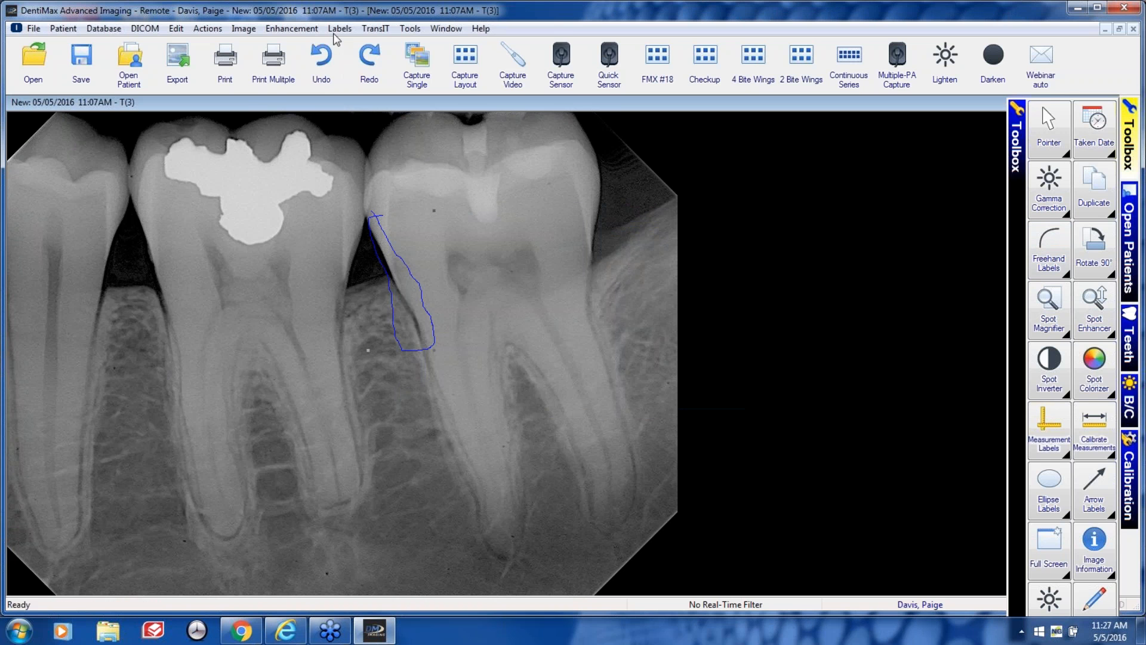
# Turn off the prompt for label properties and outline the area along the middle molar's left edge with a freehand label.
pyautogui.click(340, 29)
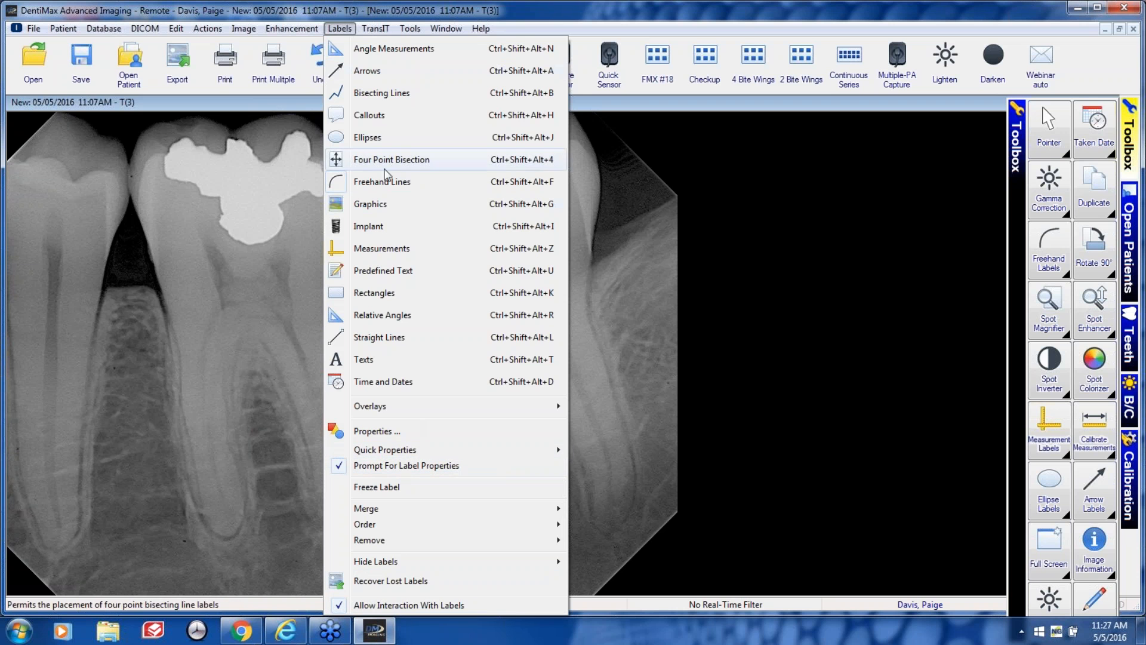
pyautogui.click(418, 466)
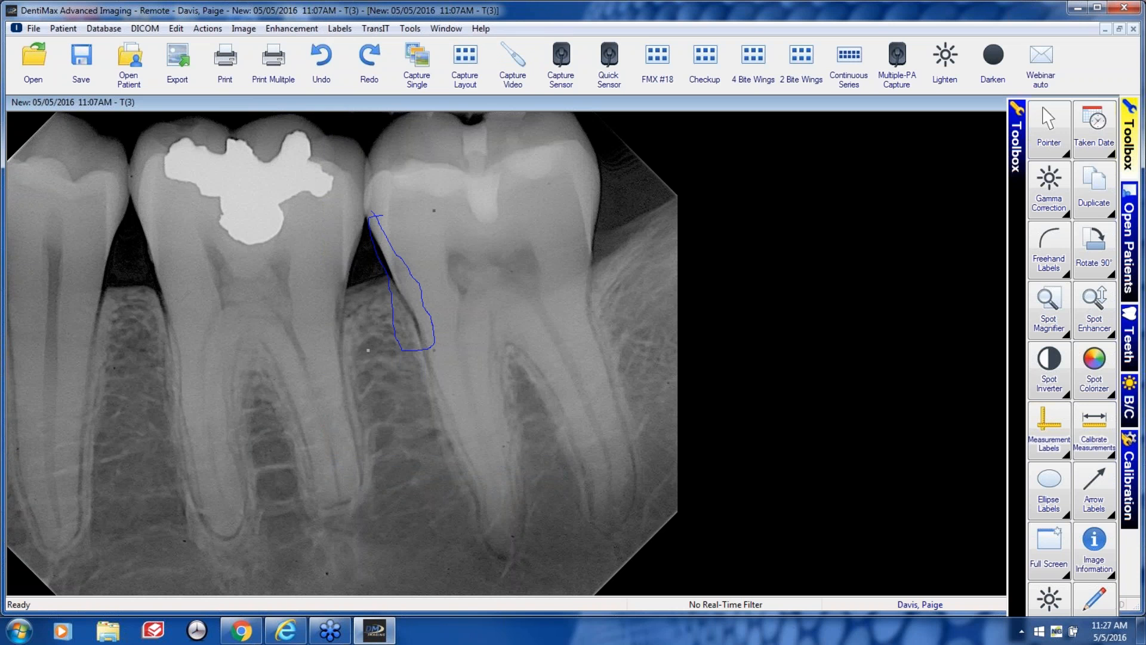
pyautogui.moveTo(123, 258); pyautogui.dragTo(164, 345)
# Replace Rotate 90° Clockwise in the Toolbox with the Labels command Ellipses, using its default graphic, and circle the leftmost tooth's upper root area.
pyautogui.rightClick(1111, 251)
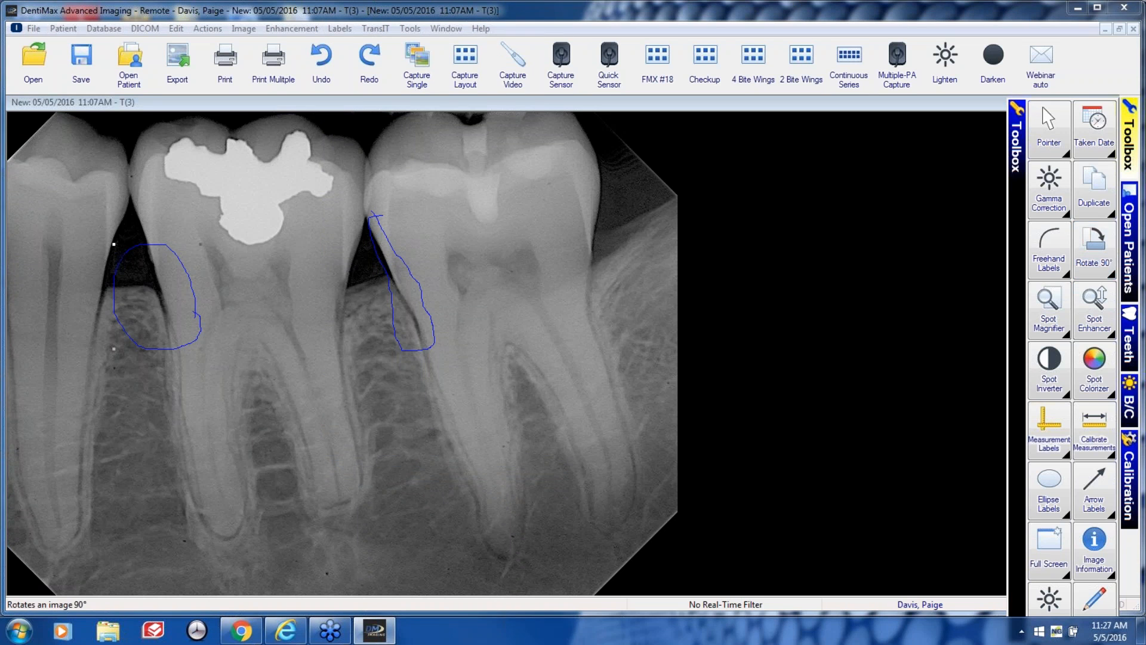
pyautogui.click(864, 214)
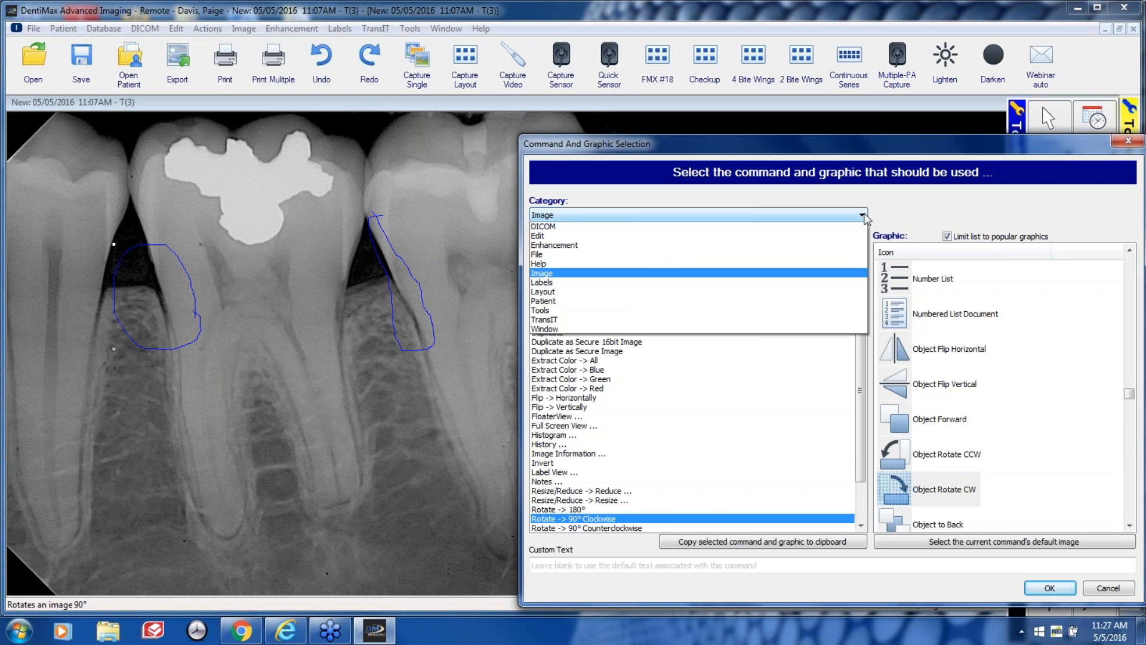
pyautogui.click(559, 303)
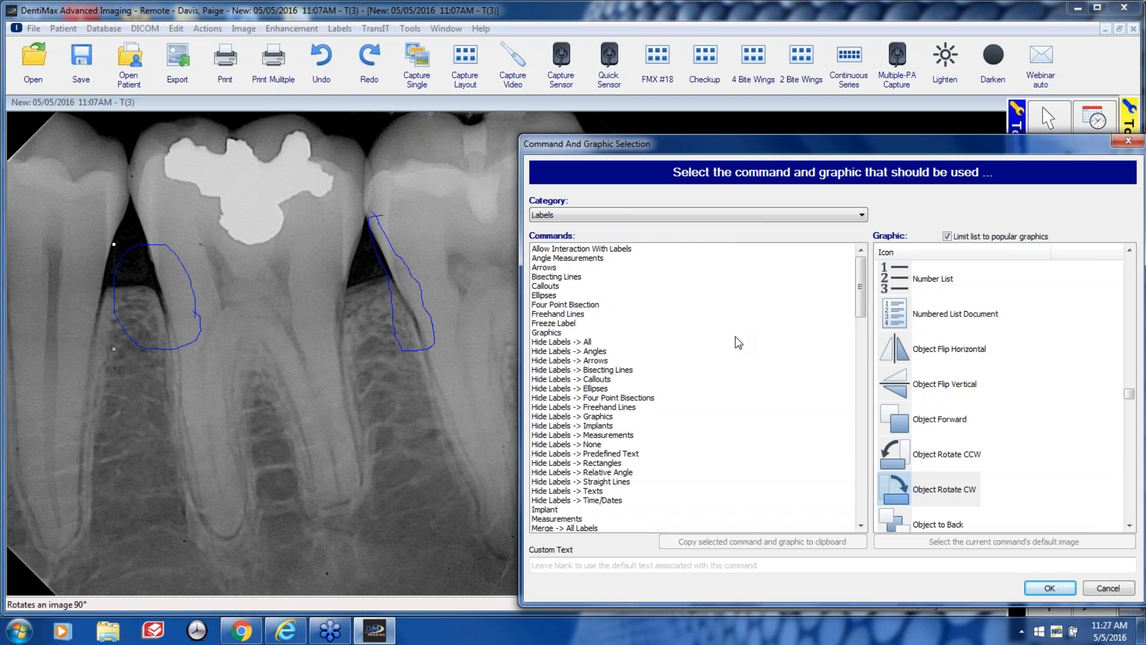
pyautogui.moveTo(861, 300)
pyautogui.mouseDown()
pyautogui.moveTo(855, 352)
pyautogui.moveTo(859, 308)
pyautogui.mouseUp()
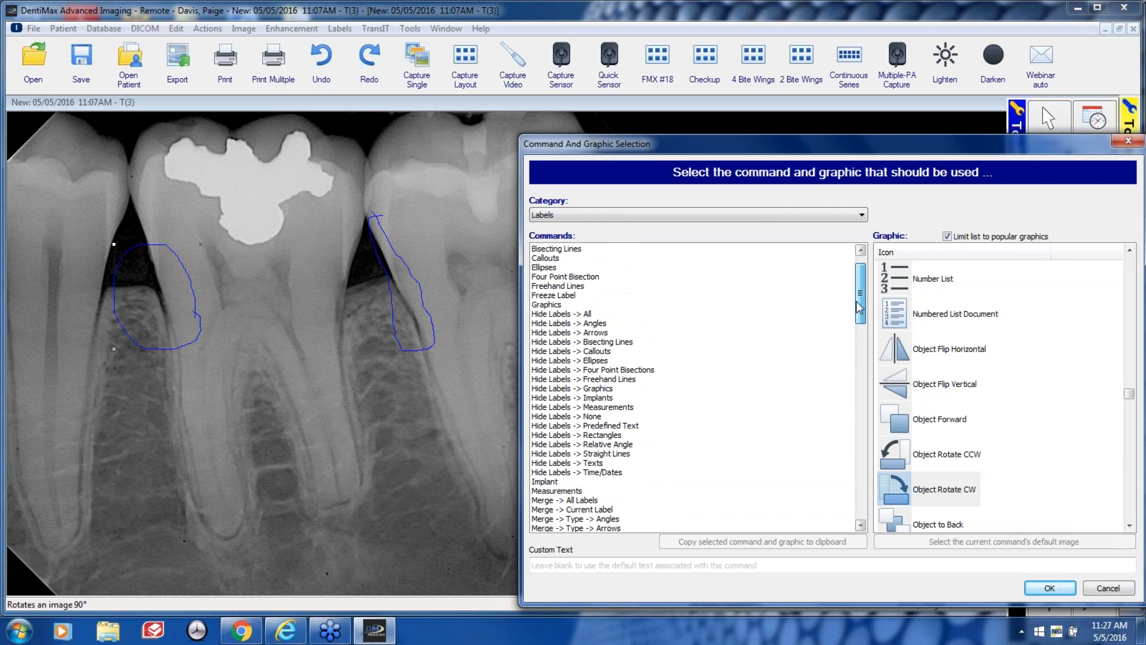
pyautogui.click(550, 270)
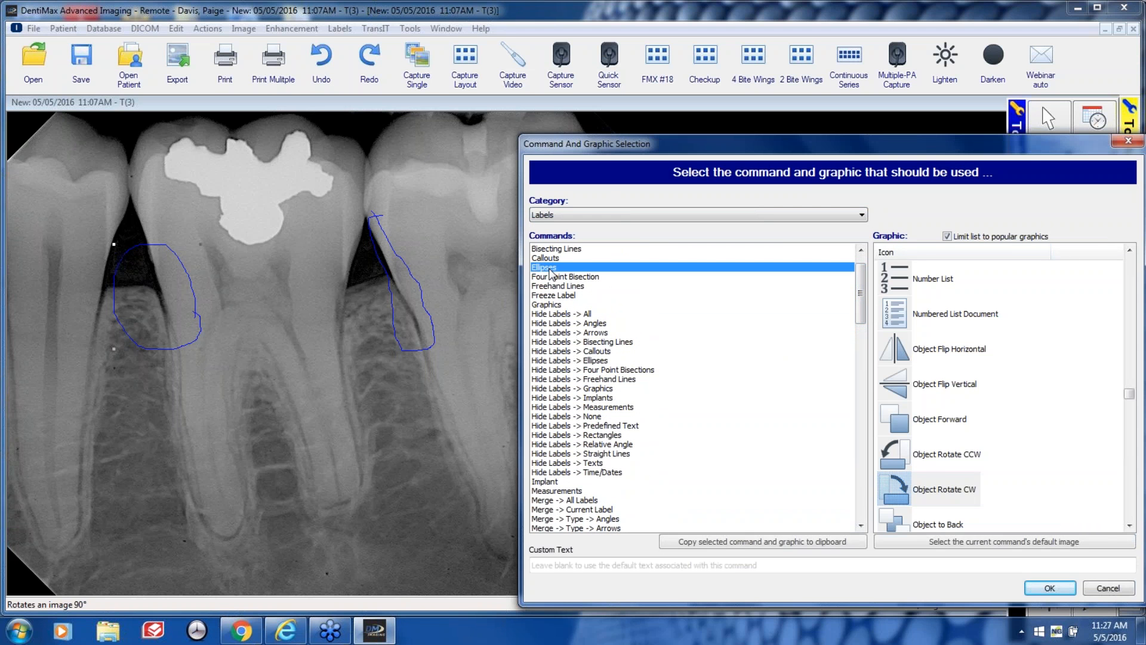
pyautogui.click(1015, 543)
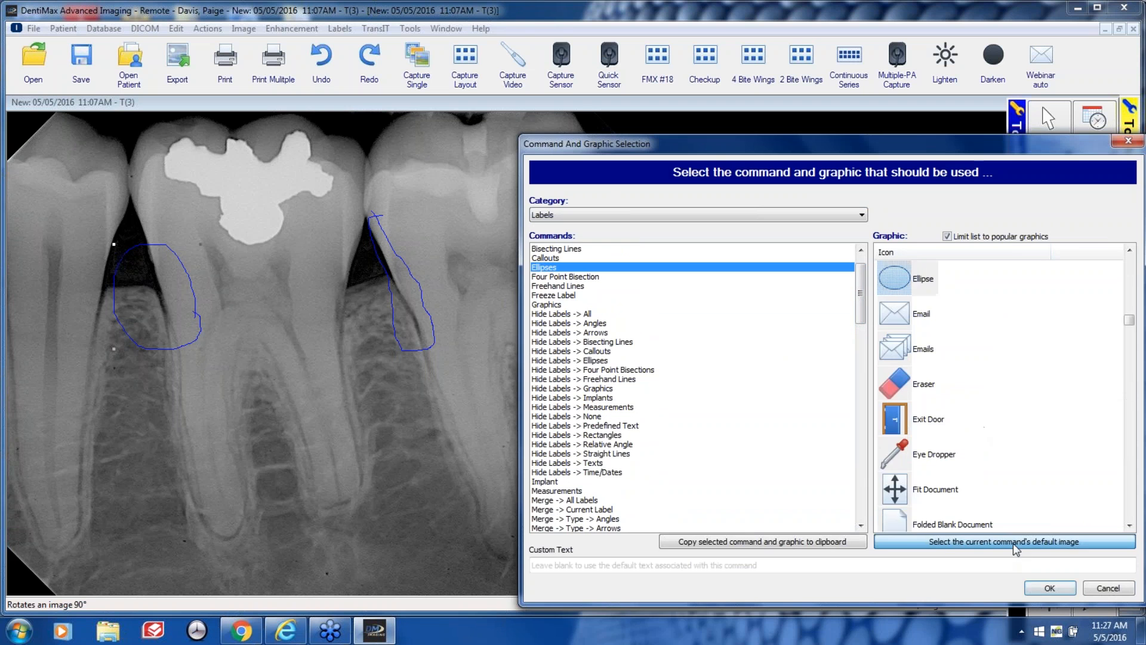
pyautogui.click(1050, 588)
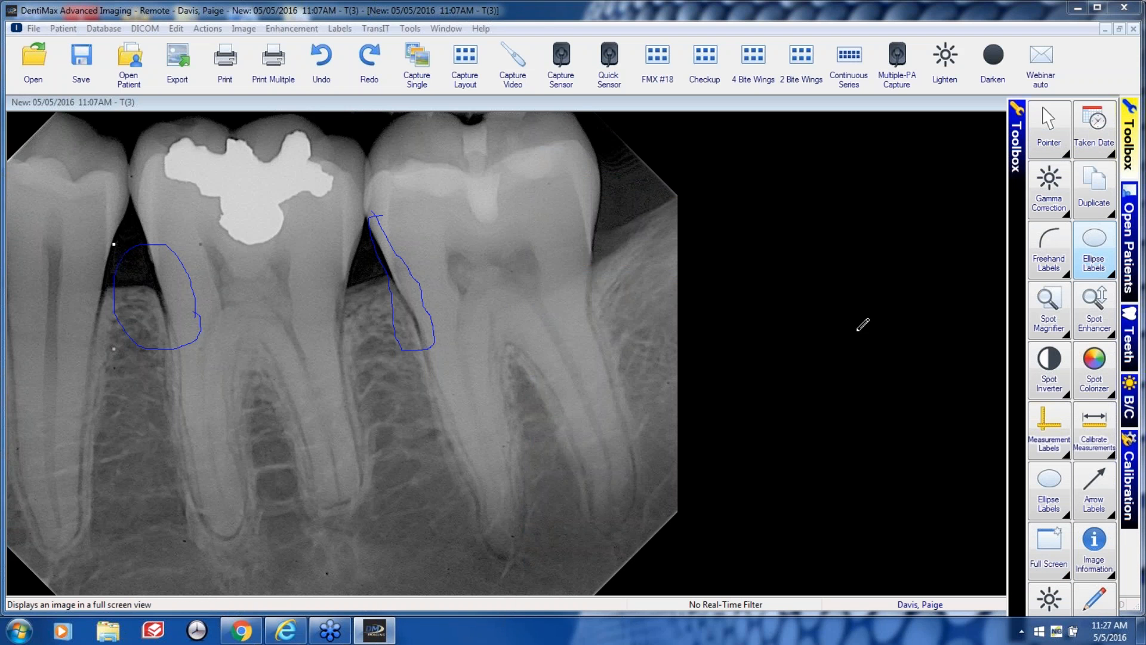
pyautogui.click(1049, 307)
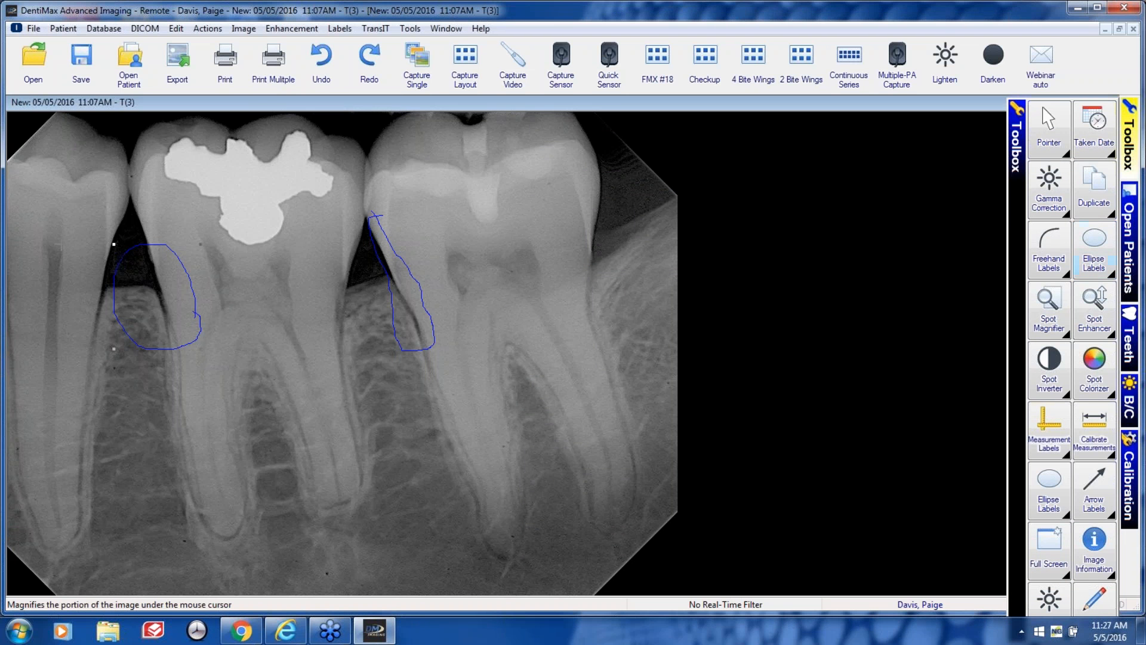
pyautogui.moveTo(30, 221)
pyautogui.mouseDown()
pyautogui.moveTo(147, 380)
pyautogui.moveTo(170, 378)
pyautogui.mouseUp()
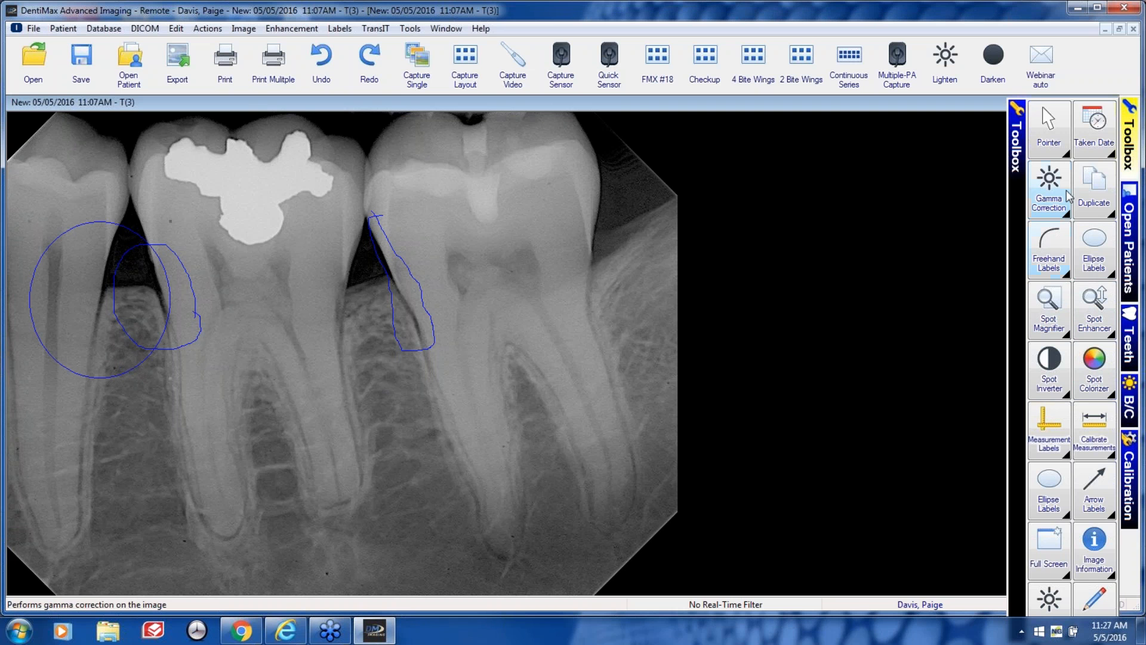
# Replace the duplicate Ellipse Labels tool in the Toolbox with the Labels command Texts, using the command's default graphic.
pyautogui.click(1049, 502)
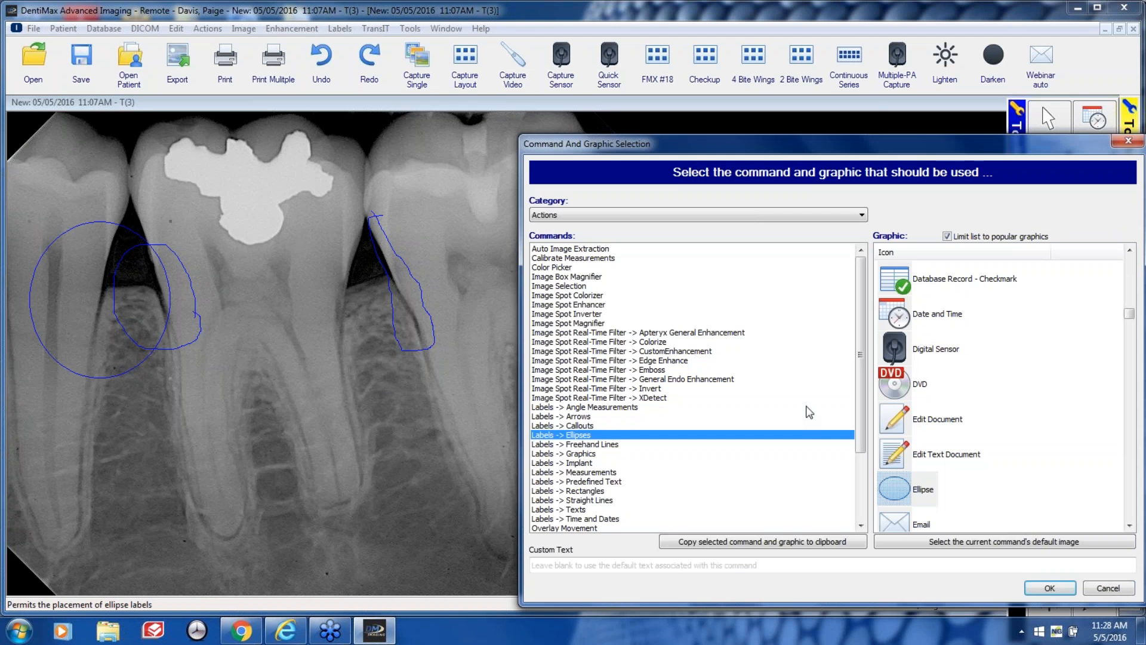
pyautogui.moveTo(855, 344)
pyautogui.mouseDown()
pyautogui.moveTo(858, 418)
pyautogui.moveTo(857, 334)
pyautogui.mouseUp()
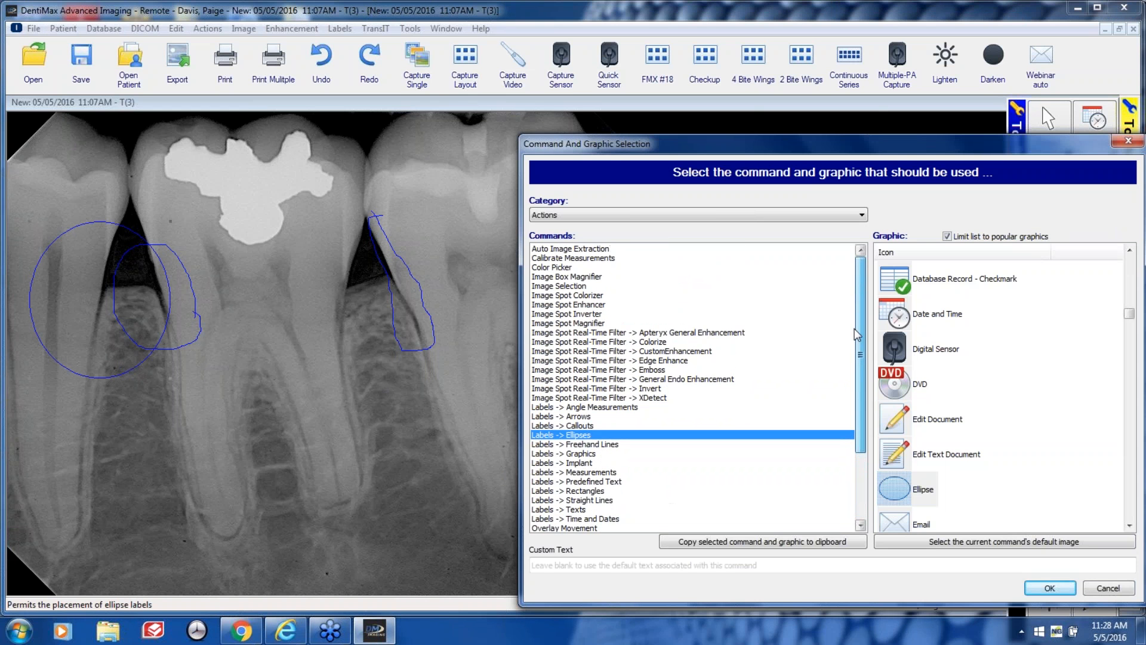
pyautogui.click(591, 215)
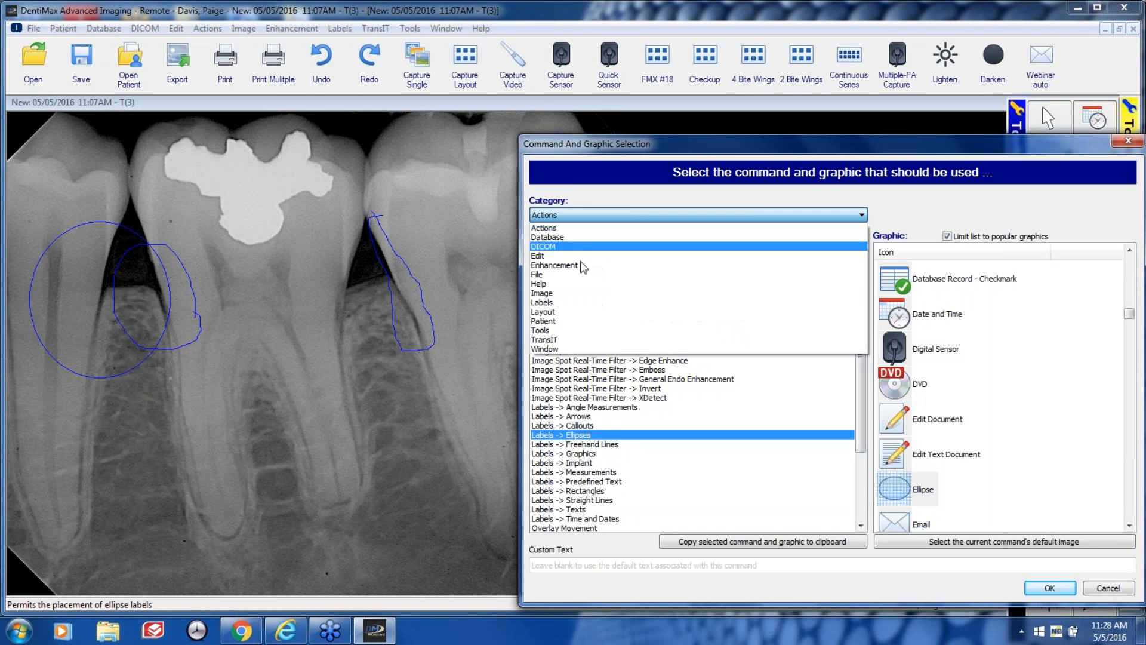
pyautogui.click(563, 302)
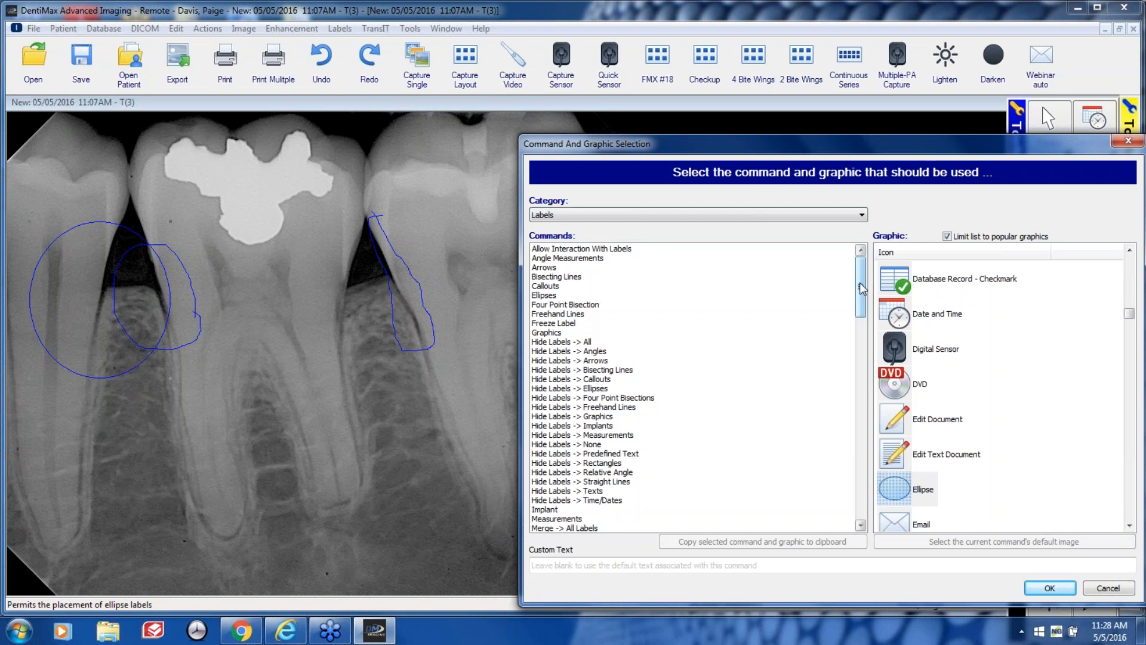
pyautogui.moveTo(861, 290); pyautogui.dragTo(850, 493)
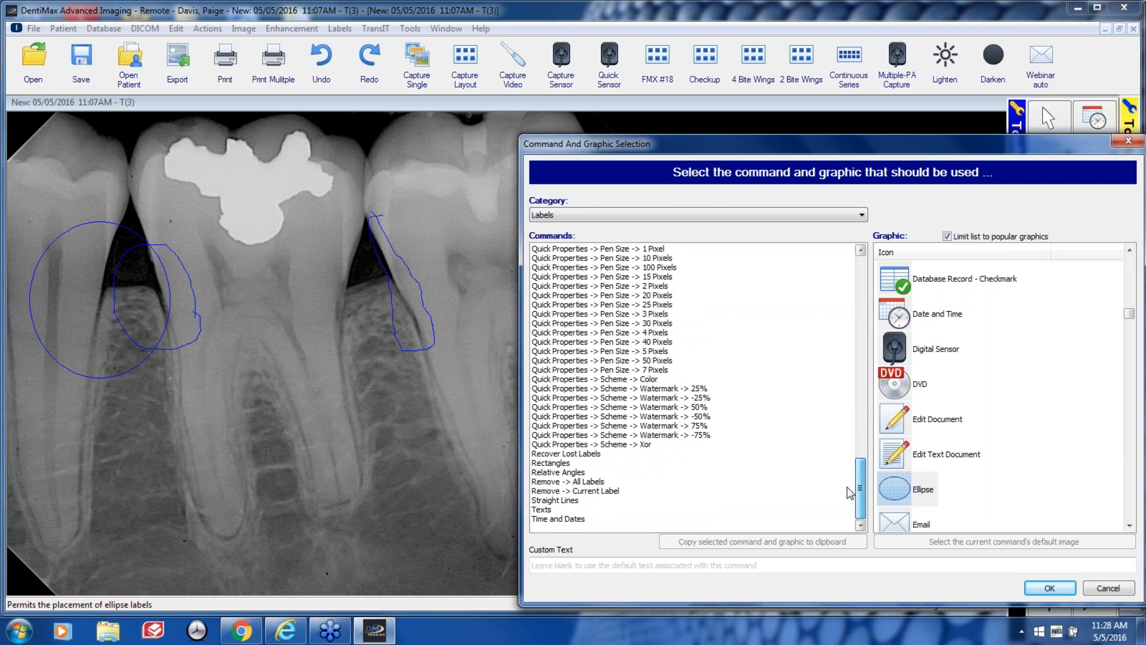
pyautogui.click(542, 511)
pyautogui.click(1000, 541)
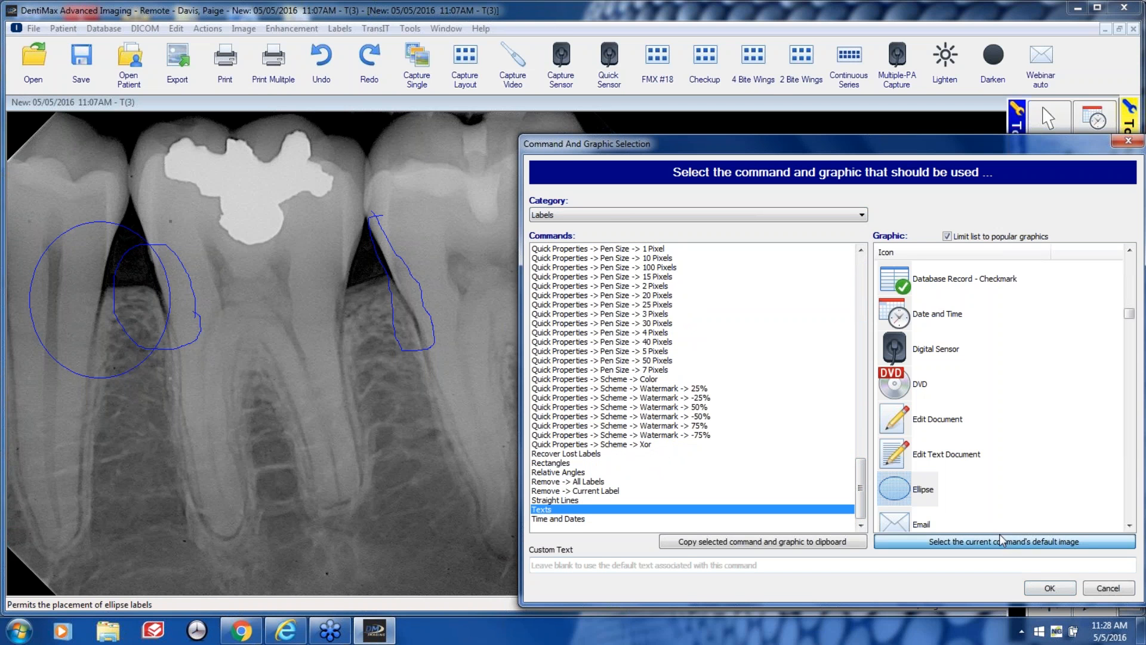
pyautogui.click(1061, 590)
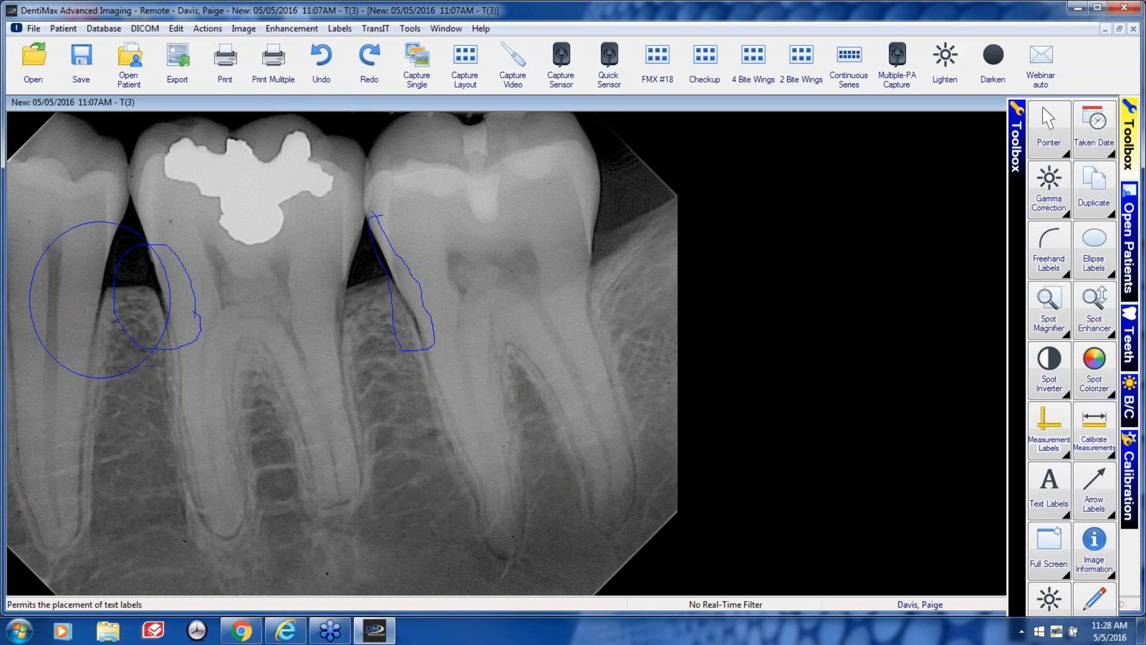
# Place a text label reading "Watch Area" over the middle molar and set its font size to 36.
pyautogui.moveTo(140, 184); pyautogui.dragTo(335, 280)
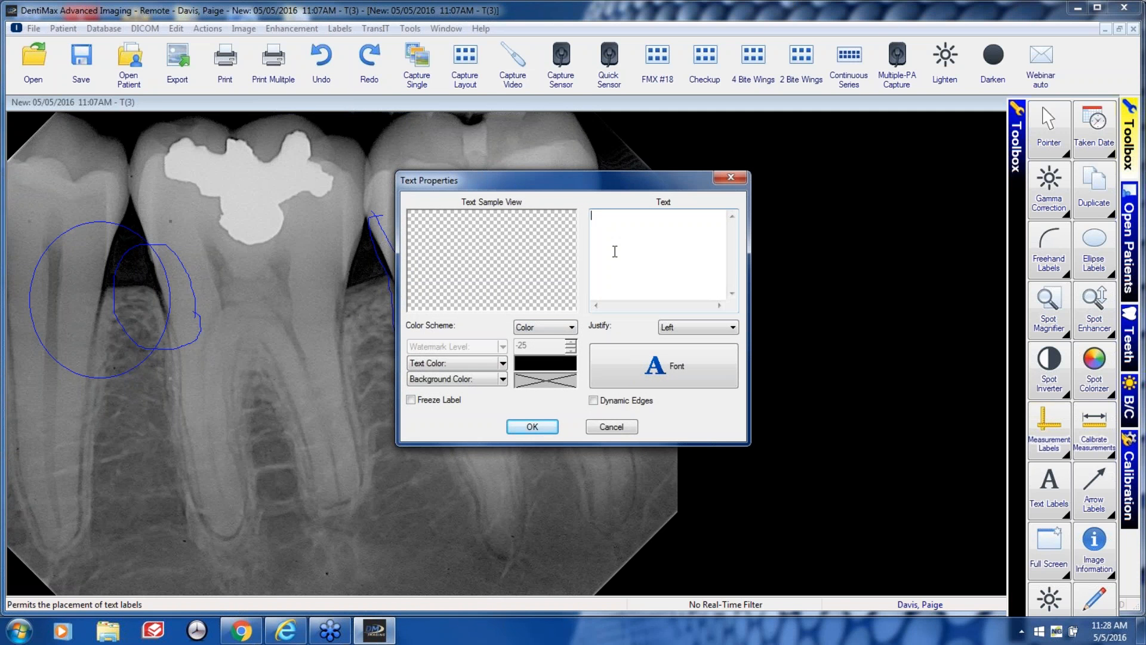
pyautogui.write('Watch Area')
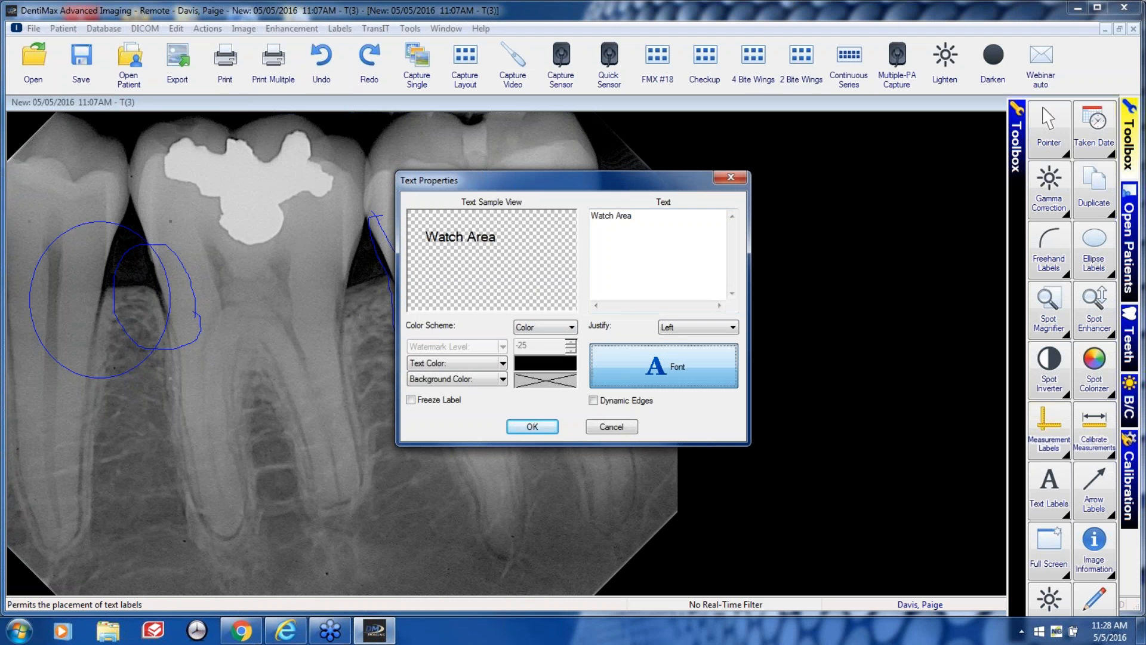
pyautogui.click(646, 373)
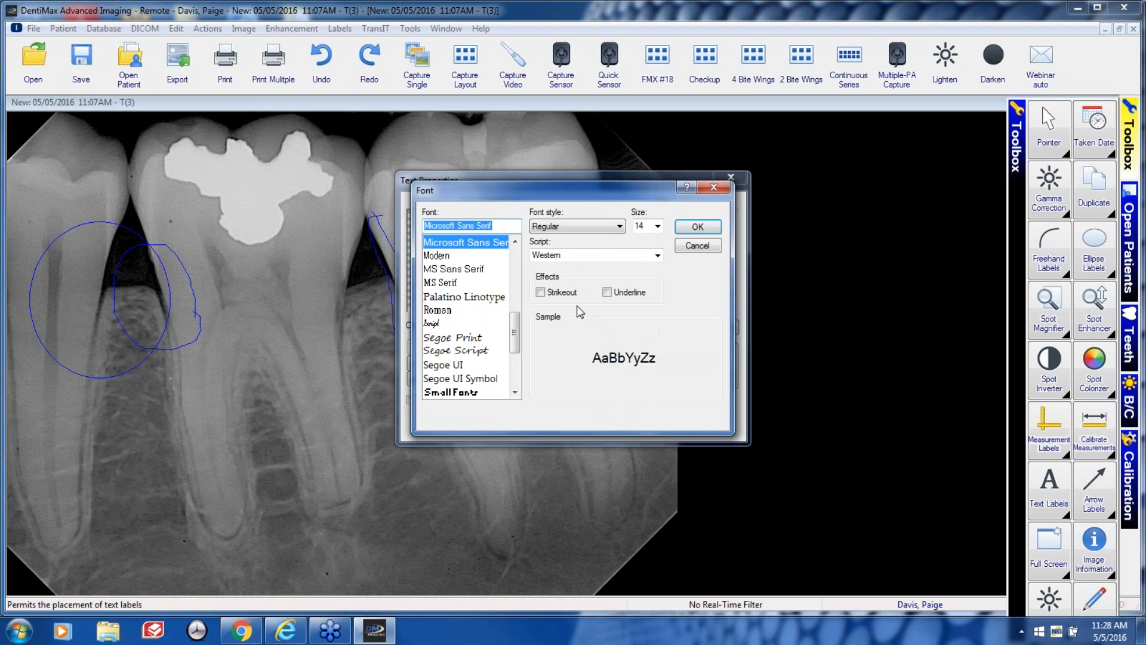
pyautogui.click(658, 227)
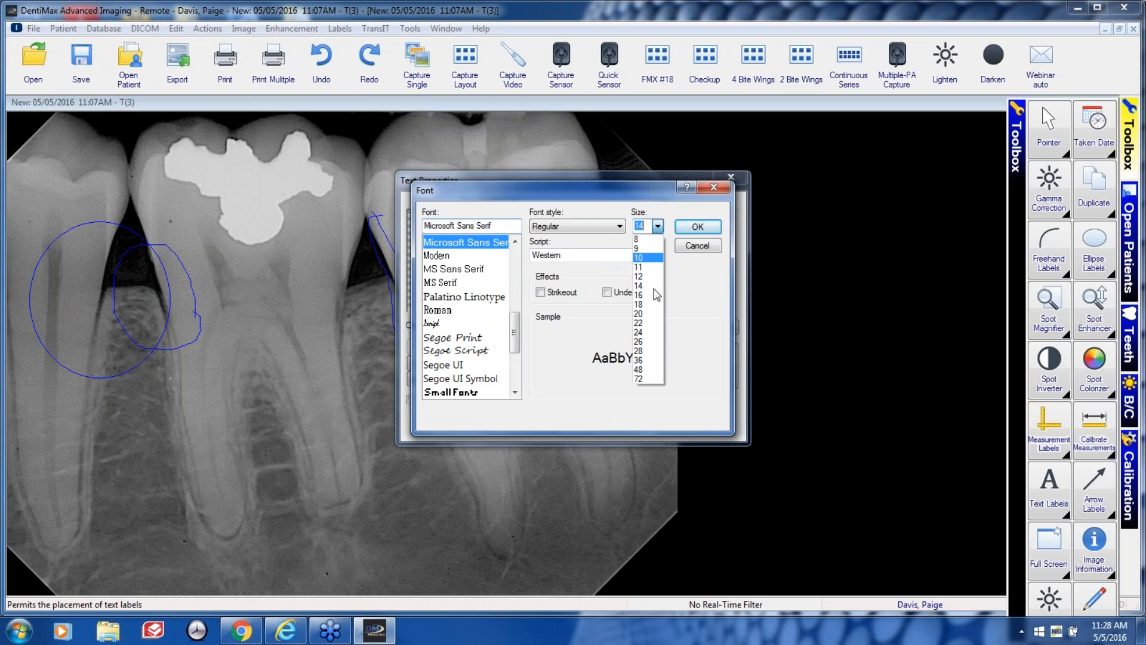
pyautogui.click(648, 361)
pyautogui.click(686, 230)
# Set the label's text color to red and move the label directly above the ellipse on the leftmost tooth.
pyautogui.click(505, 364)
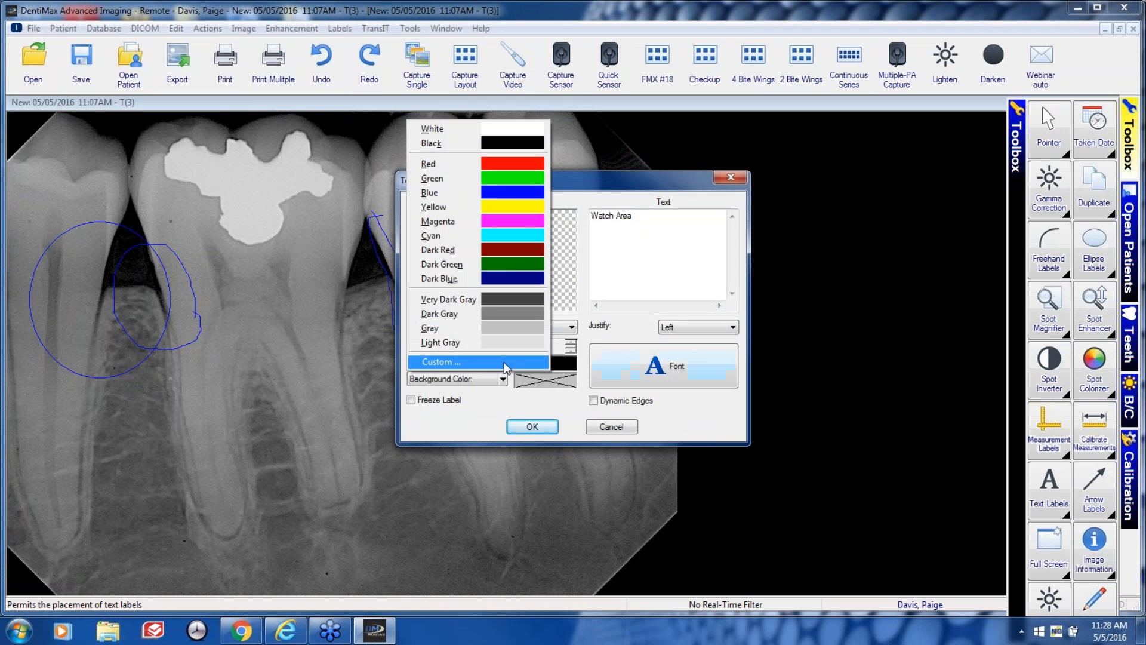
pyautogui.click(514, 163)
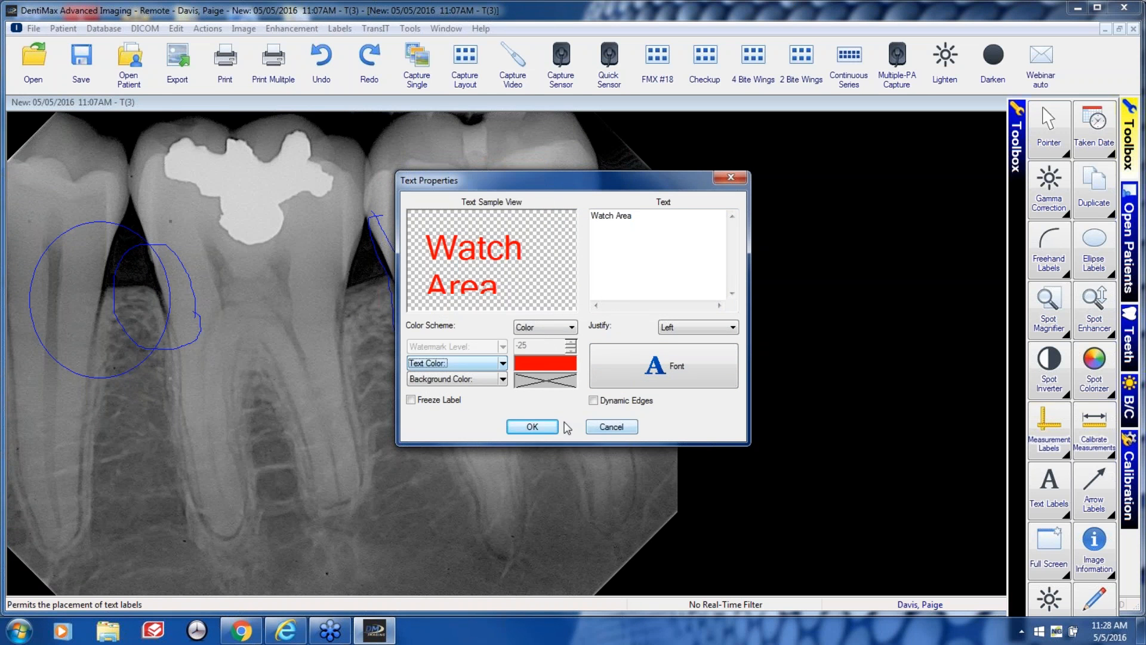
pyautogui.click(533, 426)
pyautogui.moveTo(198, 204); pyautogui.dragTo(245, 329)
pyautogui.moveTo(143, 385); pyautogui.dragTo(100, 215)
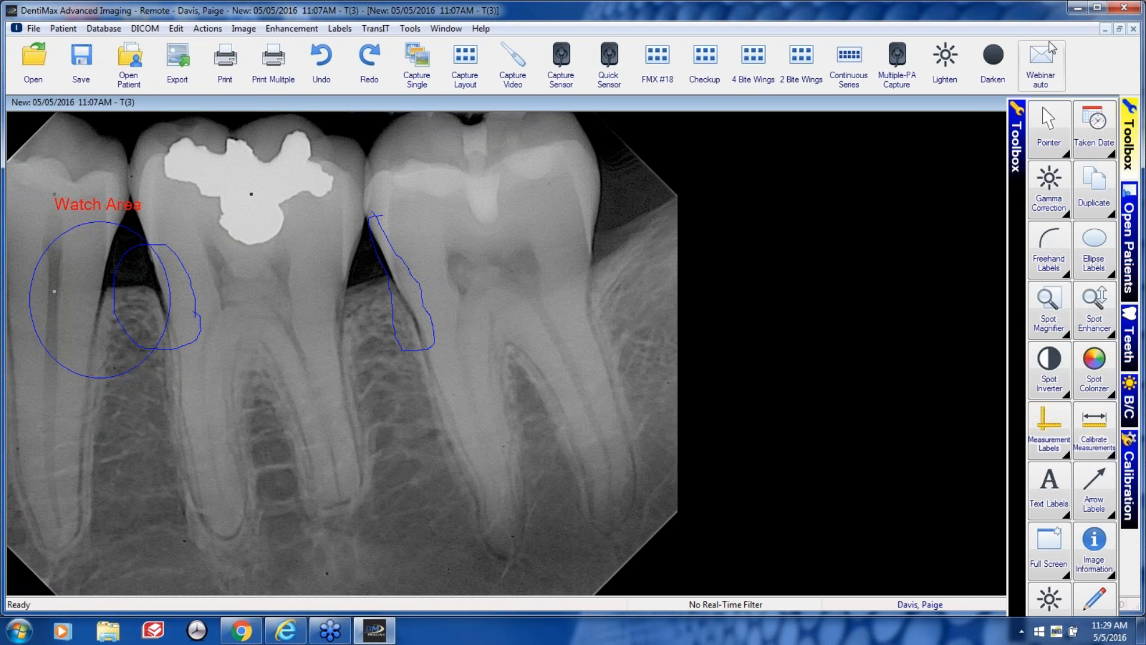
# Inspect the exported X-ray image in the desktop folder "Exported Xrays for Webinar" to check whether it includes the labels.
pyautogui.click(1077, 10)
pyautogui.doubleClick(461, 261)
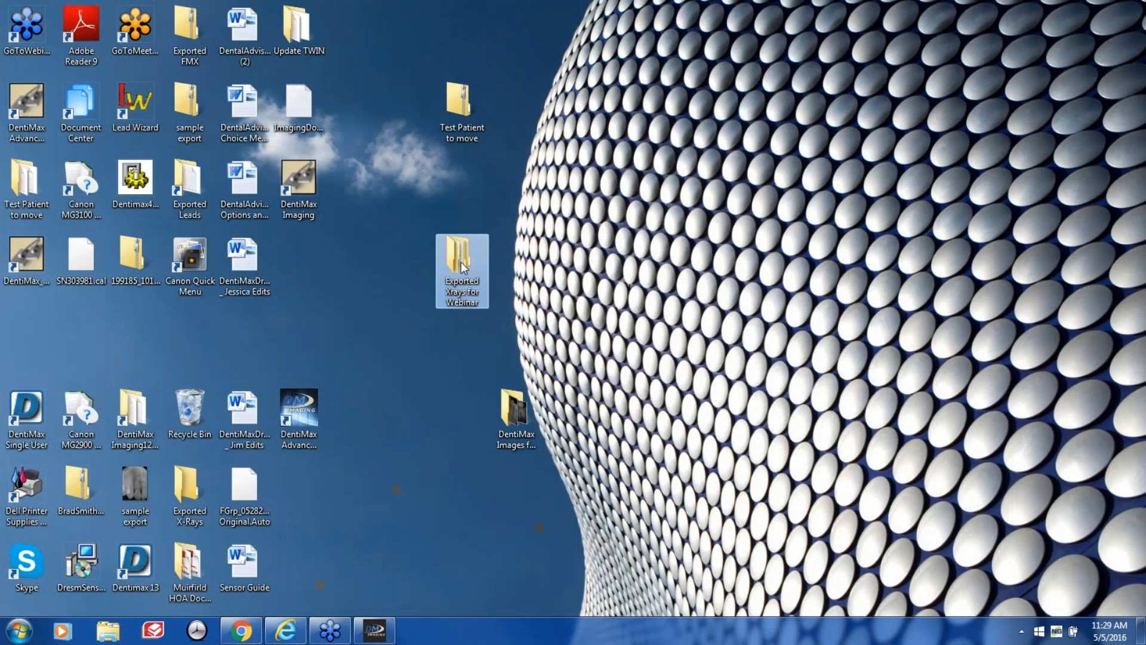
pyautogui.doubleClick(397, 114)
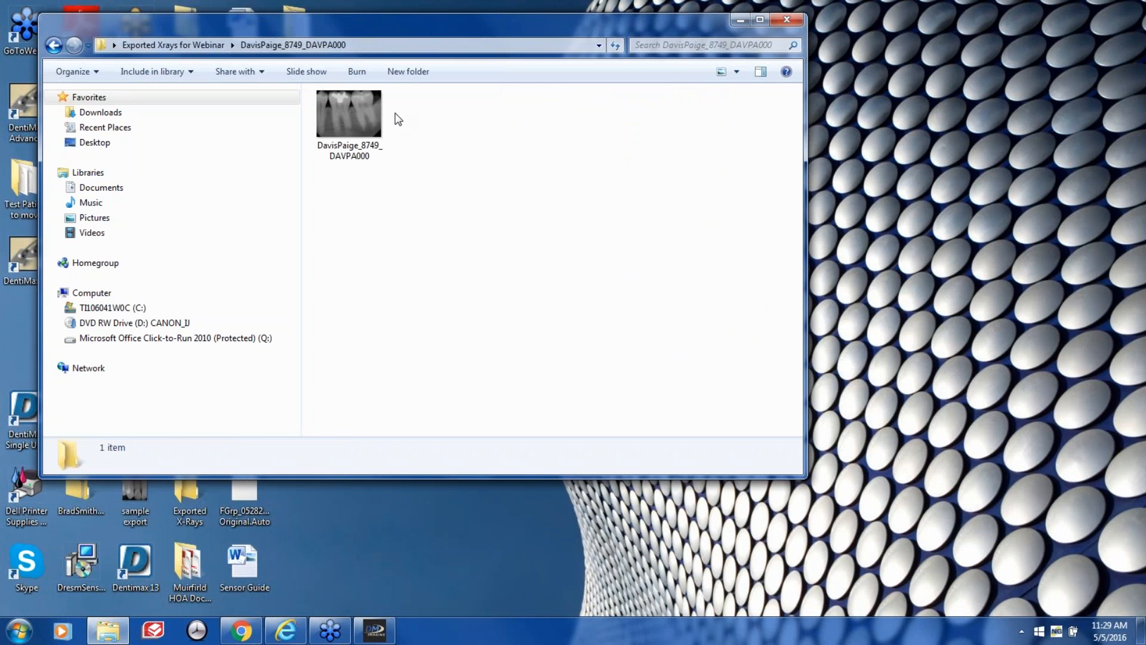
pyautogui.doubleClick(357, 110)
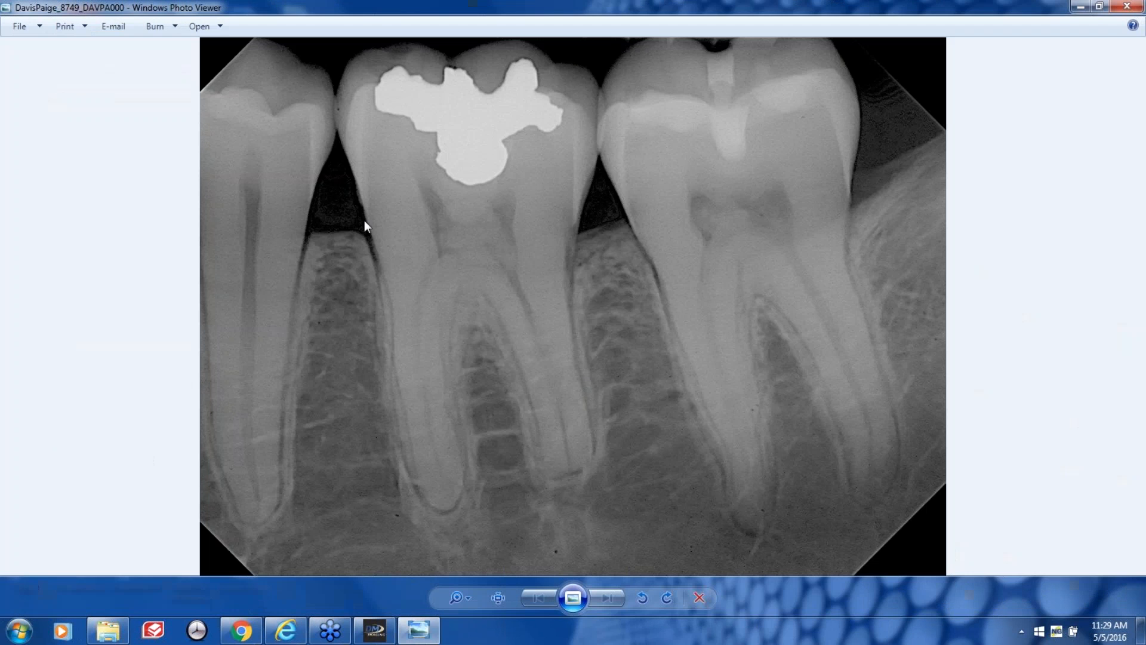
pyautogui.click(1127, 8)
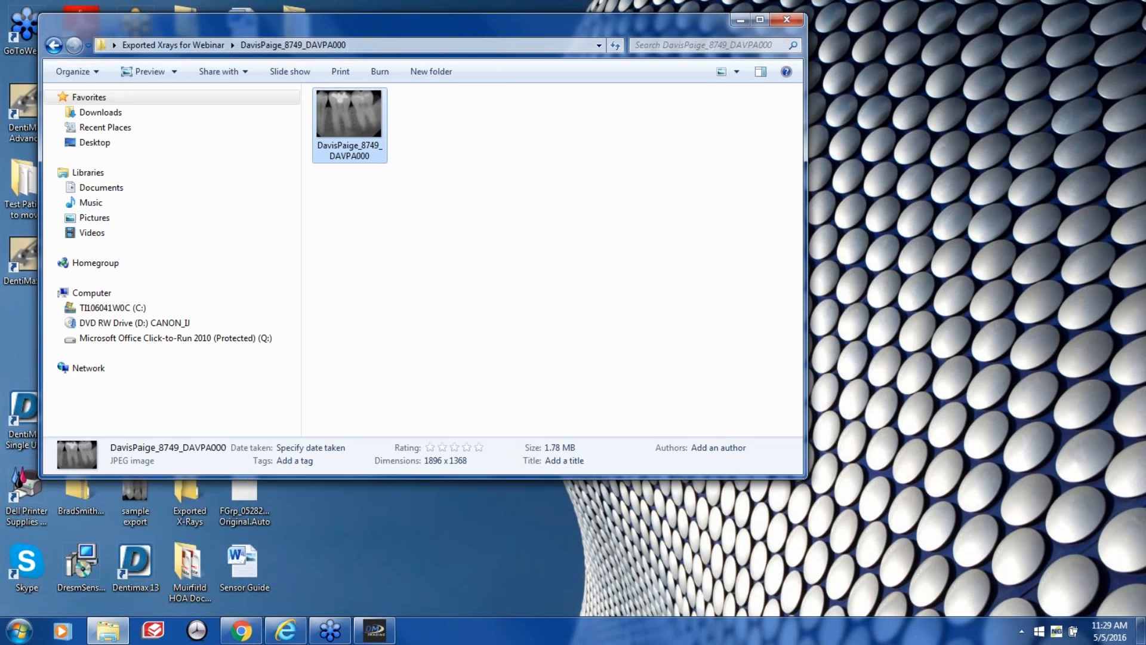
# Switch back to DentiMax Advanced Imaging, merge all labels into the X-ray and run the Webinar auto export again.
pyautogui.click(376, 632)
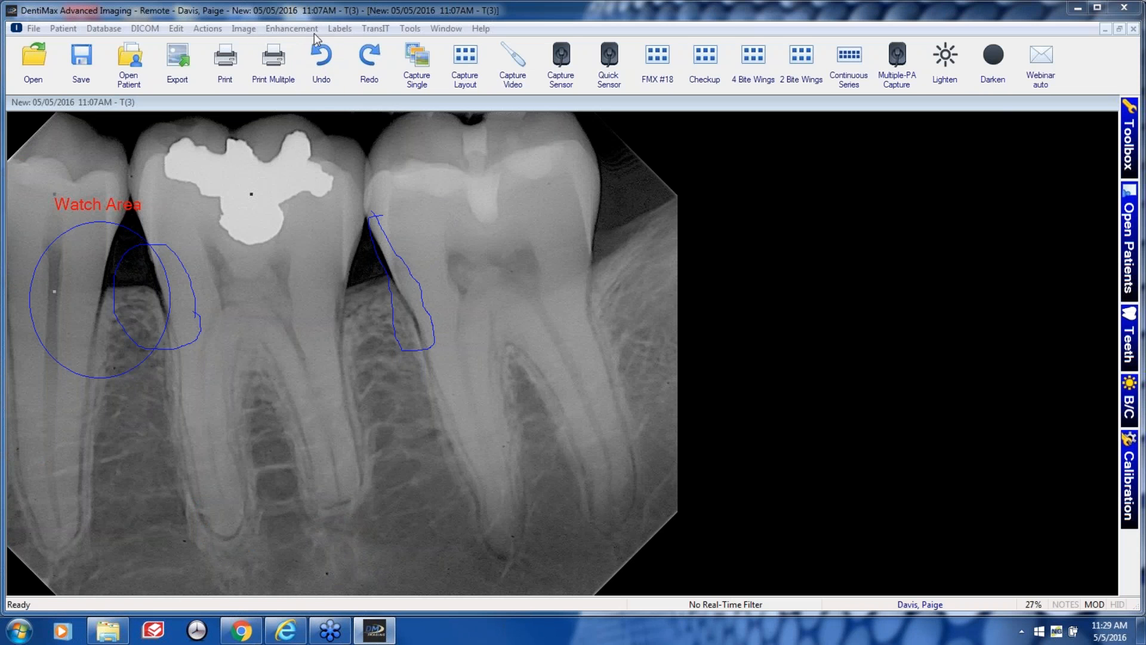
pyautogui.click(340, 28)
pyautogui.moveTo(382, 513)
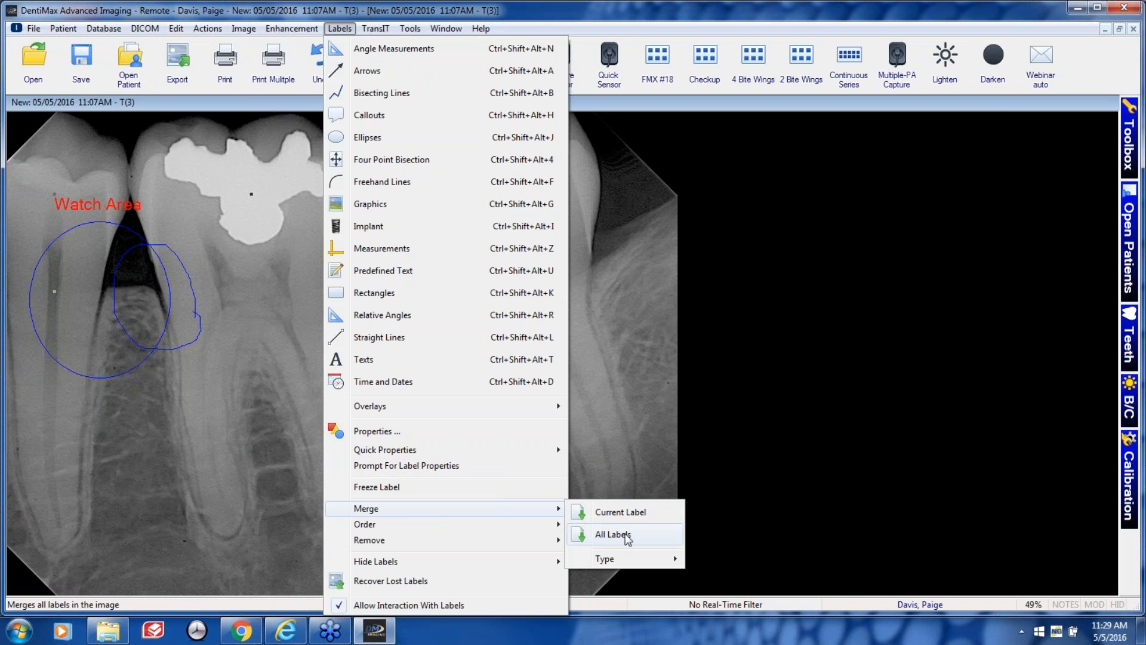
pyautogui.click(626, 535)
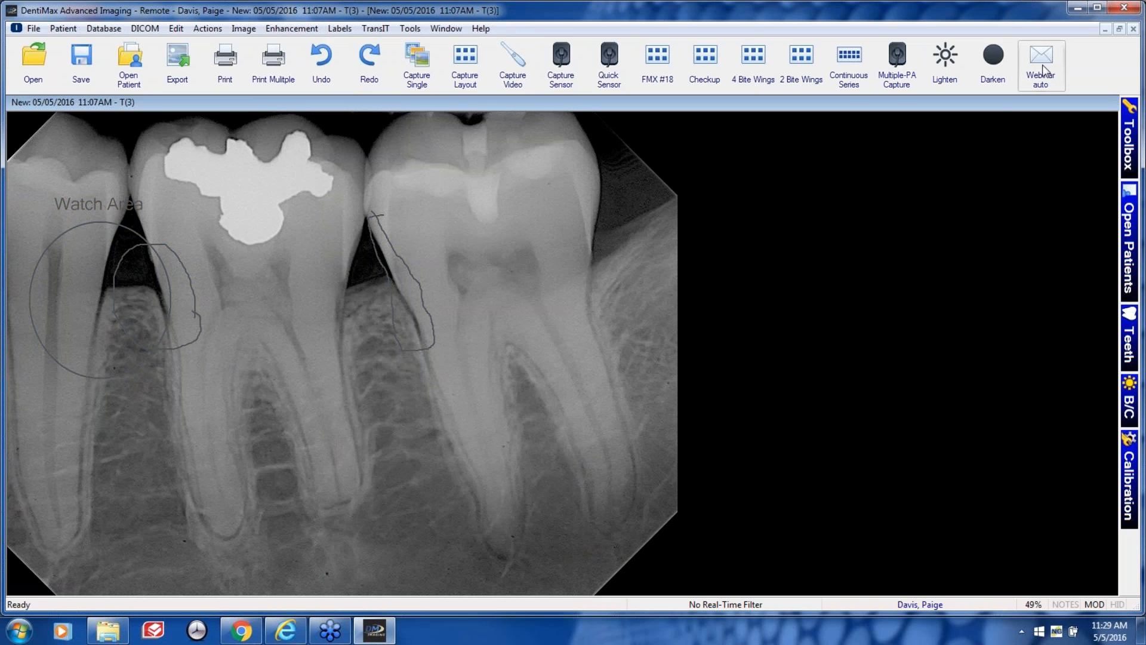
# Inspect the newly exported copy of the X-ray in the export folder to check for the merged labels.
pyautogui.click(1078, 10)
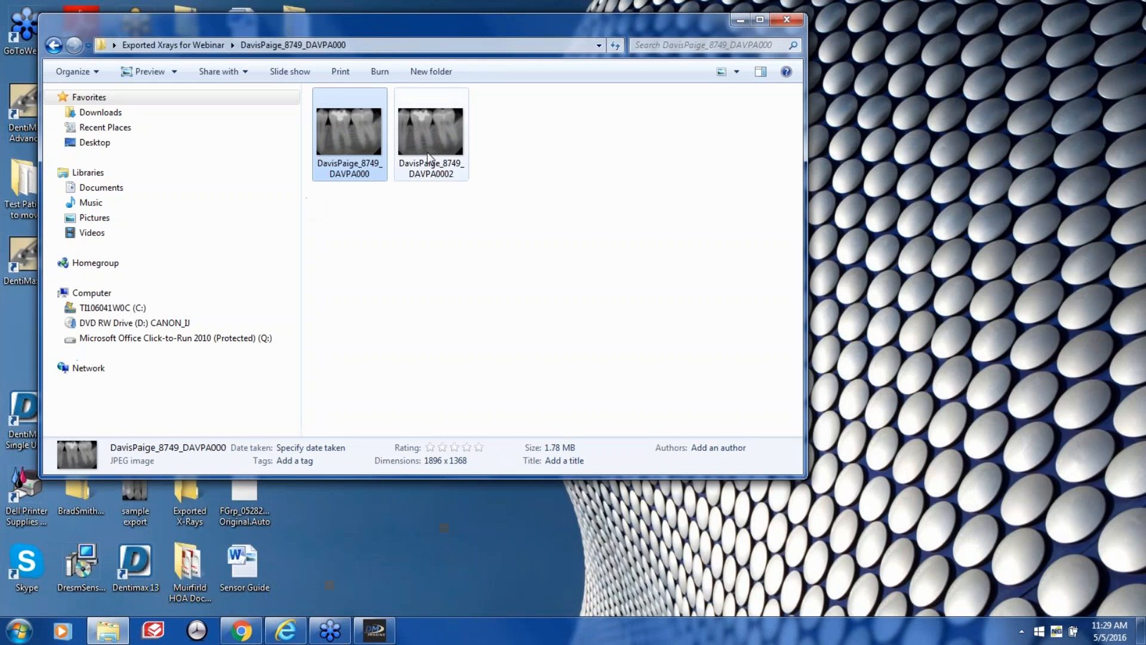
pyautogui.doubleClick(428, 136)
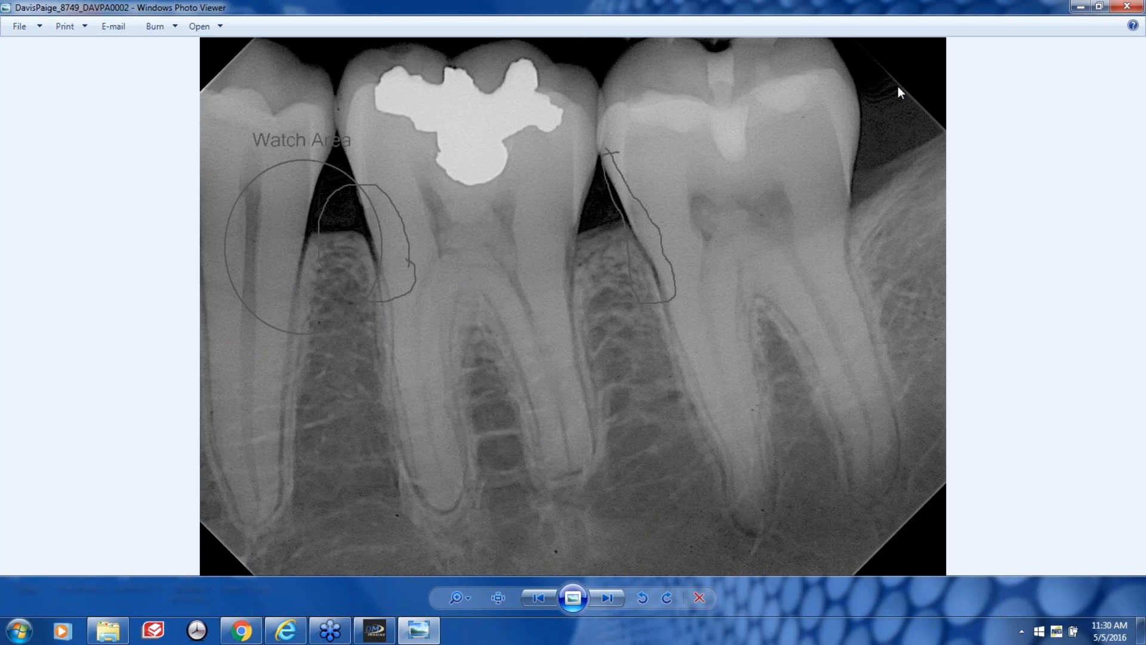
pyautogui.click(1127, 6)
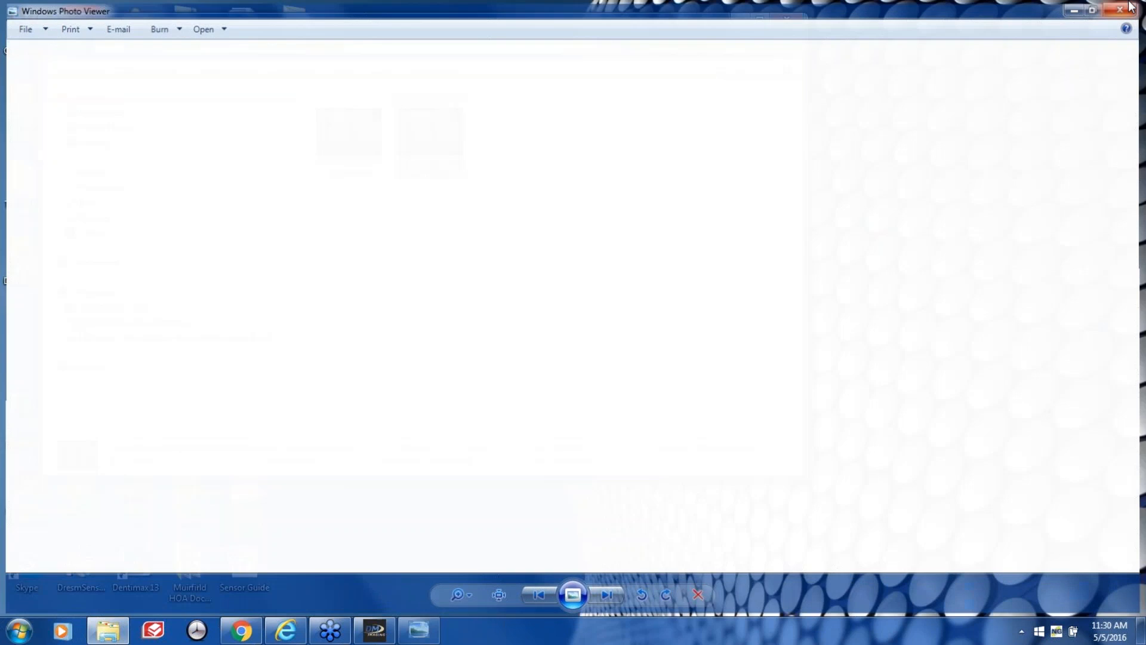
# Switch back to DentiMax Advanced Imaging and increase the X-ray's contrast and slightly its brightness with the combined B/C adjustment.
pyautogui.click(375, 630)
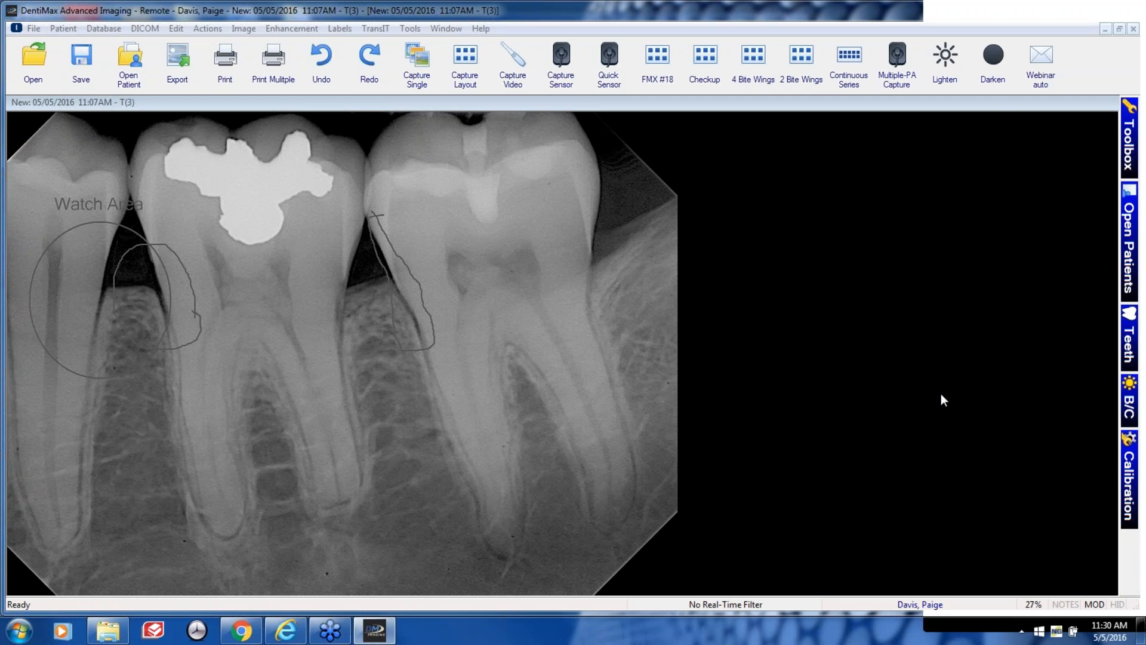
pyautogui.scroll(2, 927, 376)
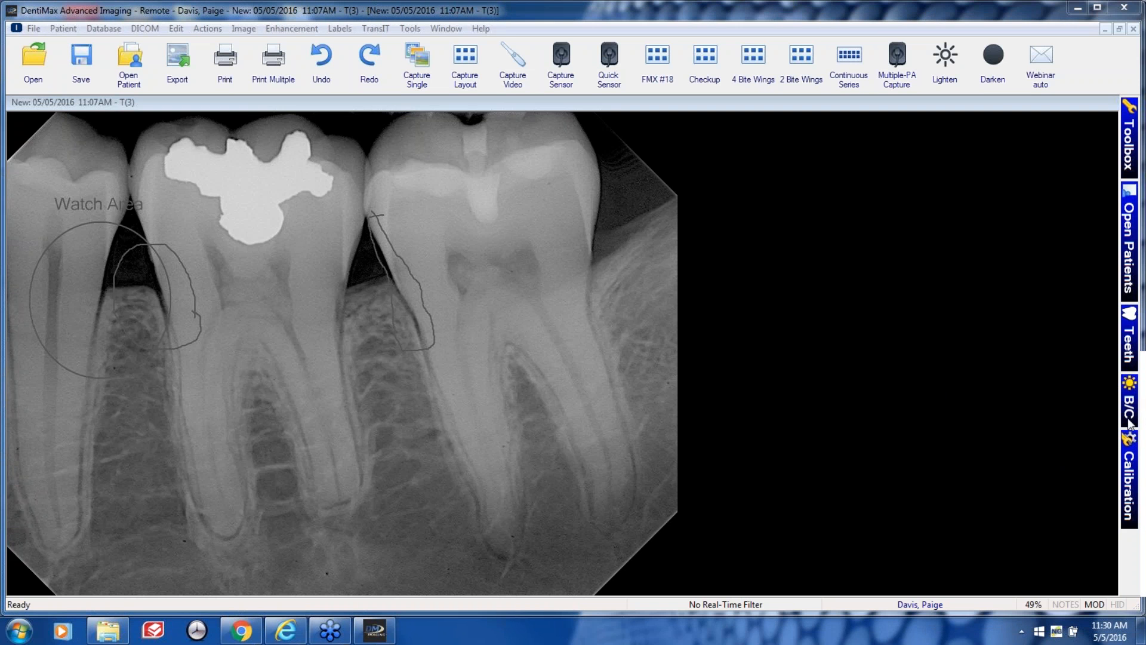
pyautogui.moveTo(1130, 422)
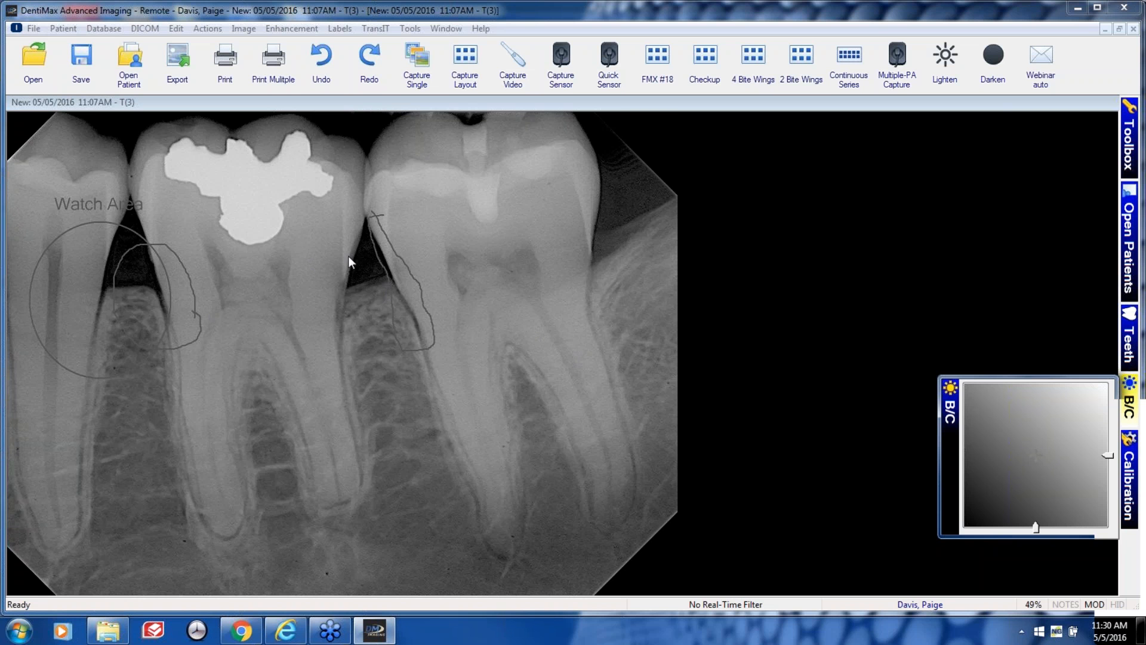
pyautogui.moveTo(1041, 456)
pyautogui.mouseDown()
pyautogui.moveTo(1040, 444)
pyautogui.moveTo(1045, 464)
pyautogui.moveTo(1037, 449)
pyautogui.moveTo(1095, 447)
pyautogui.moveTo(1076, 446)
pyautogui.moveTo(1076, 433)
pyautogui.moveTo(1083, 447)
pyautogui.moveTo(1066, 447)
pyautogui.moveTo(1085, 449)
pyautogui.mouseUp()
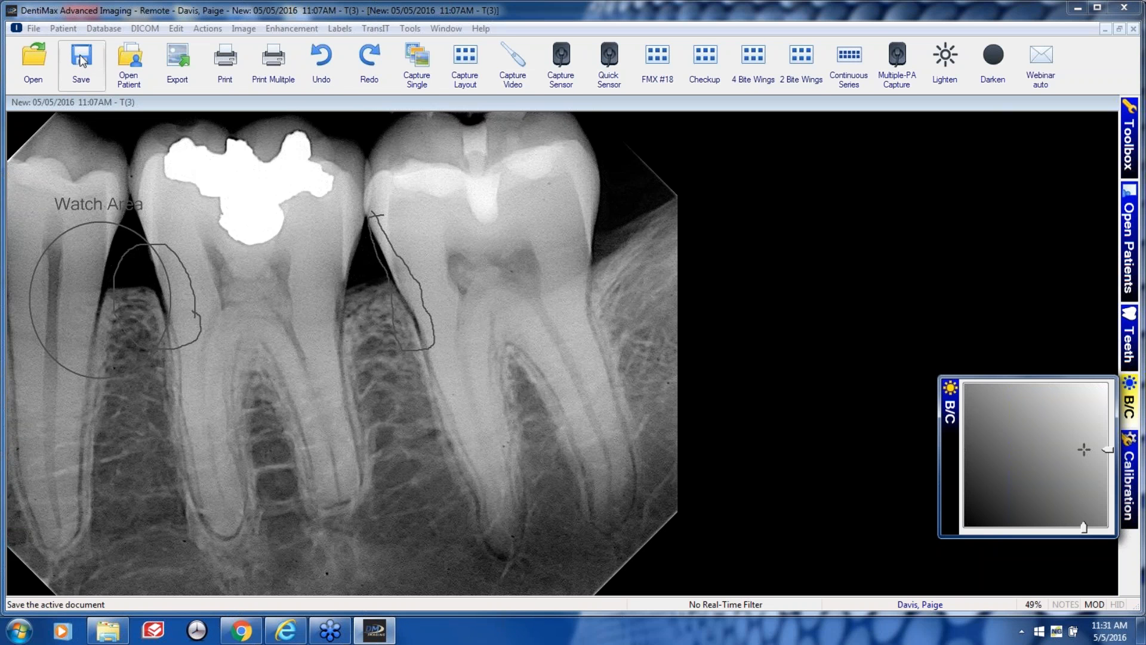
pyautogui.click(1124, 401)
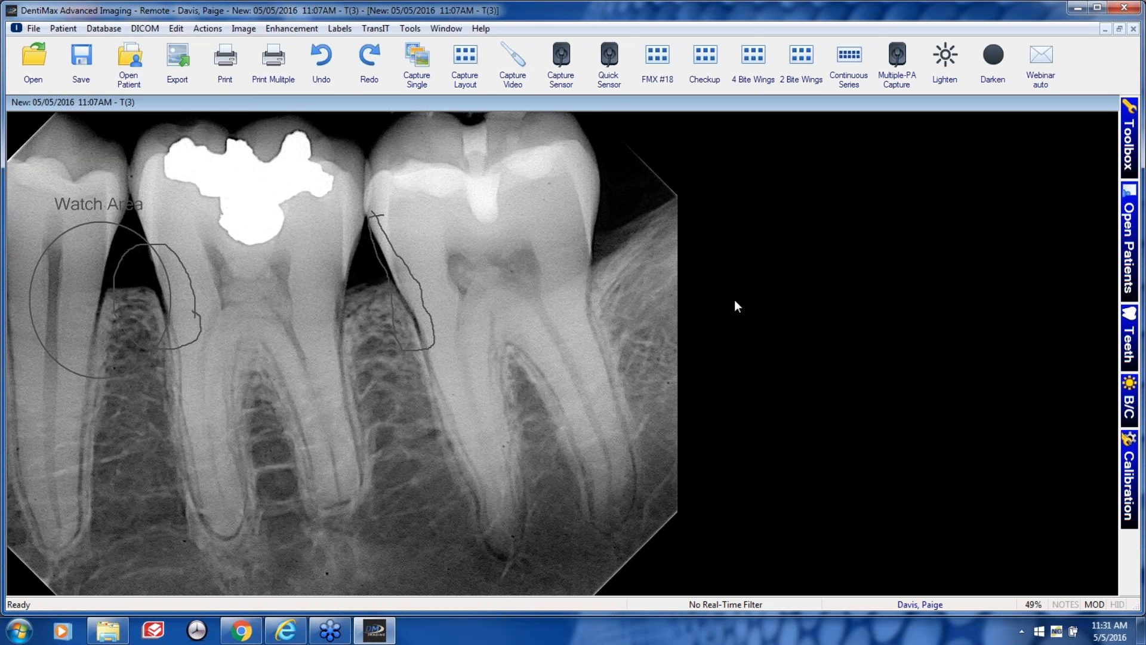
pyautogui.click(208, 29)
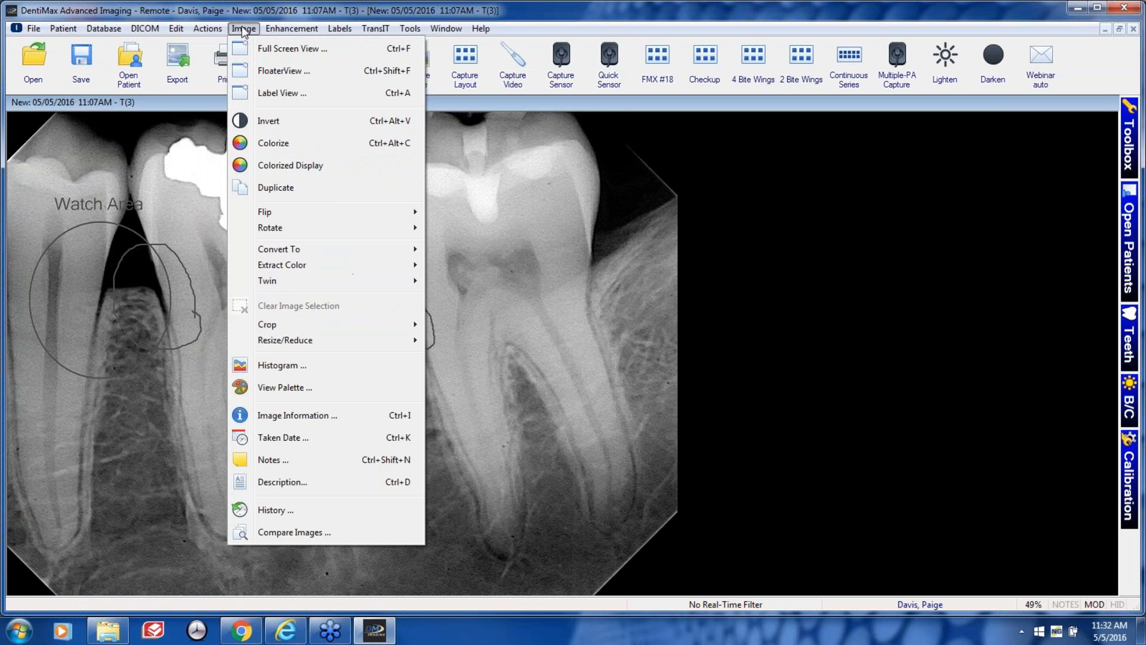
pyautogui.moveTo(273, 32)
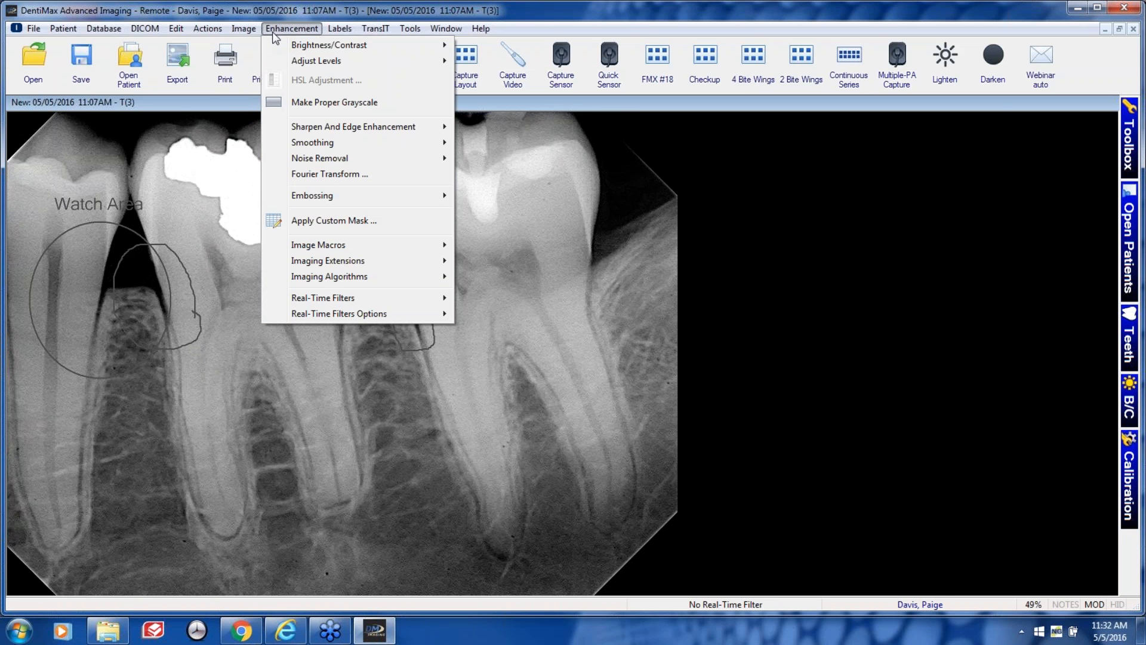
pyautogui.moveTo(339, 245)
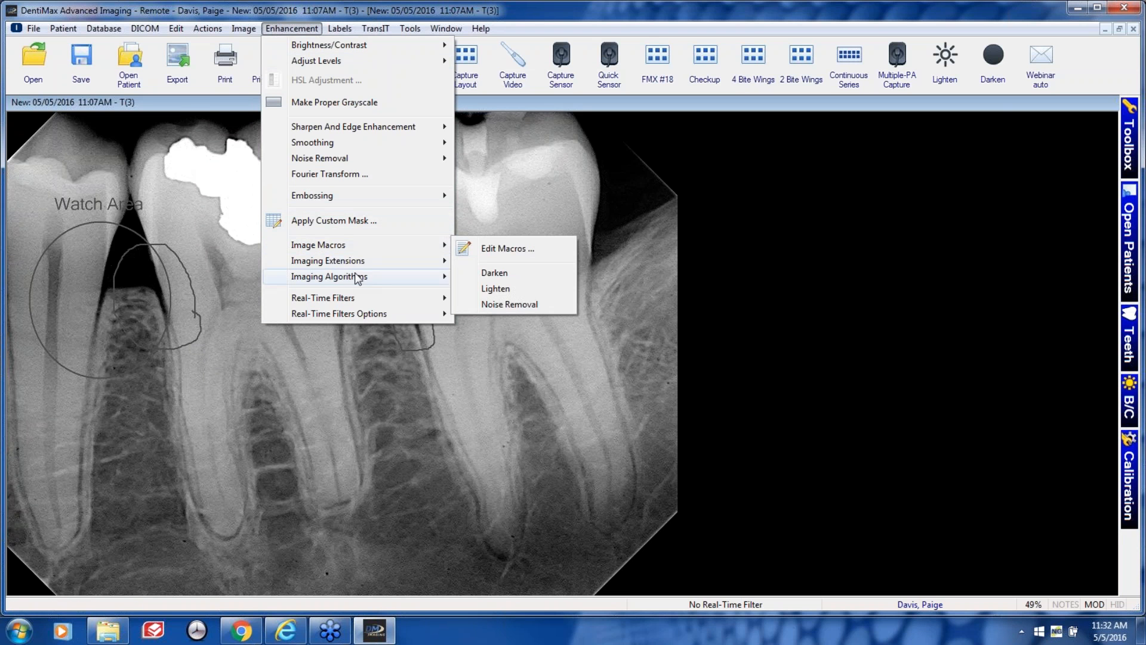
pyautogui.moveTo(357, 276)
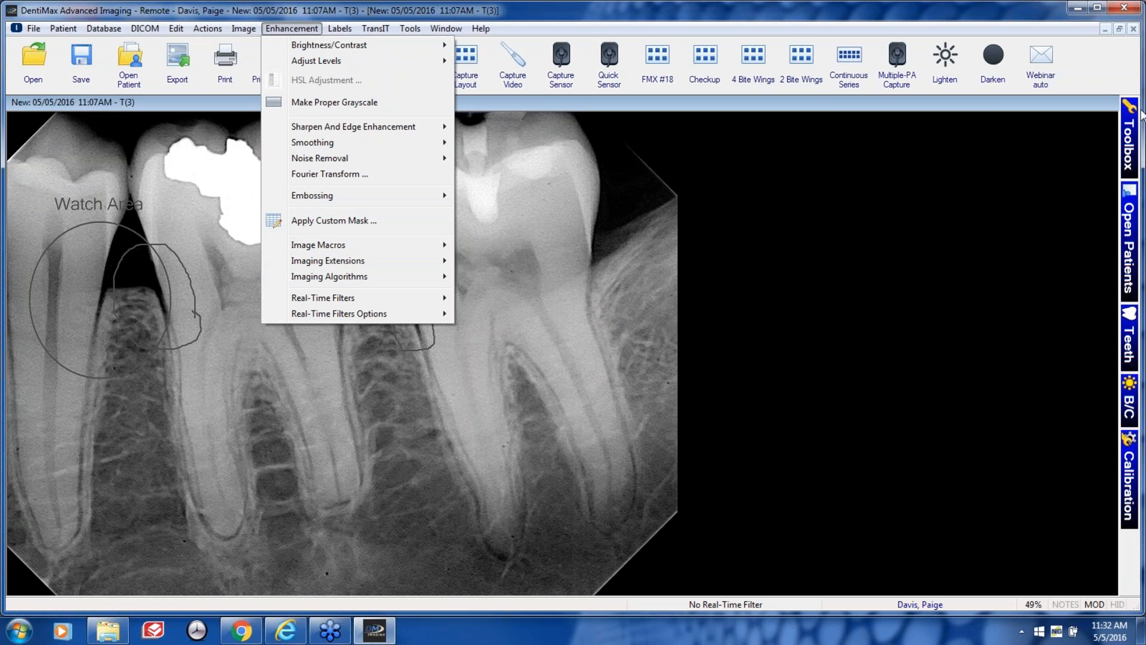
pyautogui.click(1104, 76)
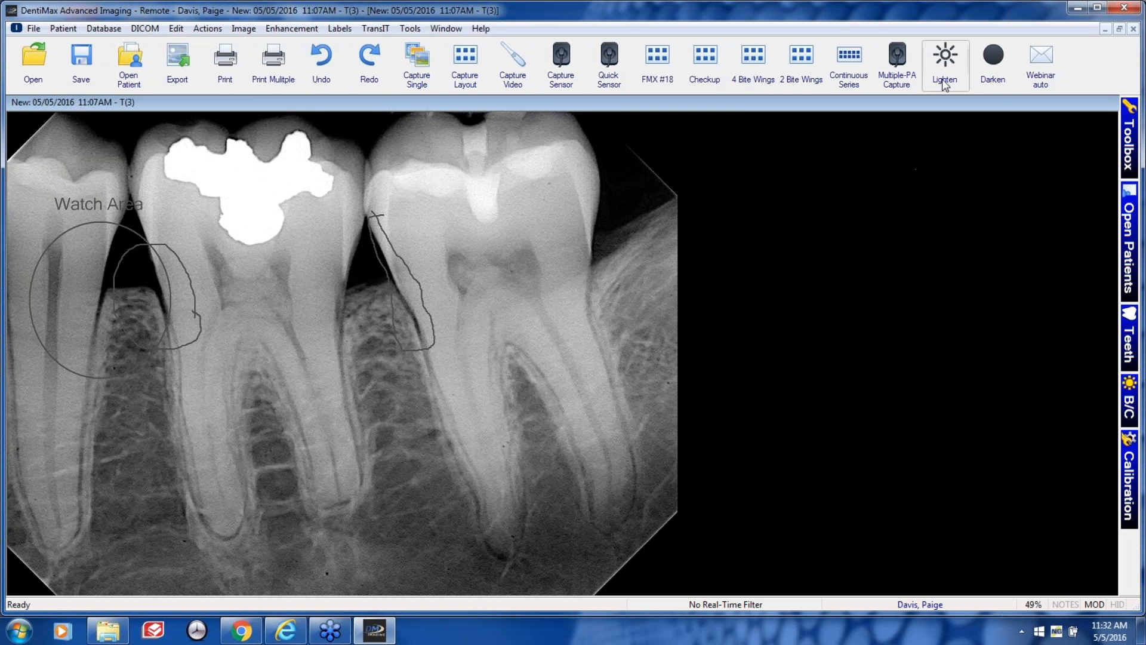
# Apply the Darken and Lighten image macros alternately to the open X-ray, finishing with Lighten.
pyautogui.click(992, 66)
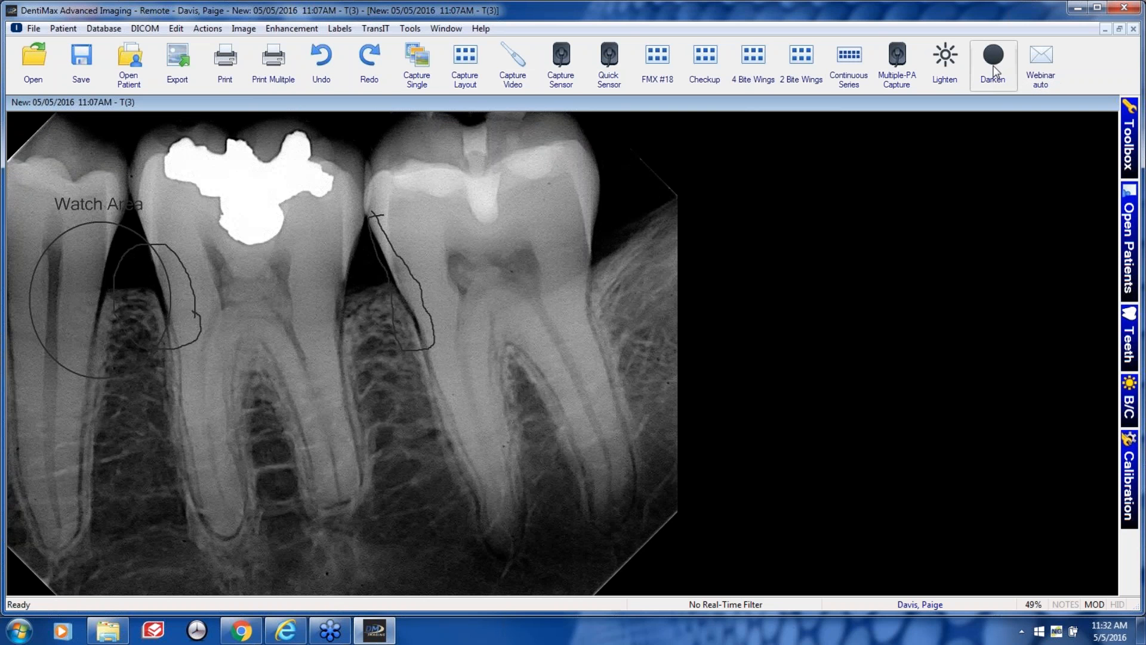
pyautogui.click(993, 66)
pyautogui.click(945, 70)
pyautogui.click(945, 70)
pyautogui.click(995, 67)
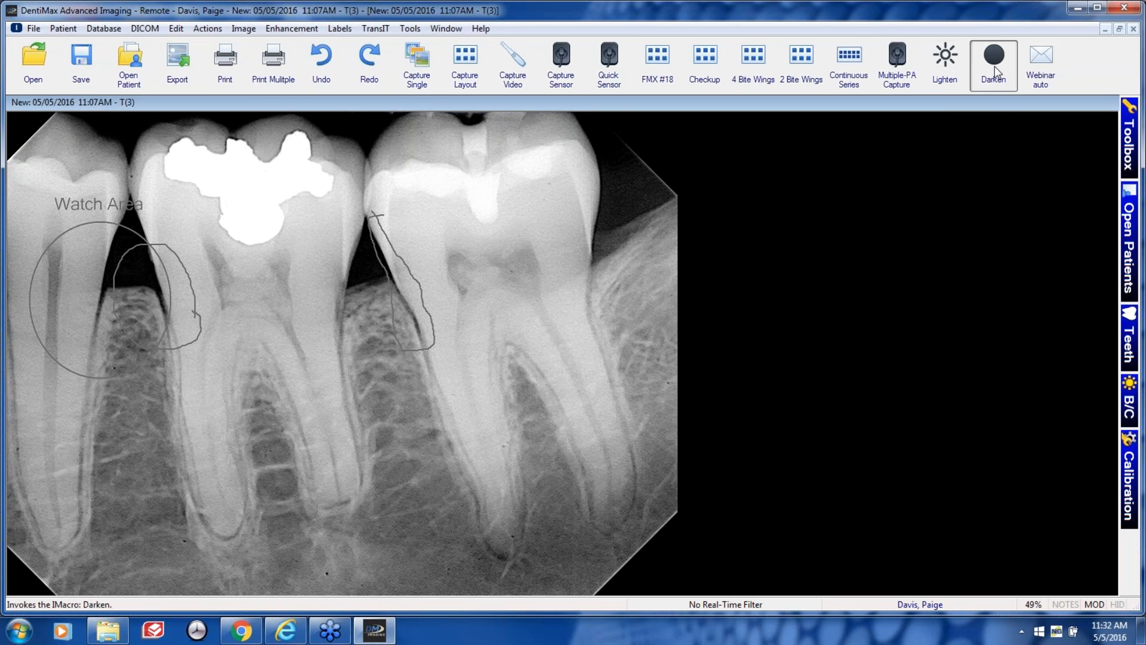
pyautogui.click(988, 70)
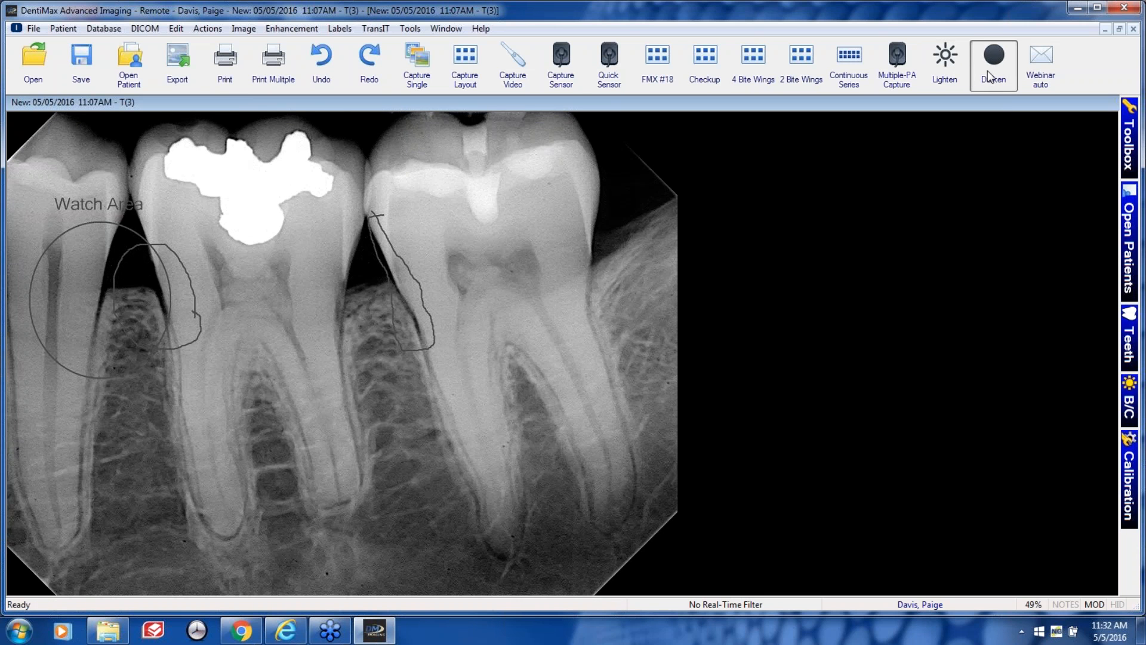
pyautogui.click(945, 69)
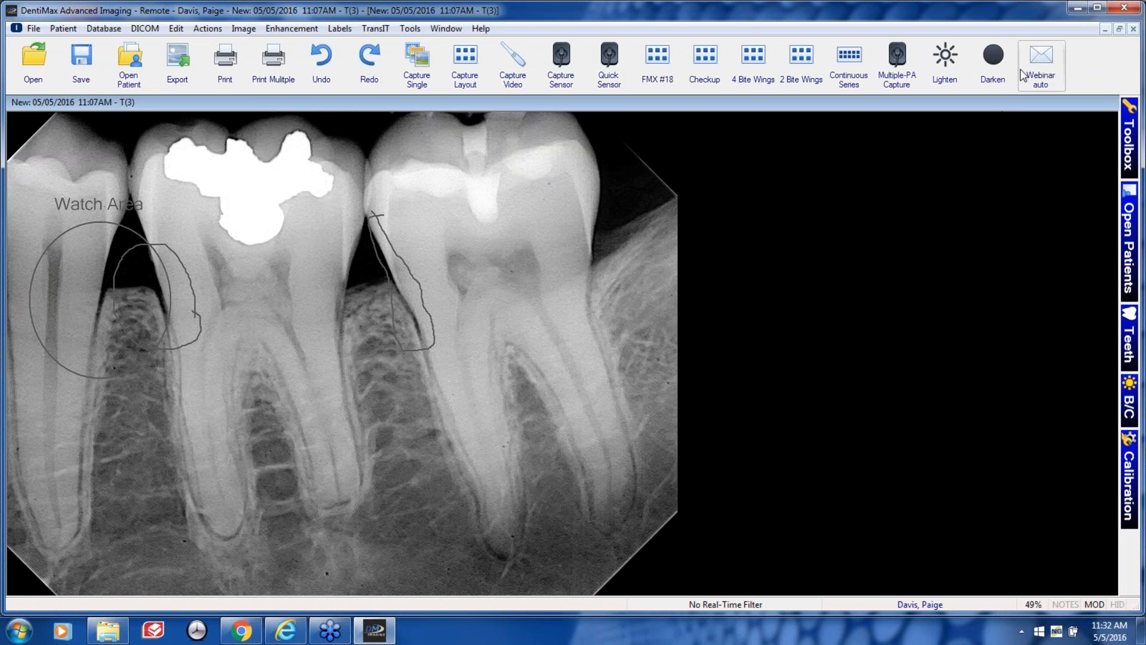
# Open the Toolbox to show its image adjustment and label tools.
pyautogui.click(1133, 134)
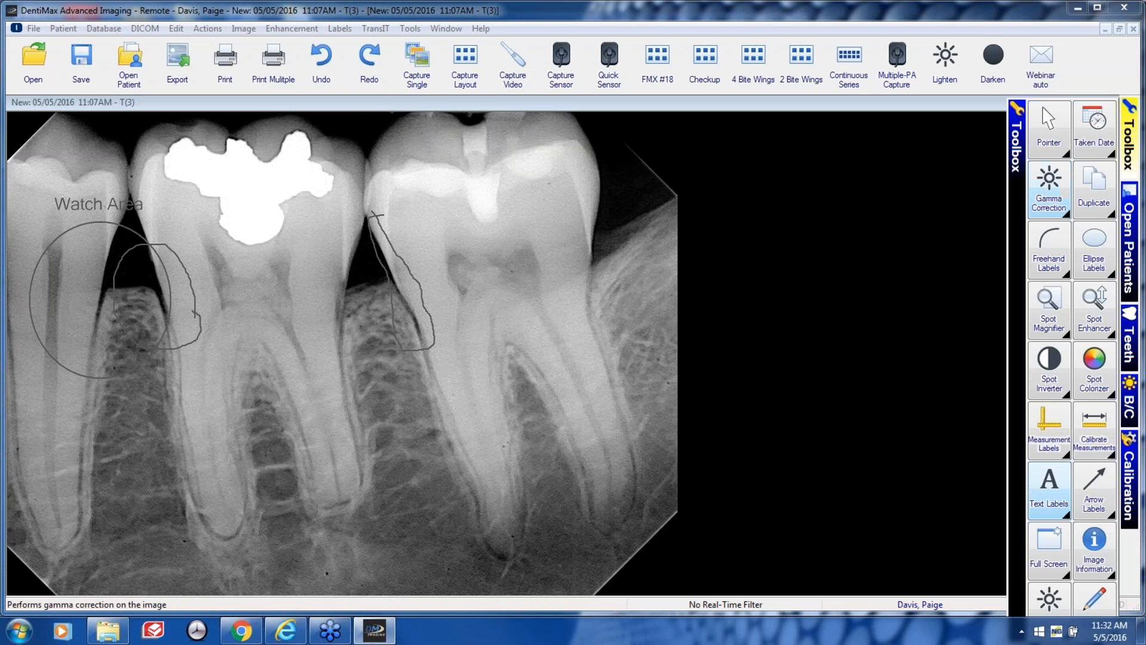